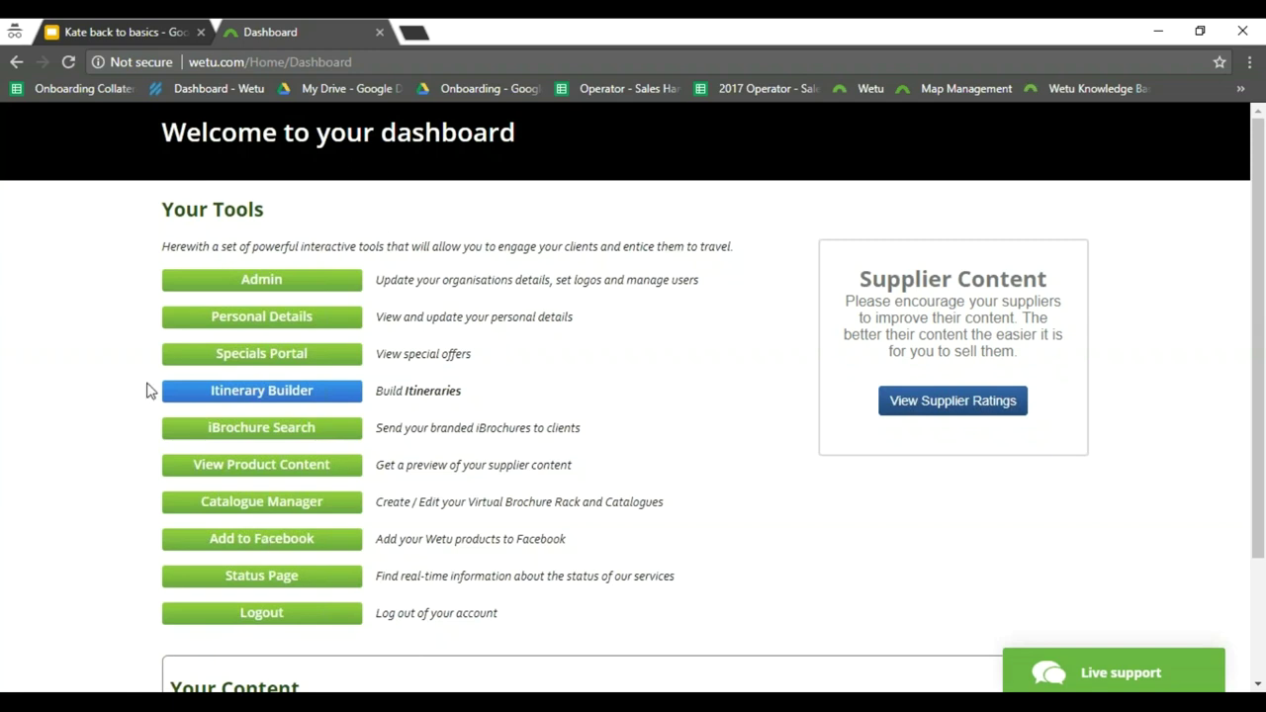
Open the Itinerary Builder, create a new personal itinerary and name it "Wetu101 Example"
left_click(267, 398)
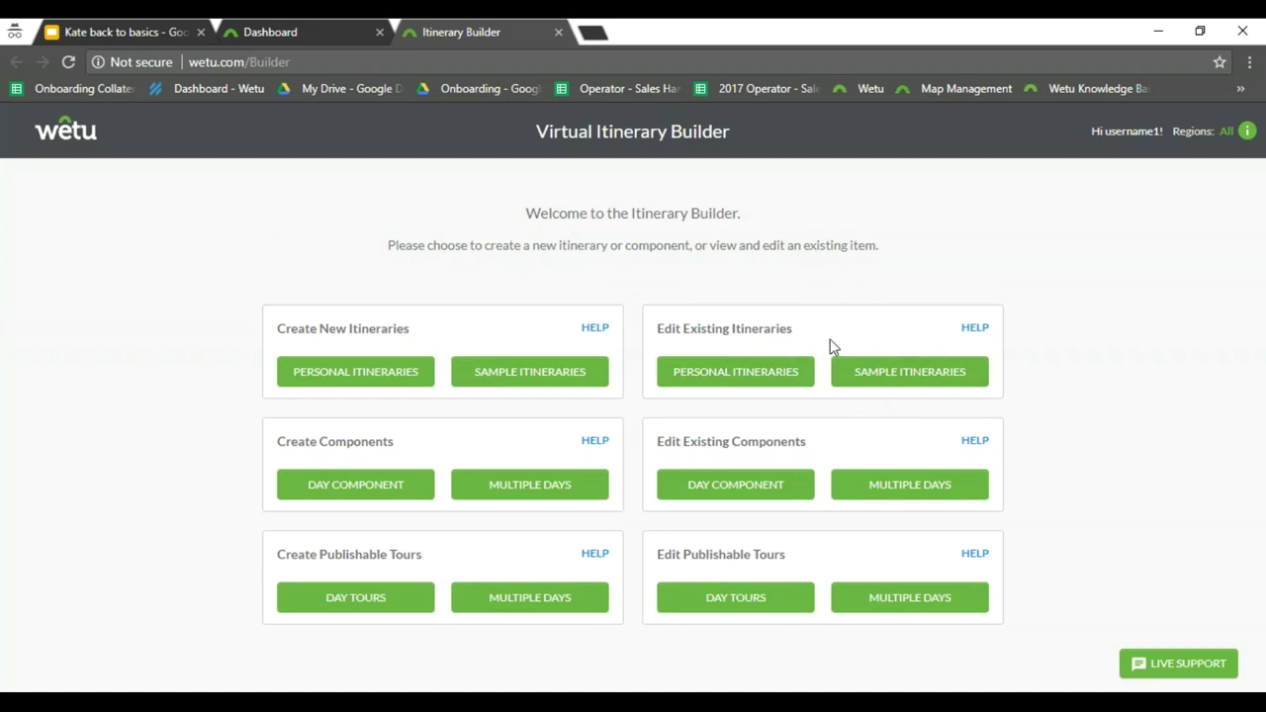
left_click(333, 386)
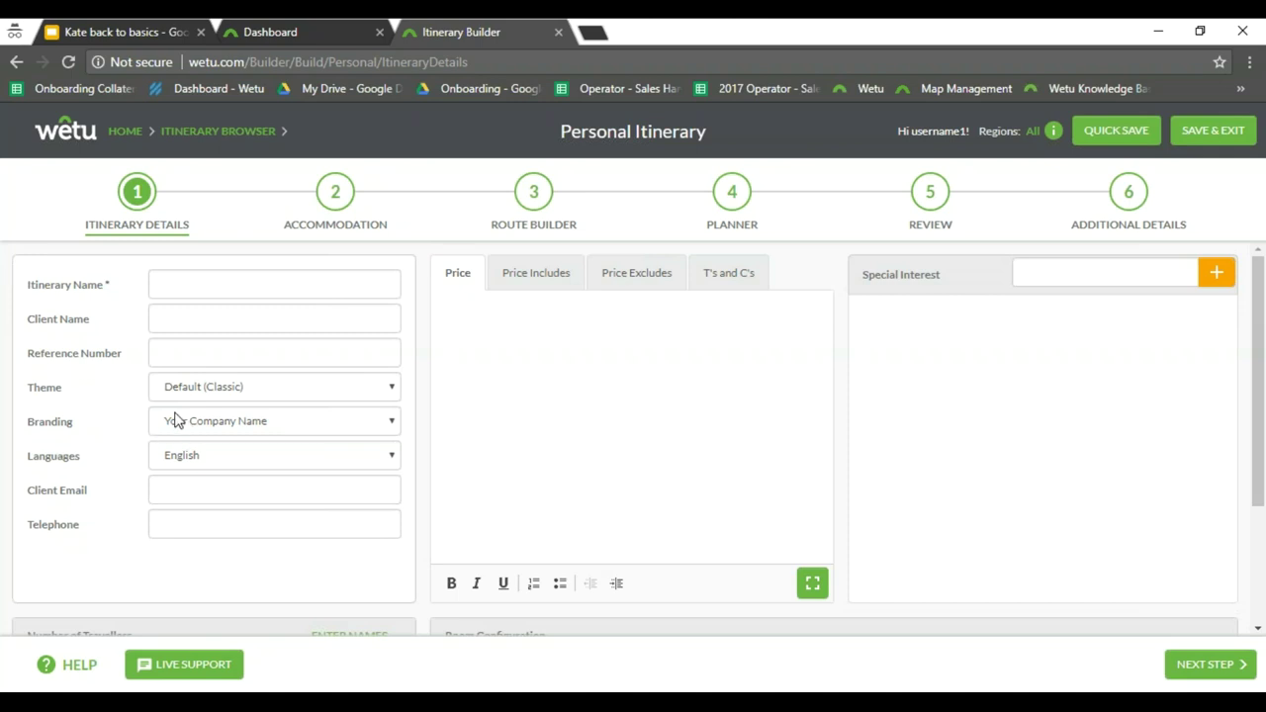
left_click(209, 278)
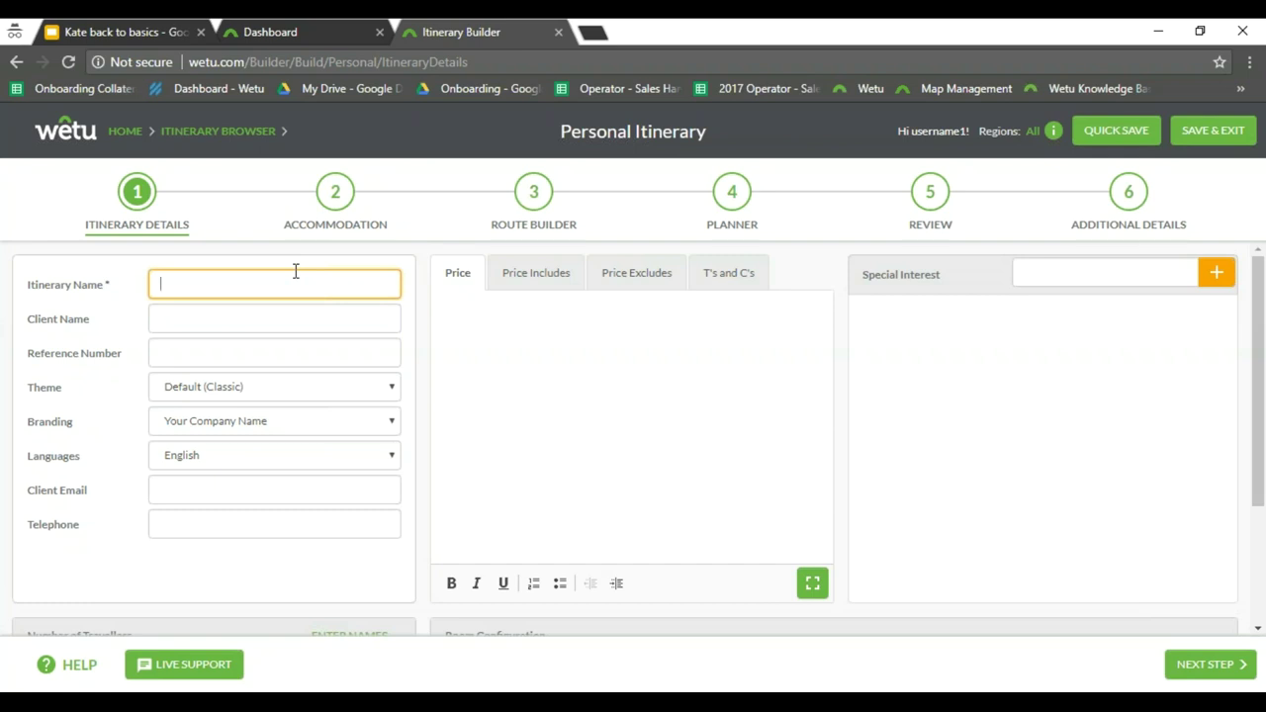
type("Wetu101 Example")
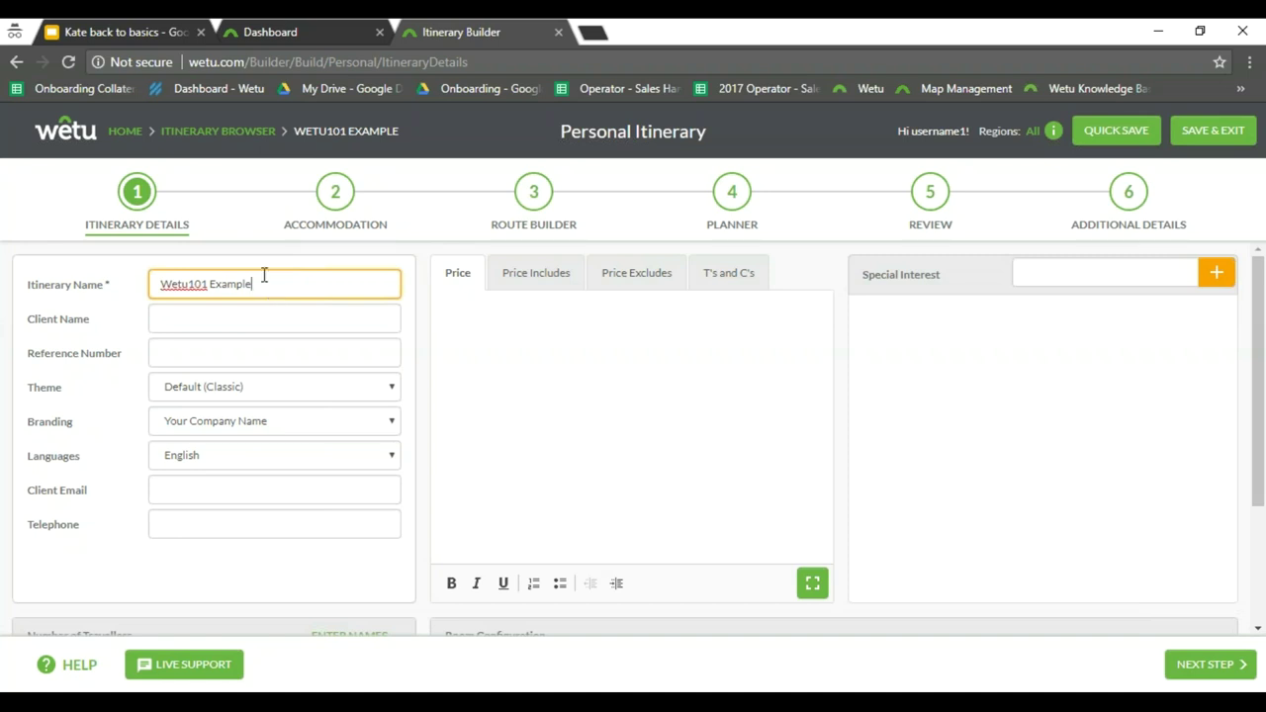
left_click(220, 315)
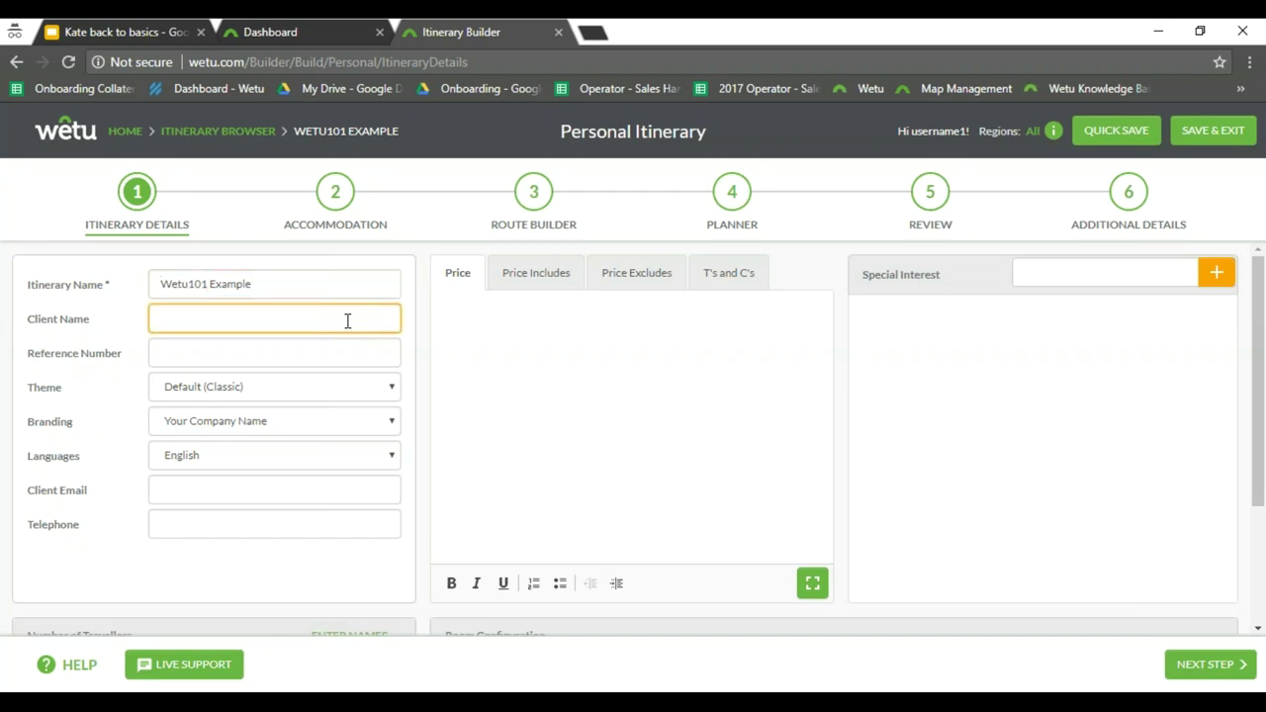
left_click(198, 351)
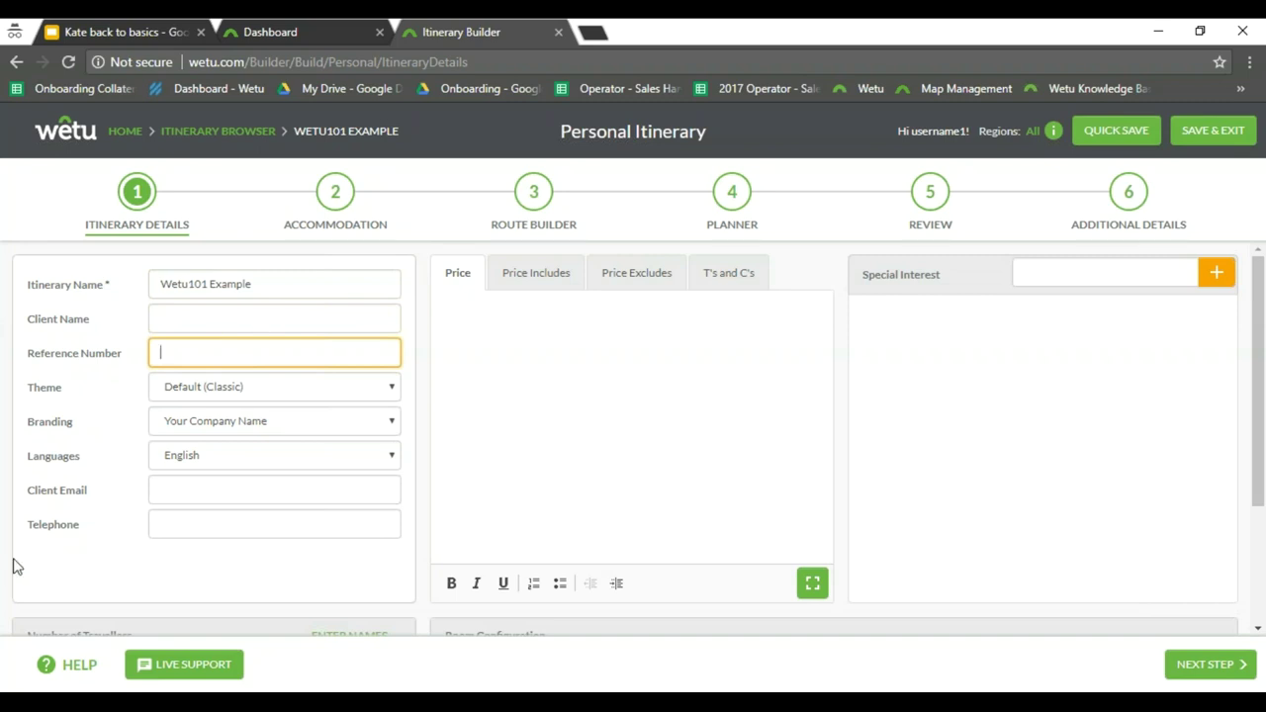
left_click(192, 499)
left_click(212, 525)
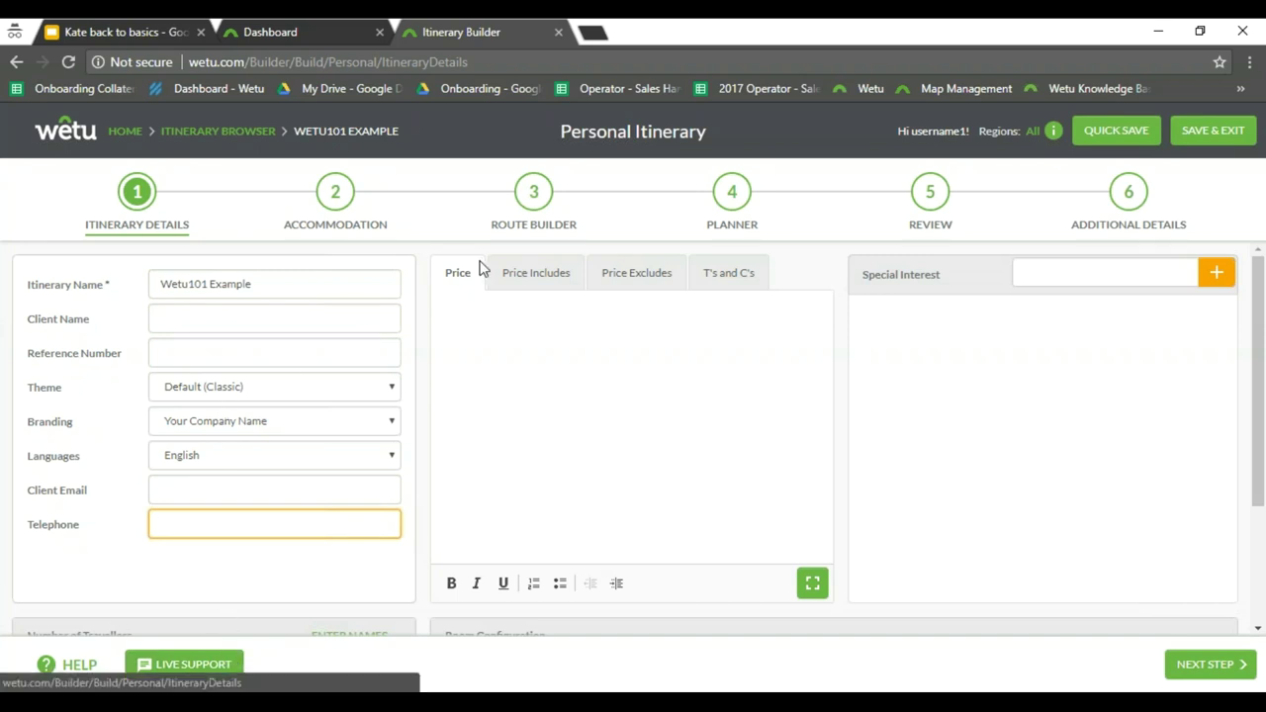
Enter "USD 50 00.00 PEr Person Per Package" as the itinerary's price text
left_click(539, 323)
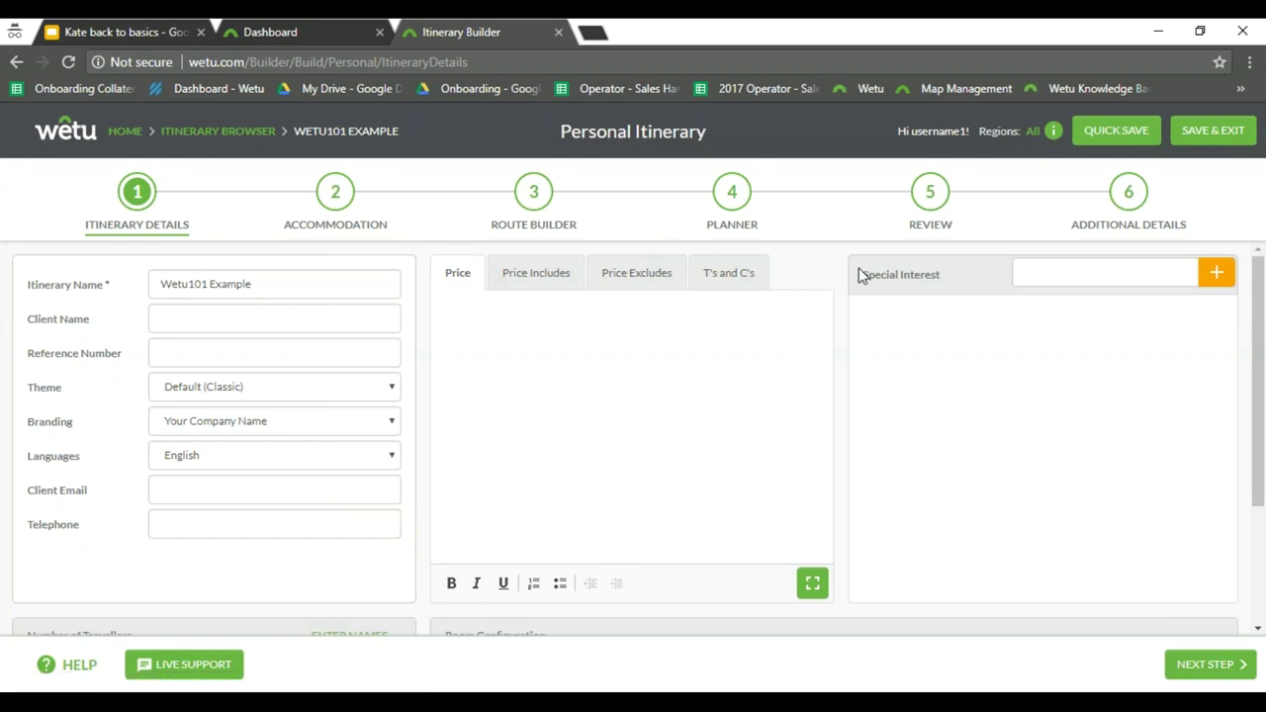
type("USD 50 00.00 PEr Pe")
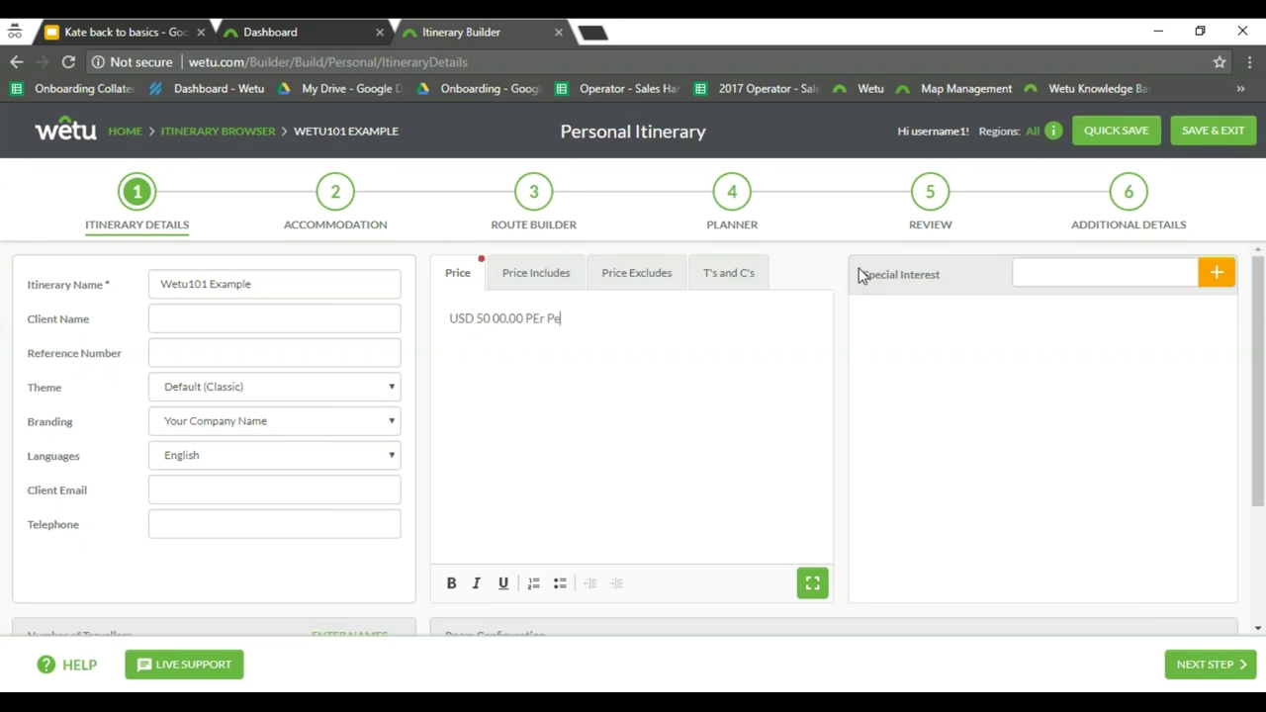
type("rson Per Package")
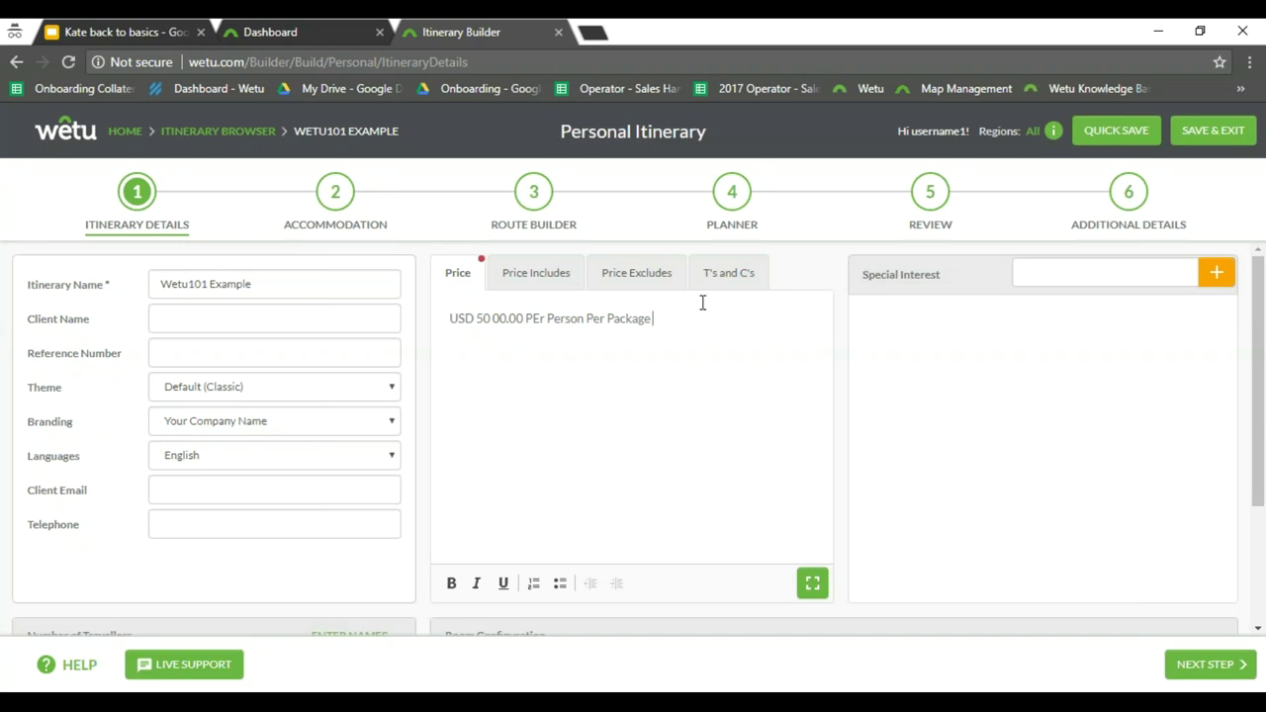
Format the whole price line as bold, italic and underlined
left_click_drag(653, 319, 447, 318)
left_click(451, 582)
left_click(476, 583)
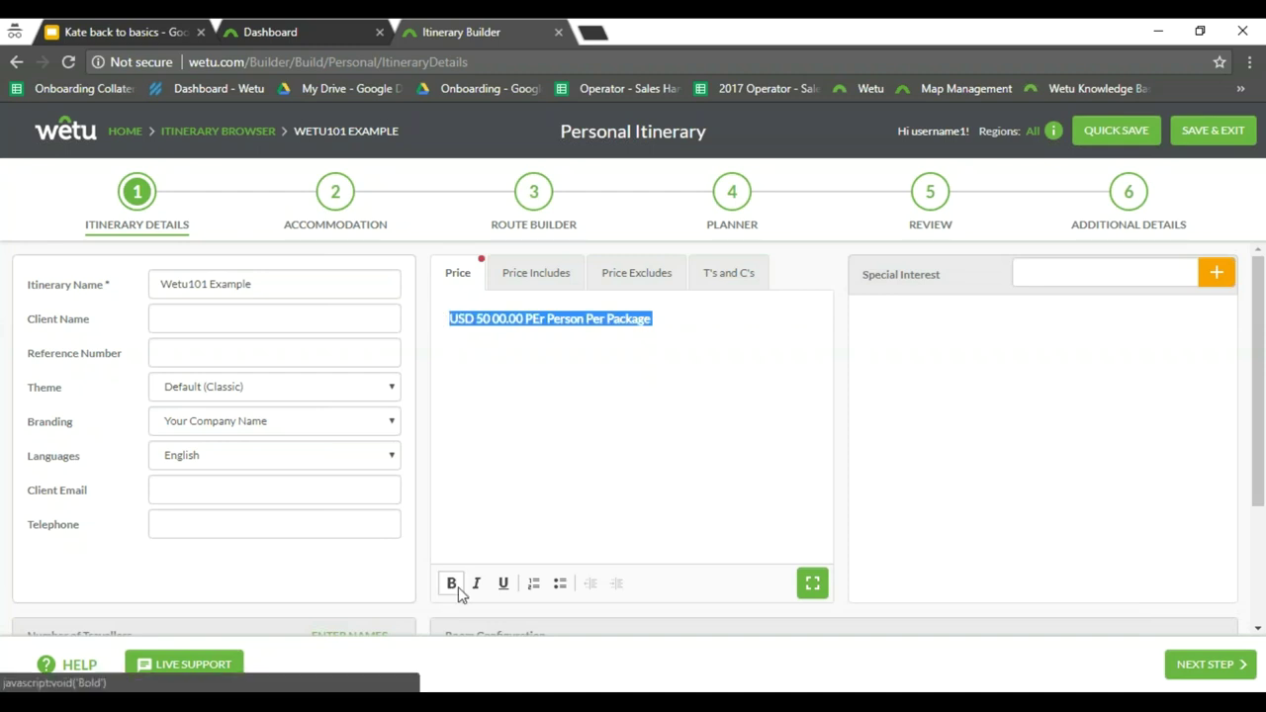
left_click(503, 582)
left_click(692, 469)
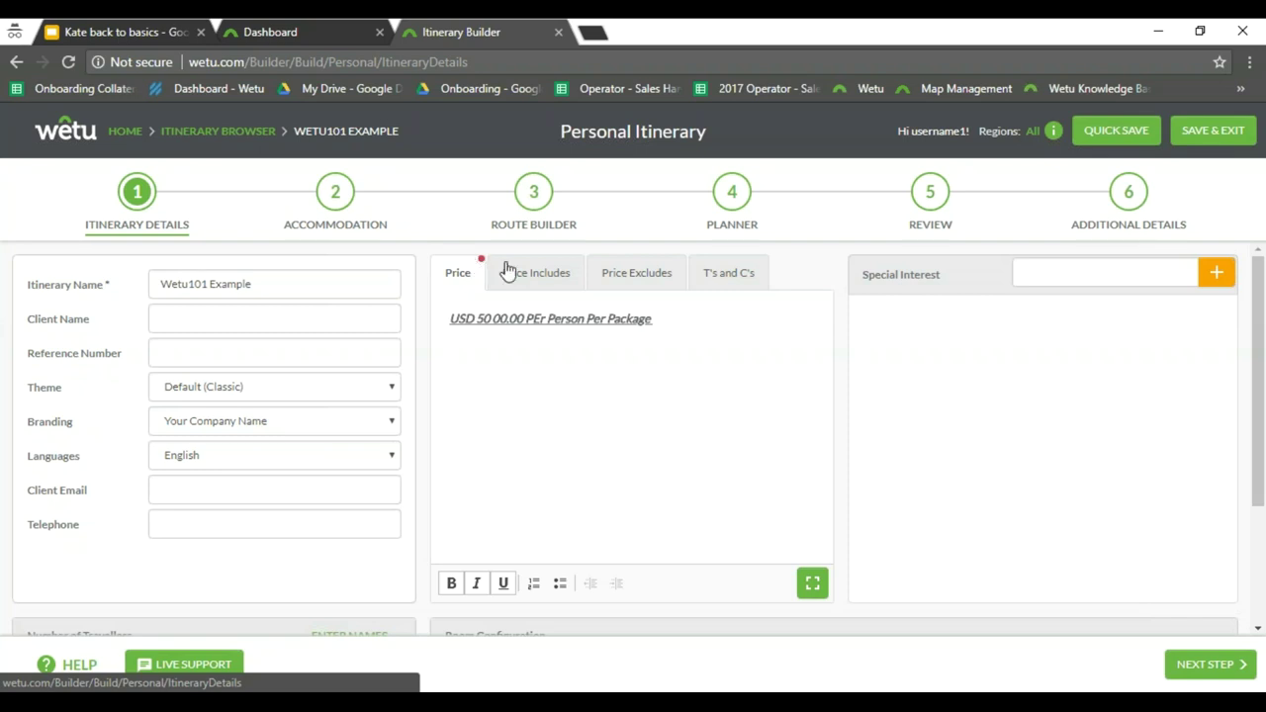
Enter "Accommodation, Meals as specified, transfers" as the price inclusions and "Flights, gratuities" as the price exclusions
left_click(557, 284)
left_click(547, 286)
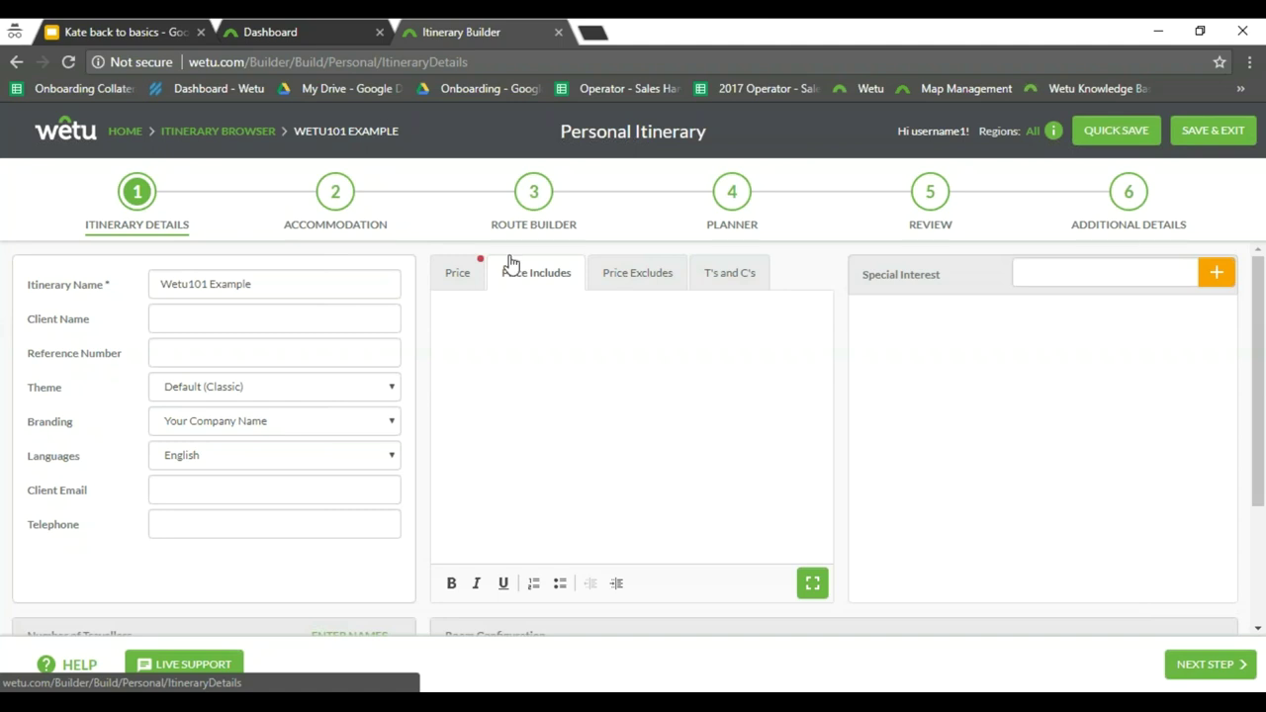
left_click(628, 373)
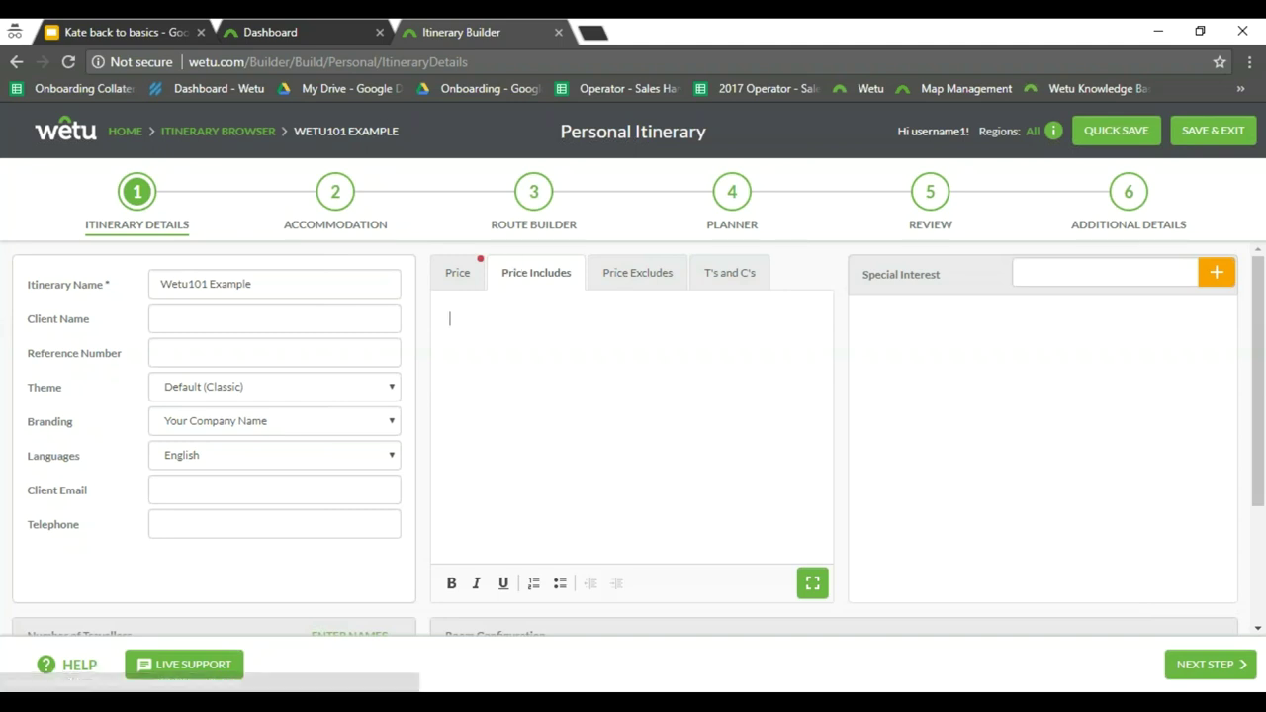
type("Acc")
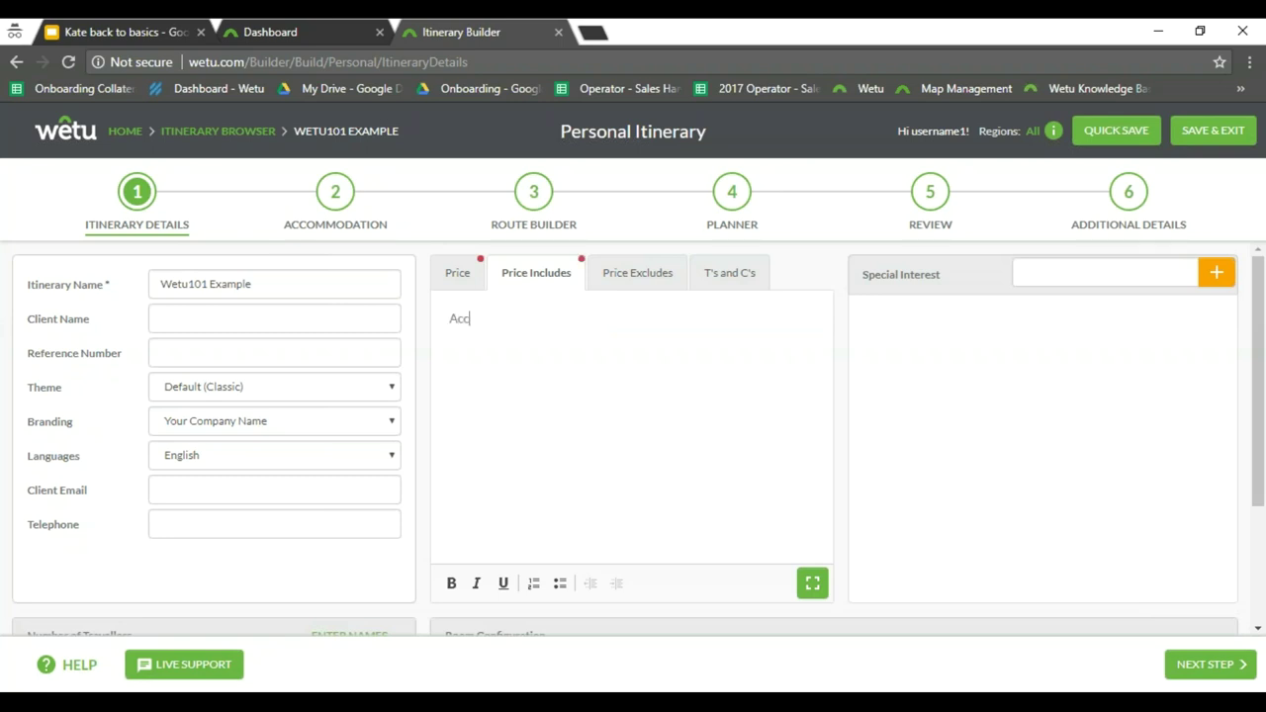
type("ommodation ")
type(" Meals as")
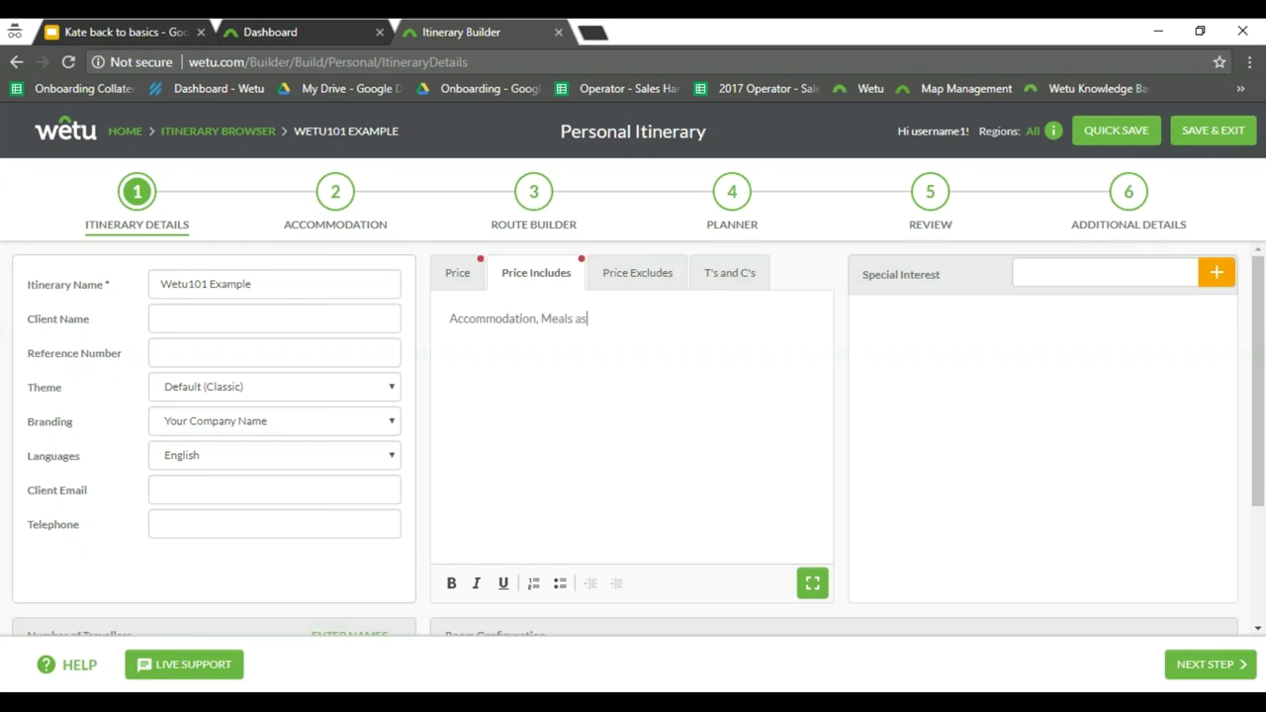
type(" specified, transfers")
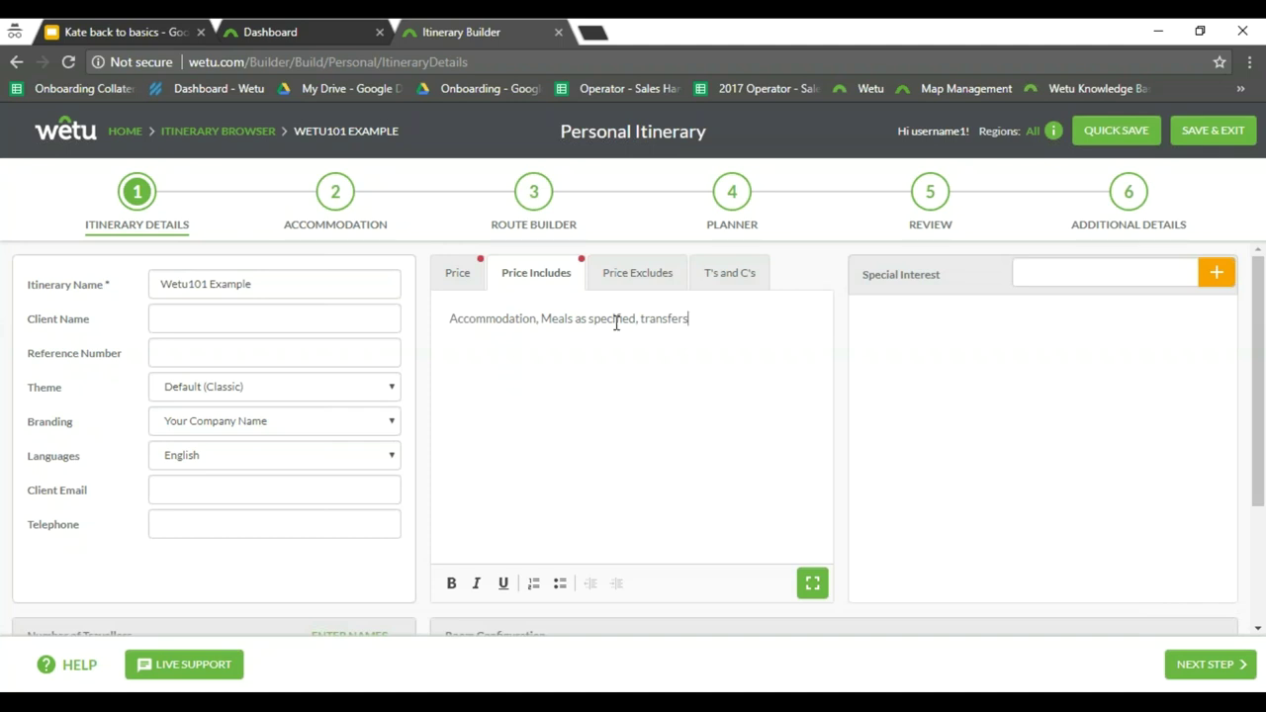
left_click(633, 273)
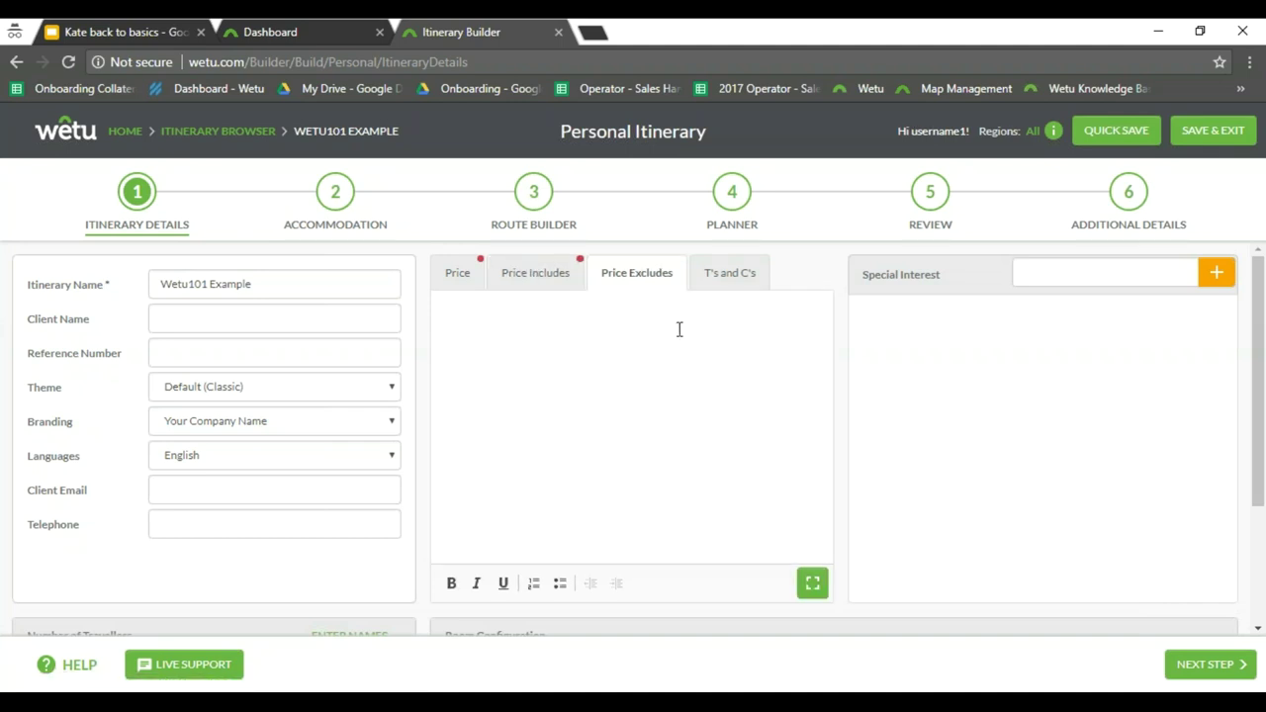
type("Flights , gratuities")
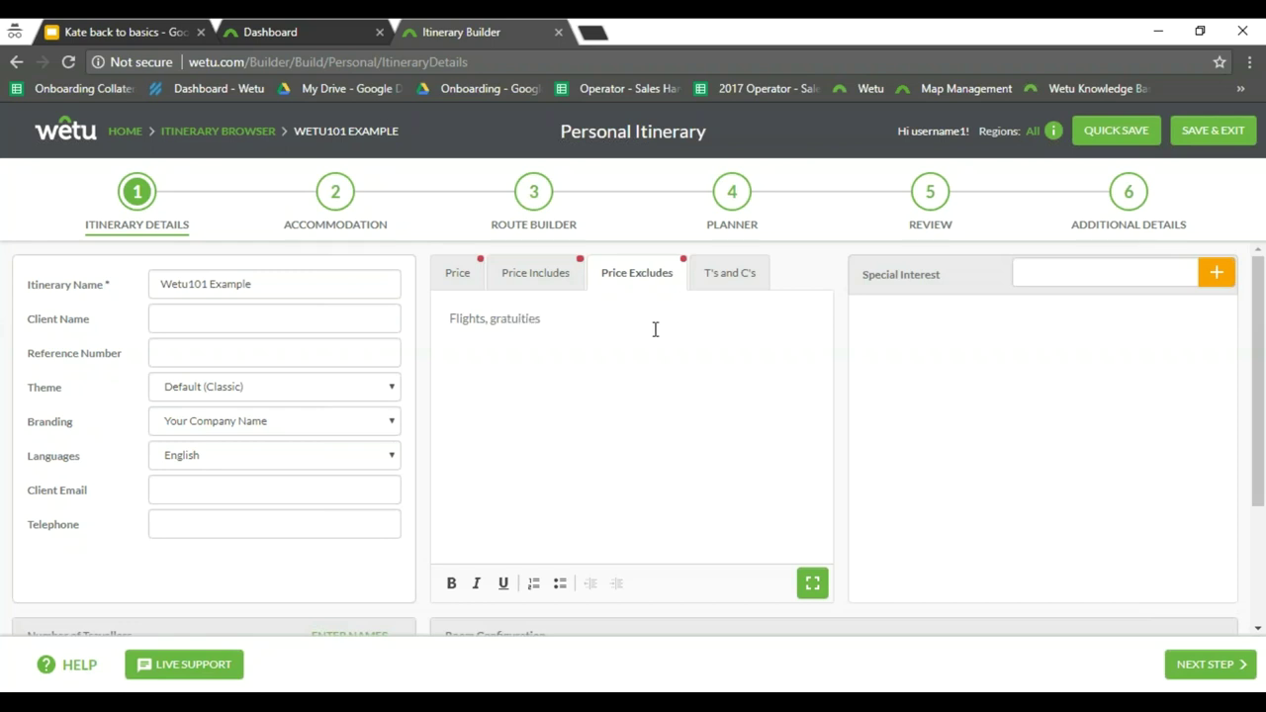
Enter the terms and conditions "Book by Friday" and "Flight prices are valid for 3 days" on separate lines
left_click(725, 282)
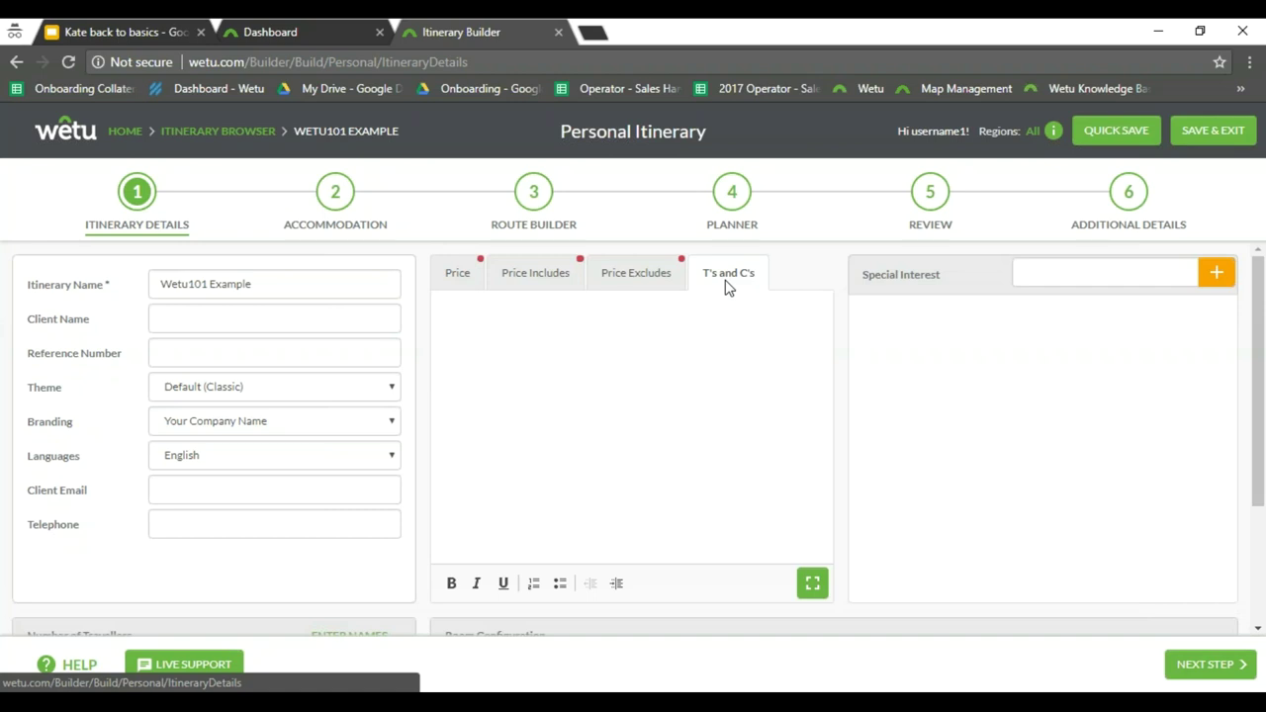
left_click(623, 356)
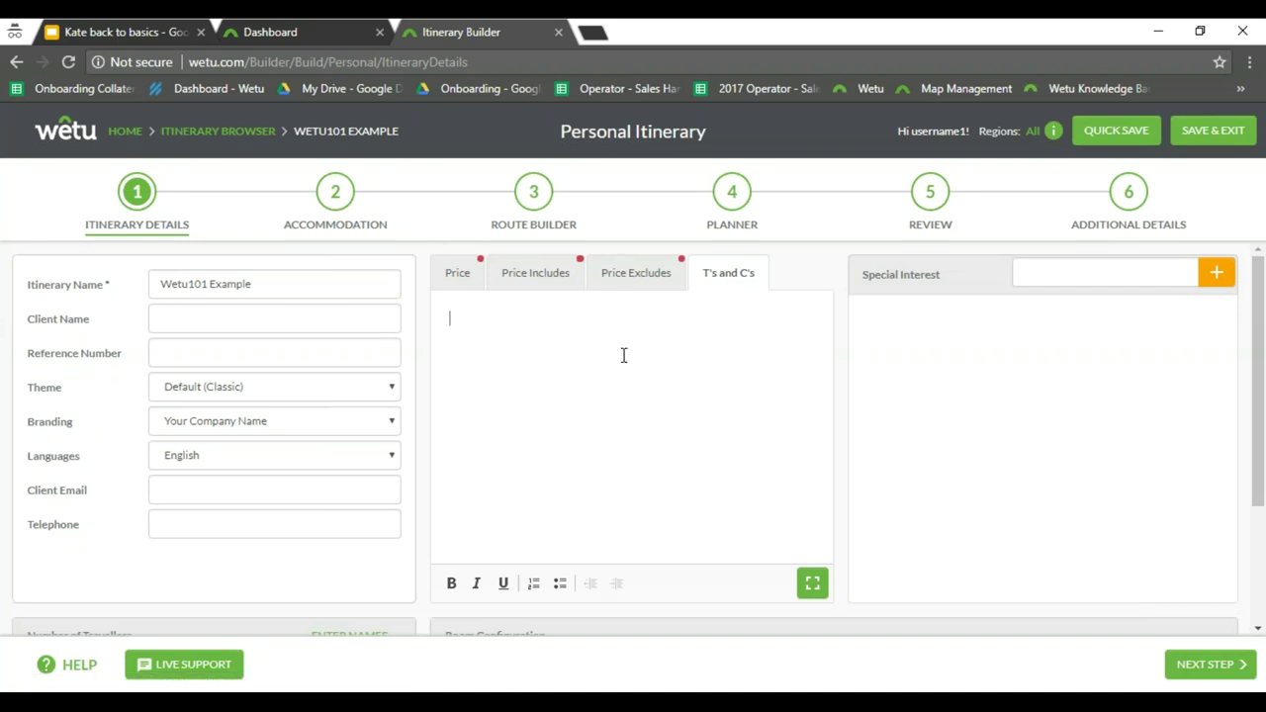
type("Book")
type(" by Fri")
type("day ")
type("Flight")
type(" prices are ")
type("valid fo")
type("r 3 day")
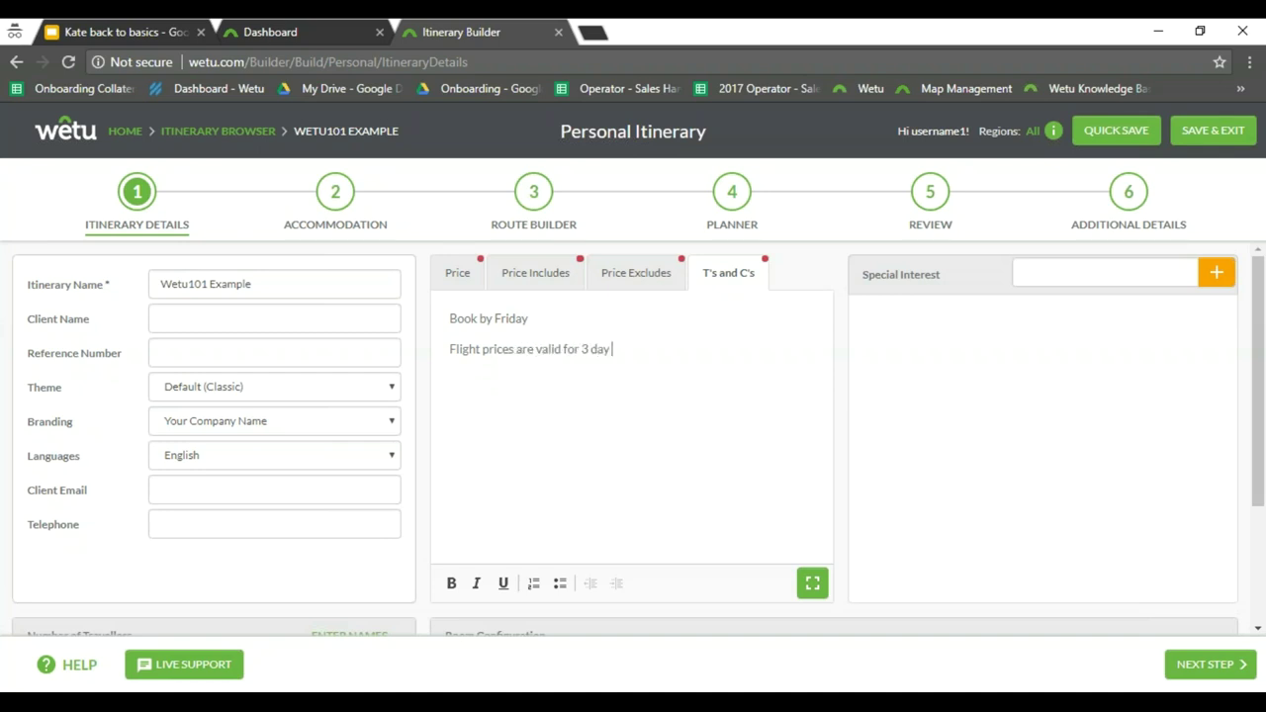
type("s")
Adjust the number of adult travellers and the number of double rooms for the itinerary
scroll(366, 423, "down", 2)
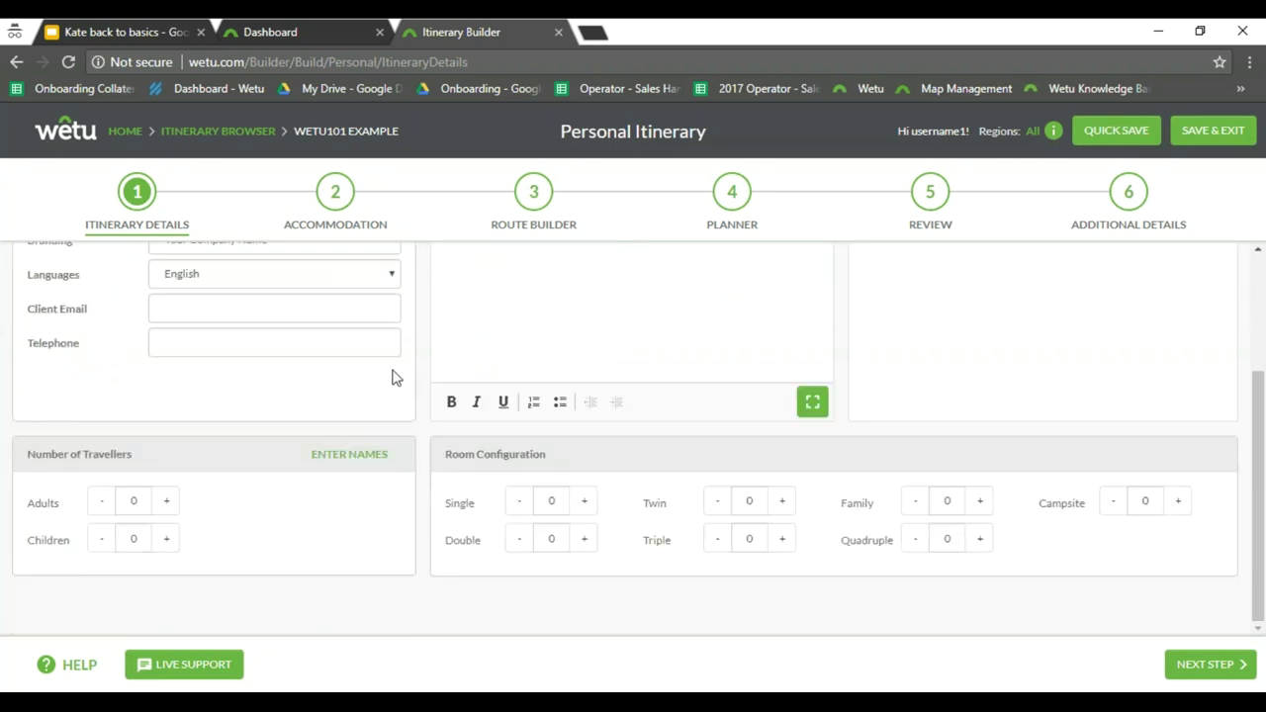
left_click(166, 501)
left_click(101, 502)
left_click(166, 500)
left_click(584, 541)
left_click(518, 542)
scroll(371, 539, "up", 2)
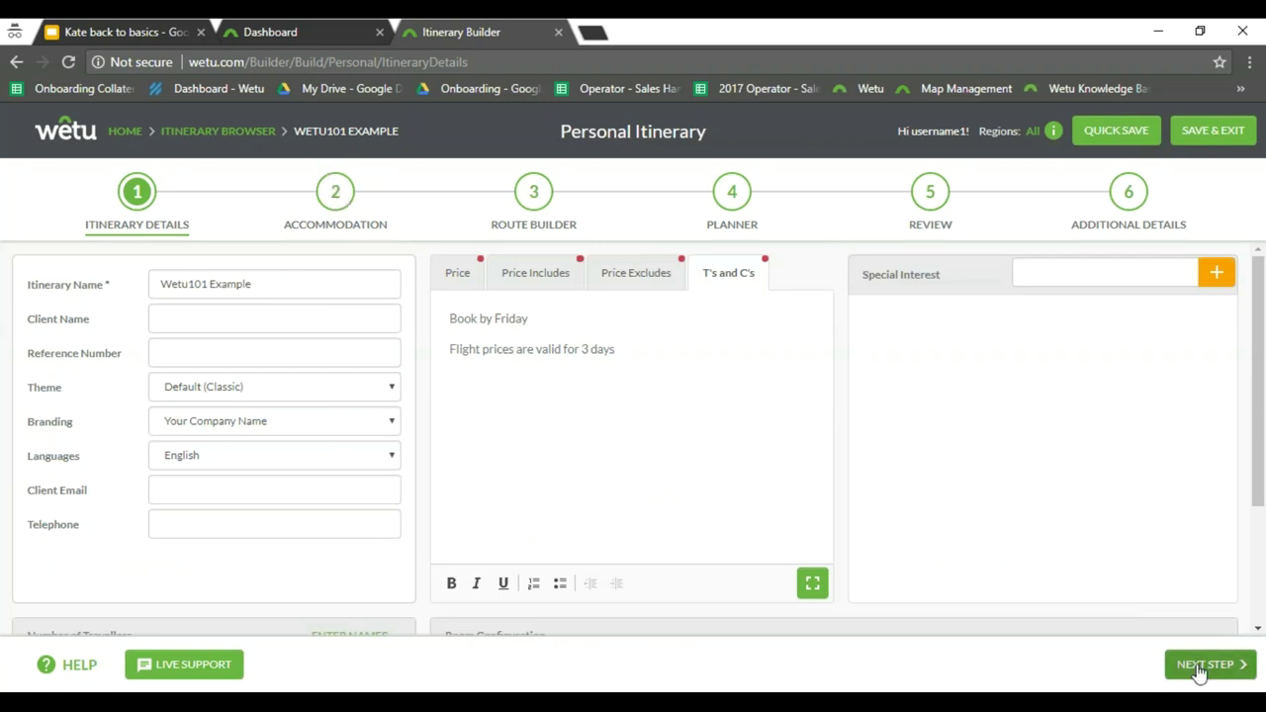
Continue to the accommodation stage and add the Cape Grace hotel as the first accommodation
left_click(1232, 666)
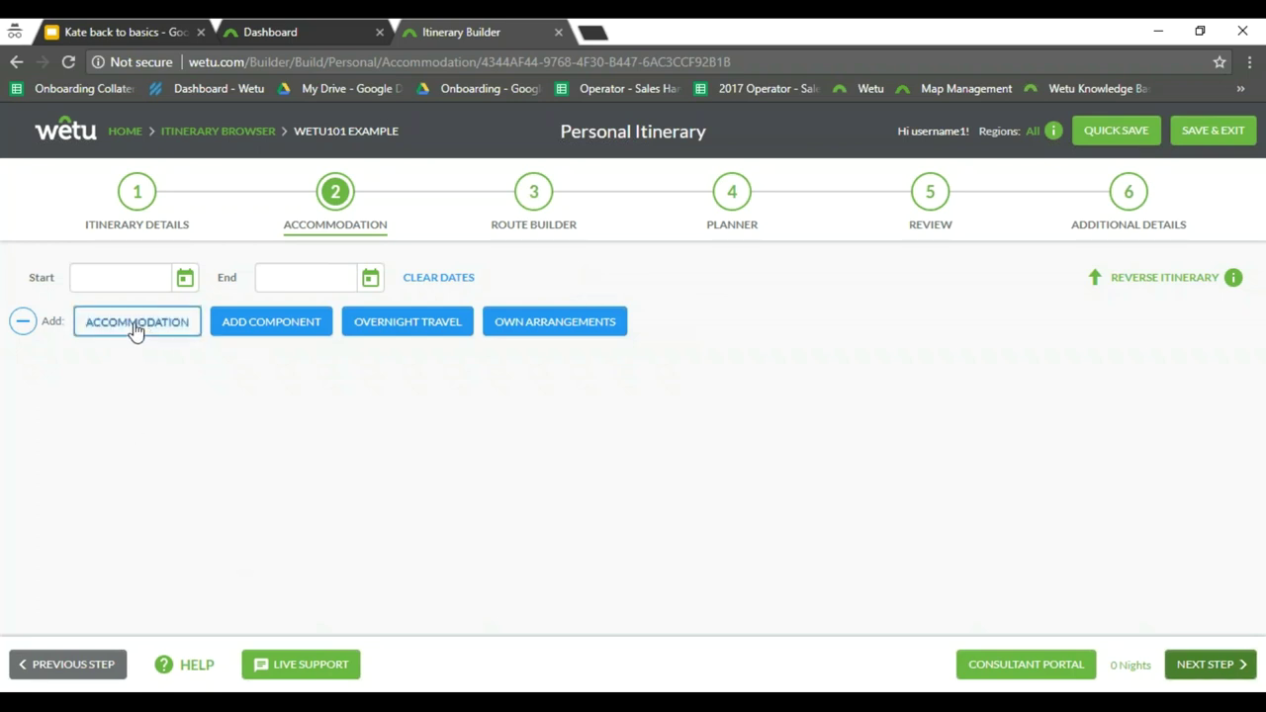
left_click(267, 364)
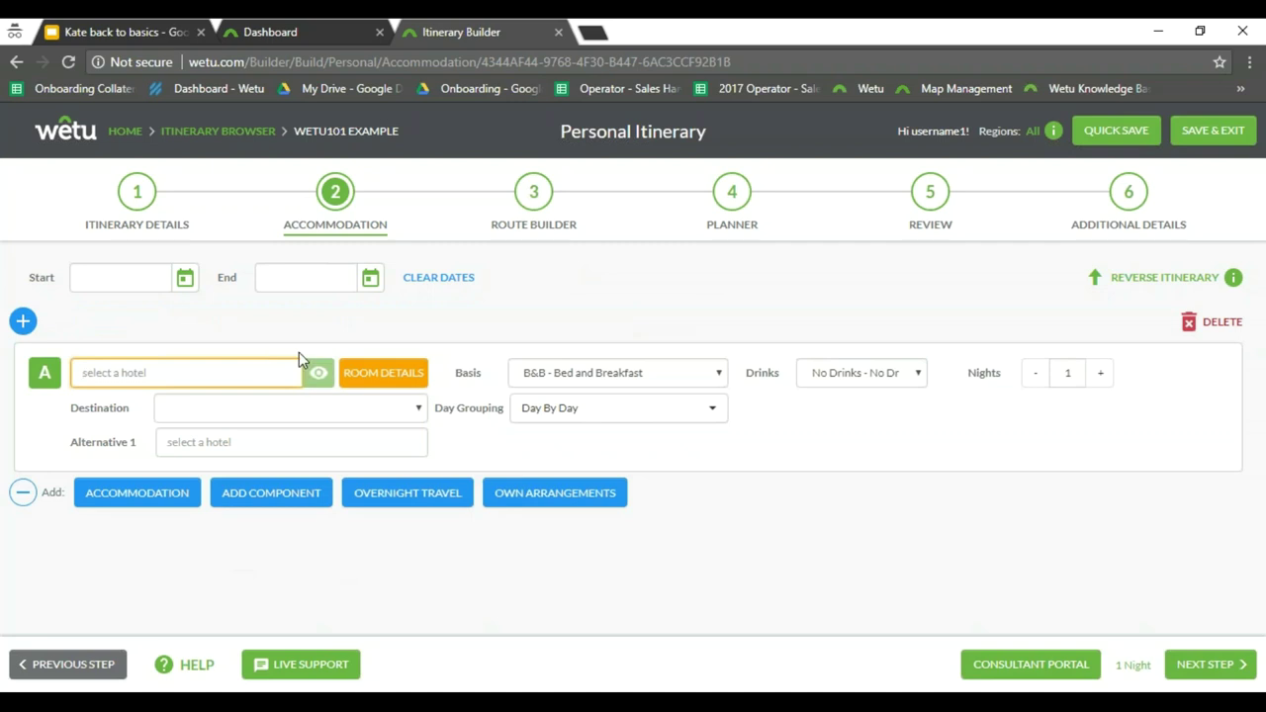
type("Cape")
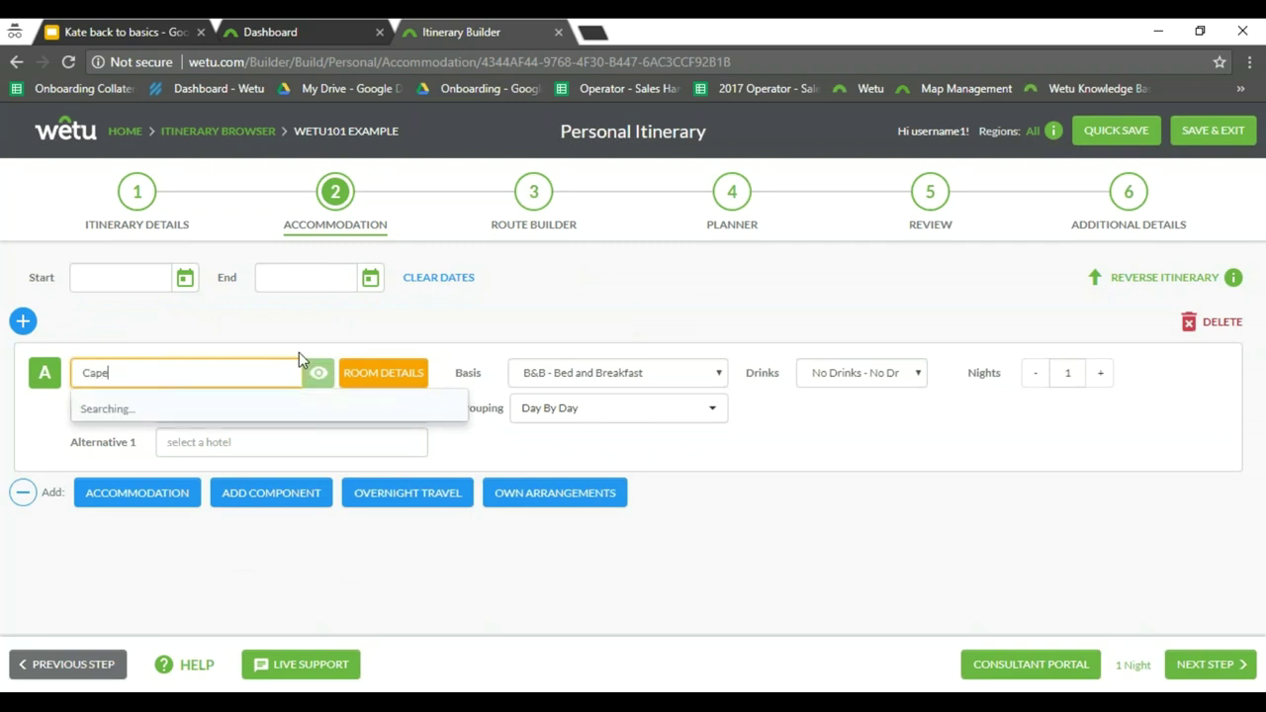
type(" Grace")
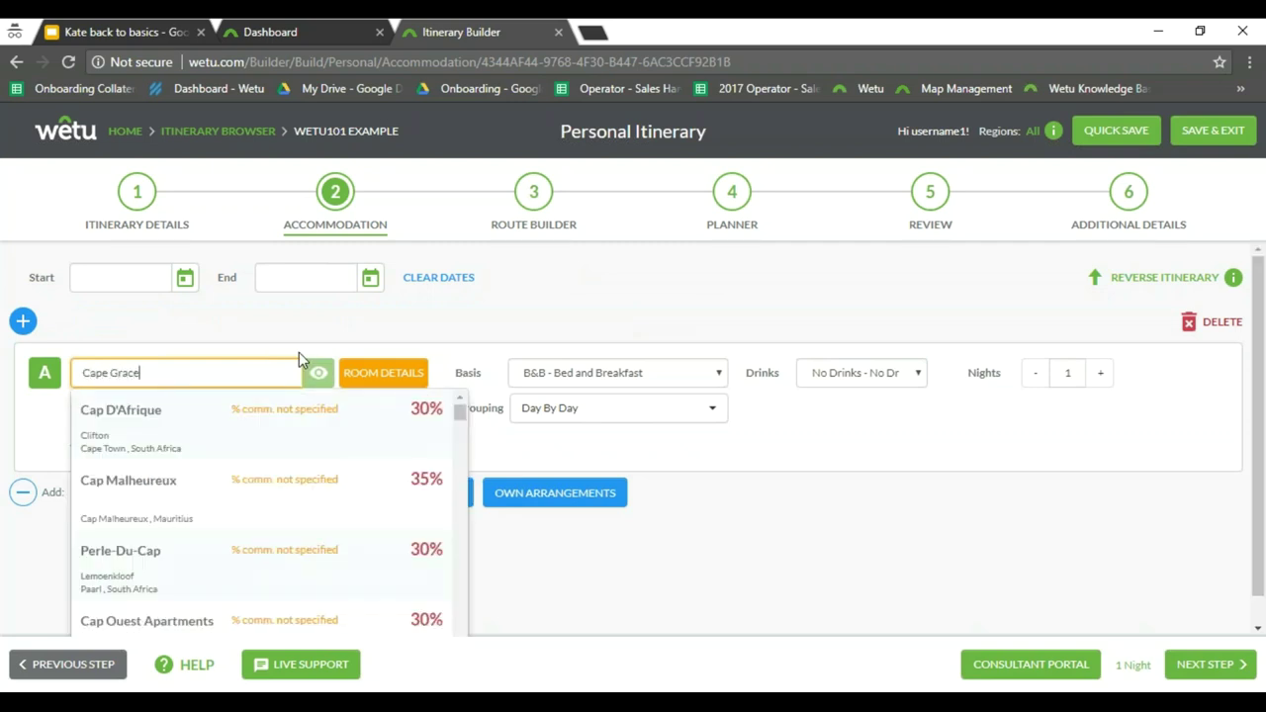
left_click(248, 431)
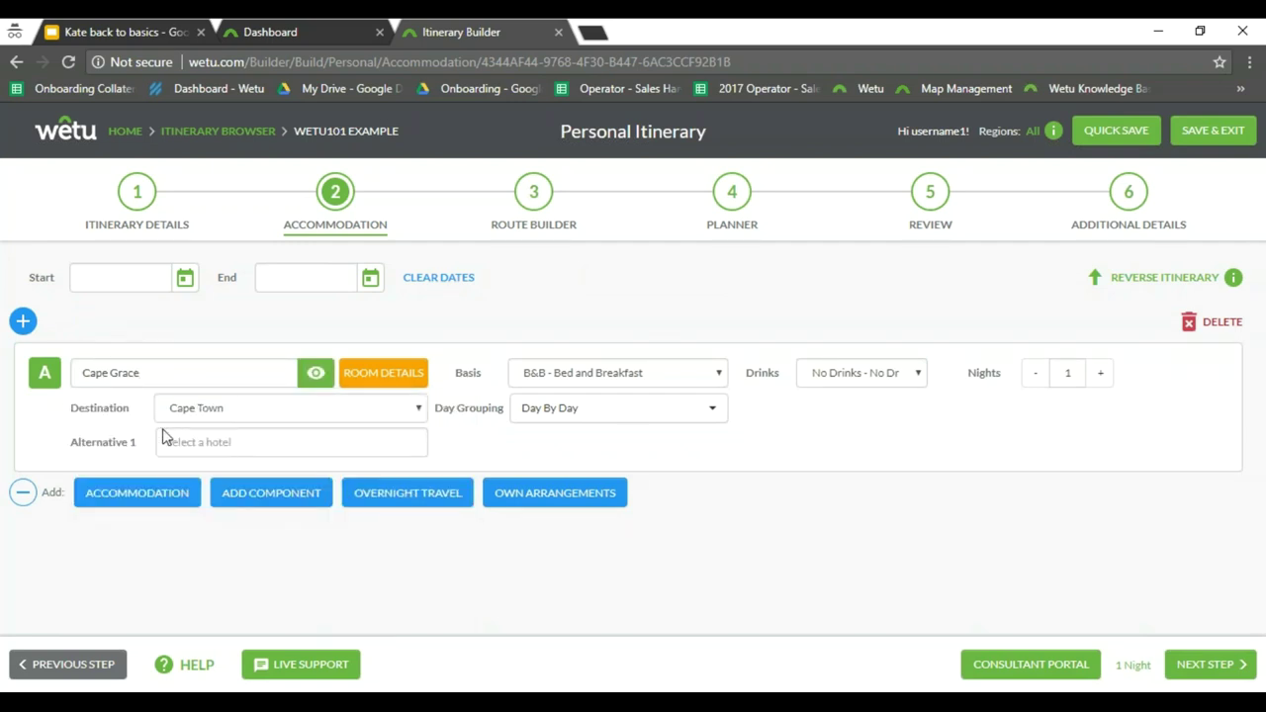
left_click(138, 504)
Keep Bed and Breakfast as the basis and No Drinks for Cape Grace, and set the stay to 3 nights
left_click(689, 382)
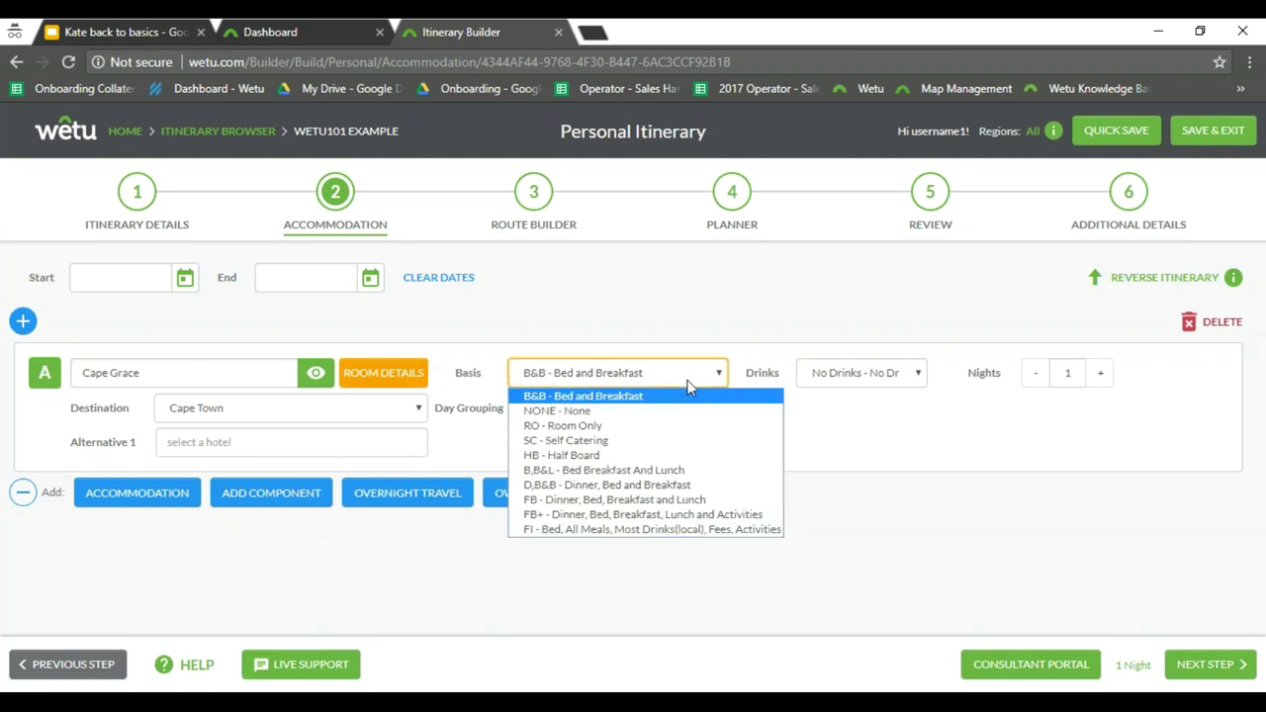
left_click(669, 394)
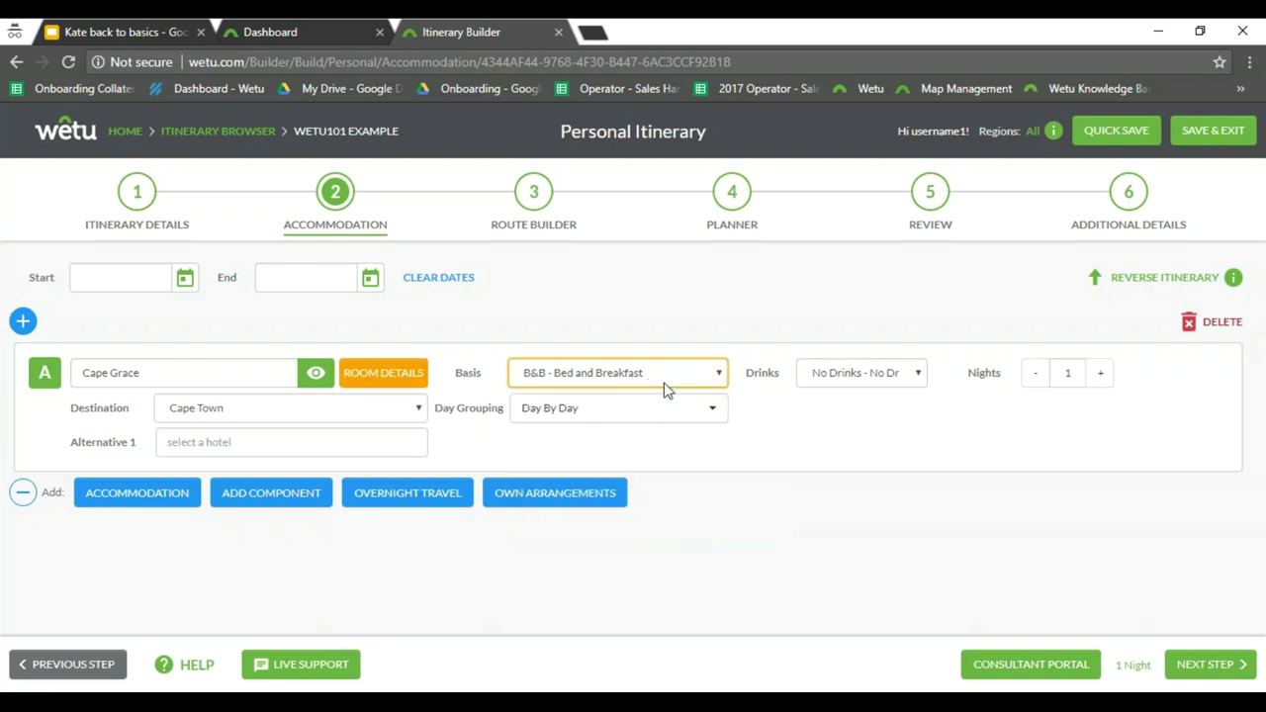
left_click(866, 376)
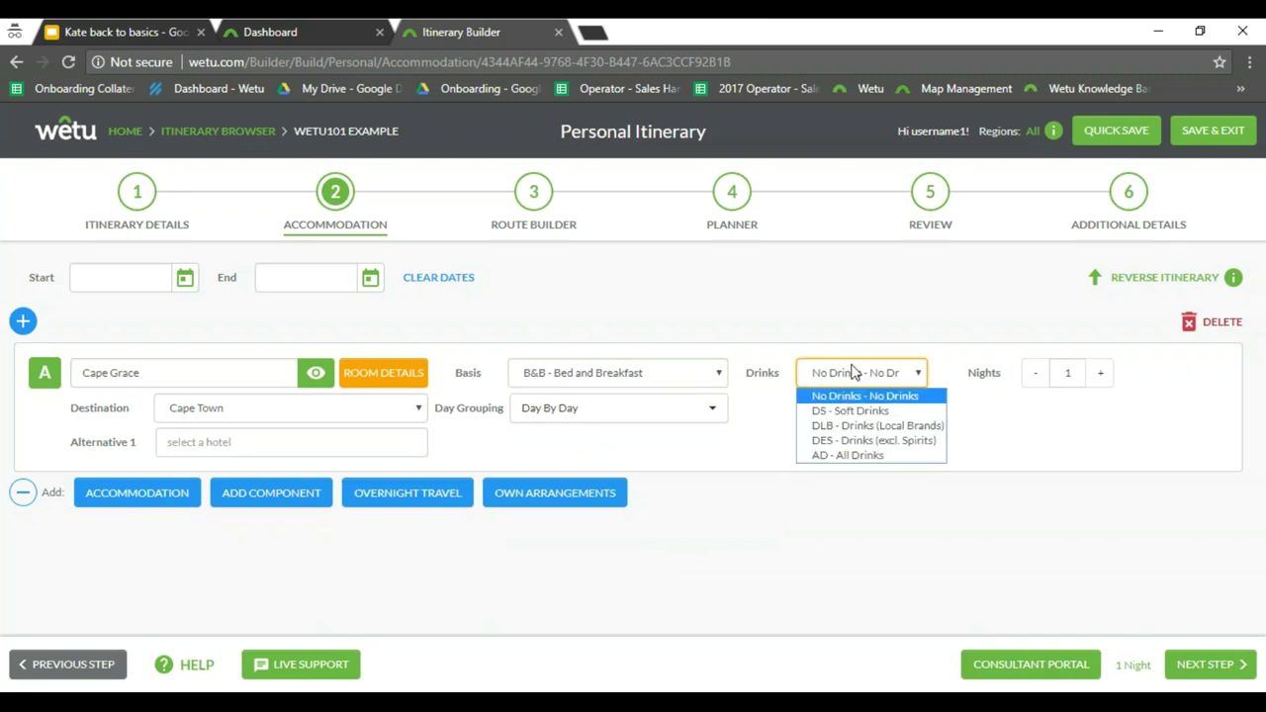
left_click(856, 371)
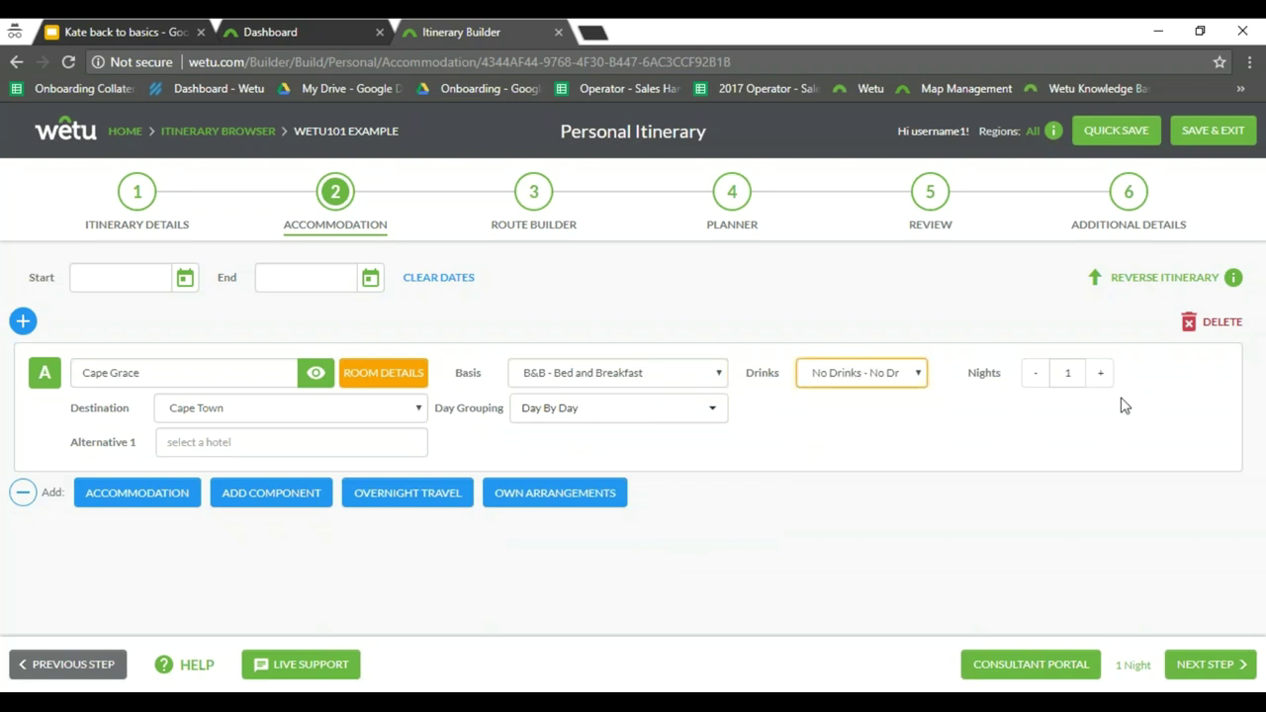
left_click(1106, 384)
left_click(1107, 385)
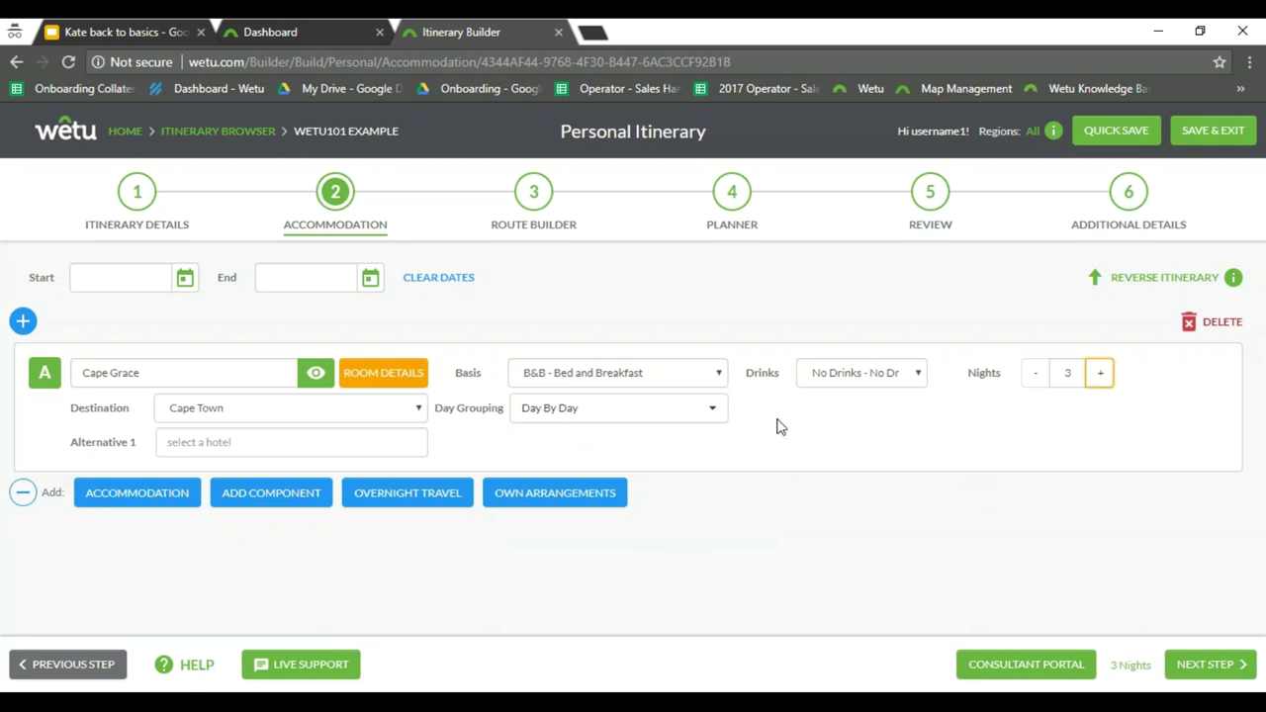
Check the destination choices for Cape Grace and keep Cape Town
left_click(293, 414)
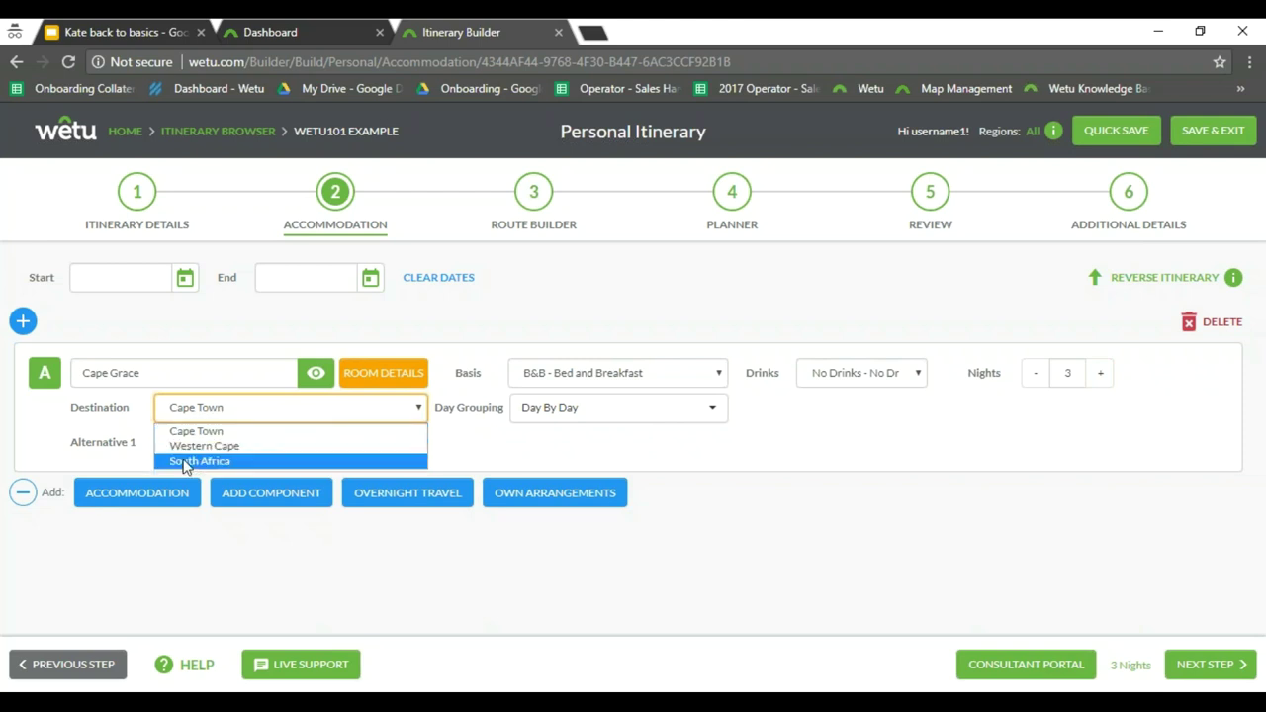
left_click(247, 416)
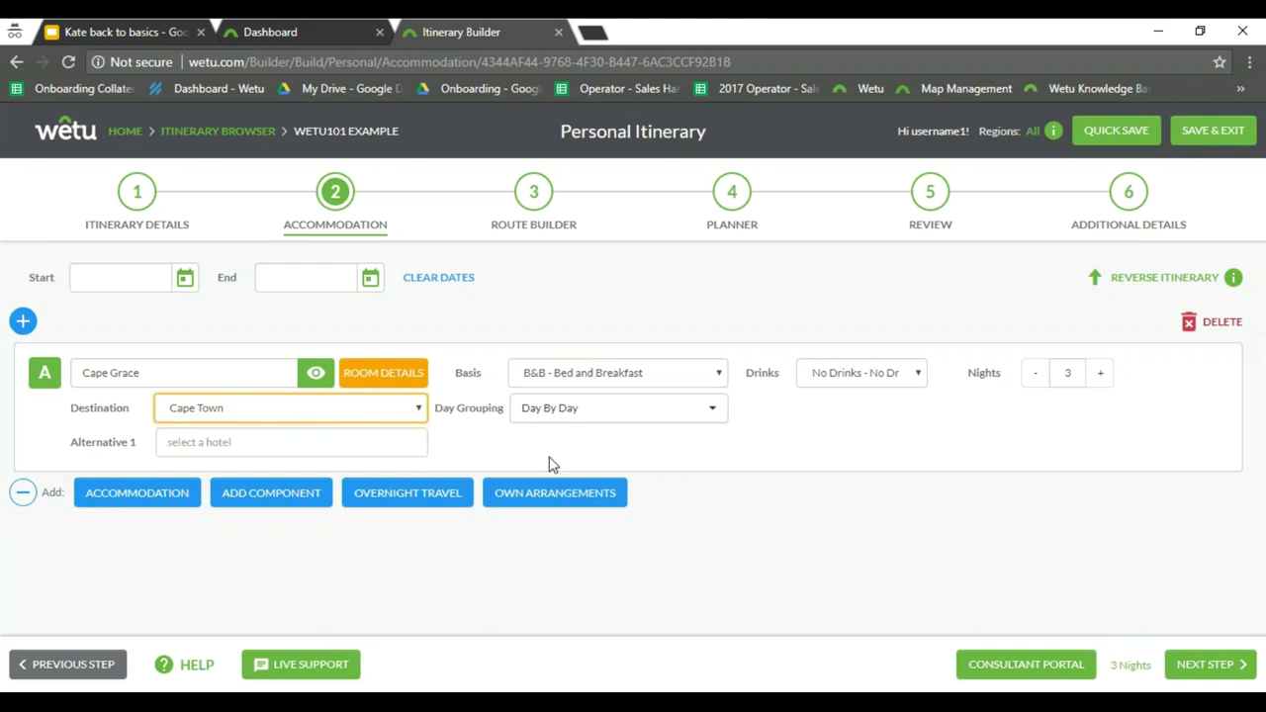
Add a second accommodation by searching for "hermanus" and choosing The Marine
left_click(135, 493)
left_click(124, 543)
type("hermanus")
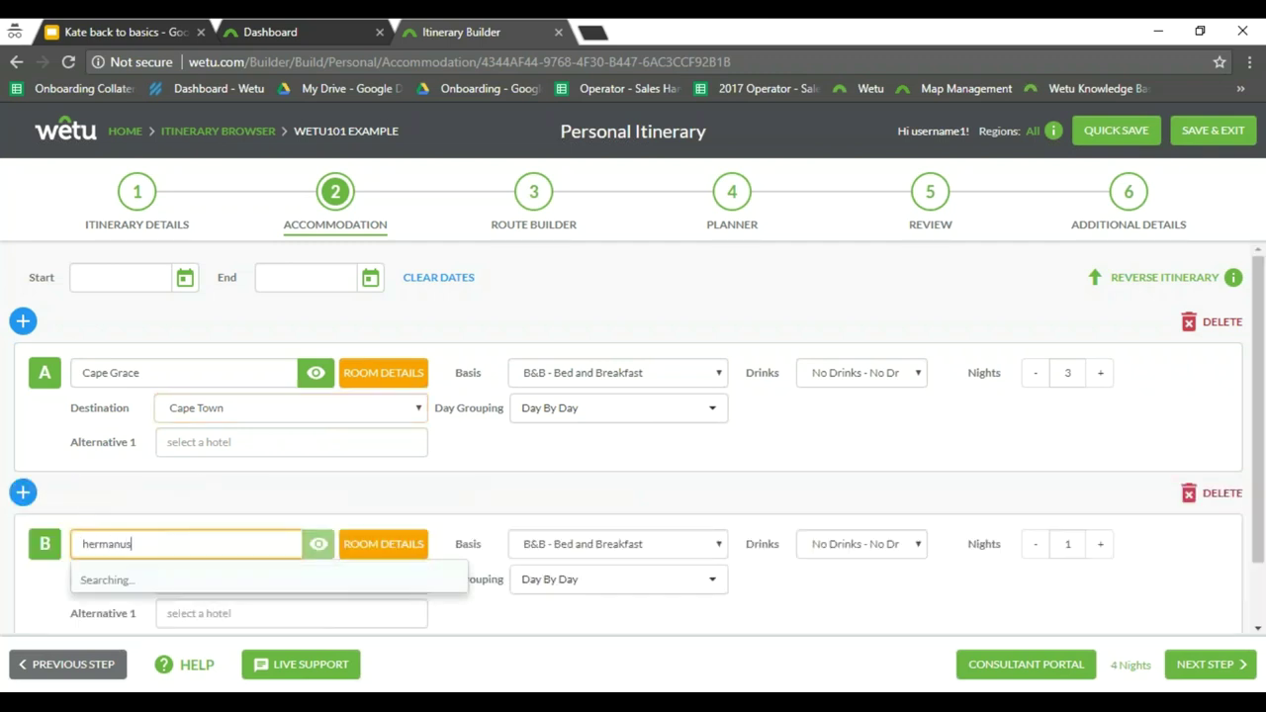
scroll(99, 490, "down", 3)
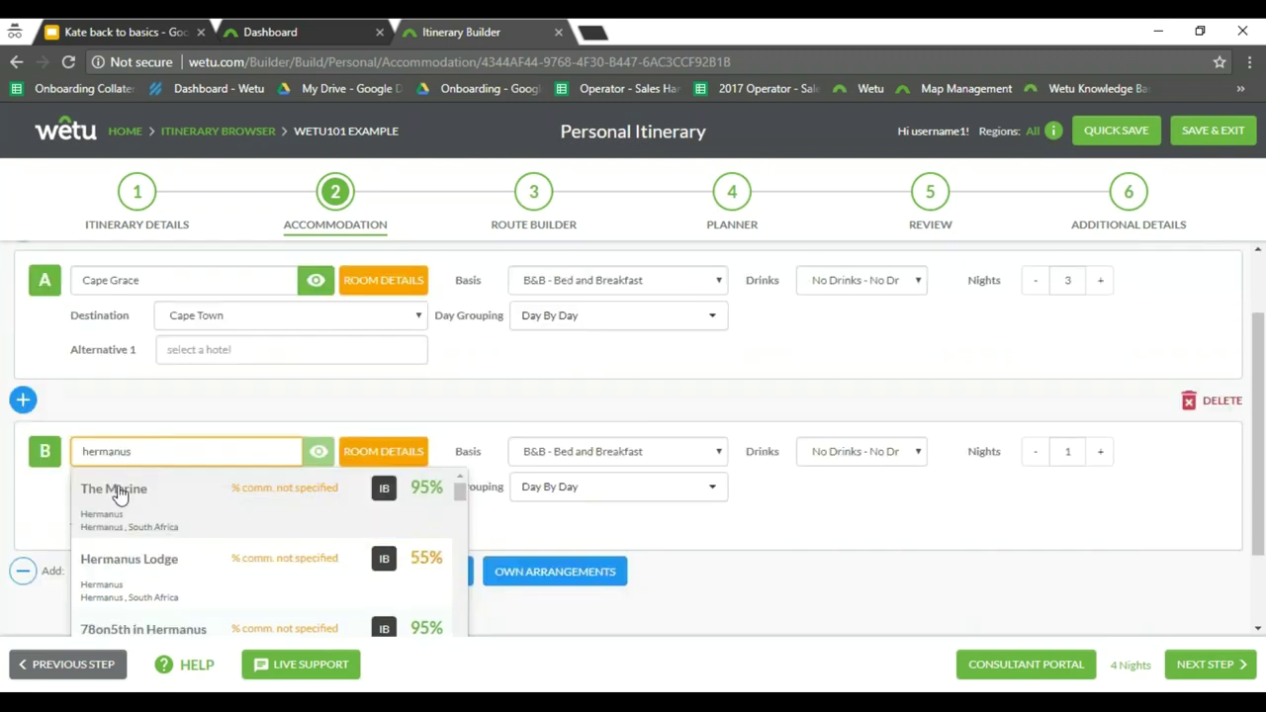
scroll(133, 597, "down", 2)
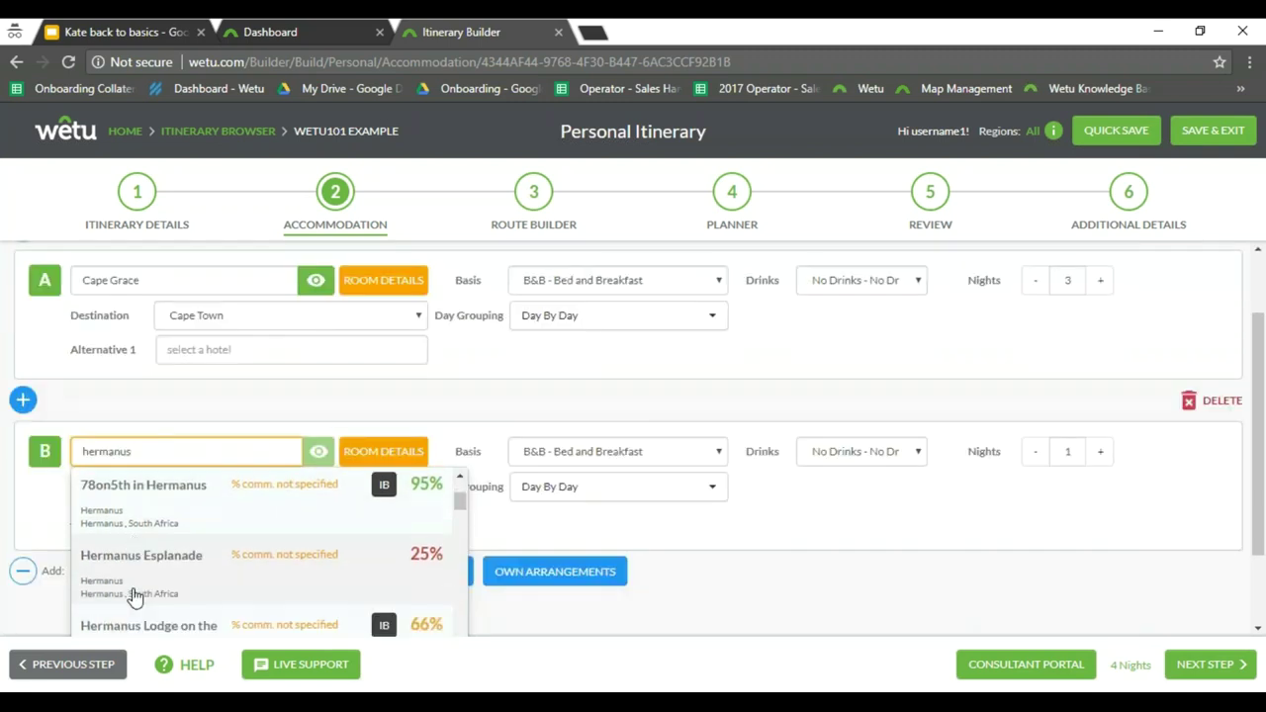
scroll(135, 598, "up", 5)
left_click(164, 521)
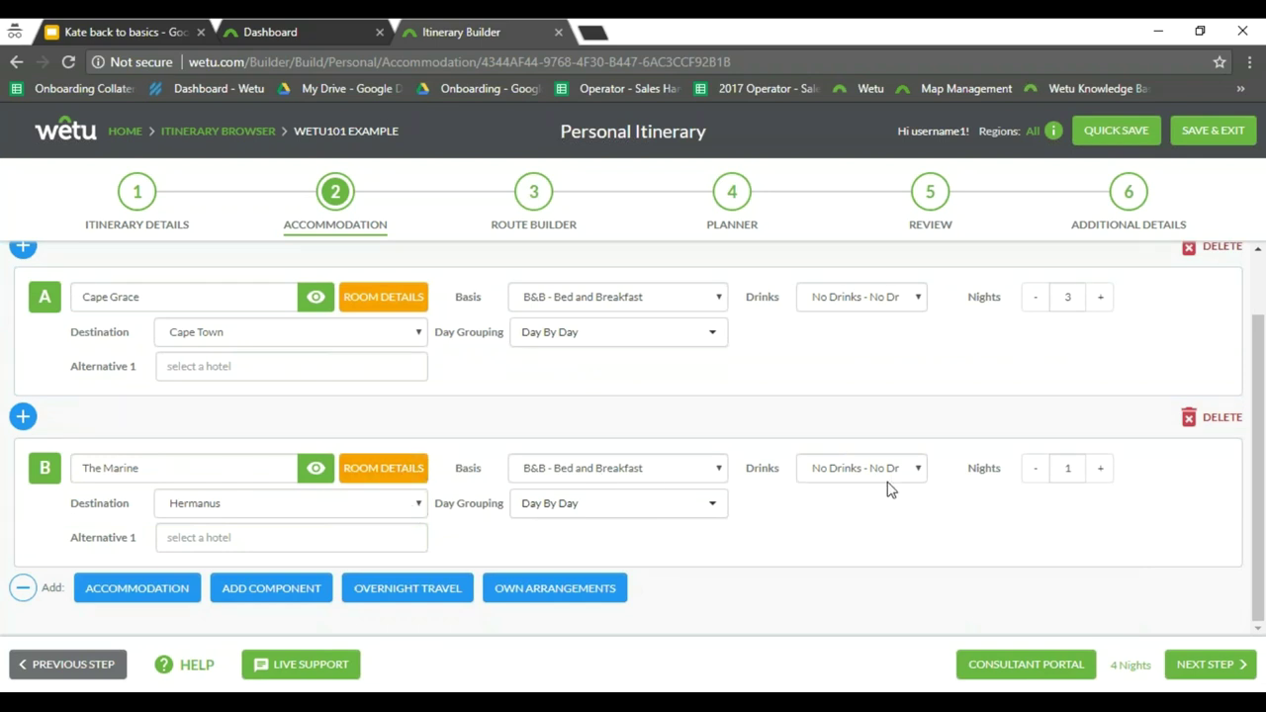
Set the stay at The Marine to 3 nights and its day grouping to By Destination
left_click(1099, 472)
left_click(1099, 473)
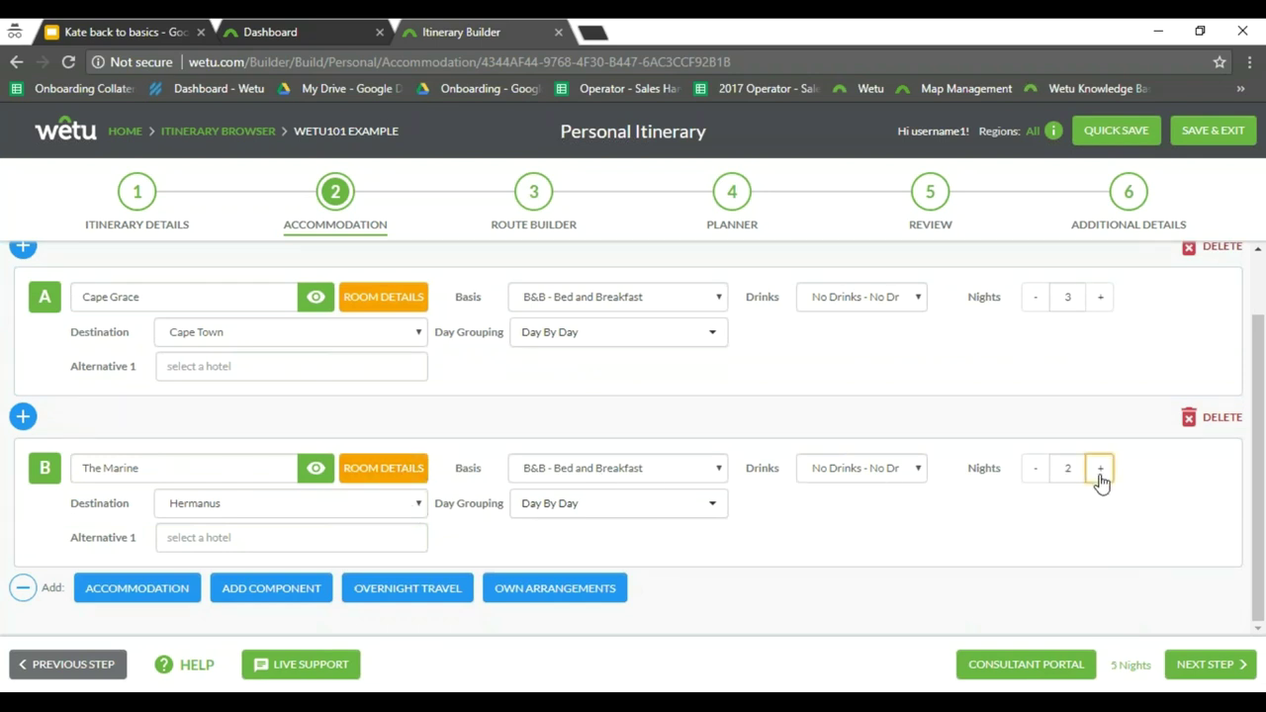
left_click(605, 510)
left_click(574, 559)
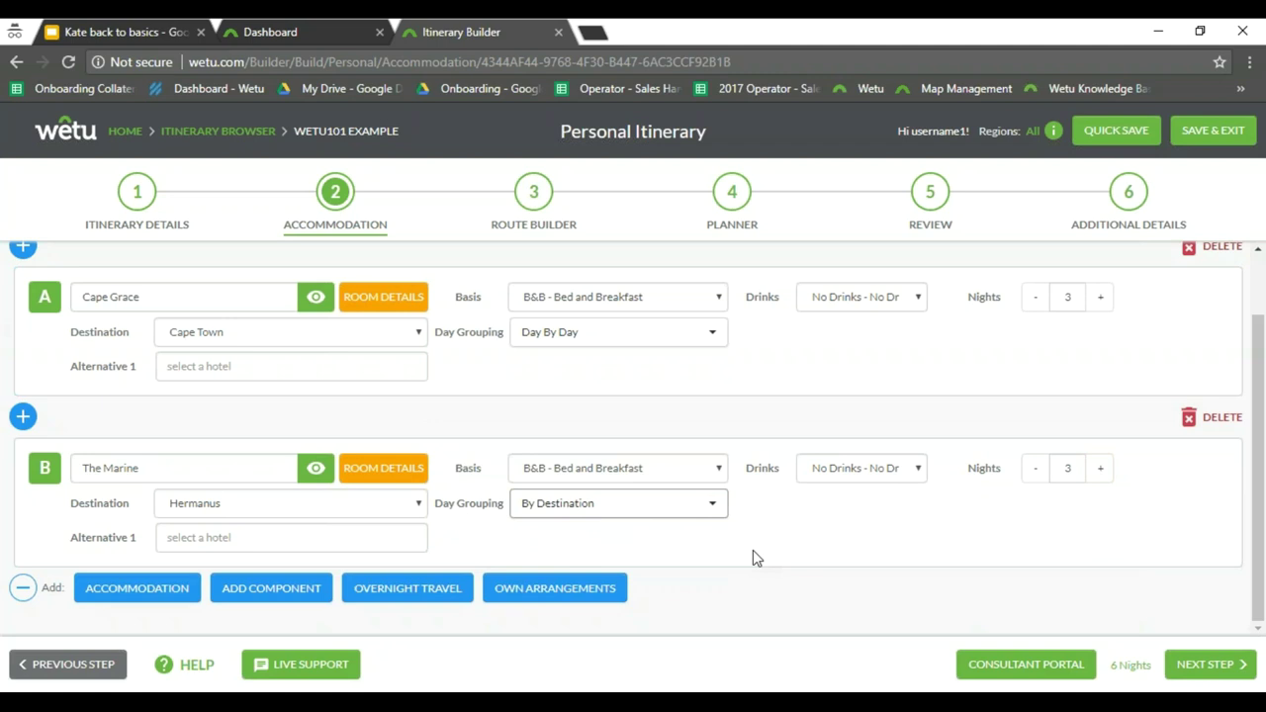
Add Lion Sands Ivory Lodge as the third accommodation with a stay of 3 nights
left_click(121, 595)
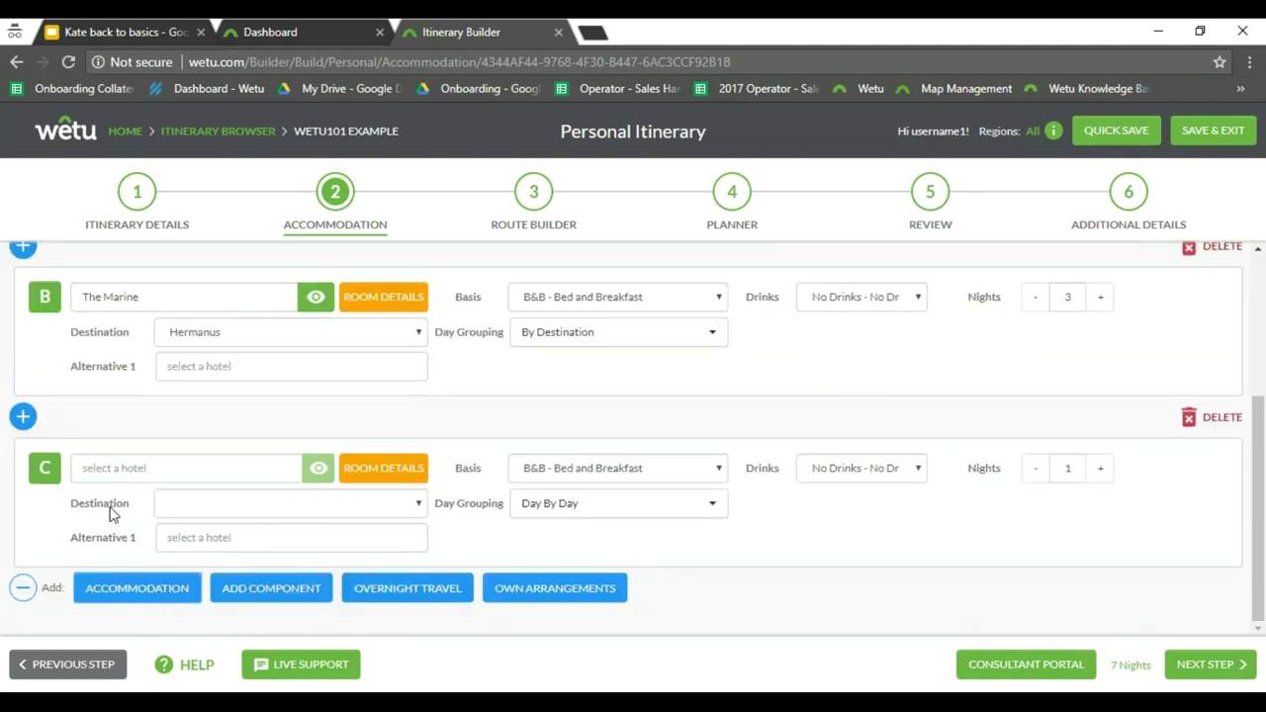
left_click(188, 473)
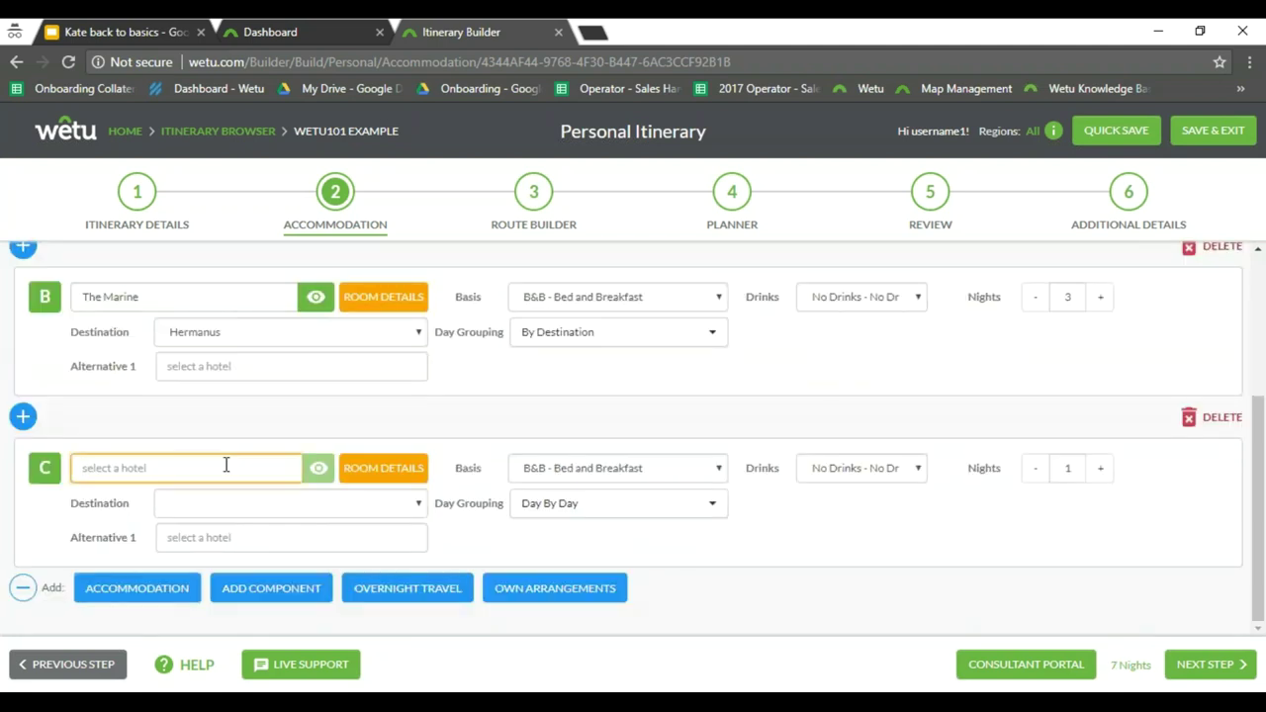
type("Lion ")
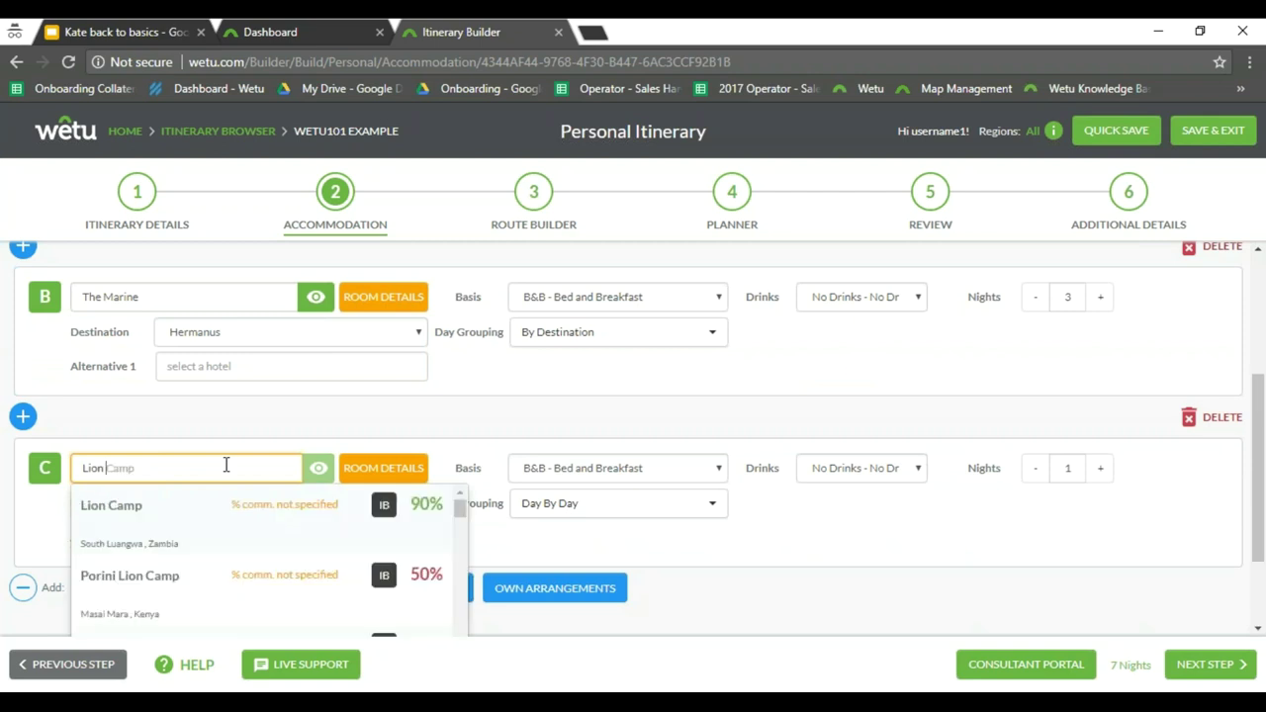
type("Sands")
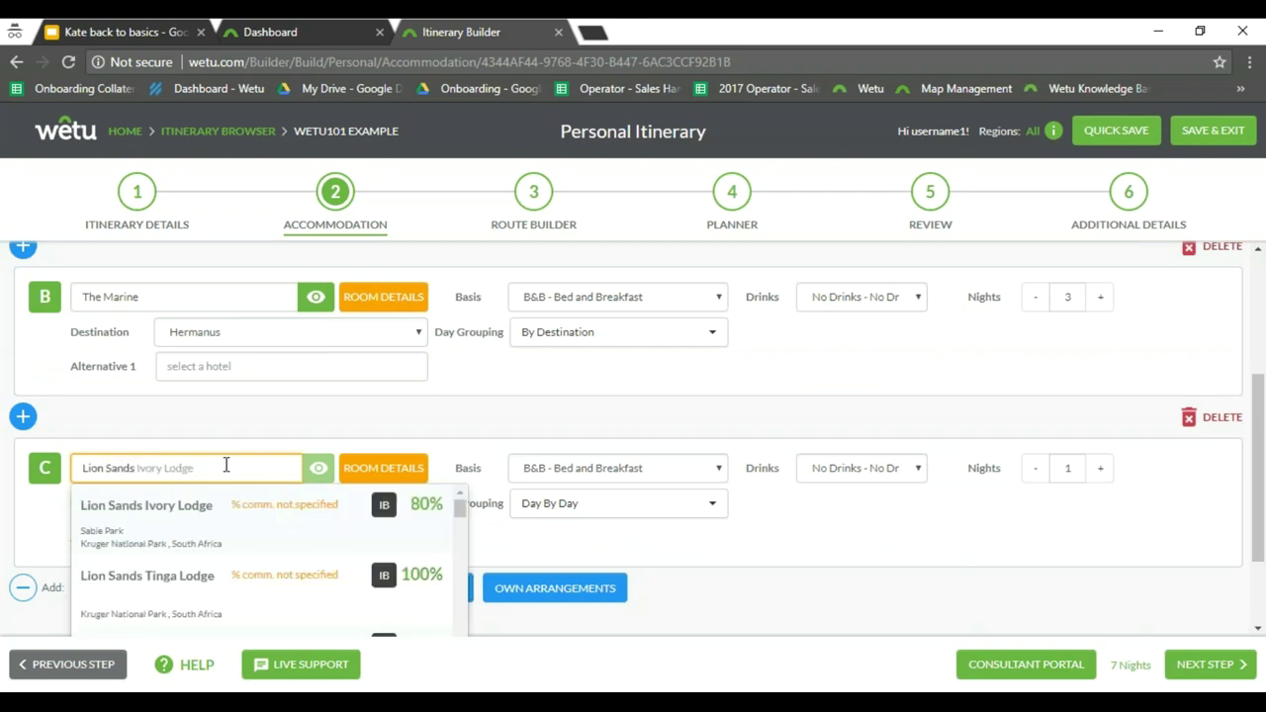
left_click(226, 509)
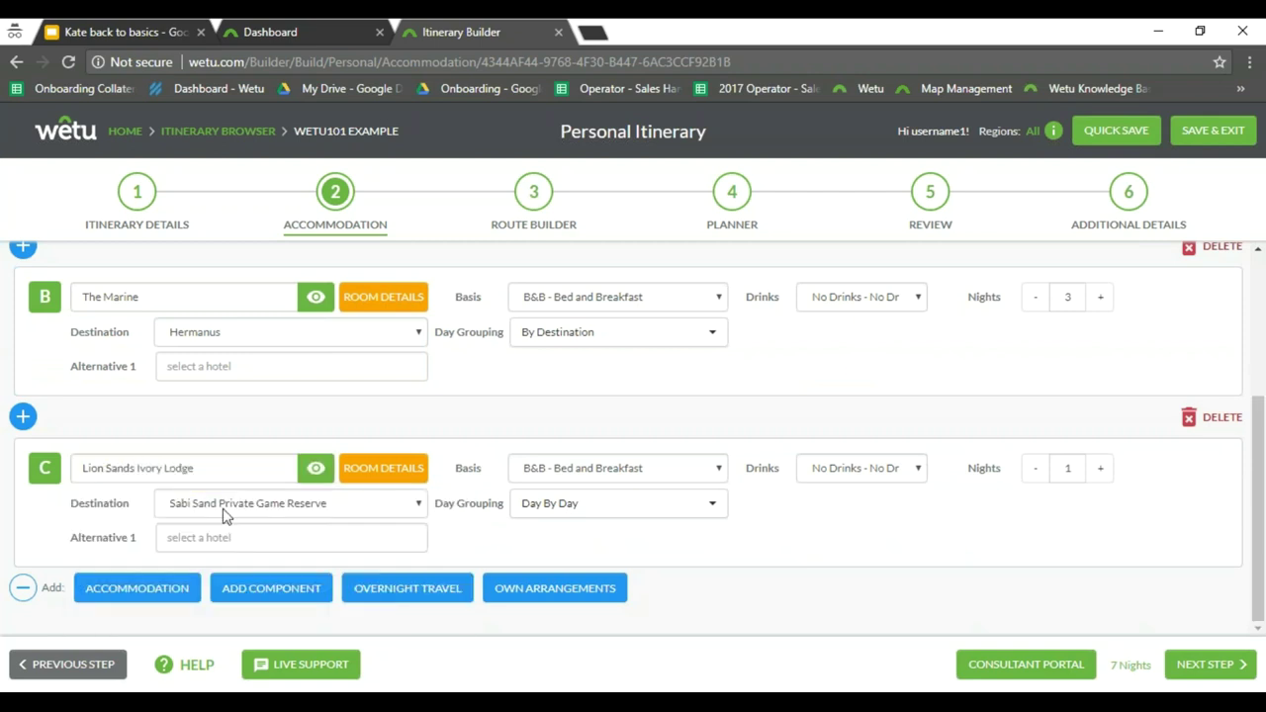
left_click(1100, 471)
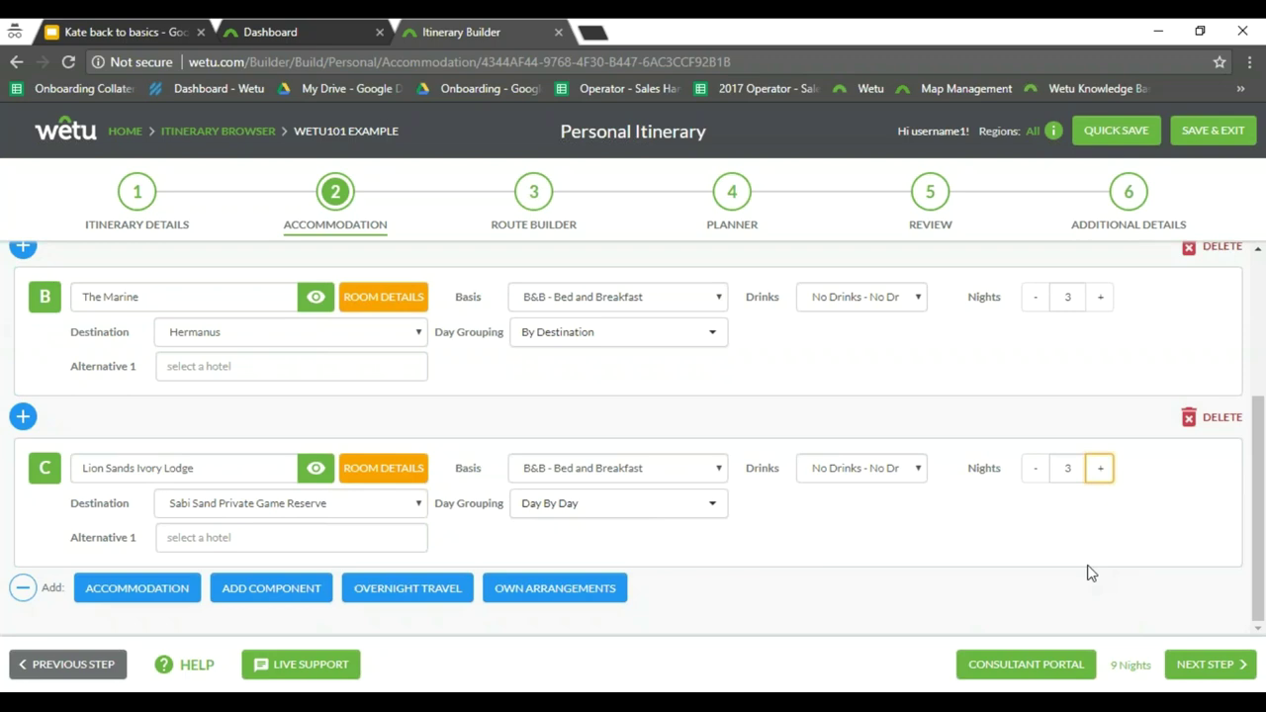
Examine the room types offered in the room details of Lion Sands Ivory Lodge, then dismiss them without saving
left_click(382, 470)
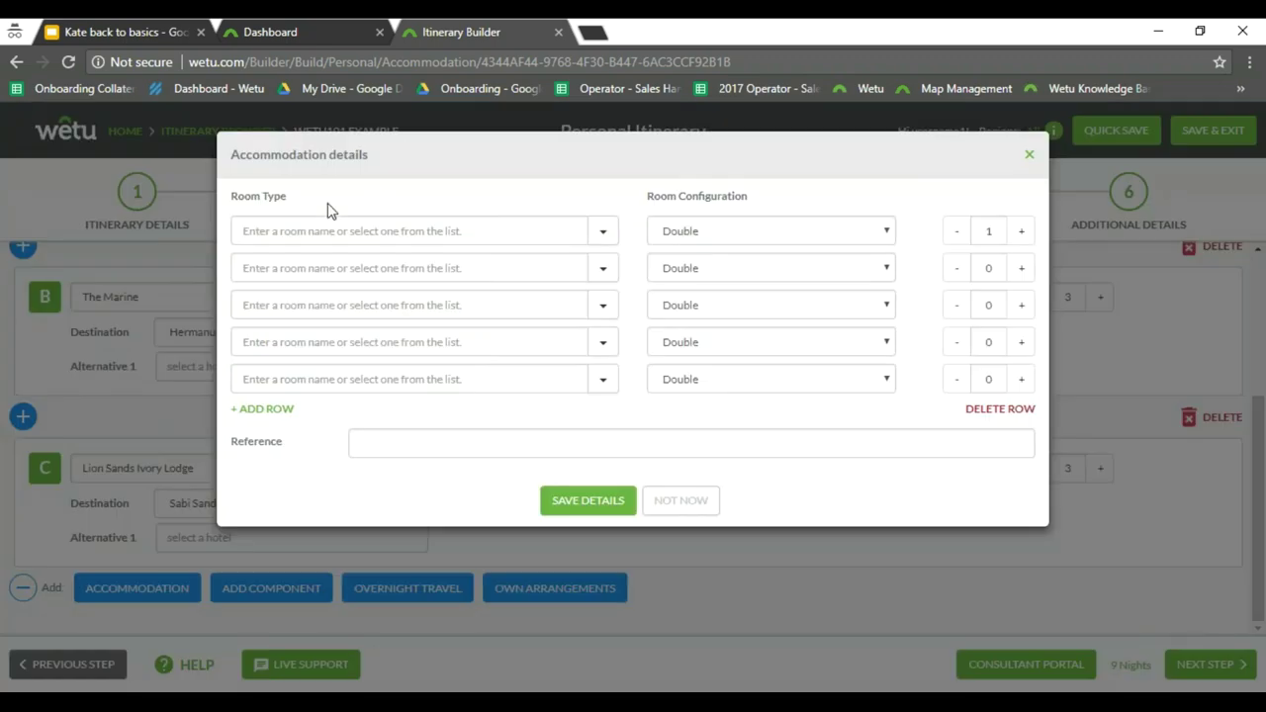
left_click(603, 231)
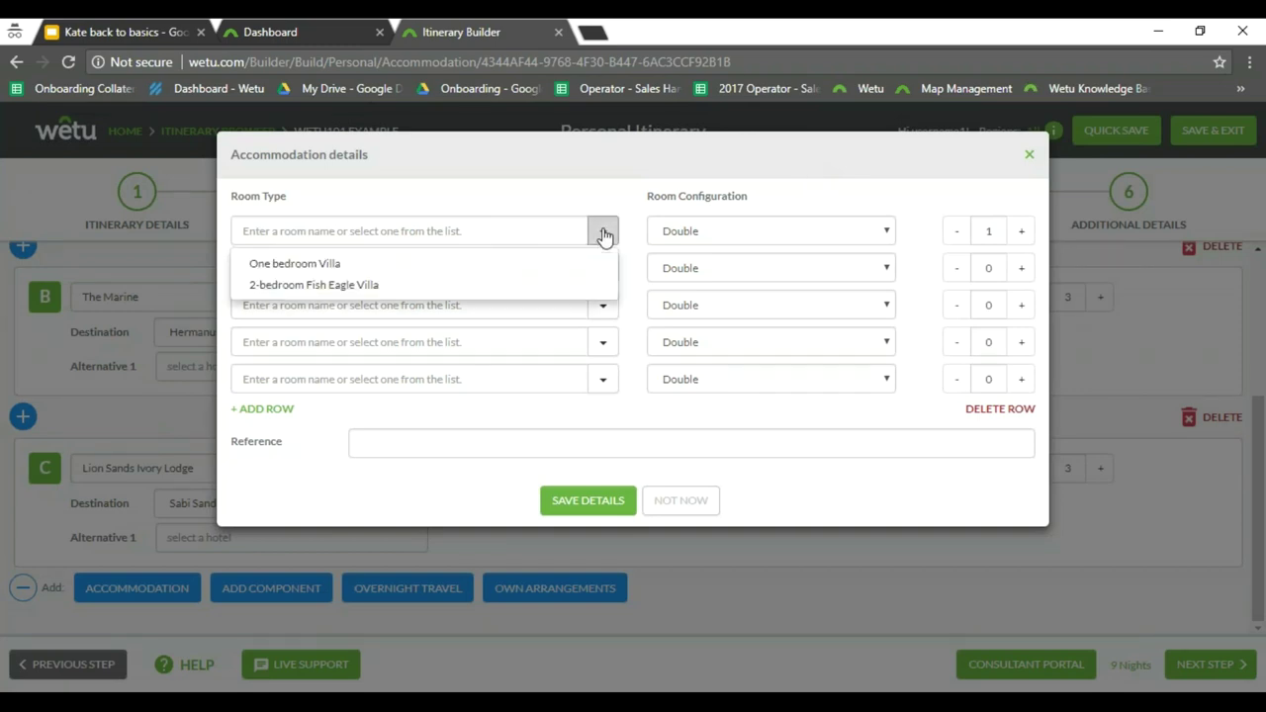
left_click(603, 235)
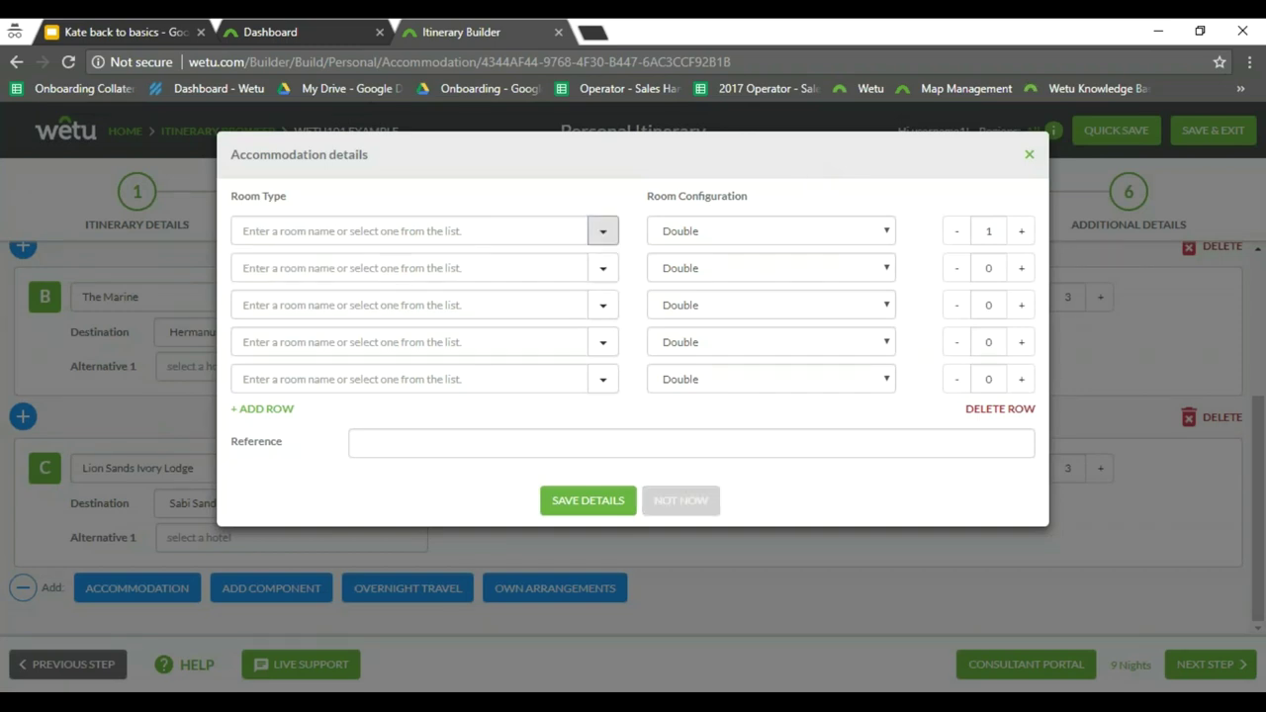
left_click(680, 500)
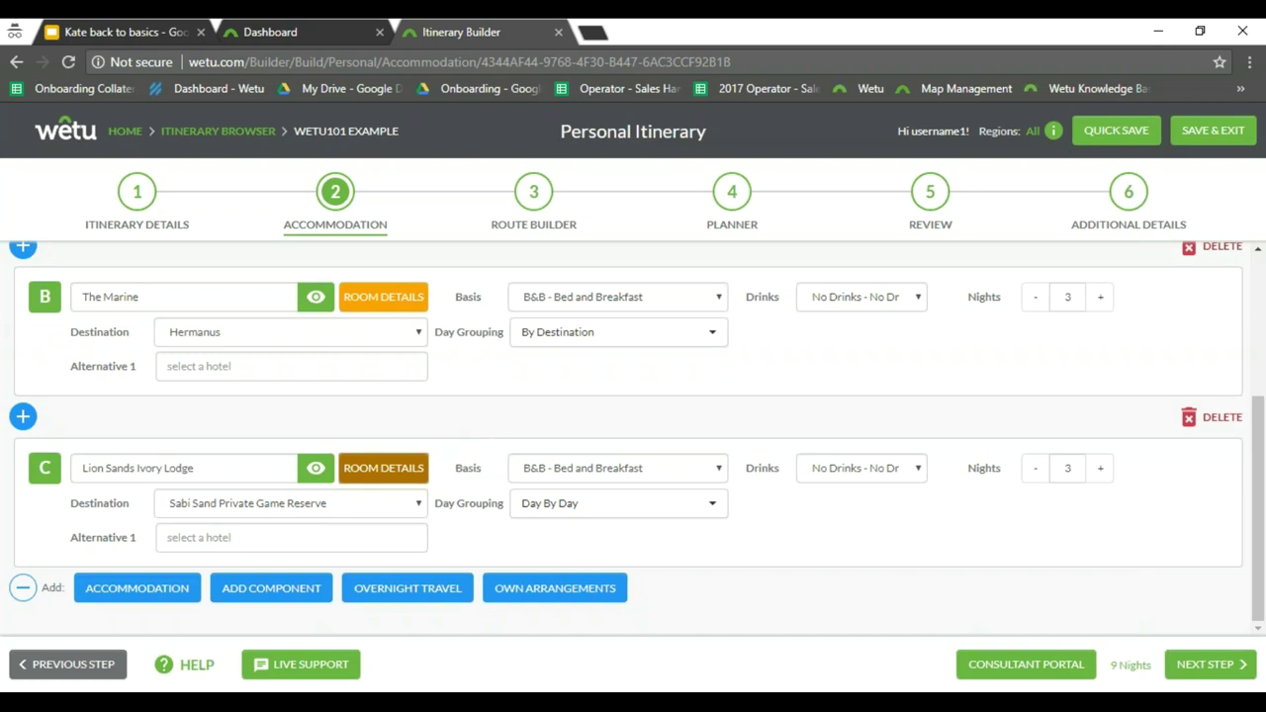
Set the basis for Lion Sands Ivory Lodge to "FI - Bed, All Meals, Most Drinks" and its day grouping to By Destination
left_click(613, 468)
left_click(603, 625)
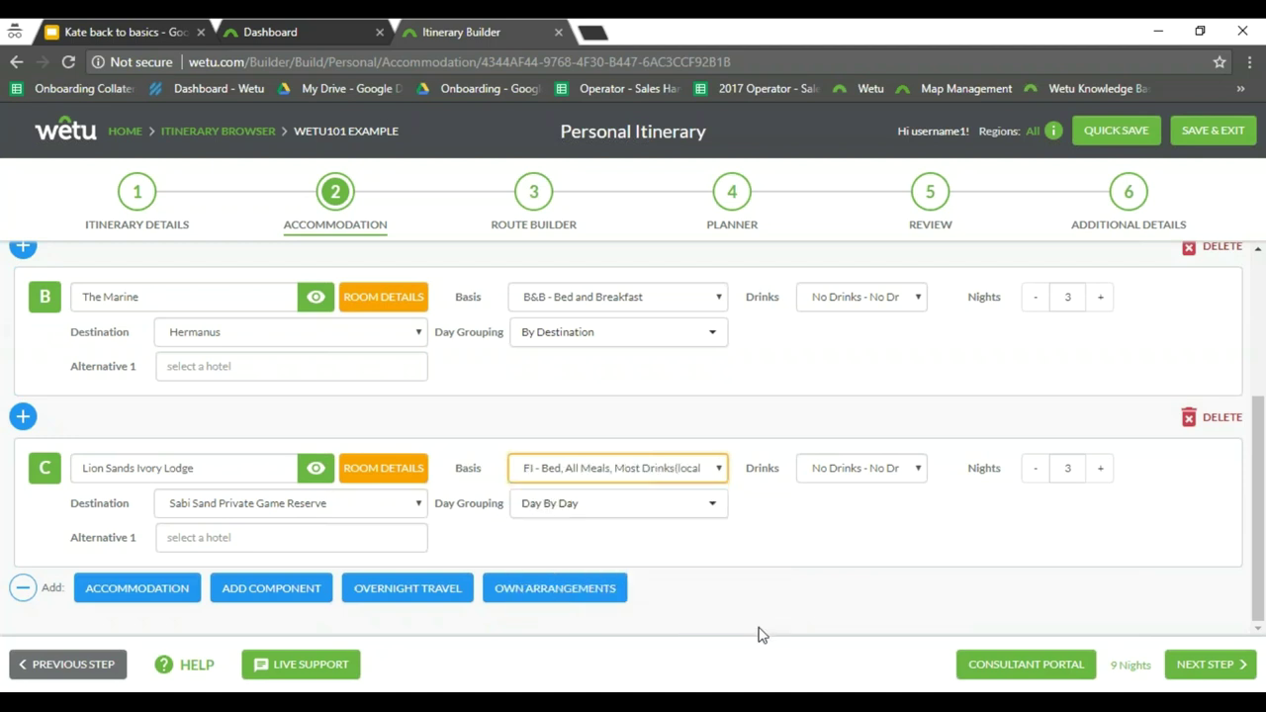
left_click(882, 539)
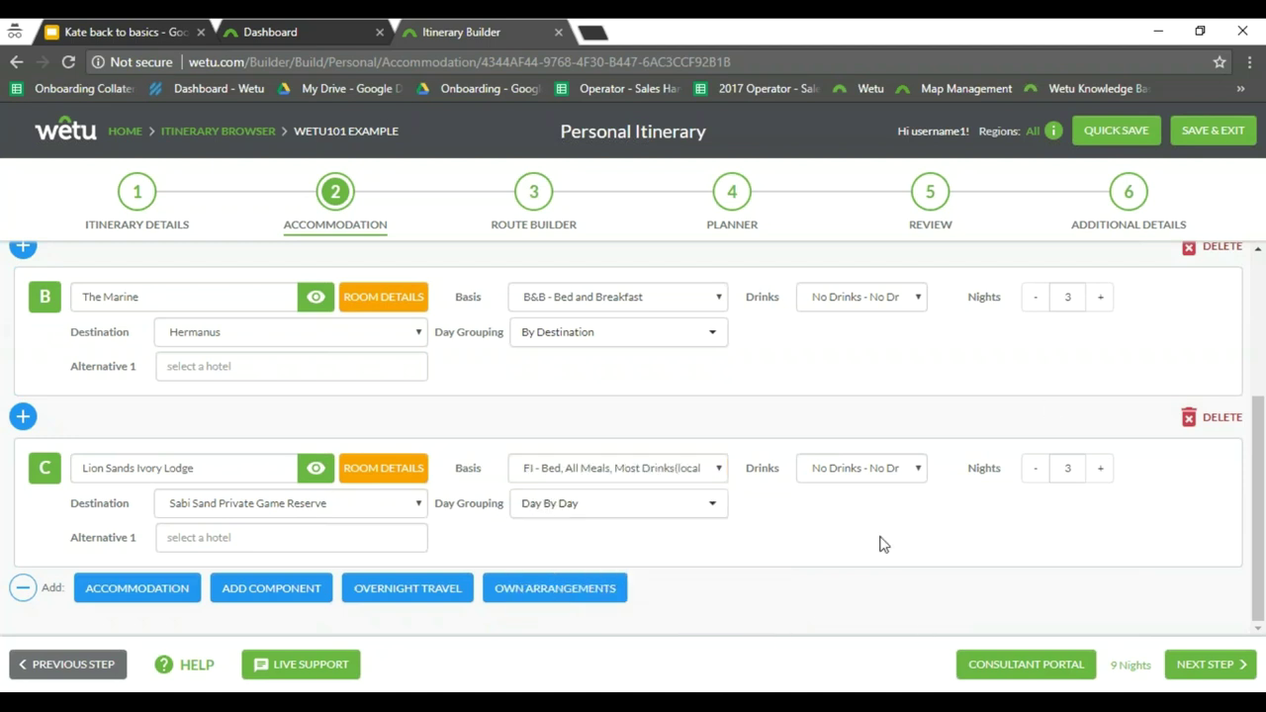
left_click(550, 505)
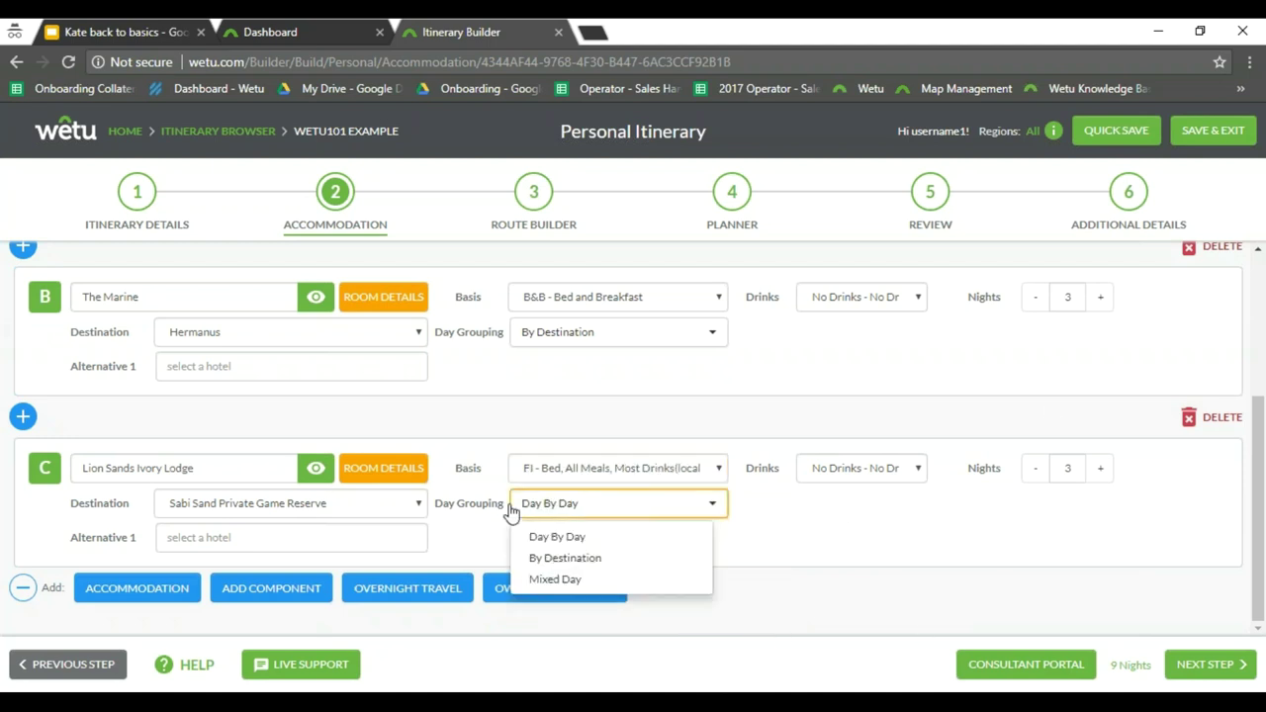
left_click(575, 559)
scroll(834, 583, "up", 1)
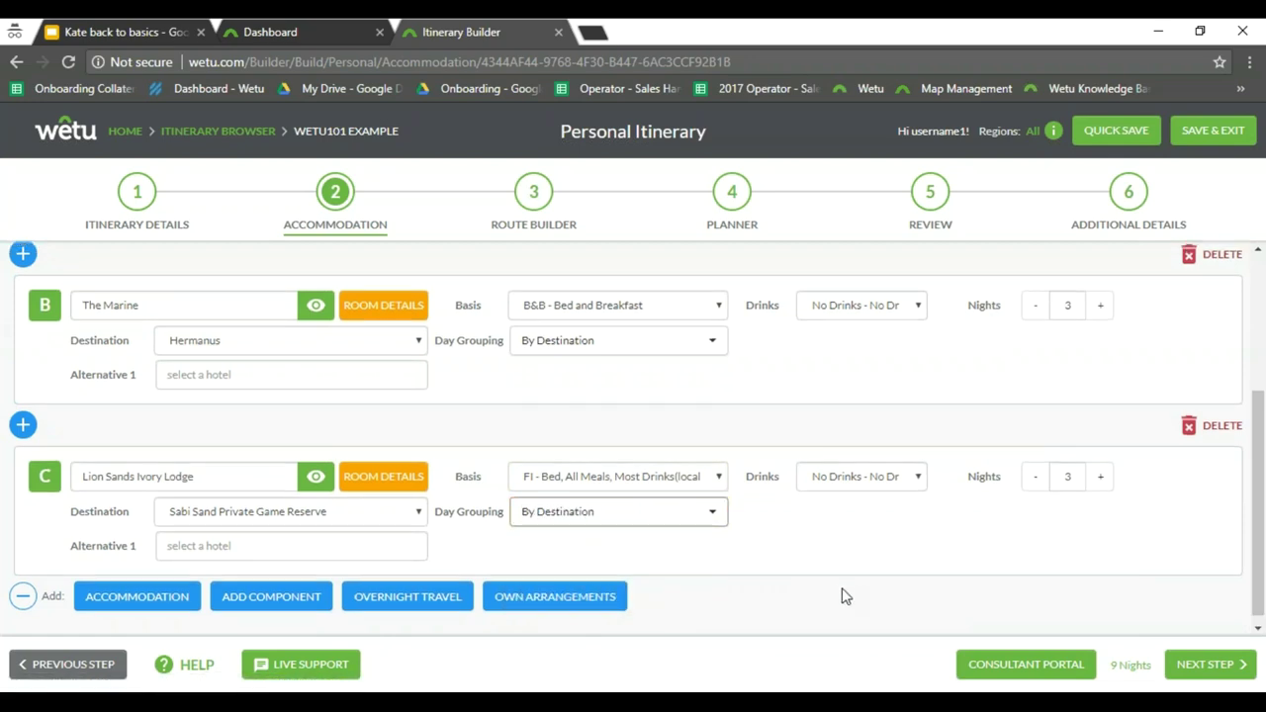
scroll(834, 584, "up", 2)
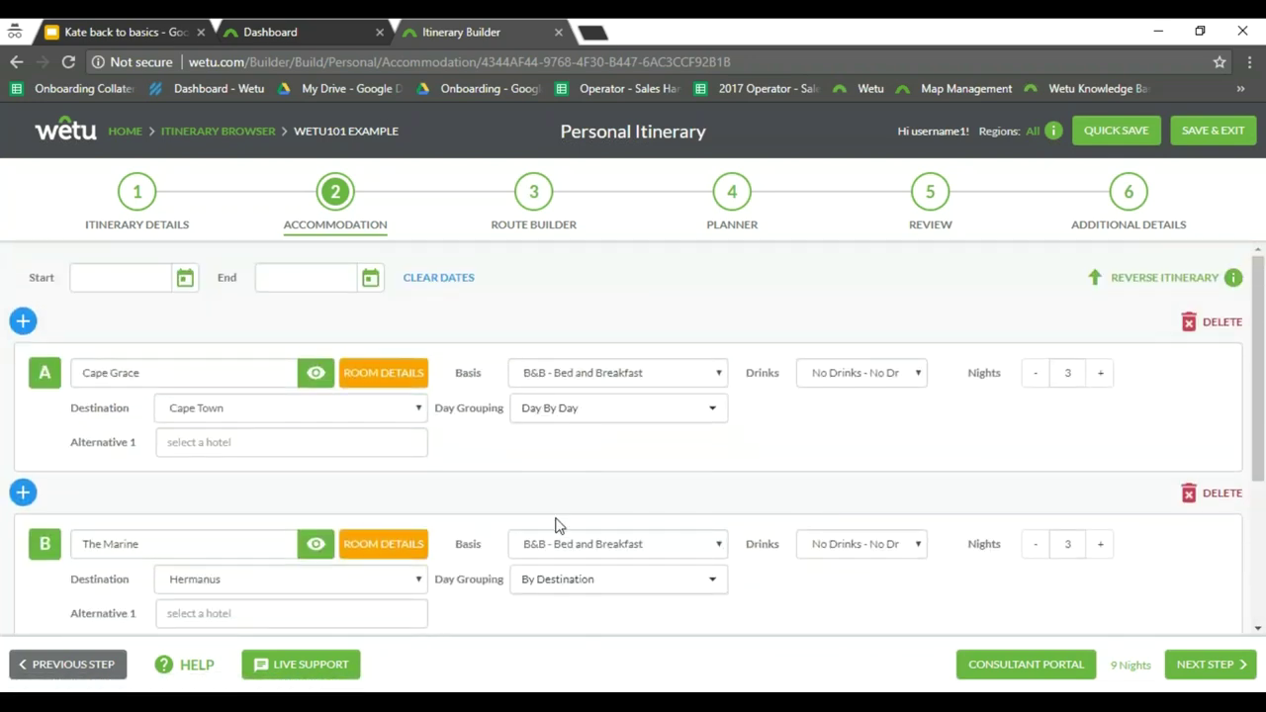
scroll(607, 557, "down", 3)
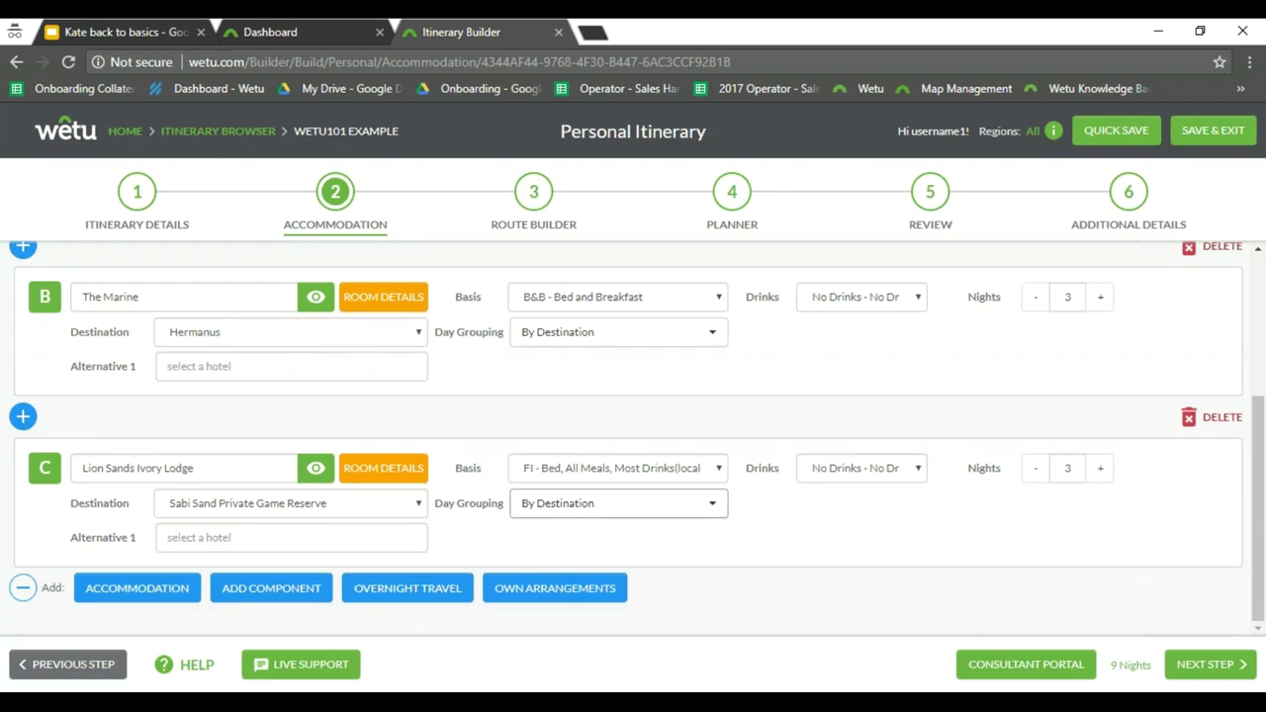
Go to the Planner stage and compare how the Cape Town, Hermanus and Sabi Sand days are grouped
left_click(737, 191)
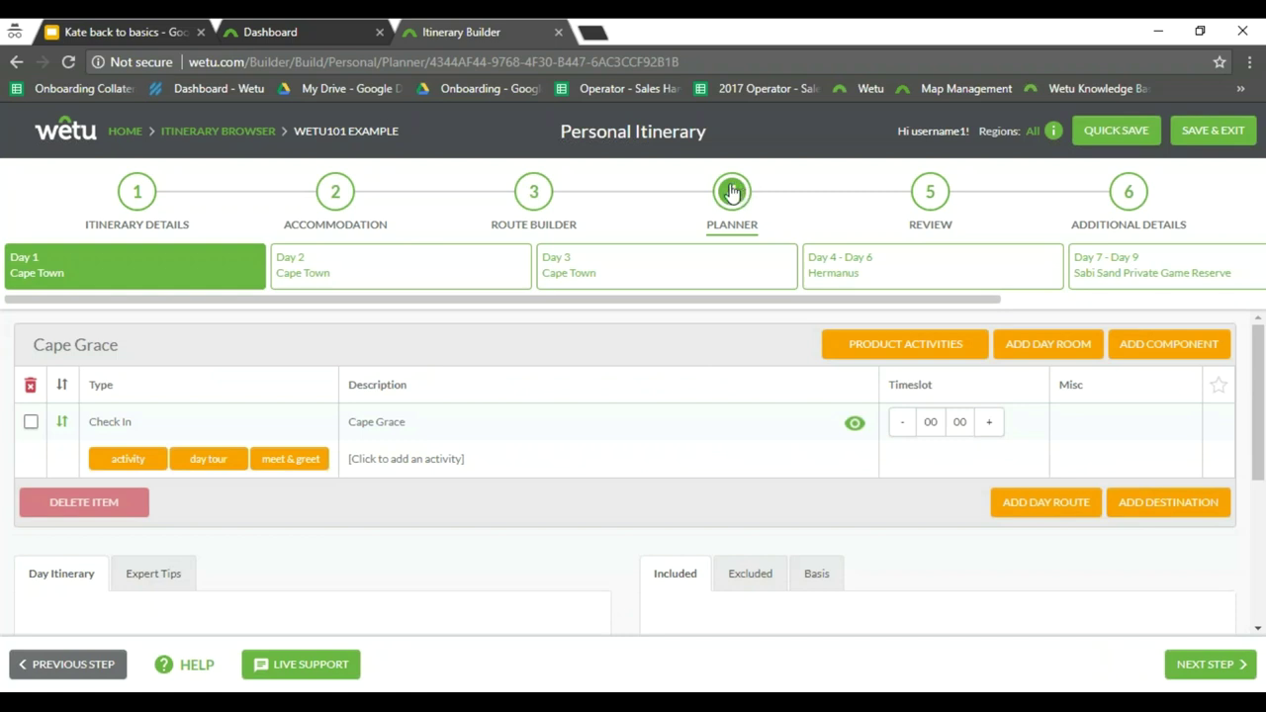
left_click(354, 268)
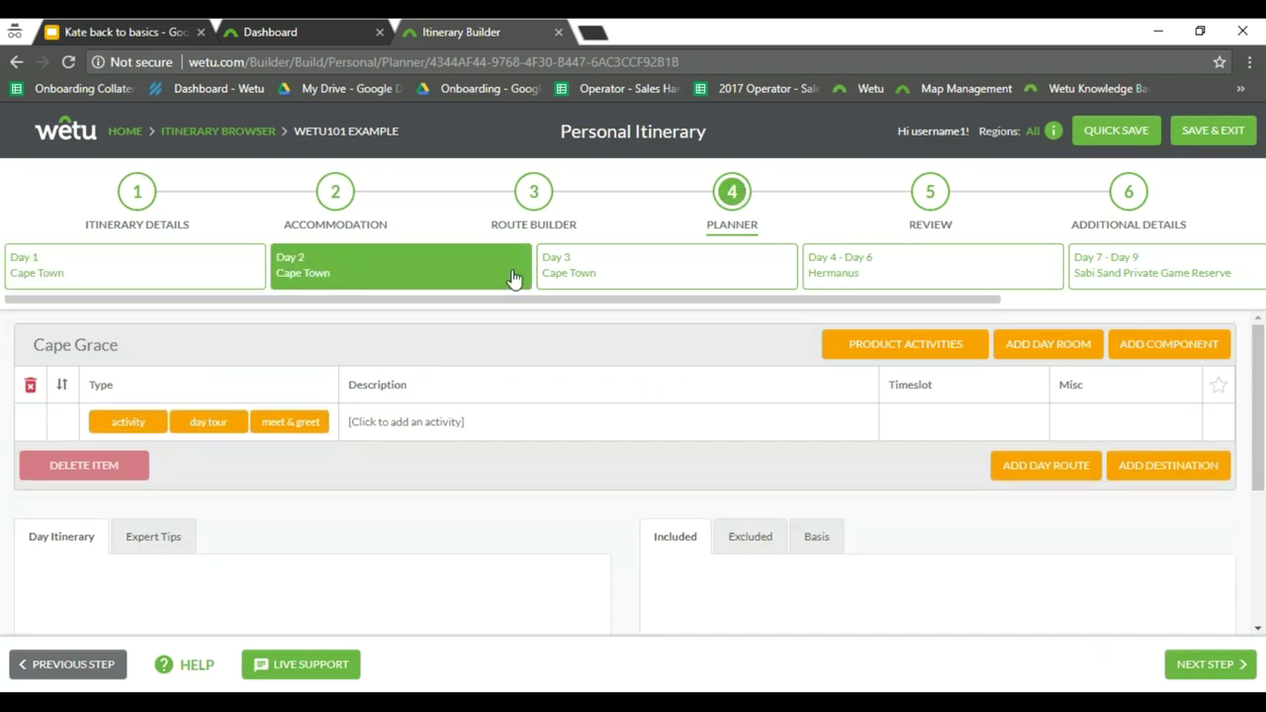
left_click(606, 260)
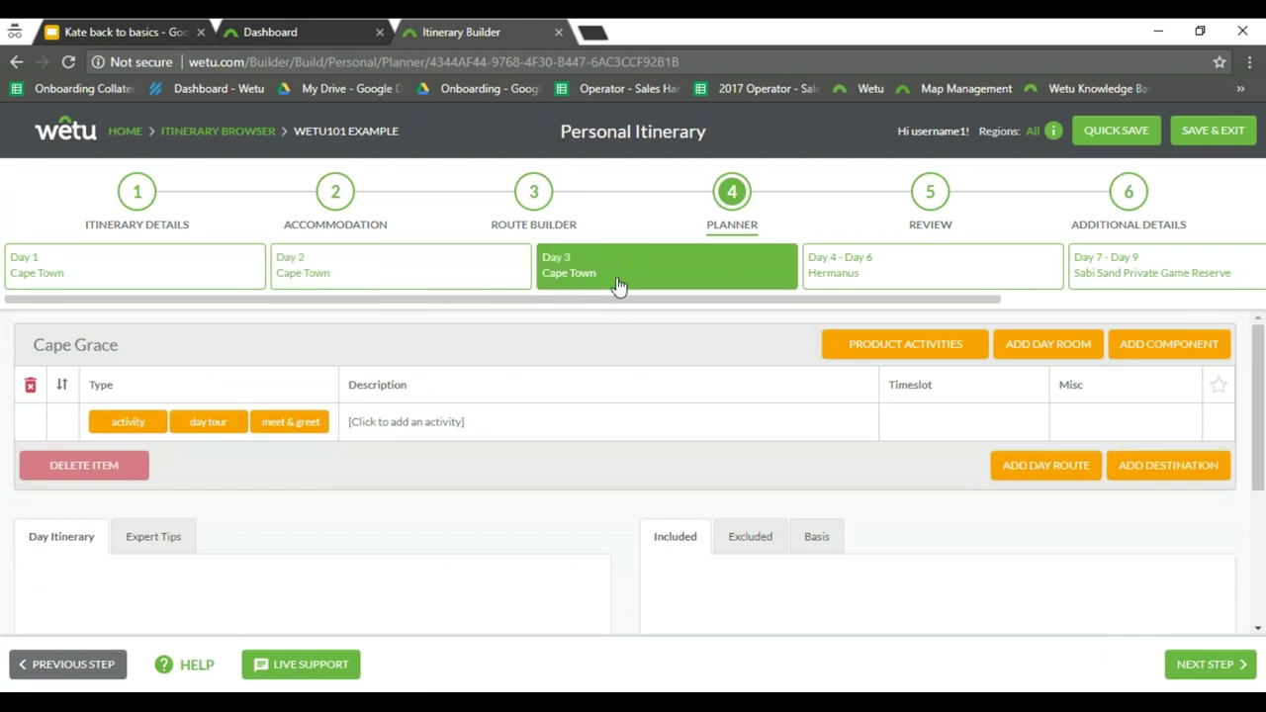
left_click(902, 269)
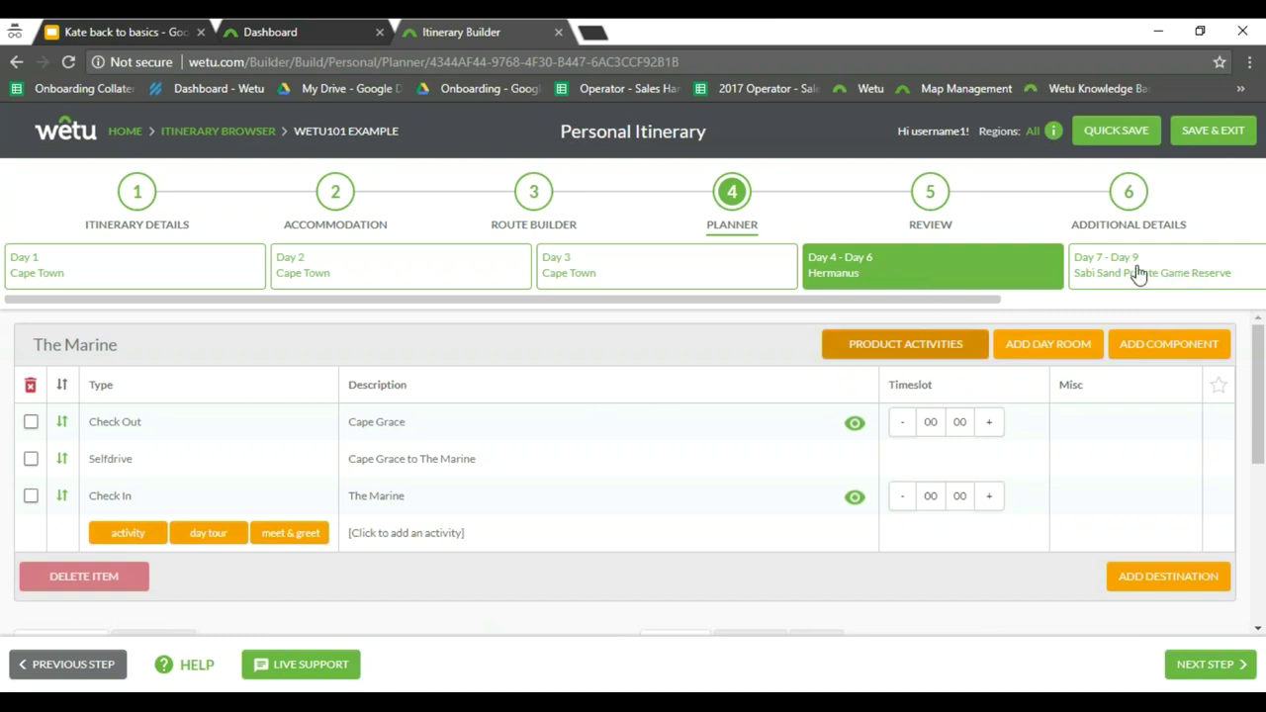
left_click(1175, 270)
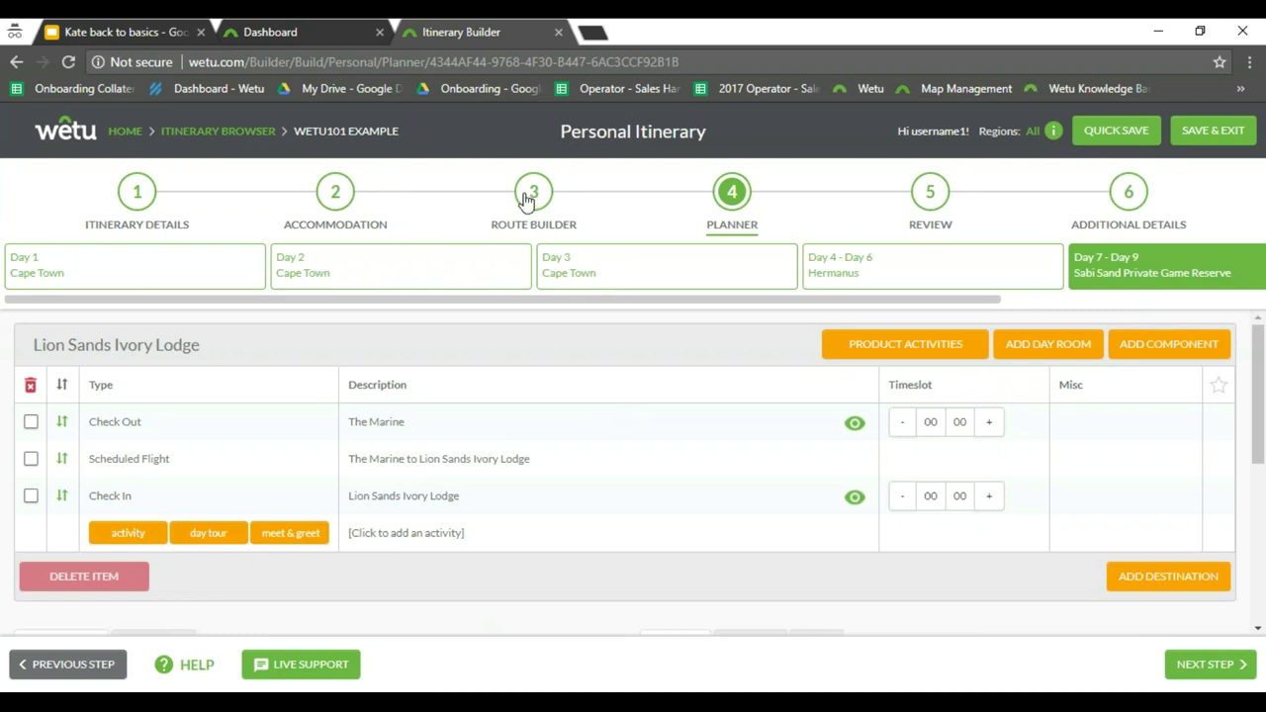
Return to the Accommodation stage and set the itinerary dates from 01/07/2018 to 10/07/2018
left_click(334, 192)
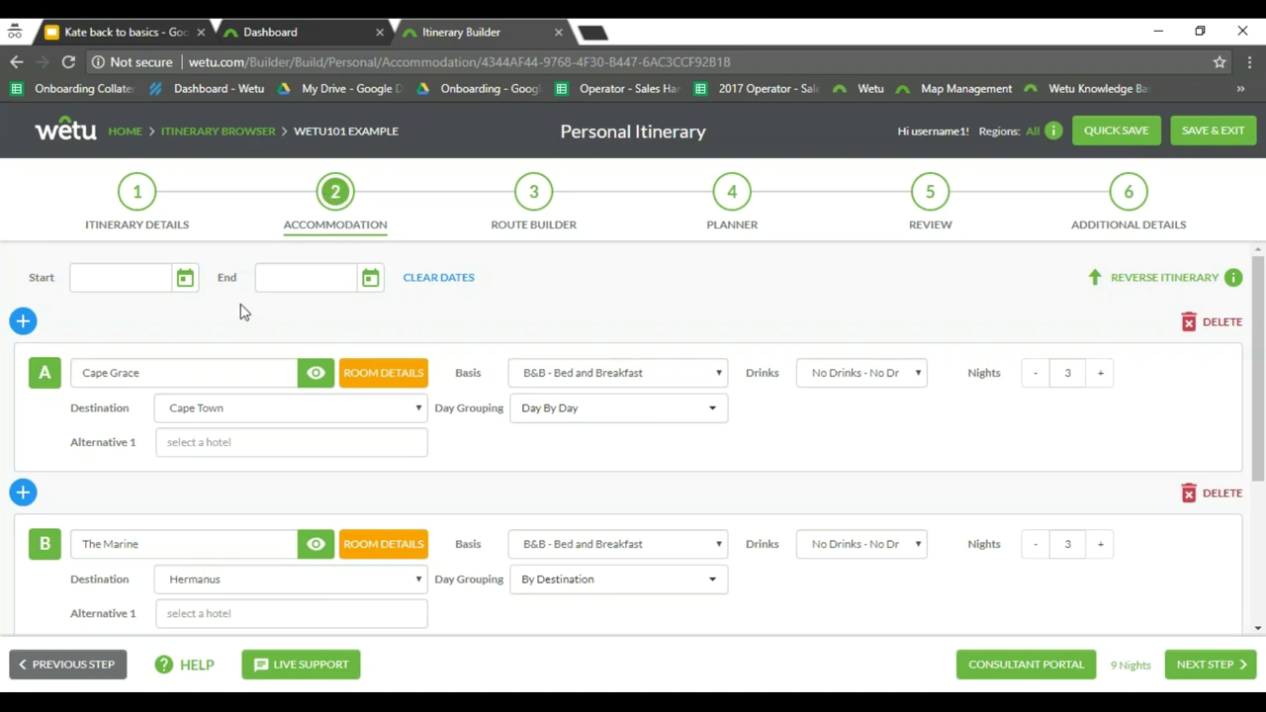
left_click(187, 280)
double_click(316, 318)
left_click(157, 373)
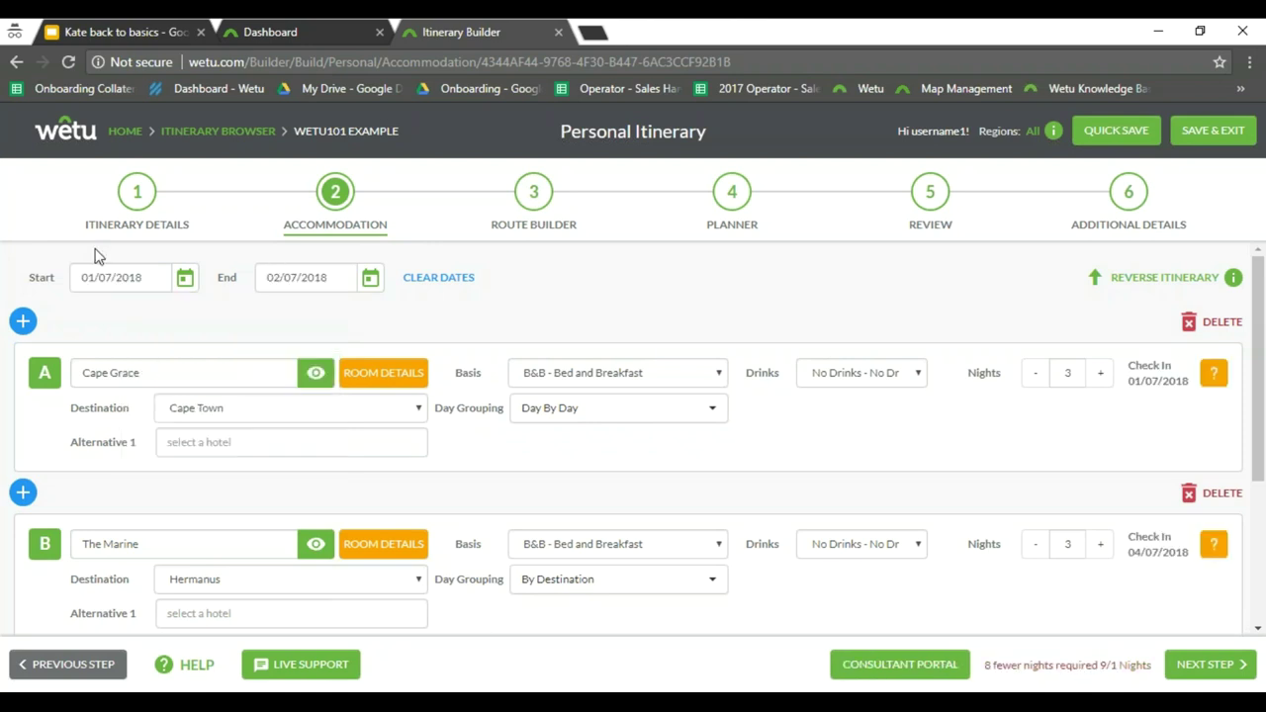
left_click(369, 279)
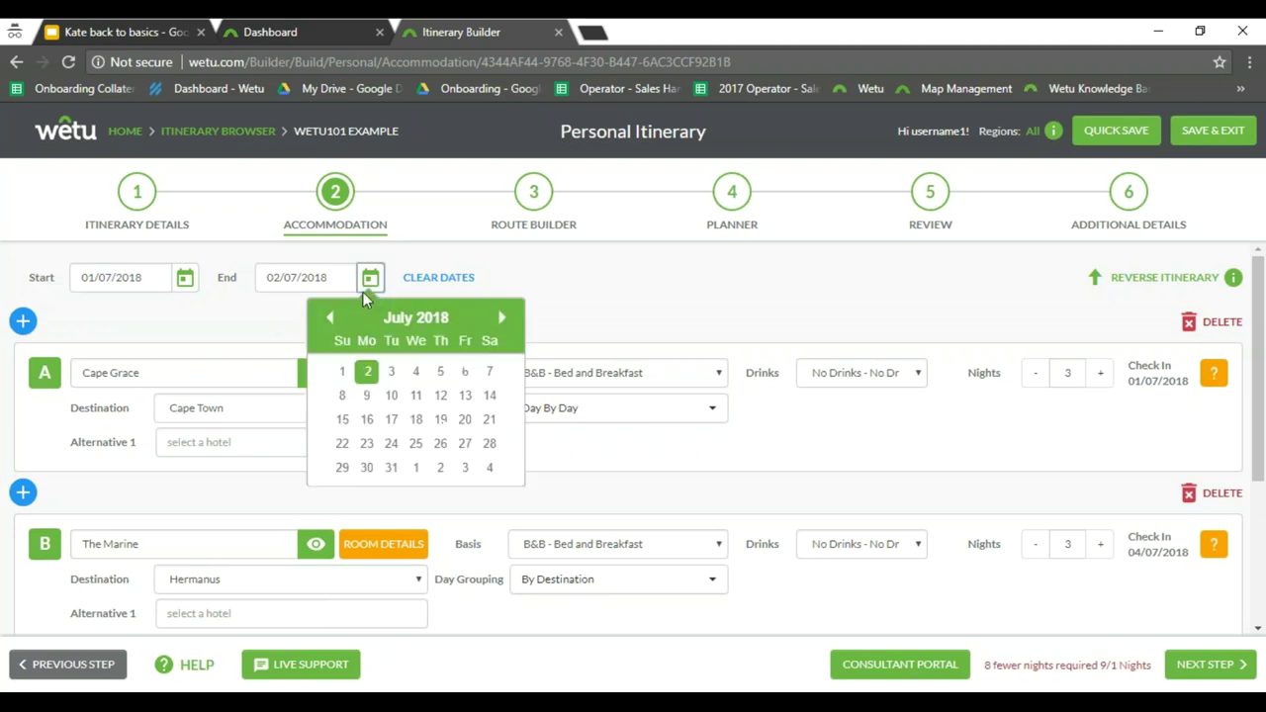
left_click(390, 396)
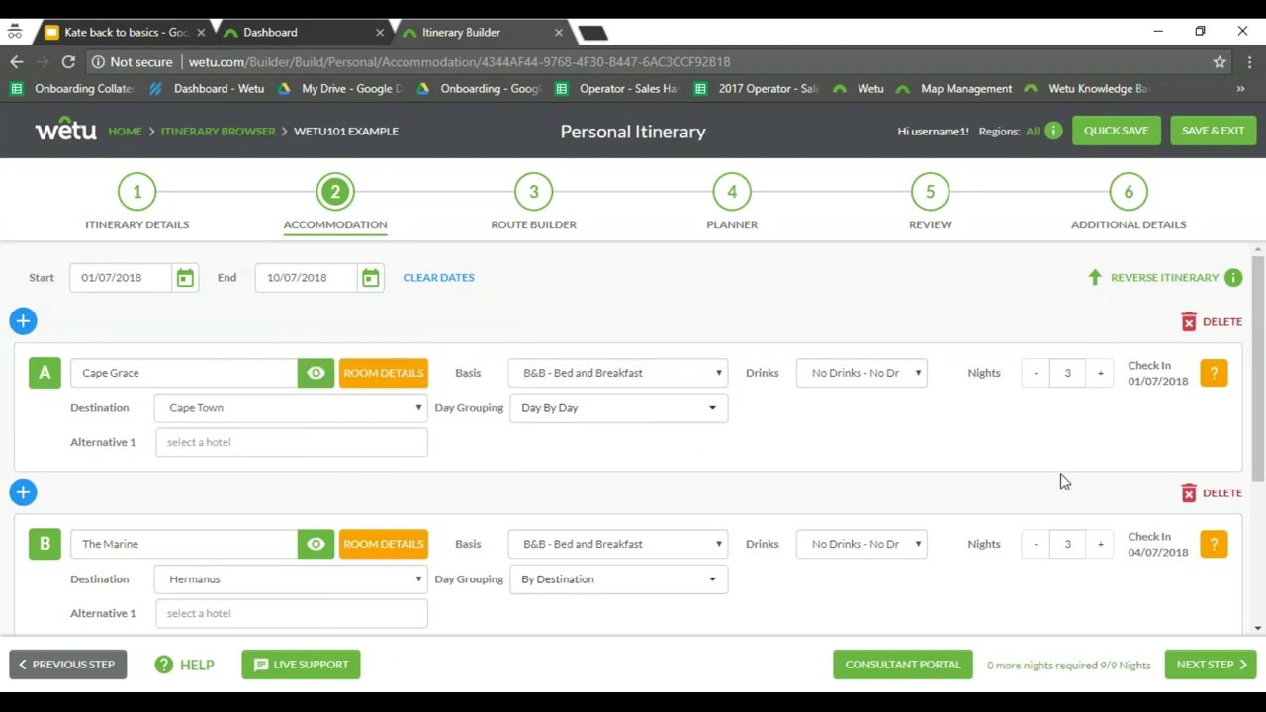
Check the required nights against the travel dates and continue to the Route Builder stage
left_click_drag(987, 669, 1165, 666)
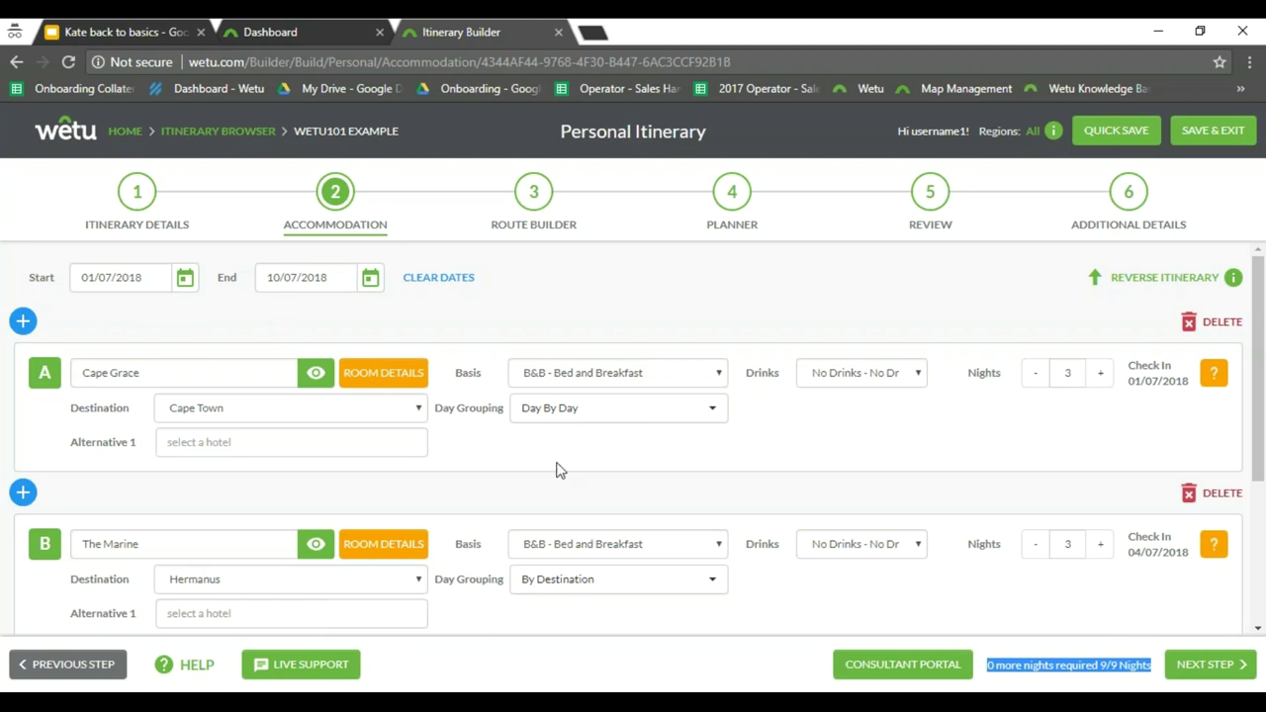
left_click(1206, 672)
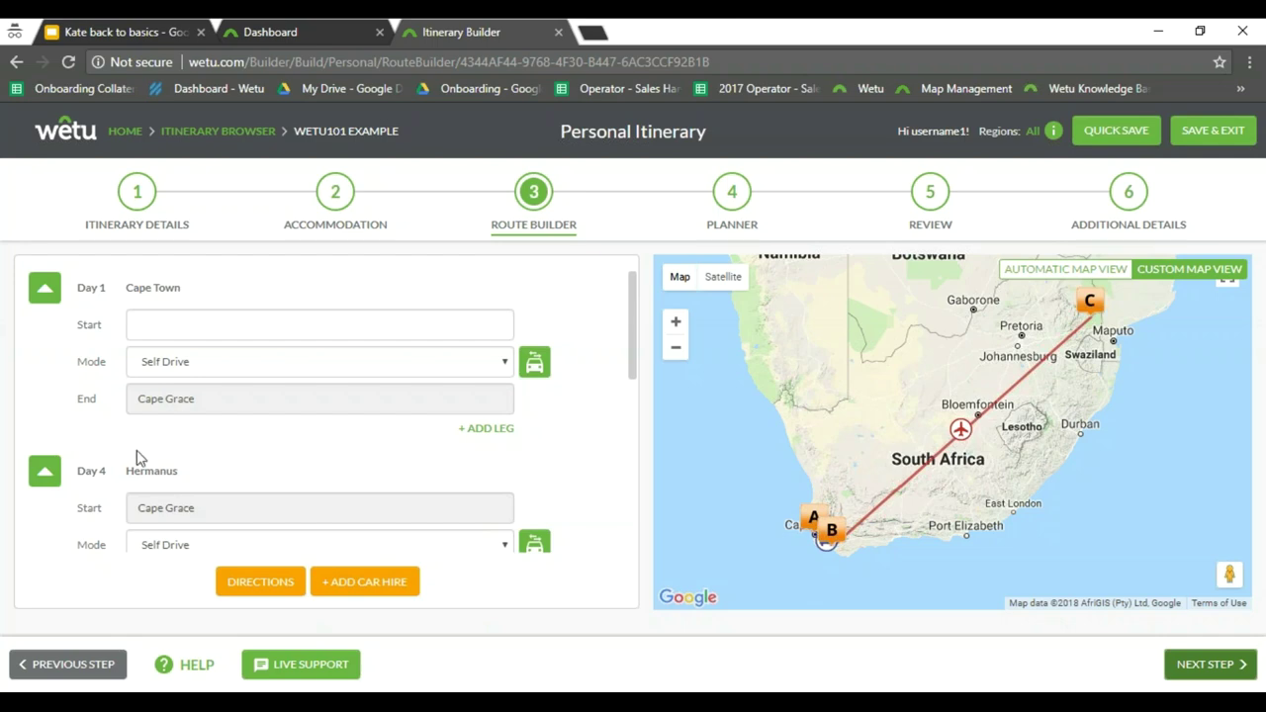
Review the route days and set the Day 1 Cape Town start point to OR Tambo International Airport [JNB]
scroll(145, 451, "down", 2)
scroll(145, 451, "down", 6)
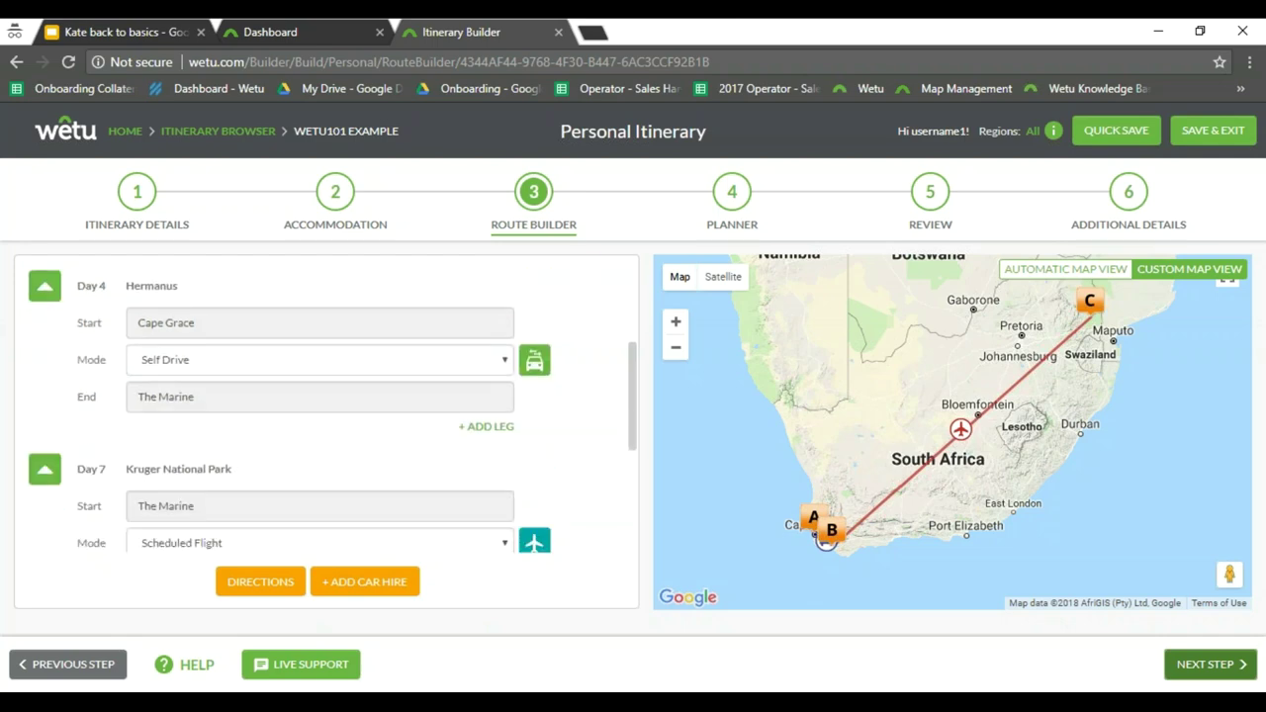
scroll(209, 400, "down", 2)
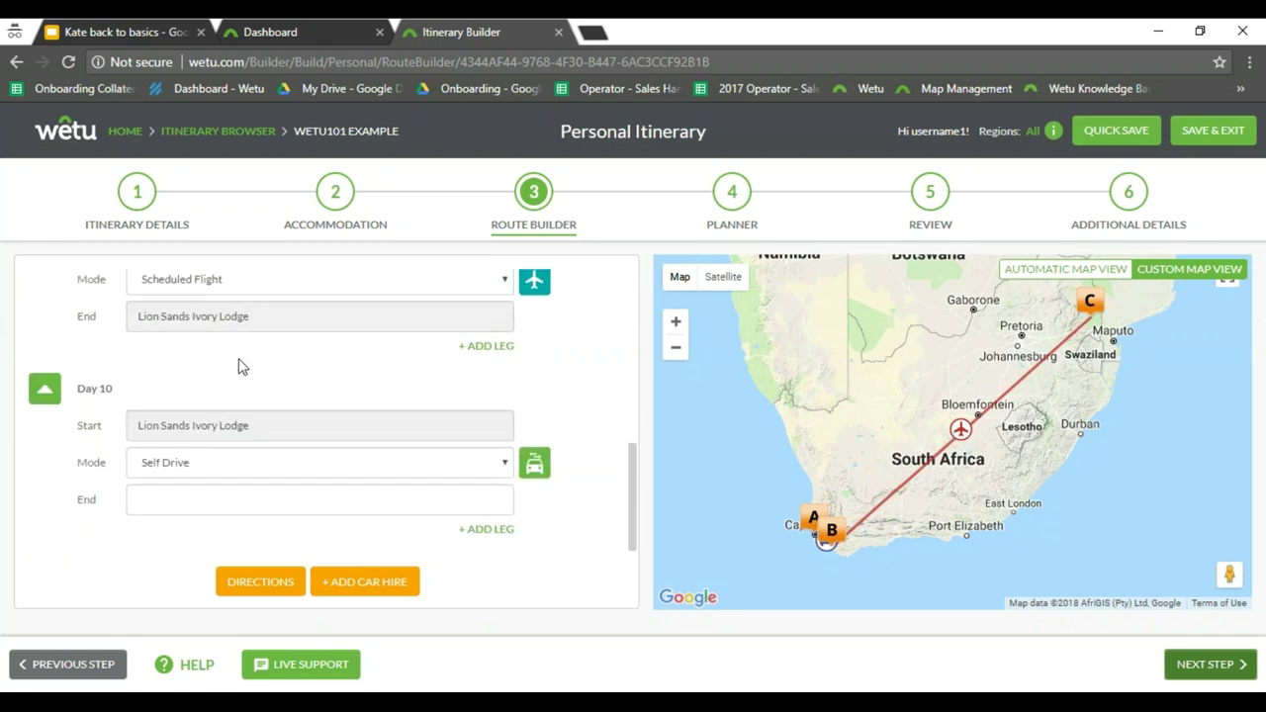
scroll(277, 351, "up", 10)
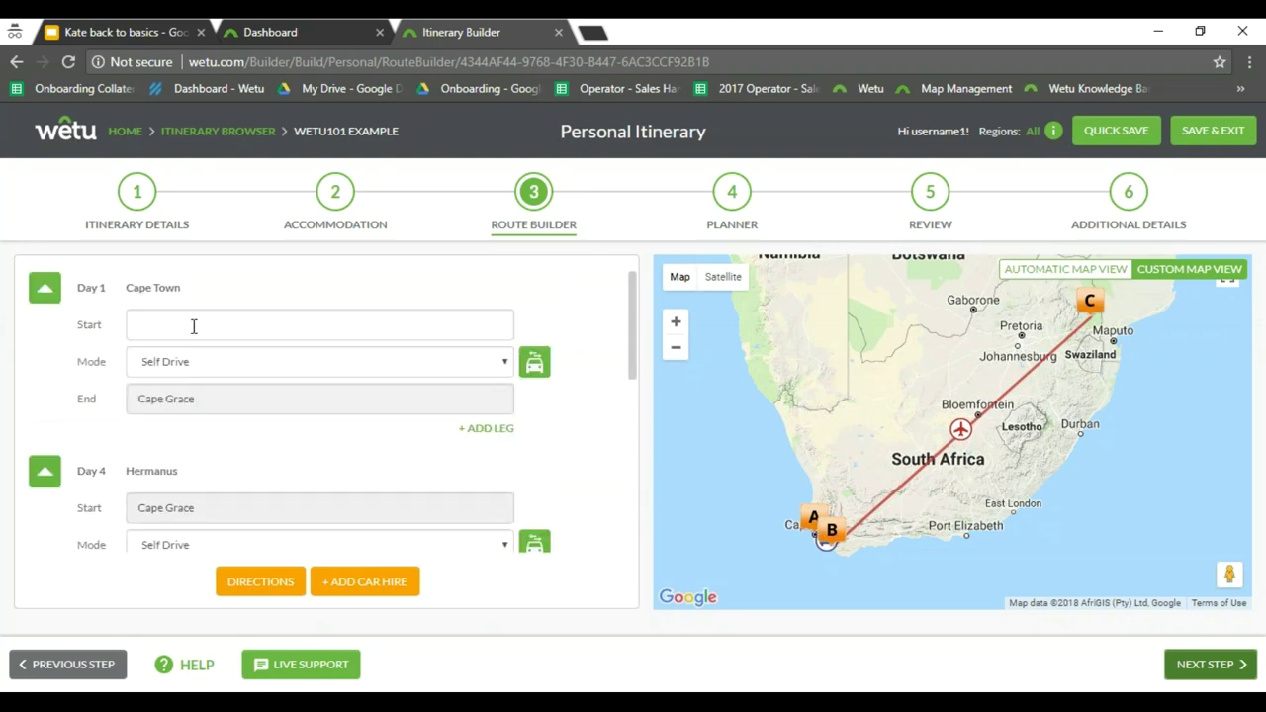
left_click(193, 331)
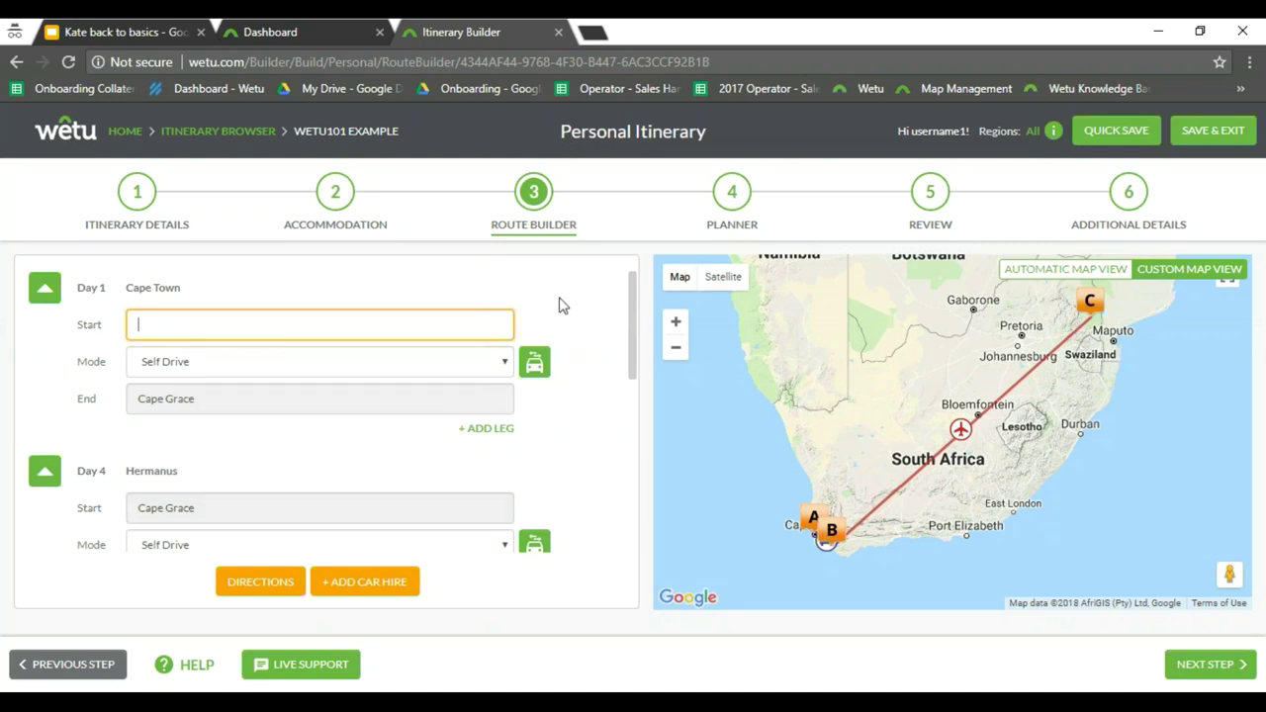
type("ort")
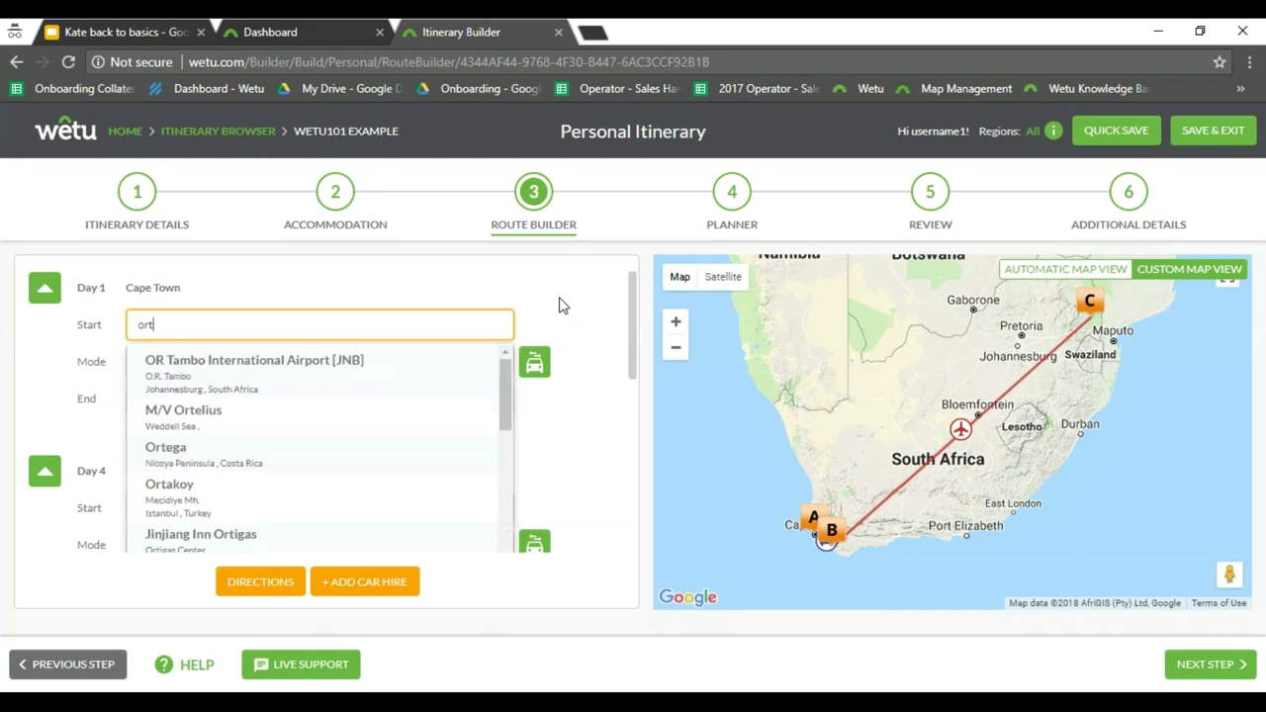
left_click(354, 368)
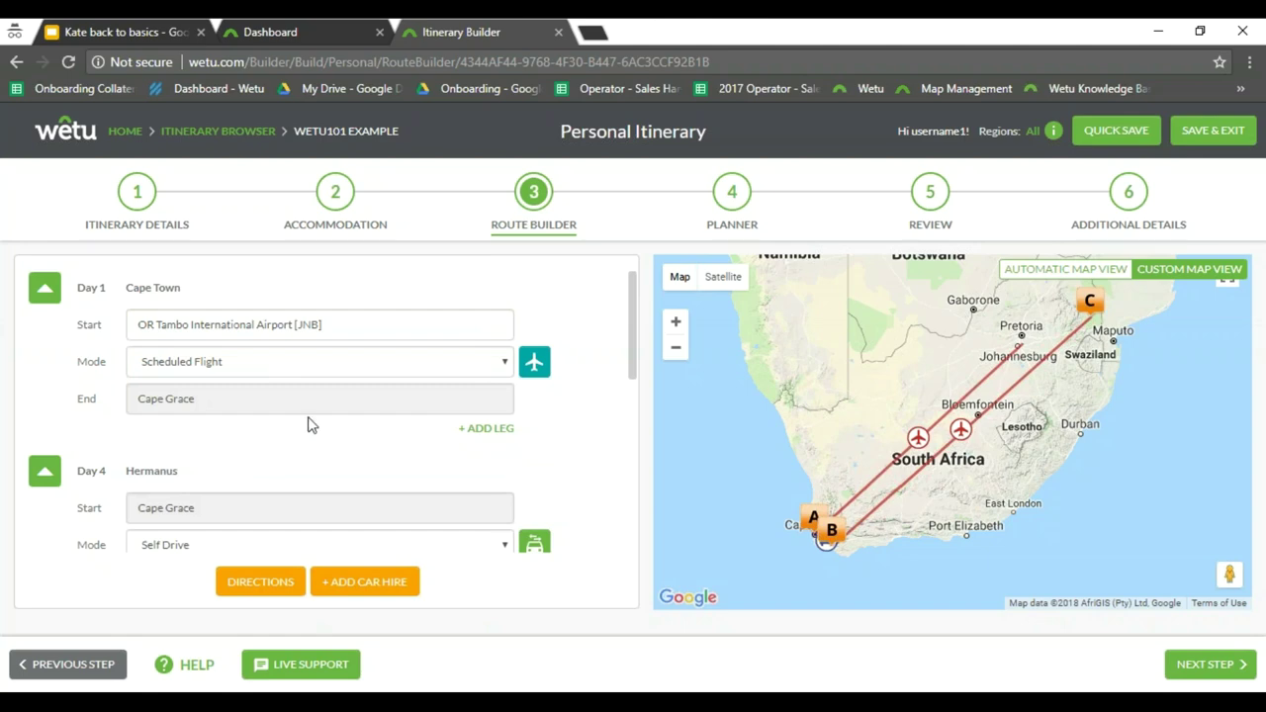
Add a leg to Day 1 with Cape Town International Airport [CPT] as the transfer point before Cape Grace
left_click(482, 428)
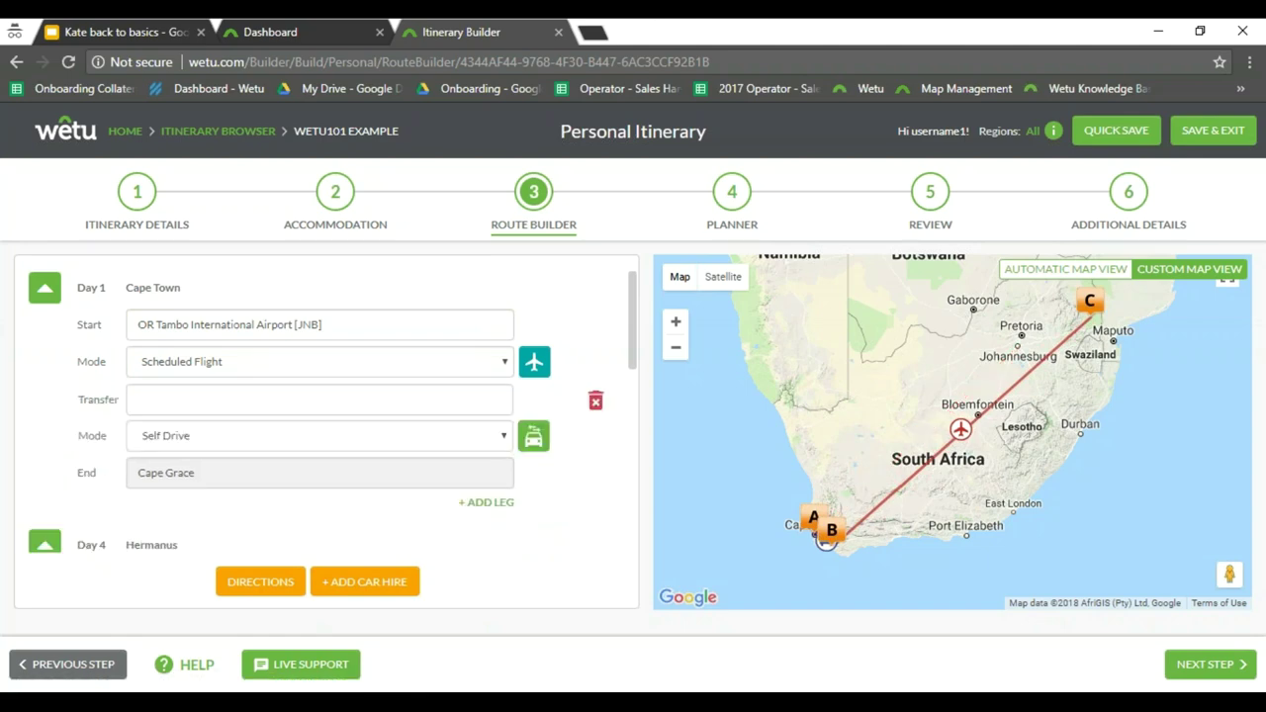
left_click(179, 396)
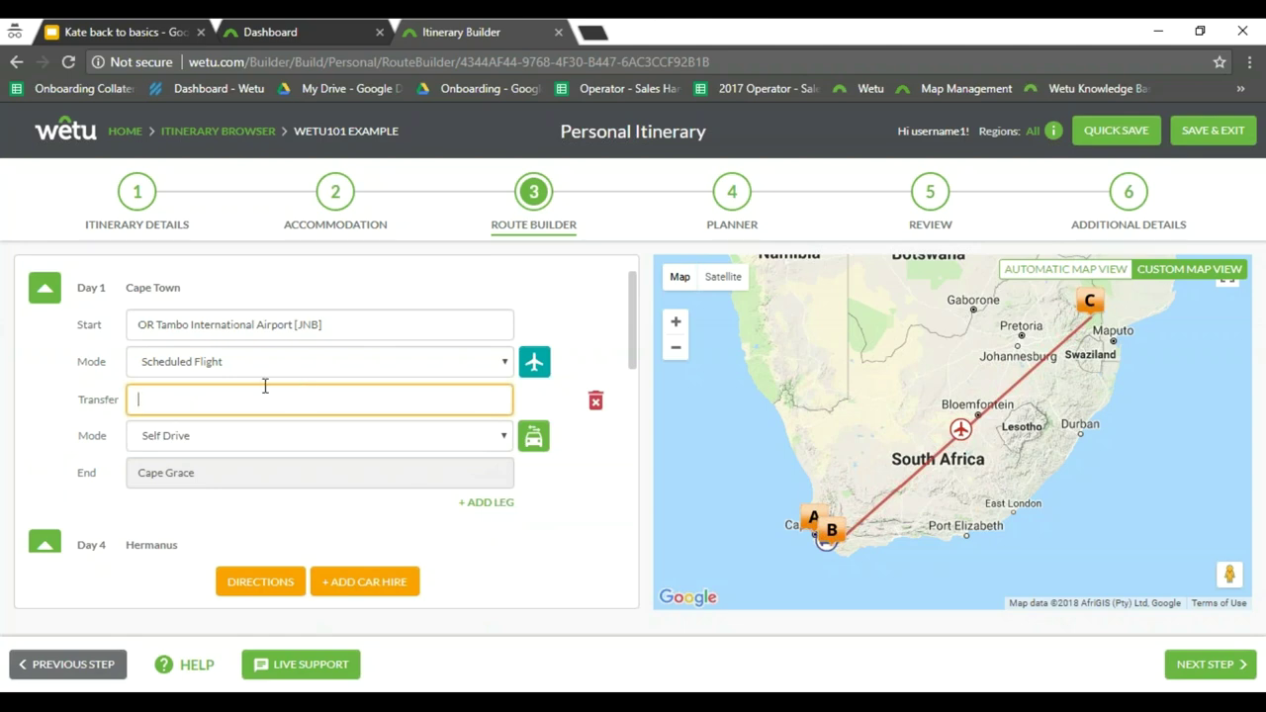
type("cpt")
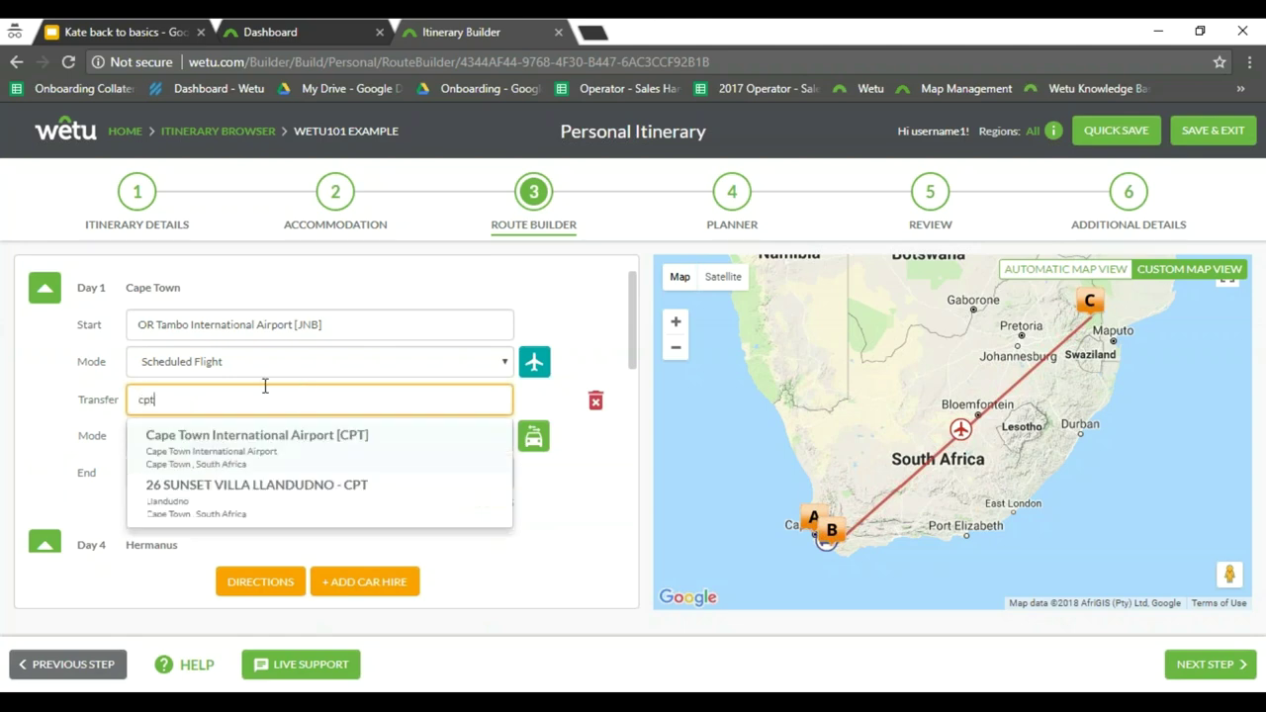
left_click(283, 444)
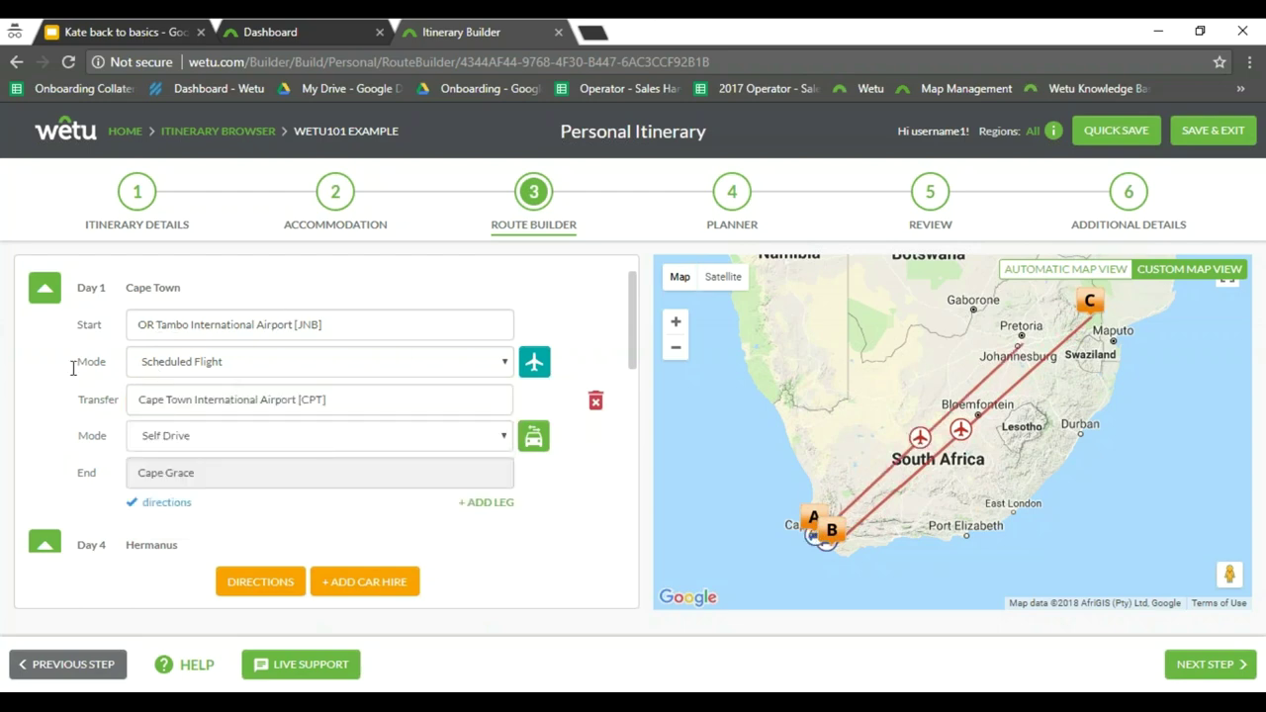
Add a leg to Day 7, with Self Drive from The Marine to a transfer point at Cape Town International Airport [CPT]
scroll(347, 398, "down", 1)
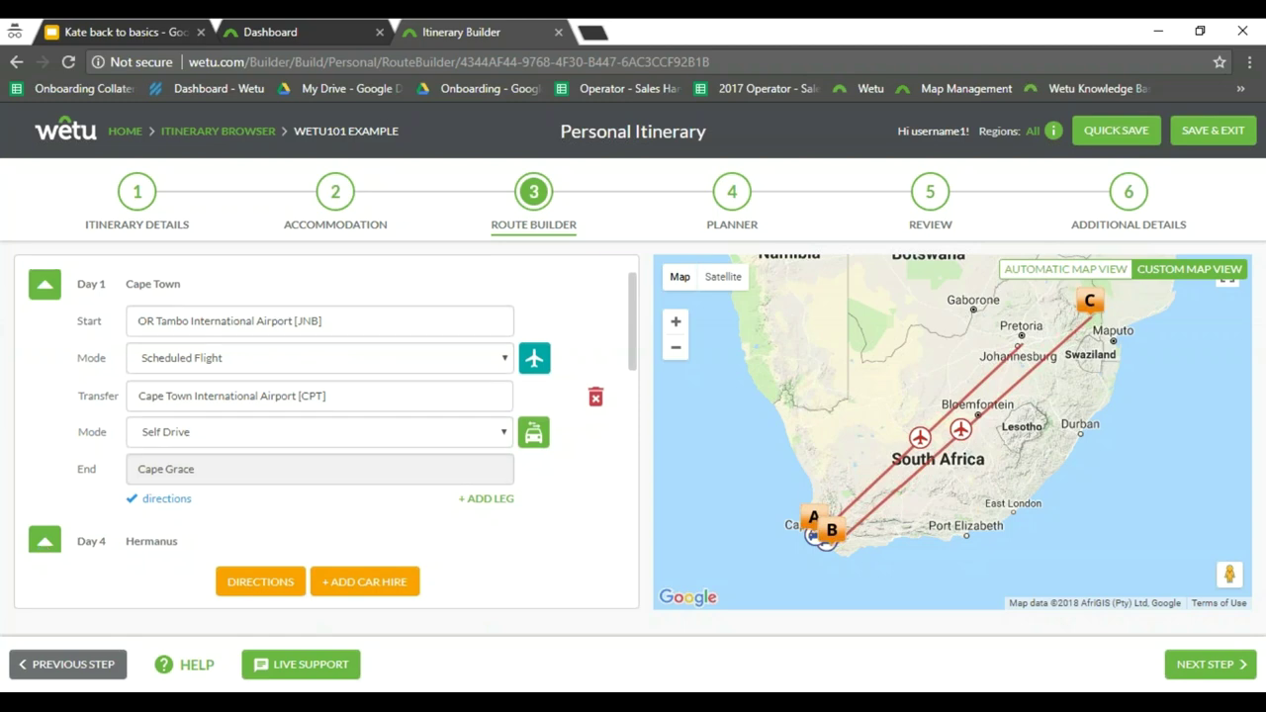
scroll(237, 350, "down", 1)
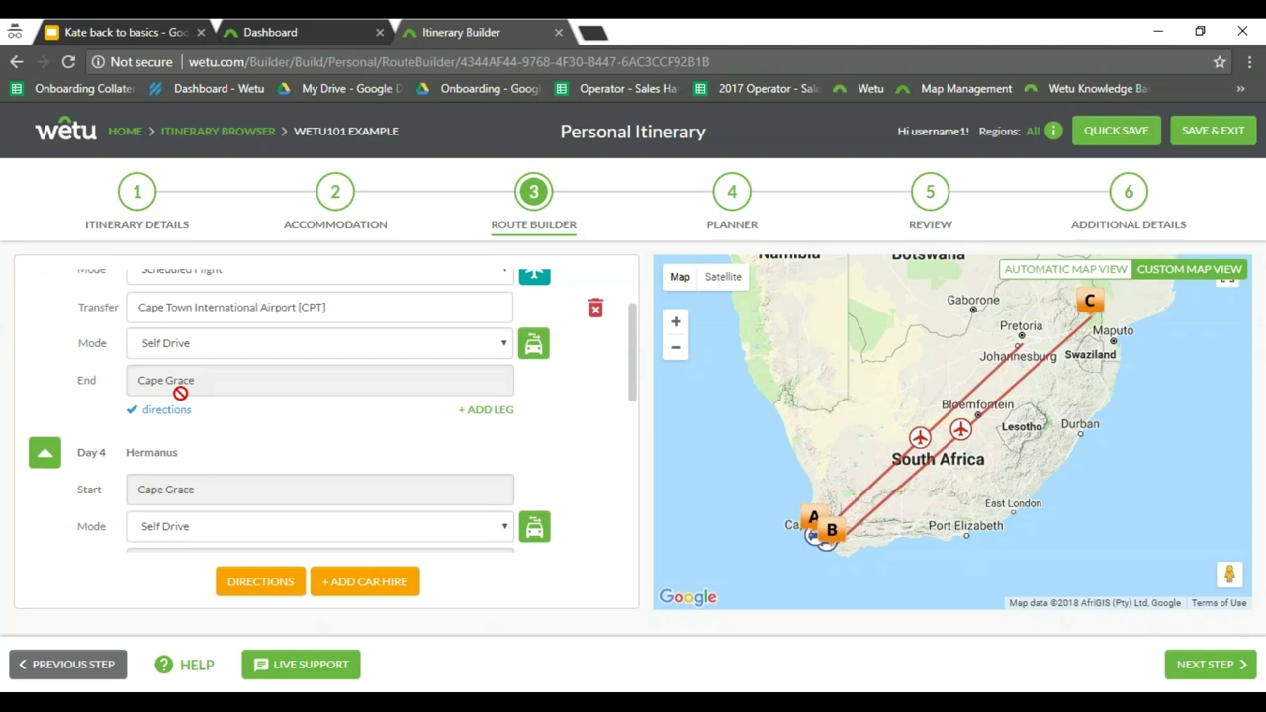
scroll(180, 393, "down", 1)
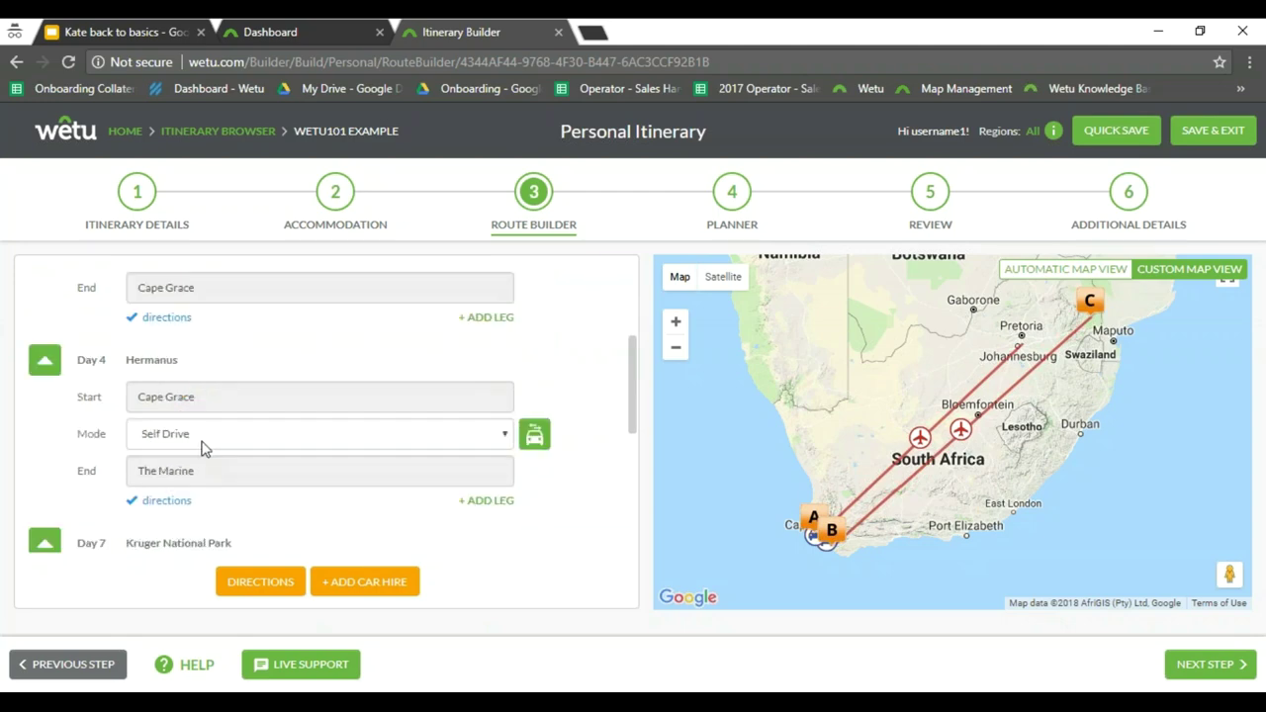
scroll(211, 478, "down", 1)
scroll(211, 478, "down", 2)
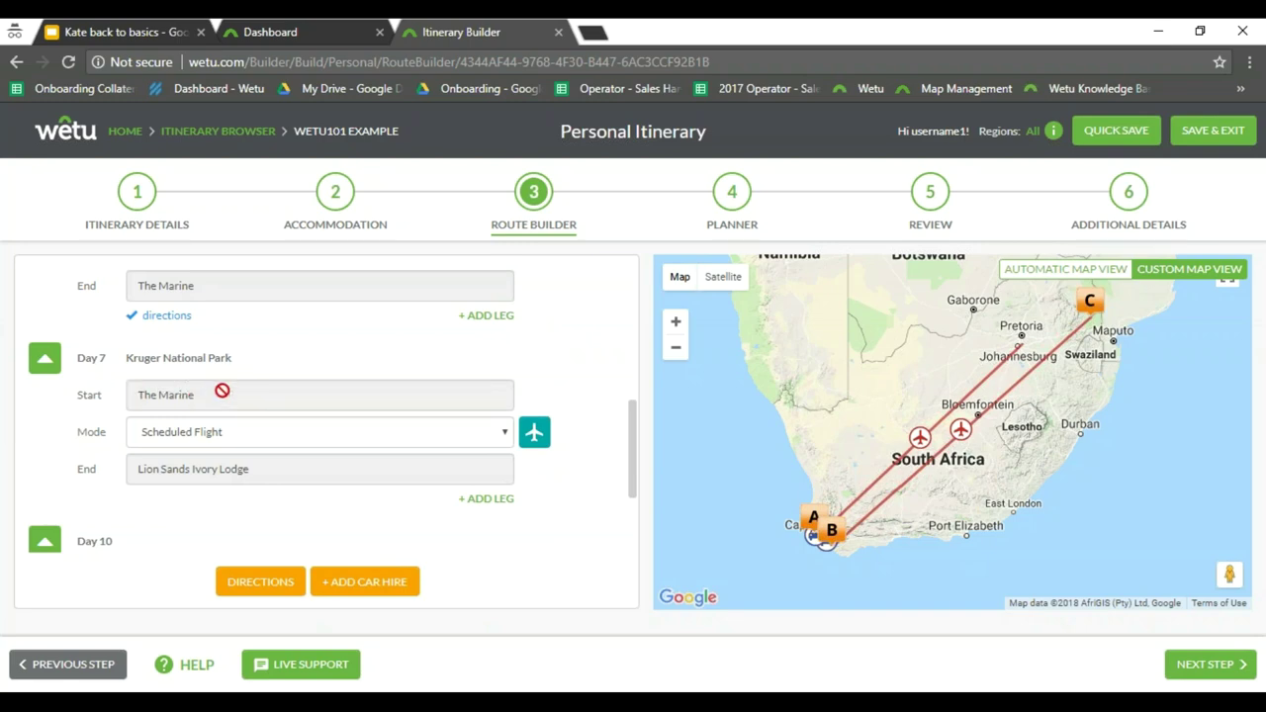
left_click(501, 500)
left_click(182, 473)
left_click(218, 435)
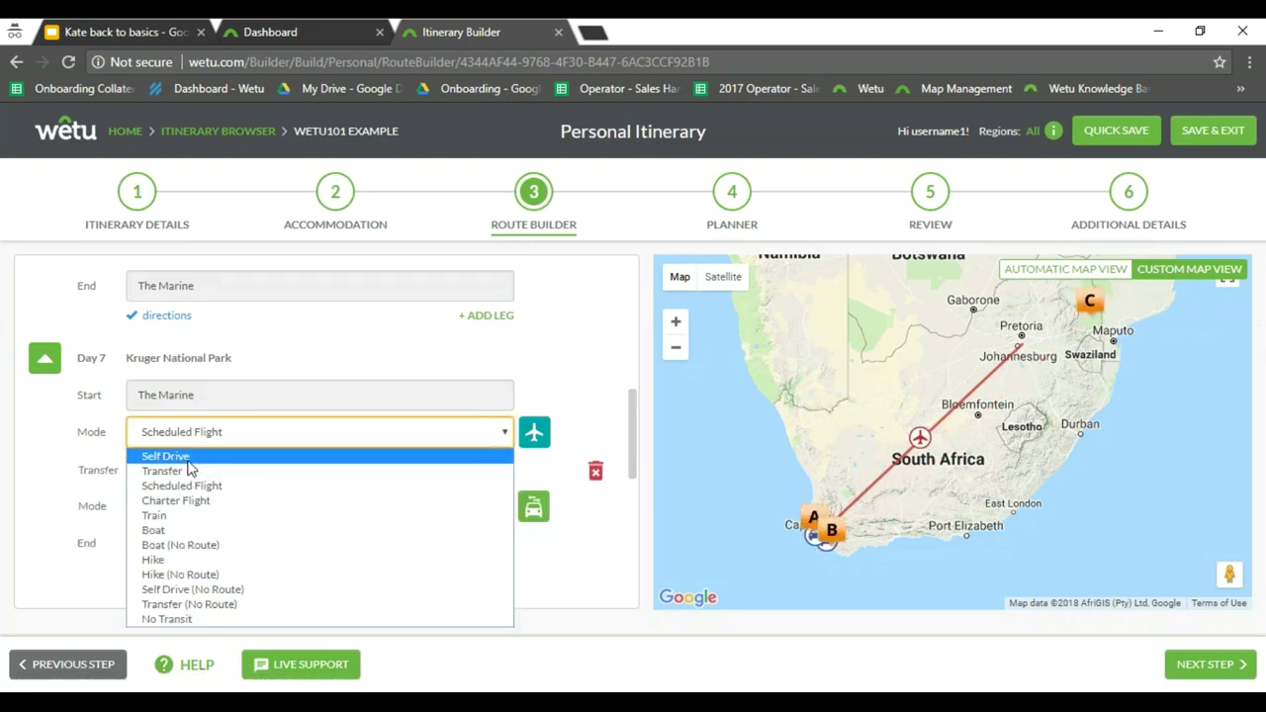
left_click(188, 460)
left_click(189, 469)
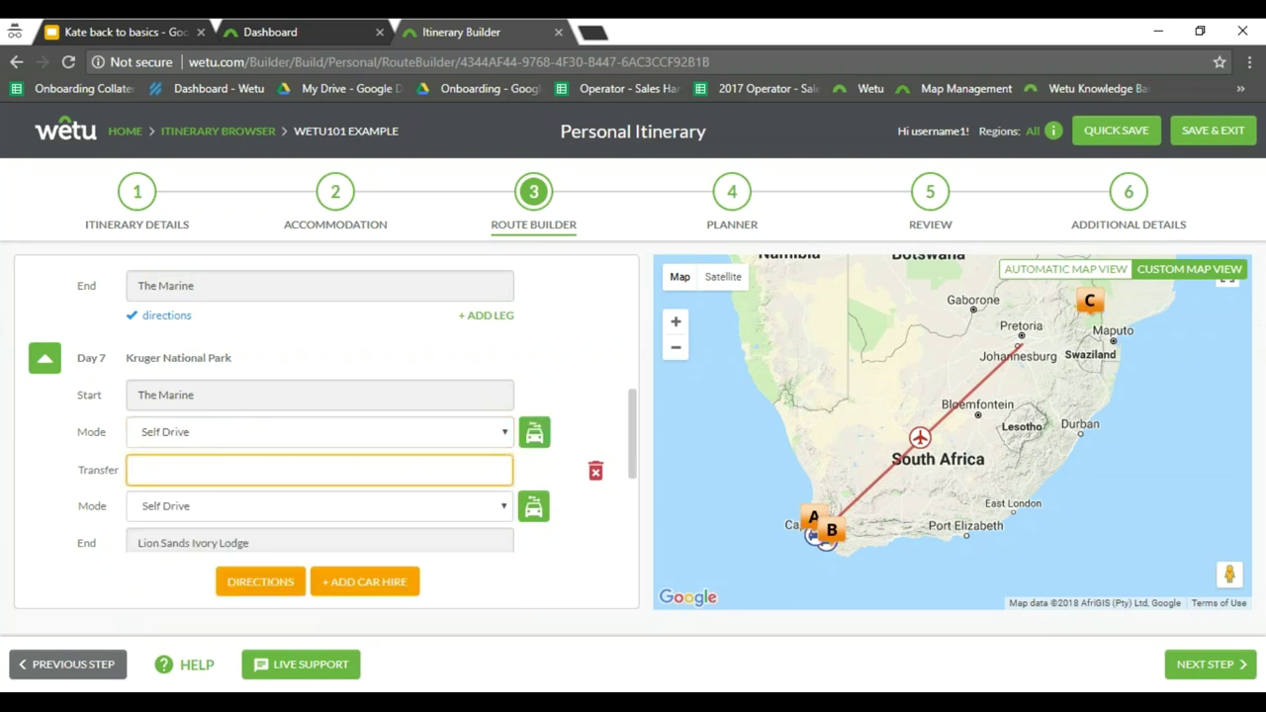
type("cpt")
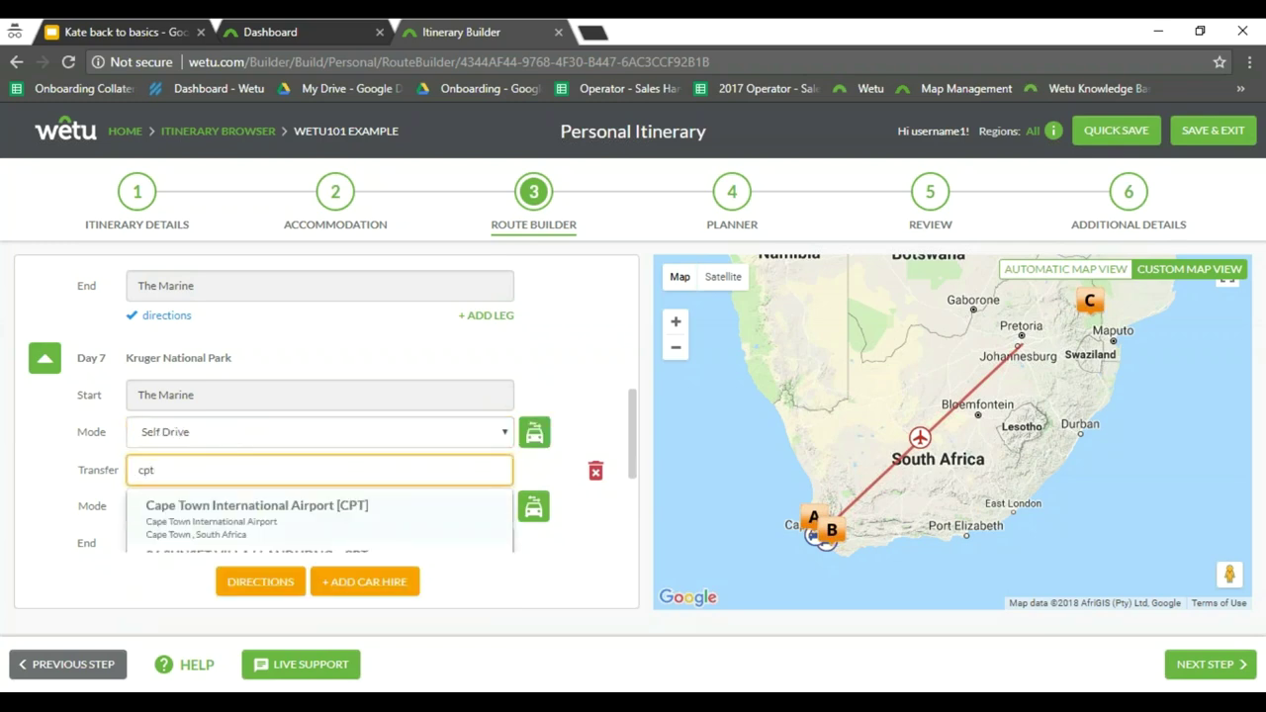
left_click(257, 510)
Add a second leg to Day 7 with Nelspruit Airport [NLP] as the transfer point before Lion Sands Ivory Lodge
scroll(410, 495, "down", 1)
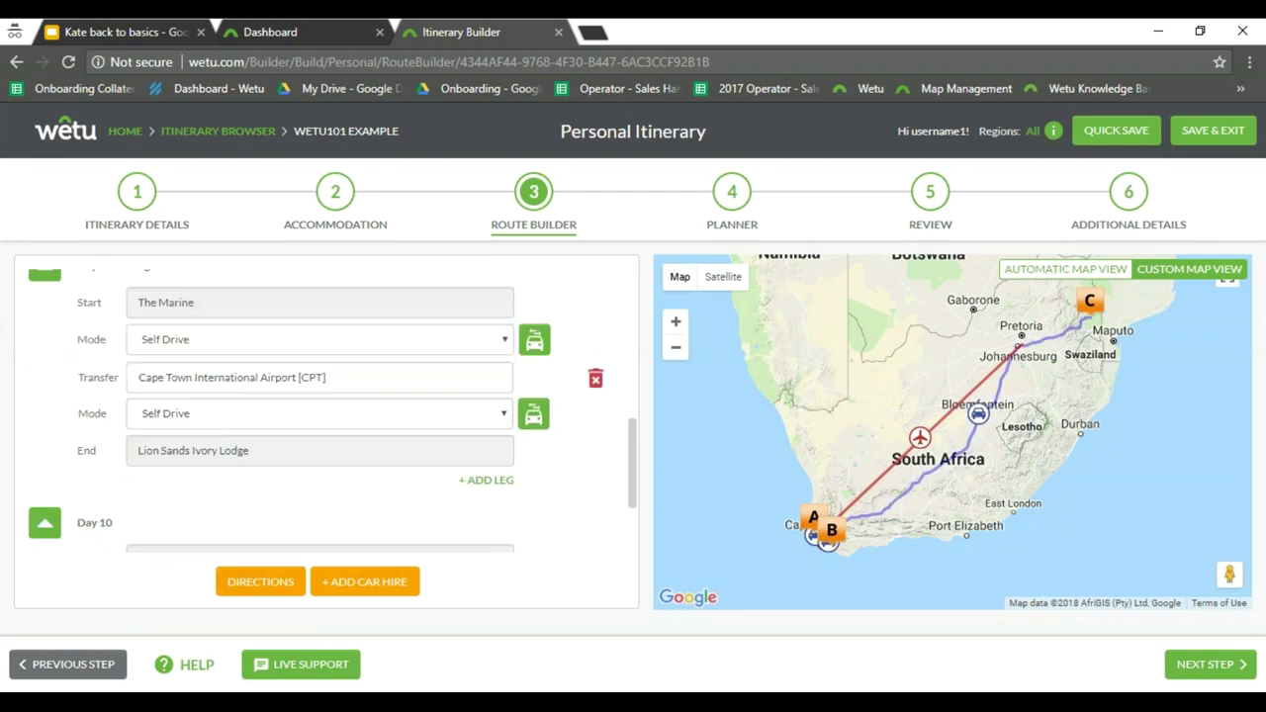
left_click(487, 483)
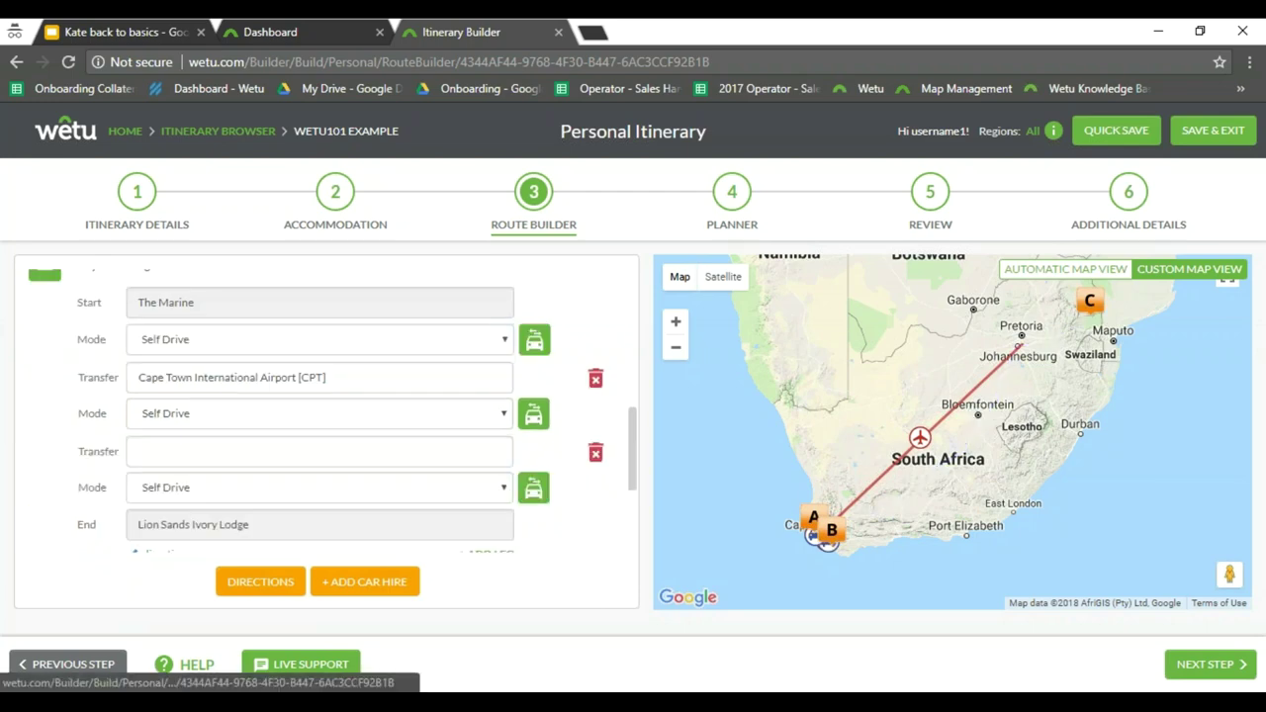
left_click(139, 451)
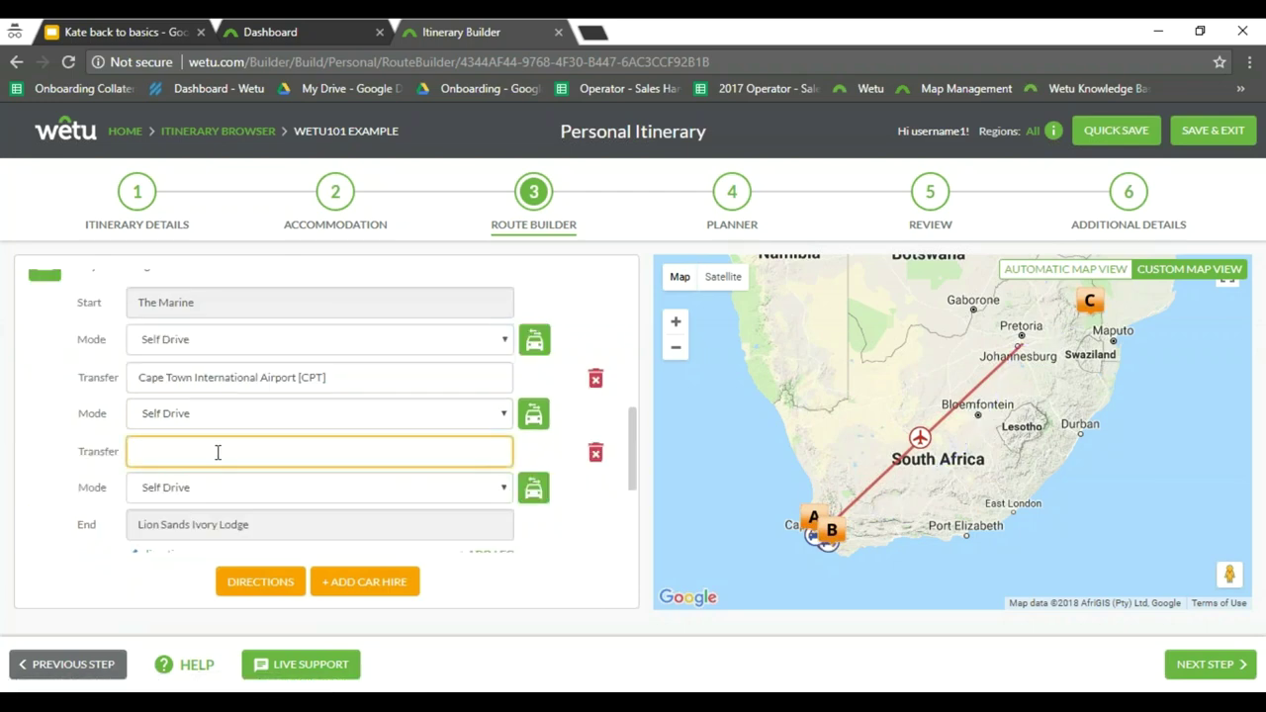
type("nelsprui")
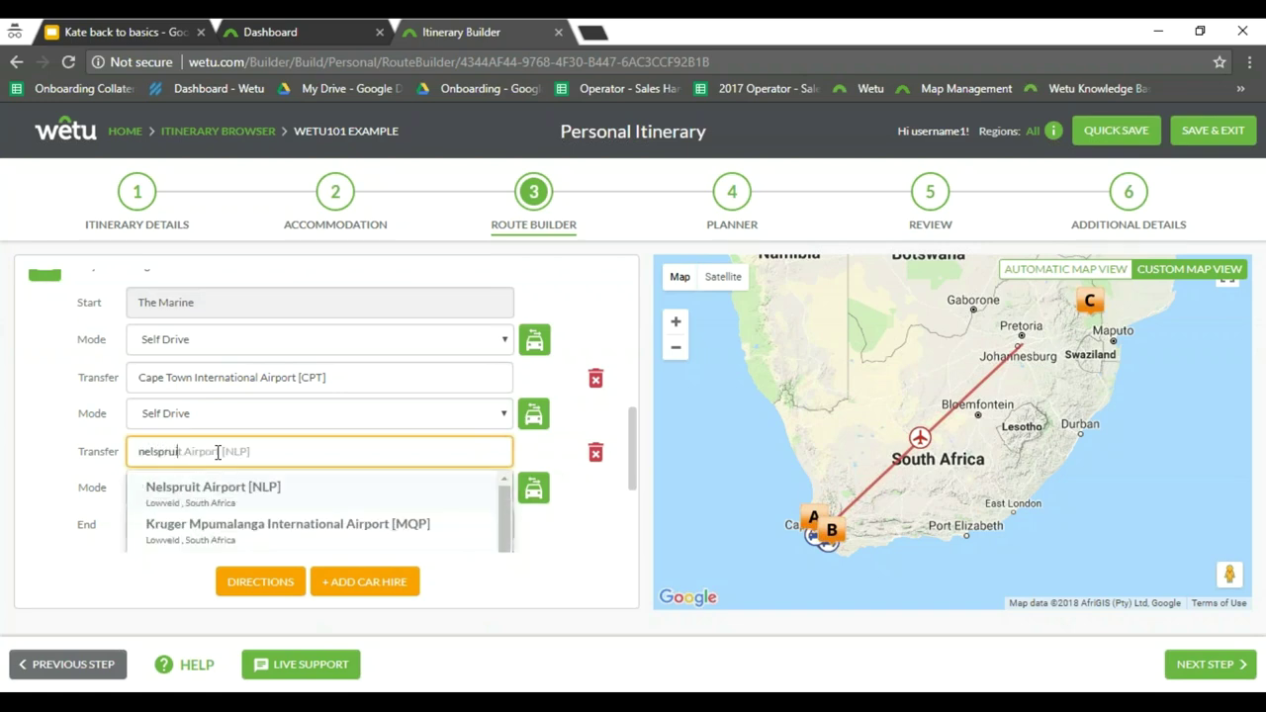
left_click(357, 486)
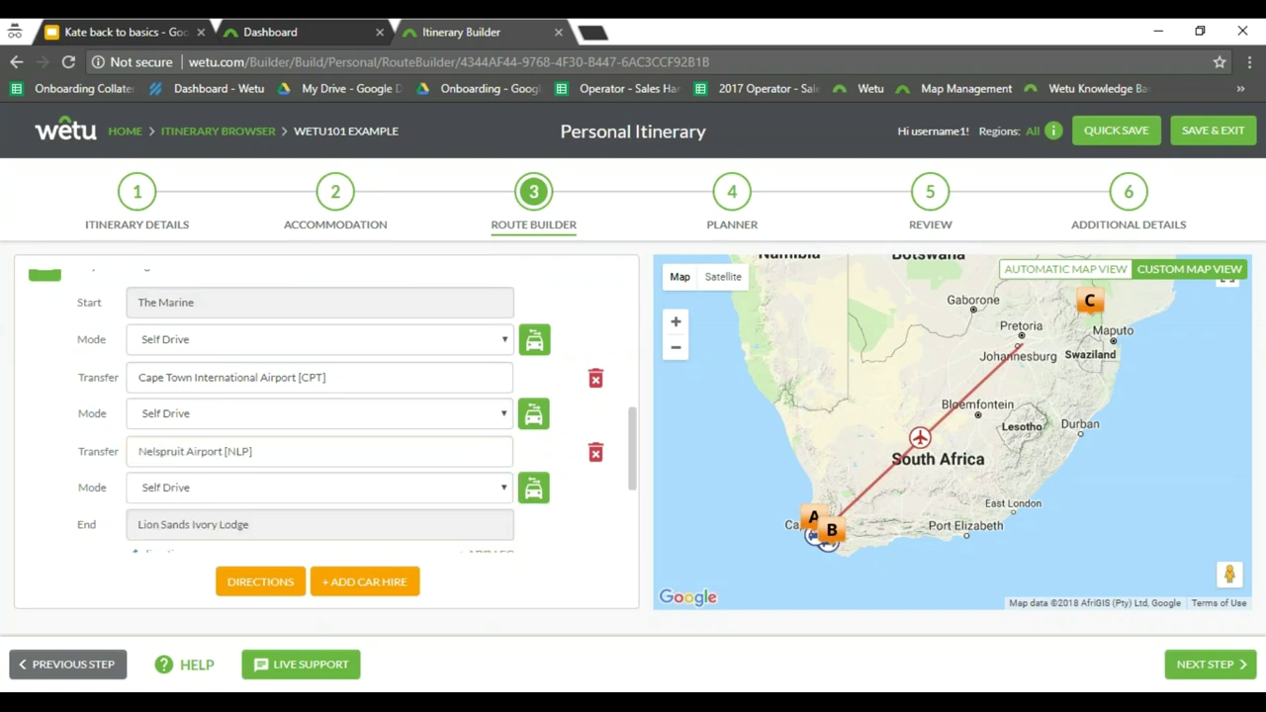
Set the travel mode from Nelspruit Airport to Lion Sands Ivory Lodge to Transfer and look through the other available modes
scroll(327, 415, "down", 2)
left_click(187, 303)
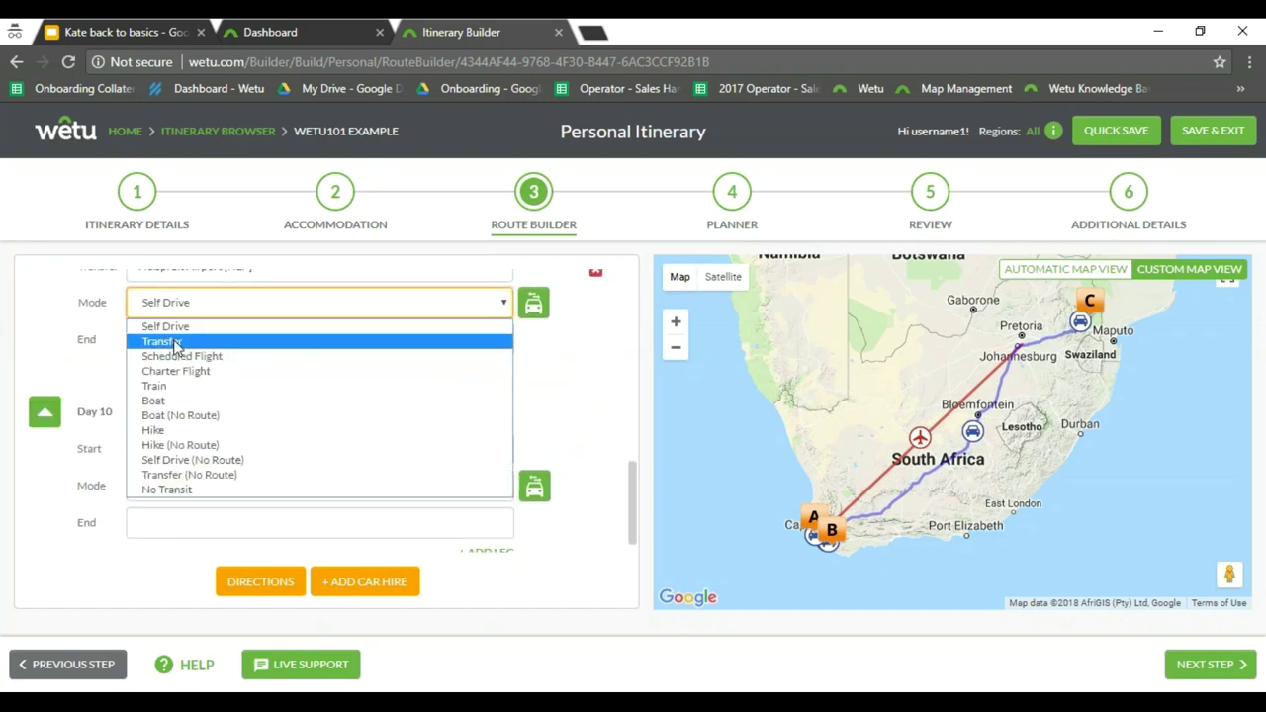
left_click(177, 343)
scroll(268, 438, "up", 1)
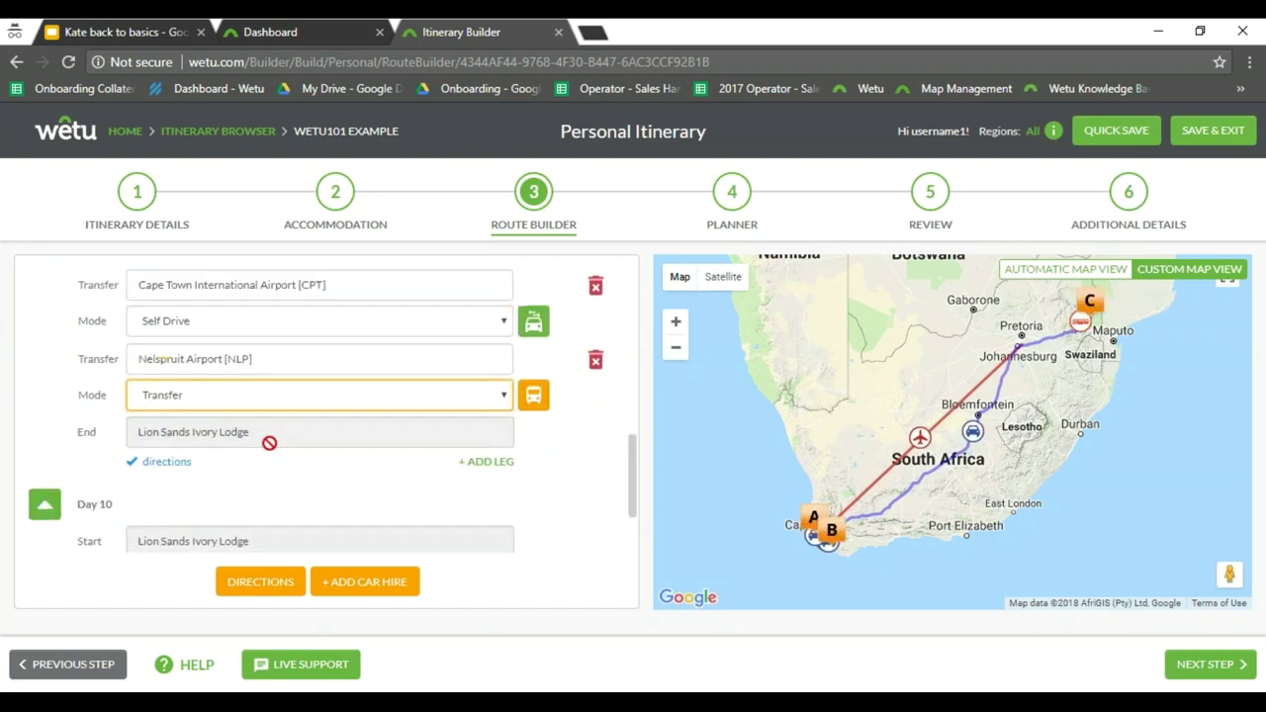
left_click(277, 405)
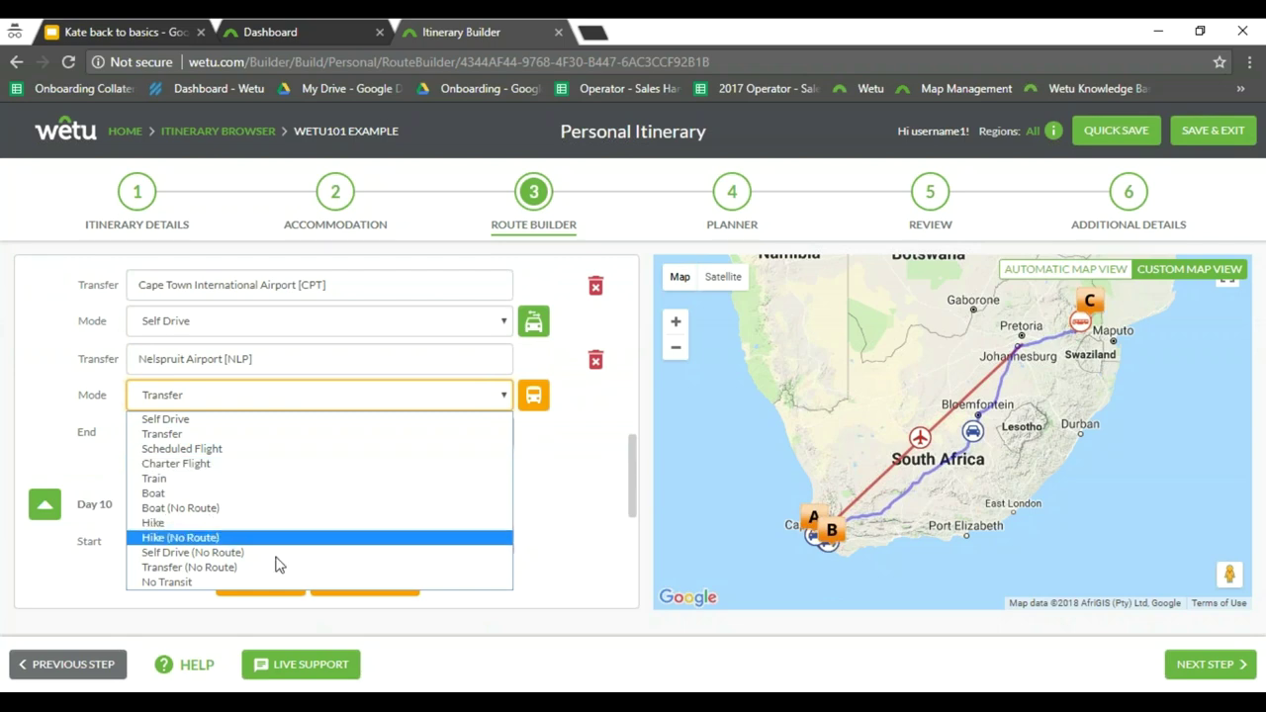
left_click(284, 396)
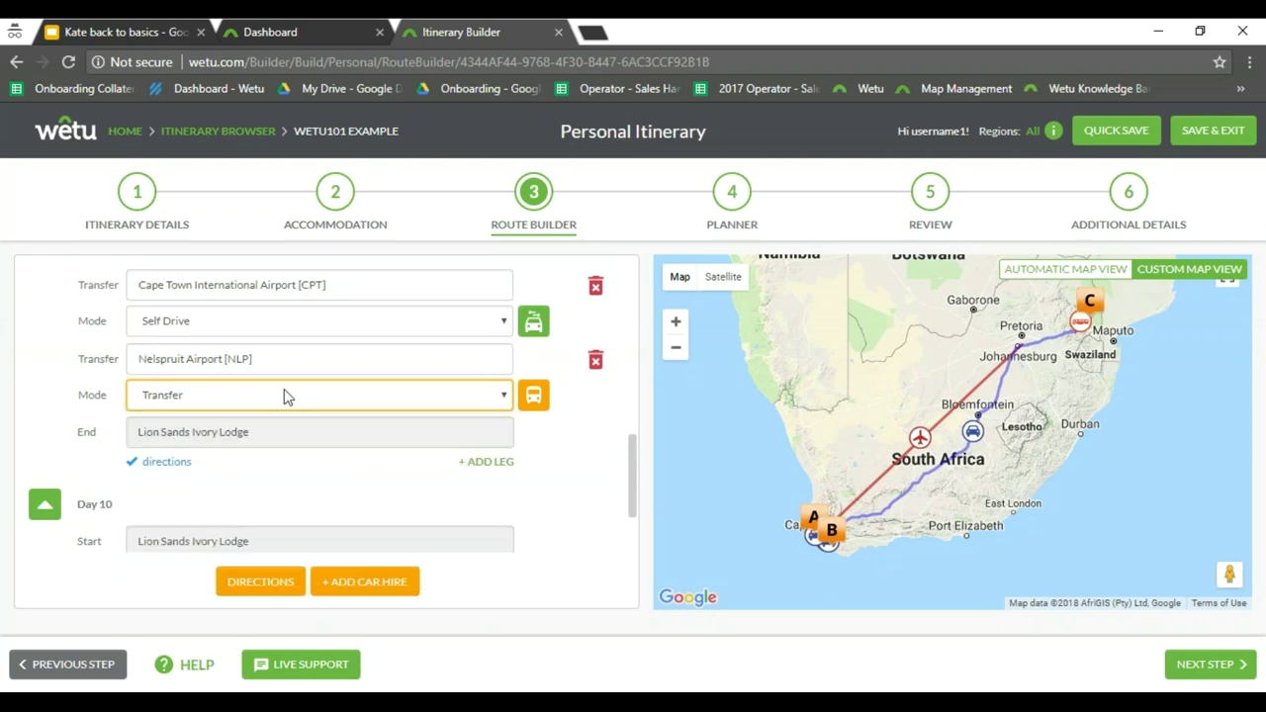
Set the Day 10 mode to Transfer and its end point to Kruger Mpumalanga International Airport [MQP]
scroll(242, 427, "down", 1)
left_click(198, 466)
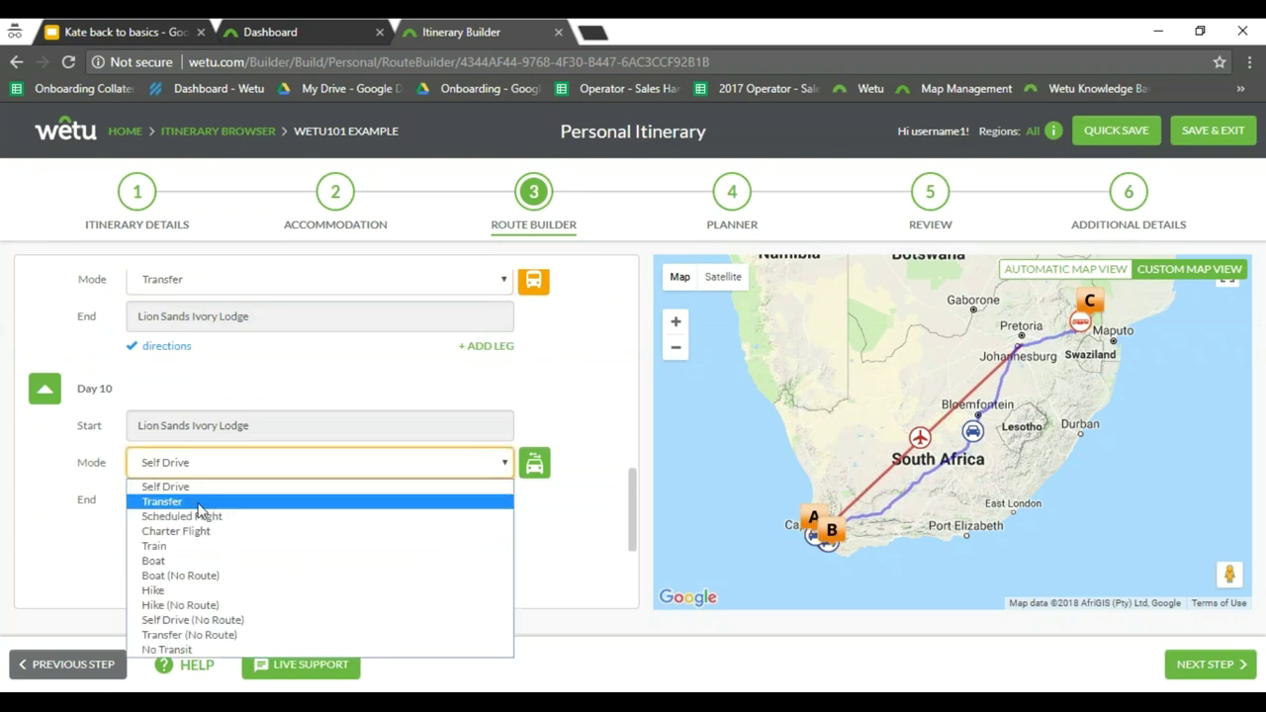
left_click(198, 503)
left_click(258, 498)
type("nelsprui")
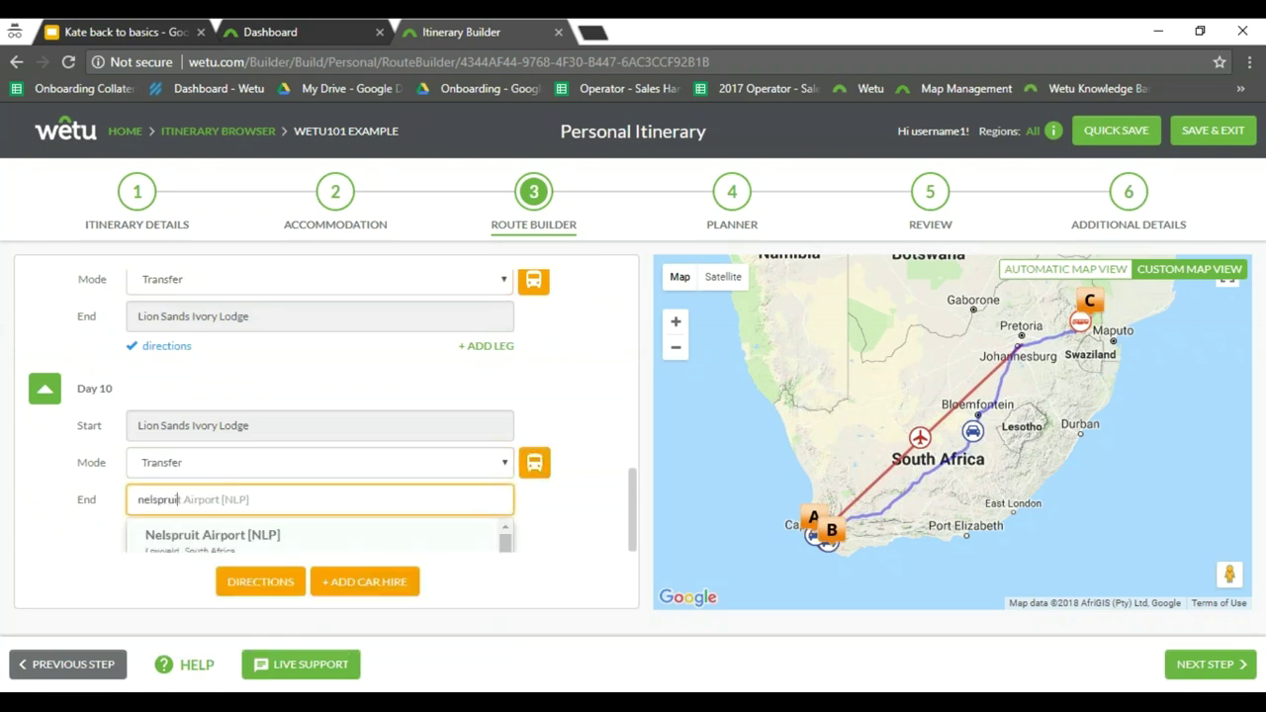
type("t")
scroll(286, 465, "down", 3)
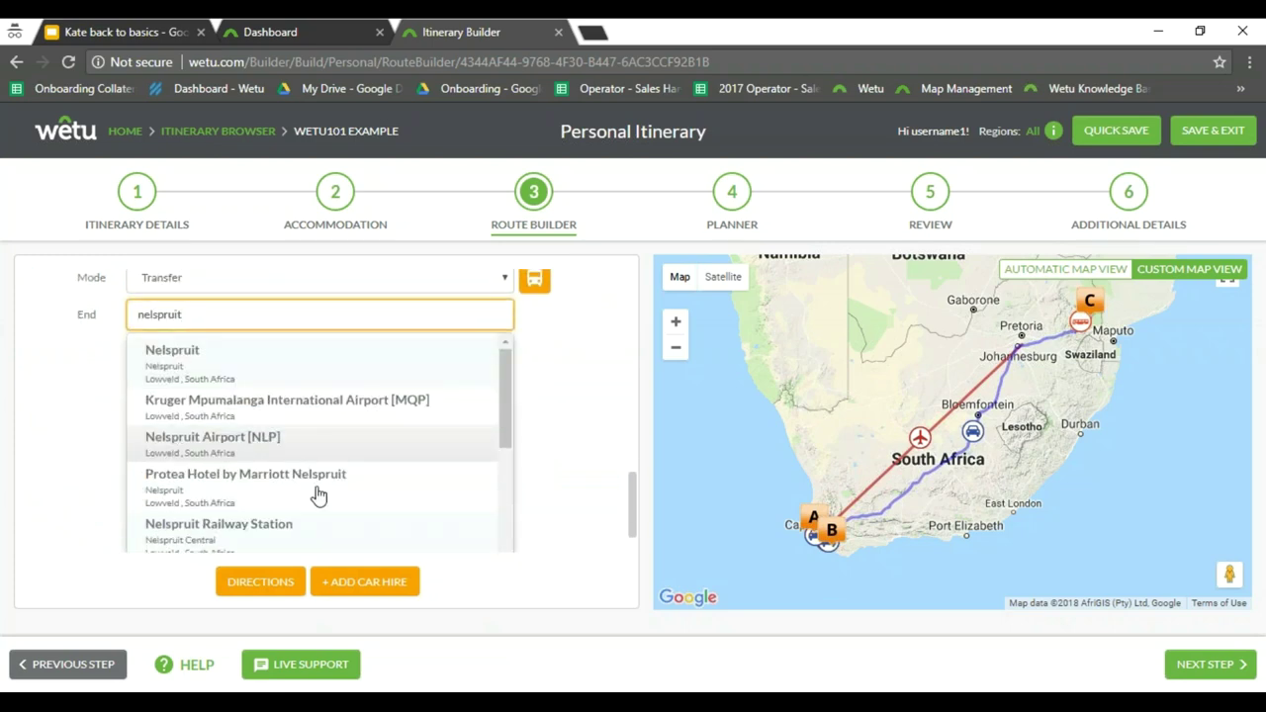
left_click(432, 411)
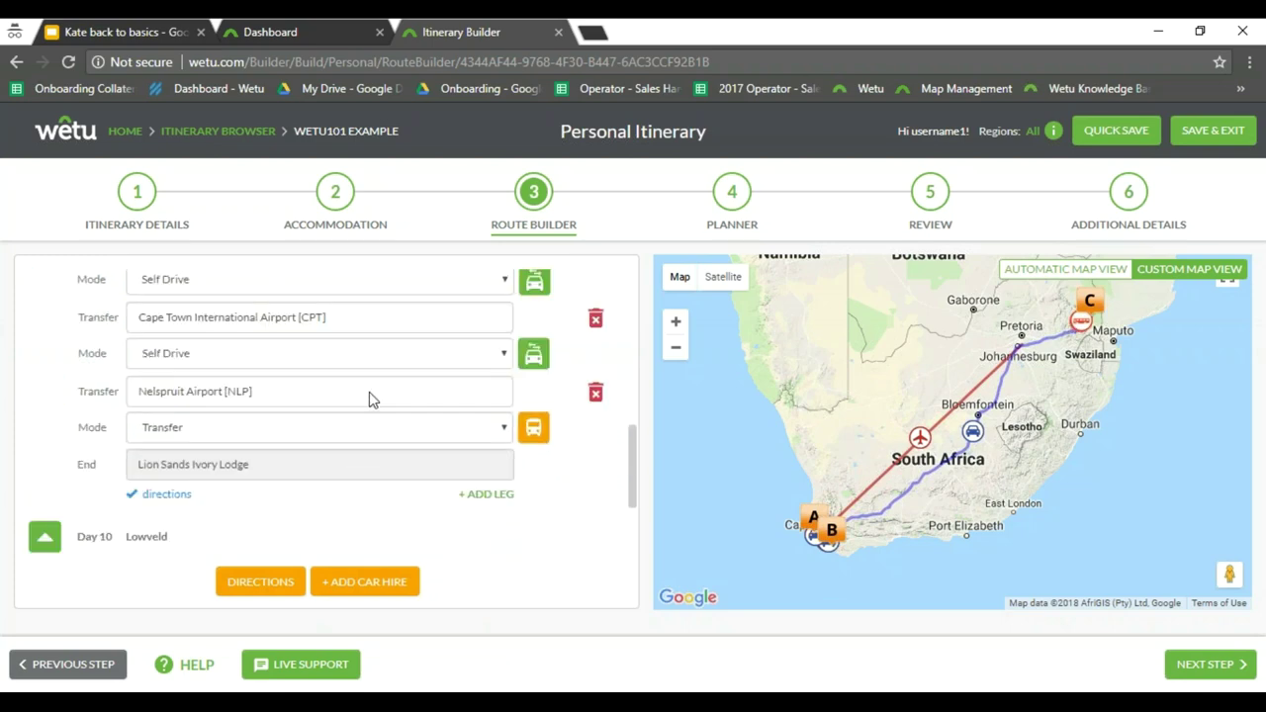
scroll(356, 399, "down", 5)
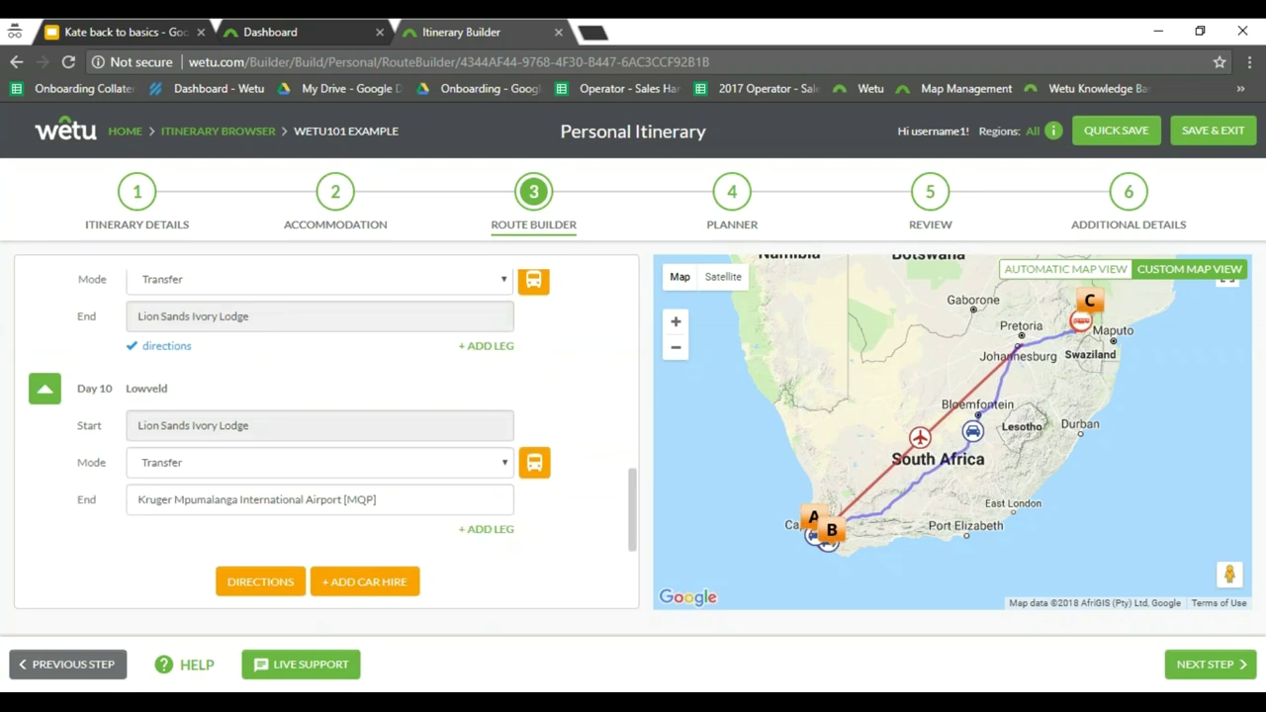
Replace the second Day 7 transfer point with Kruger Mpumalanga International Airport [MQP]
left_click(386, 491)
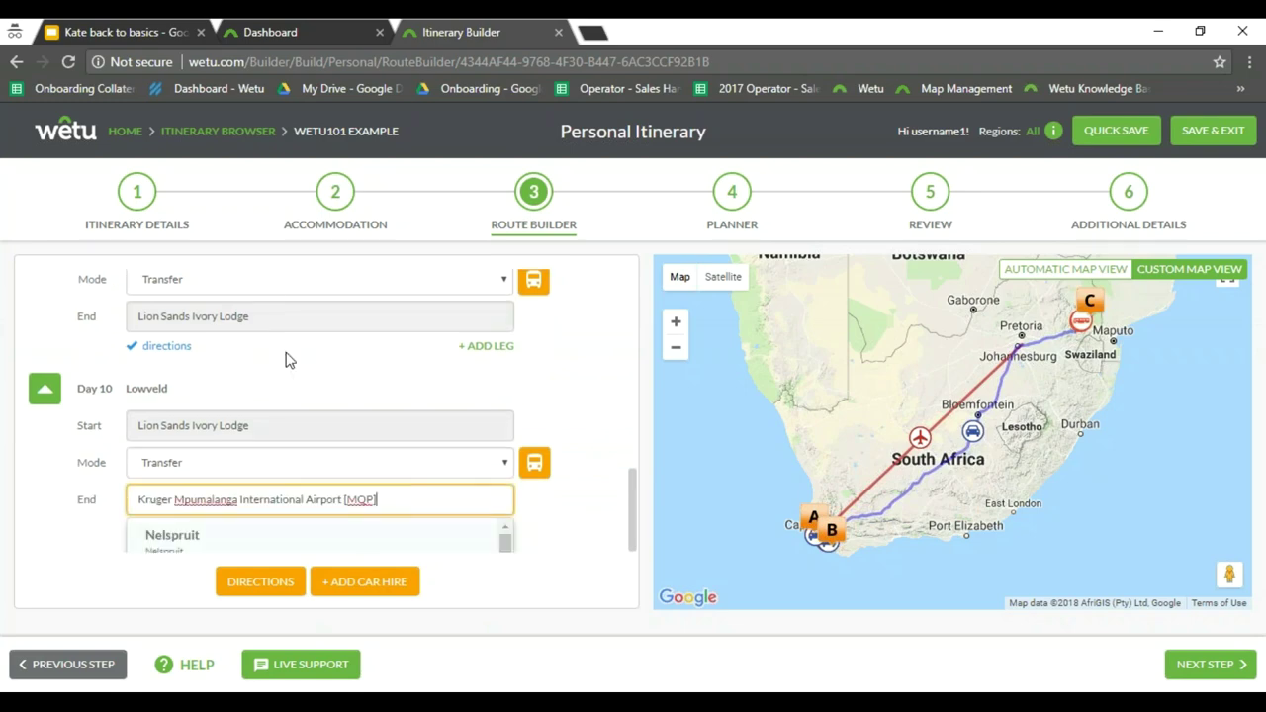
left_click(296, 424)
left_click_drag(296, 426, 61, 374)
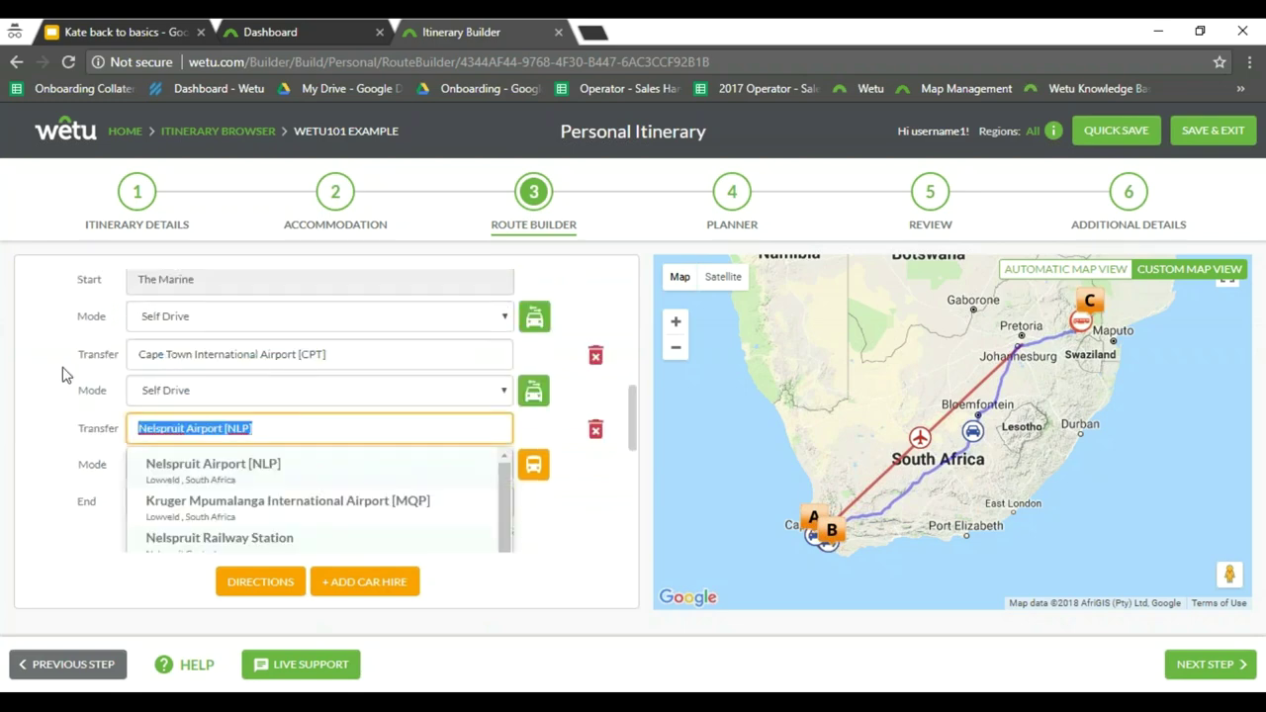
type("k")
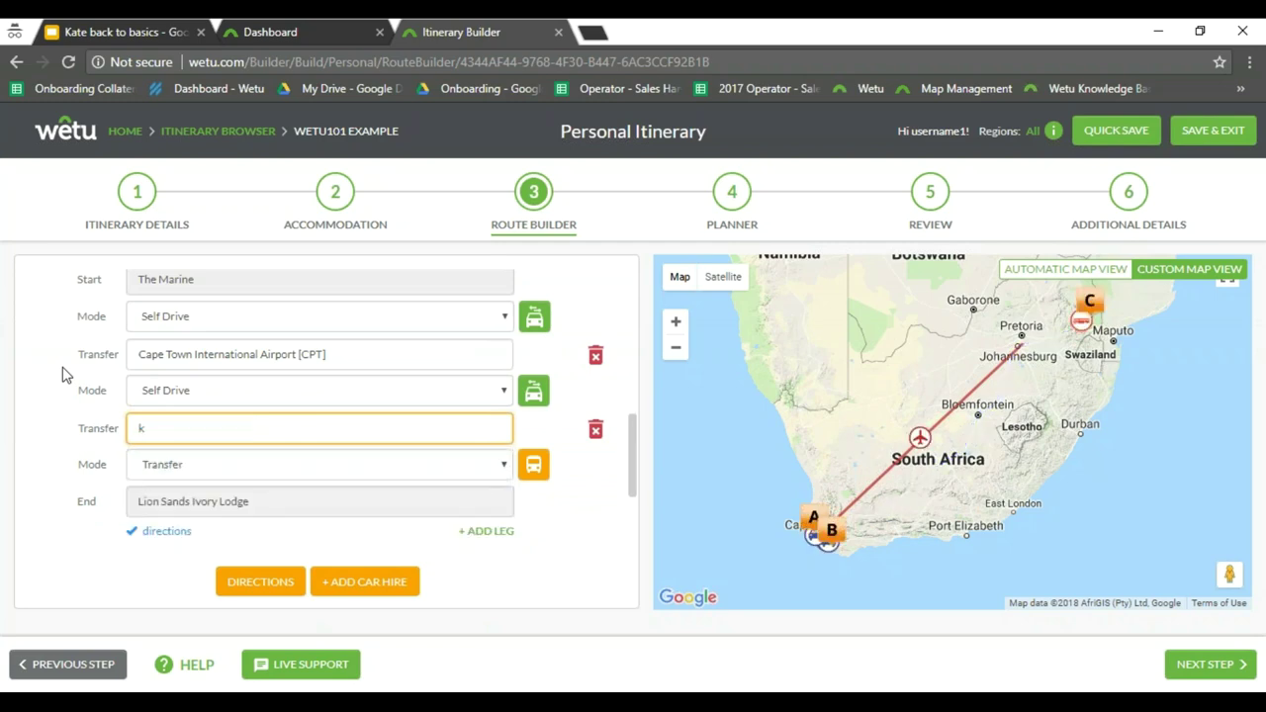
scroll(66, 358, "down", 2)
scroll(66, 354, "up", 3)
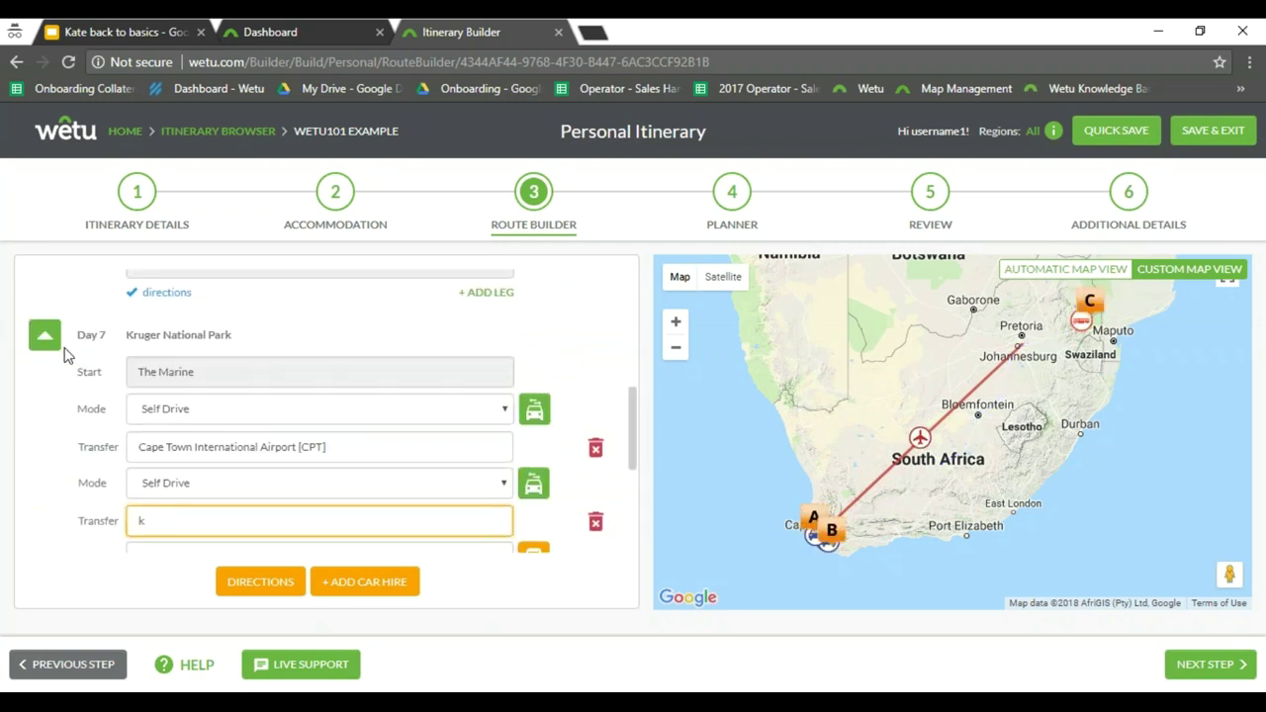
type("qp")
scroll(66, 354, "down", 2)
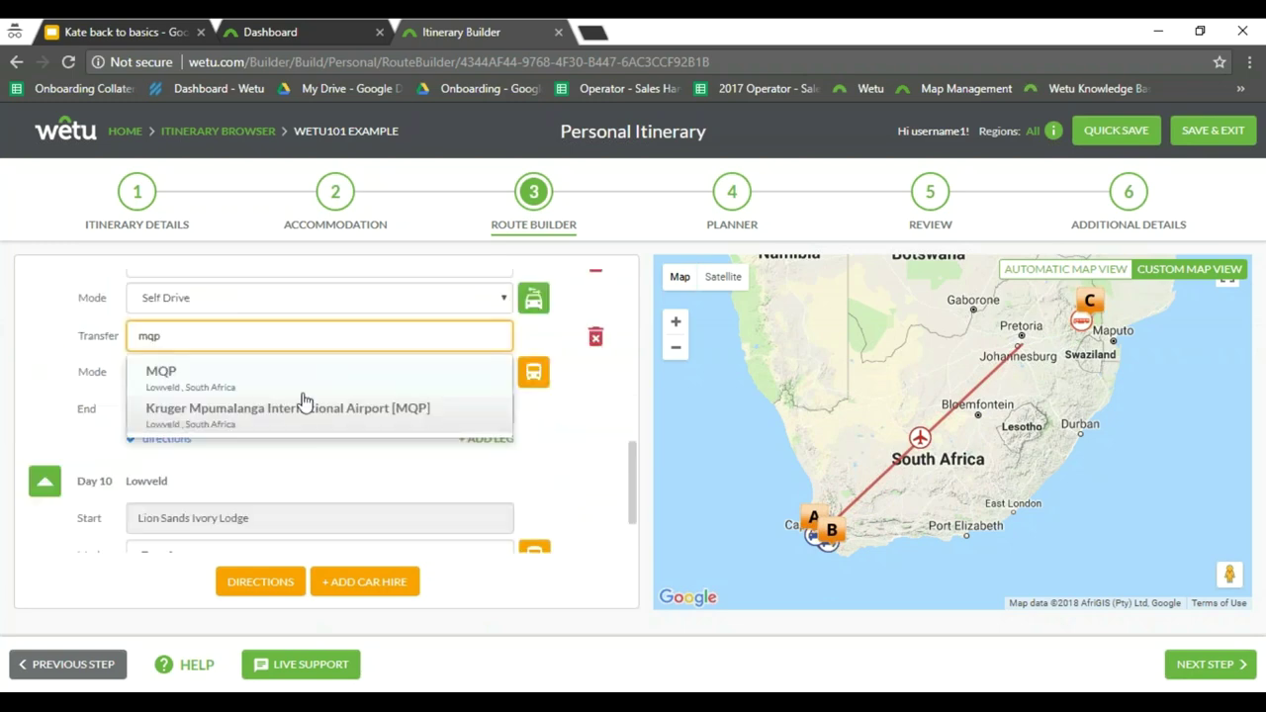
left_click(284, 428)
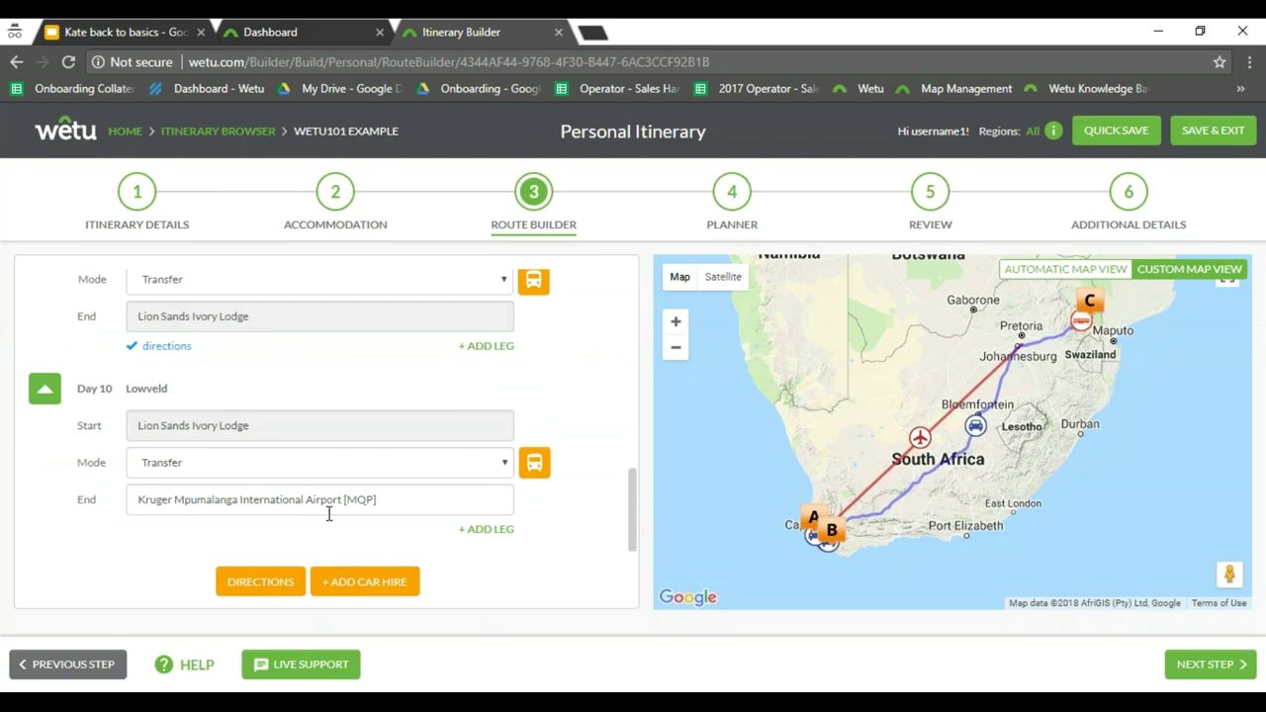
Fill in the booking details of the Day 1 scheduled flight to Cape Town from the saved sample contact
scroll(466, 424, "up", 10)
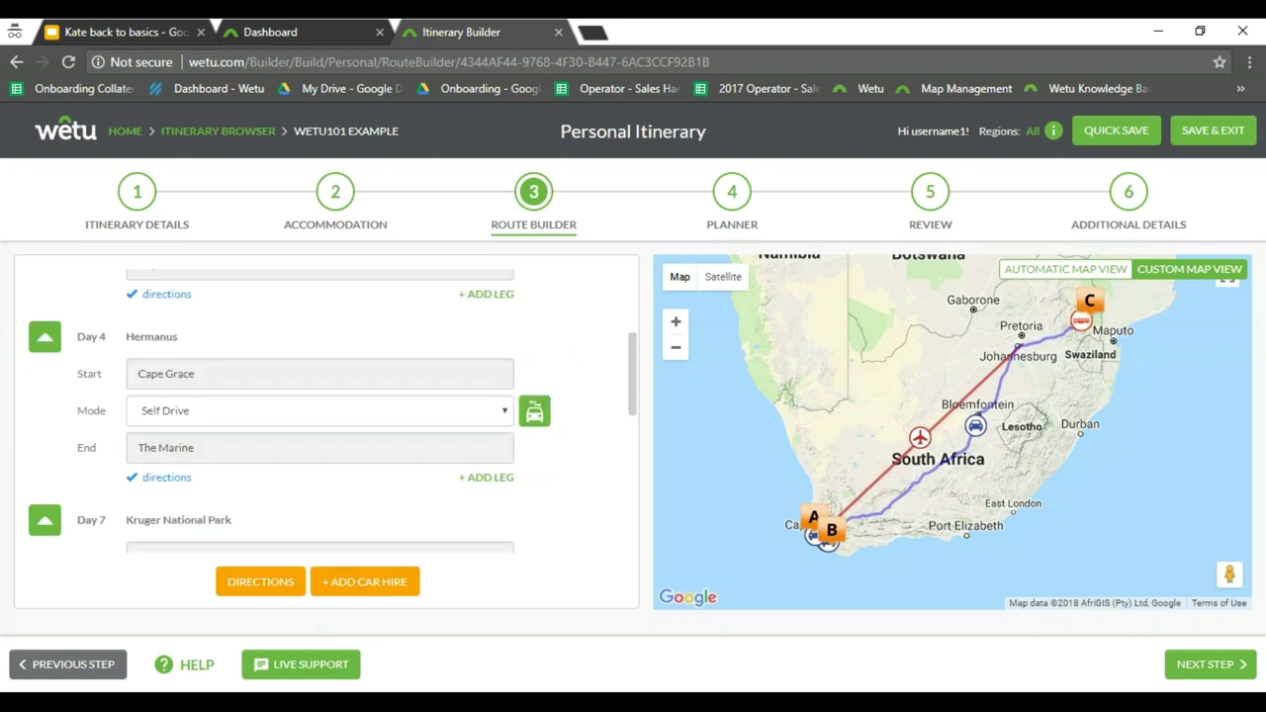
scroll(345, 451, "up", 4)
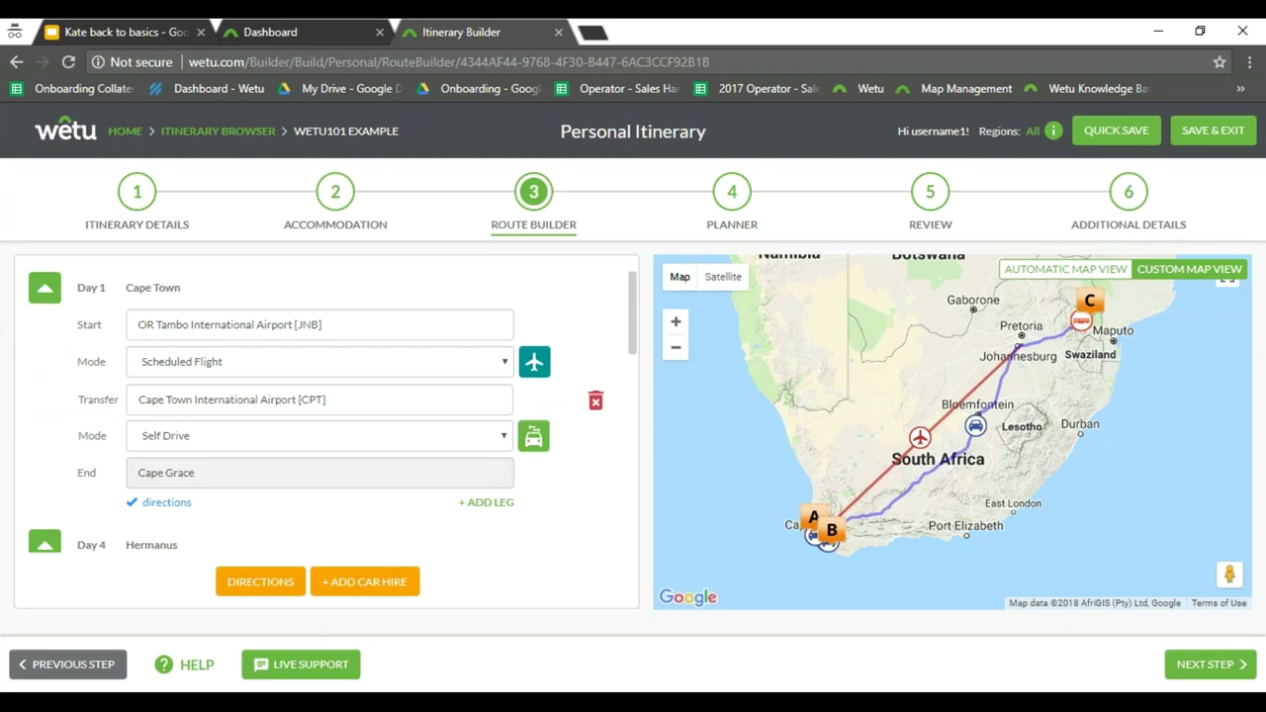
left_click(535, 366)
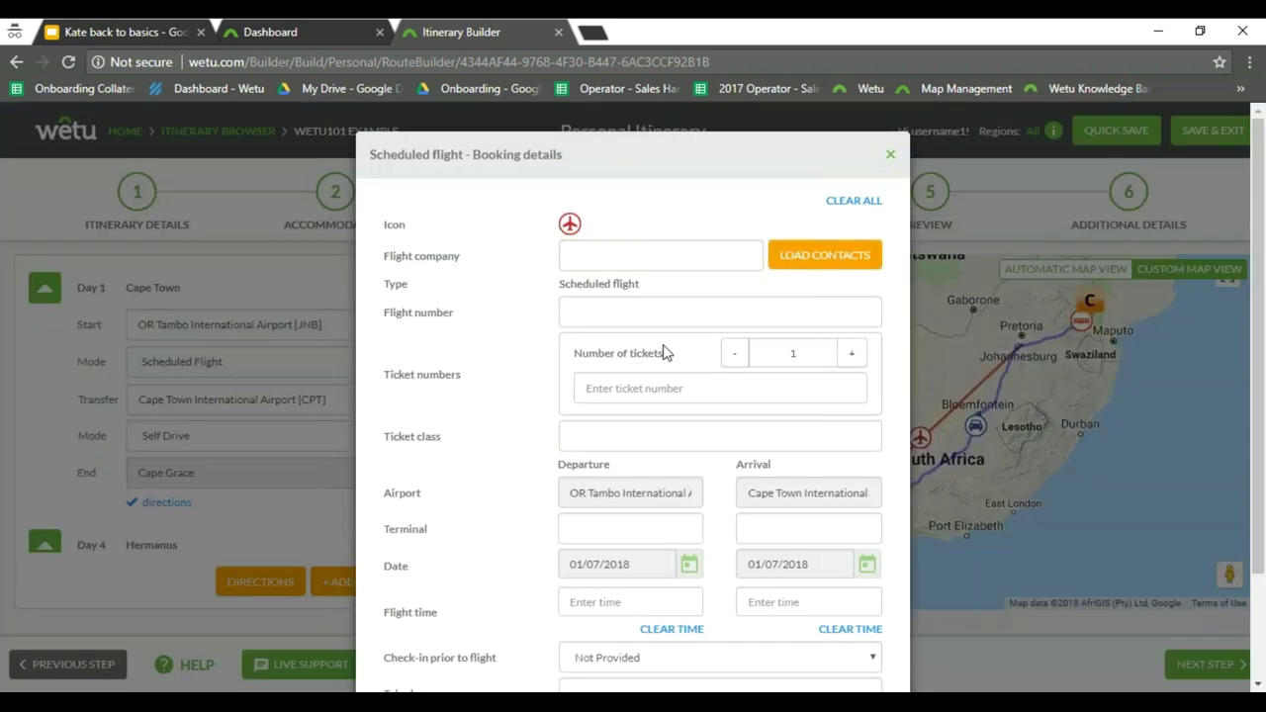
left_click(848, 249)
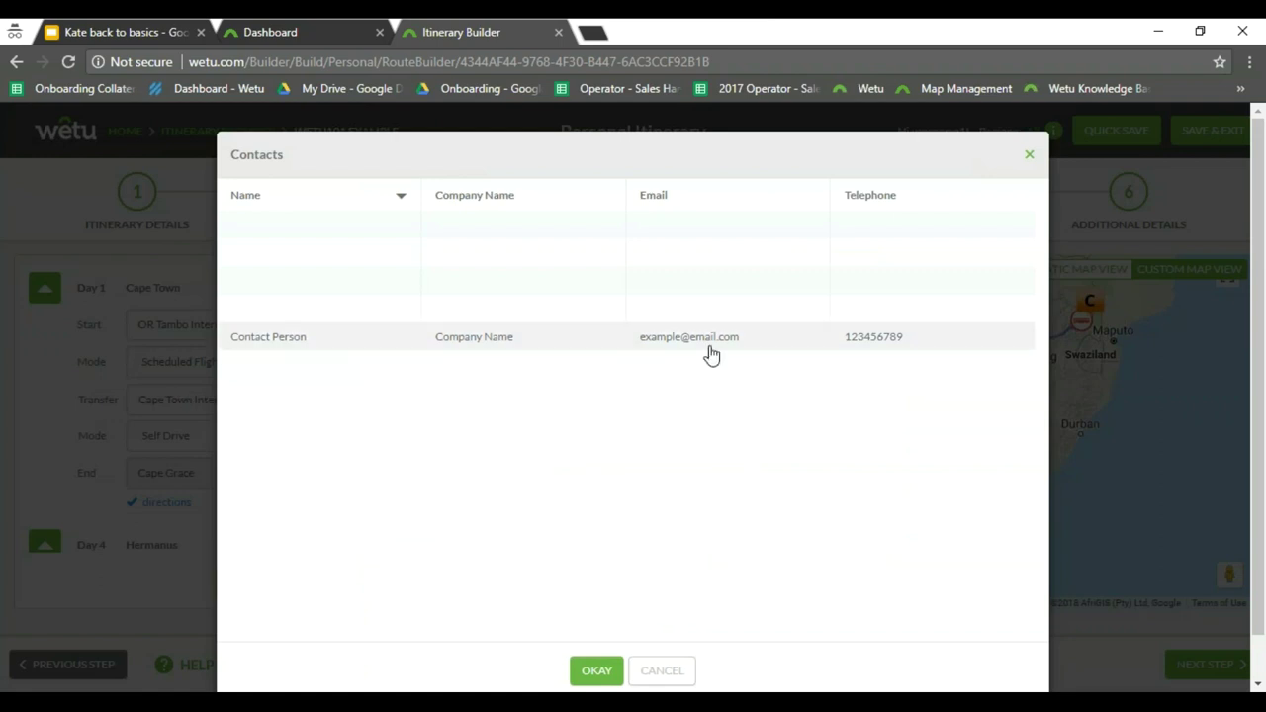
left_click(313, 343)
left_click(605, 674)
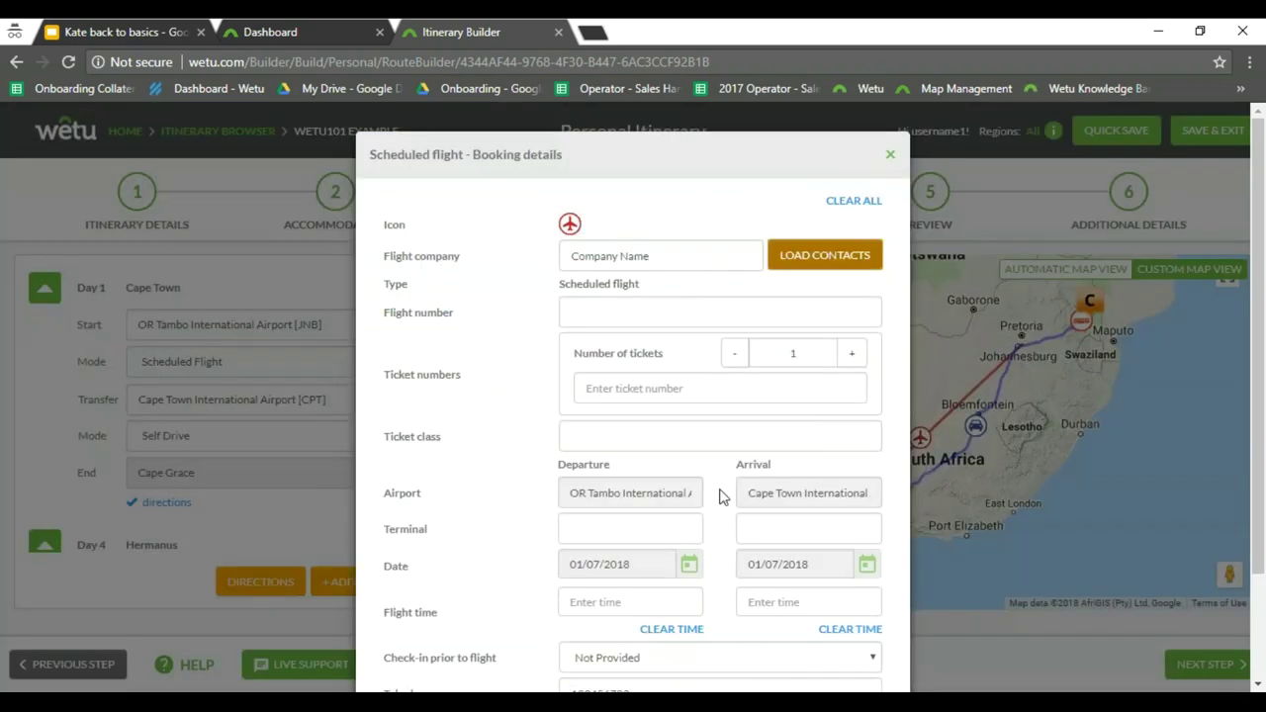
scroll(725, 485, "down", 2)
scroll(725, 485, "down", 1)
scroll(405, 317, "up", 3)
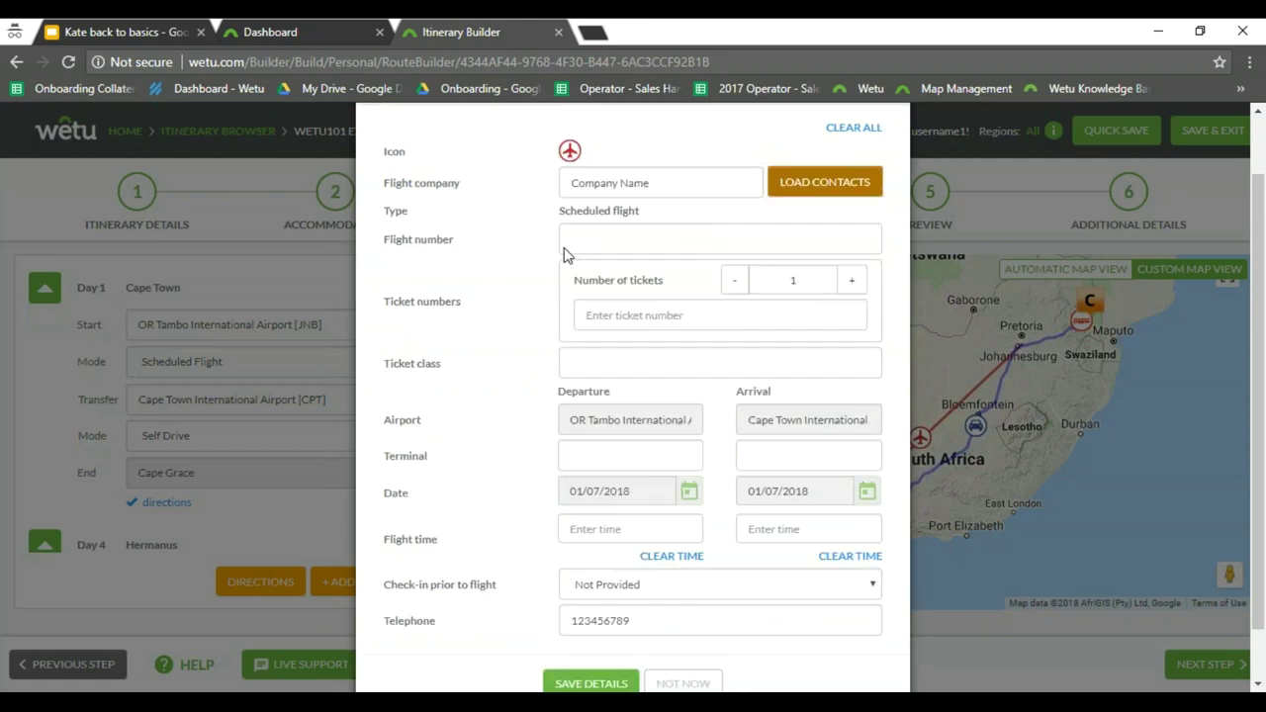
Clear the flight company in the Day 1 flight's booking details and save the details
left_click_drag(658, 256, 485, 254)
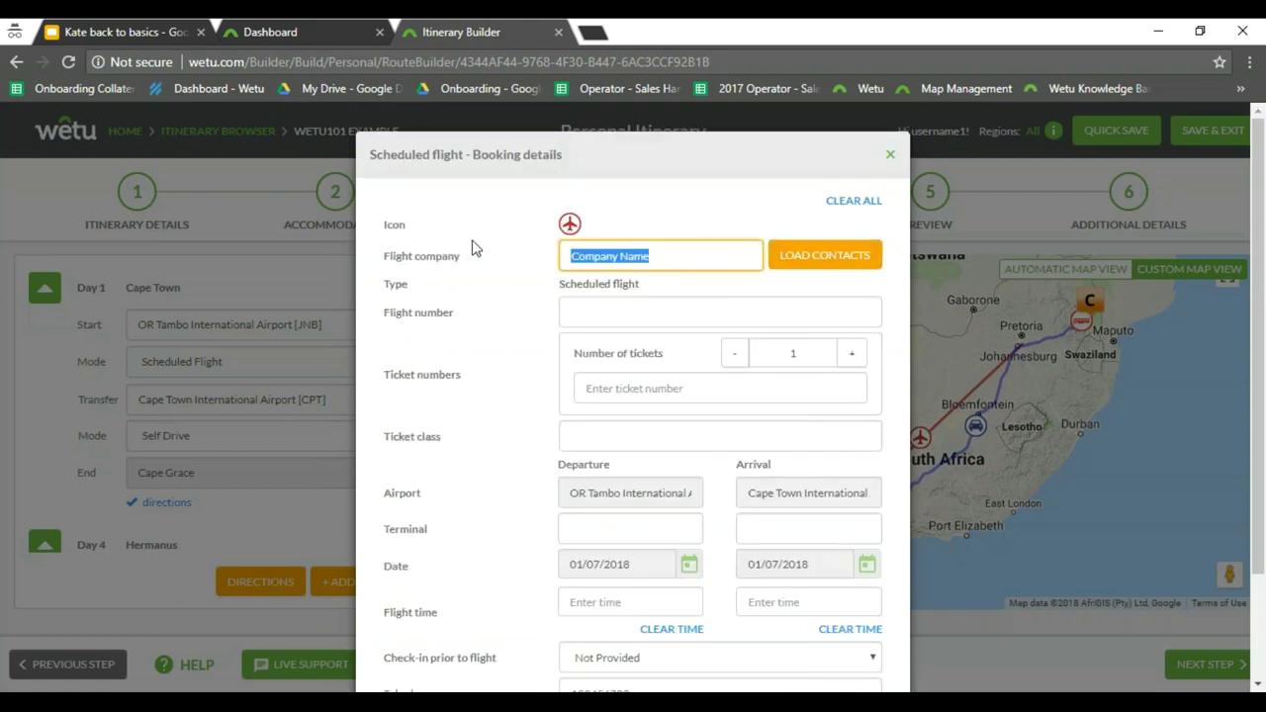
type("S")
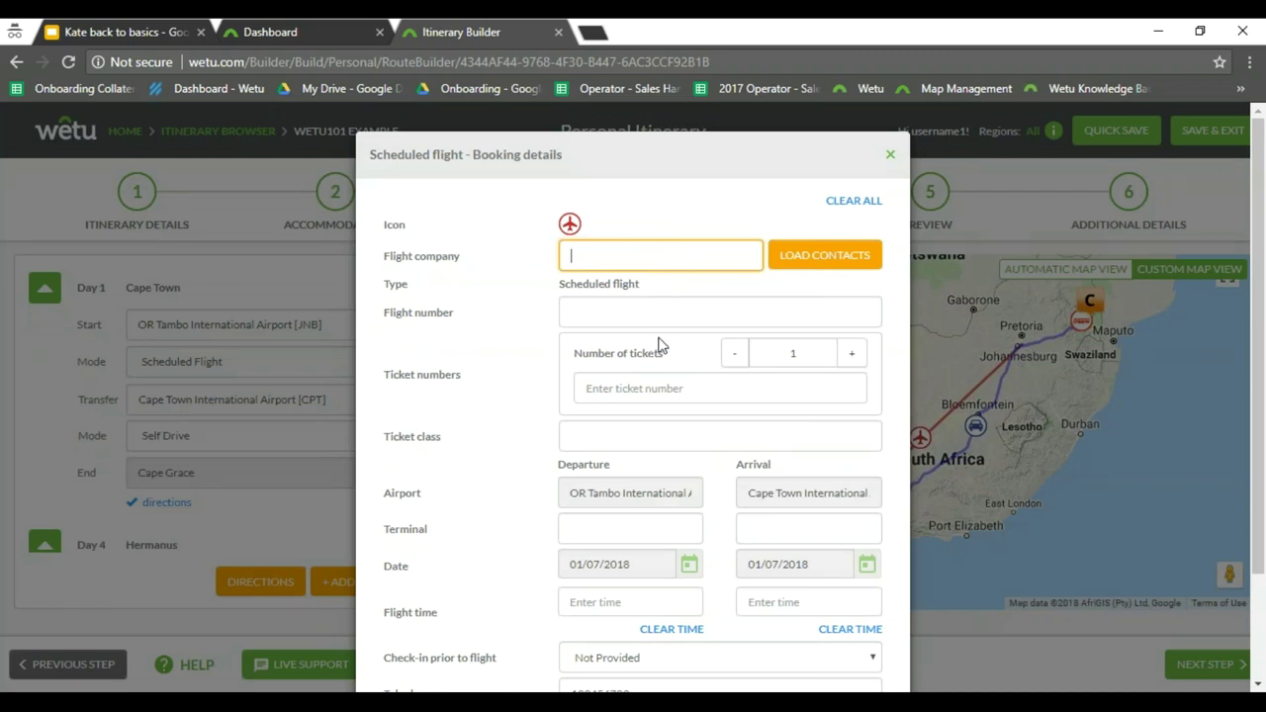
scroll(664, 320, "down", 2)
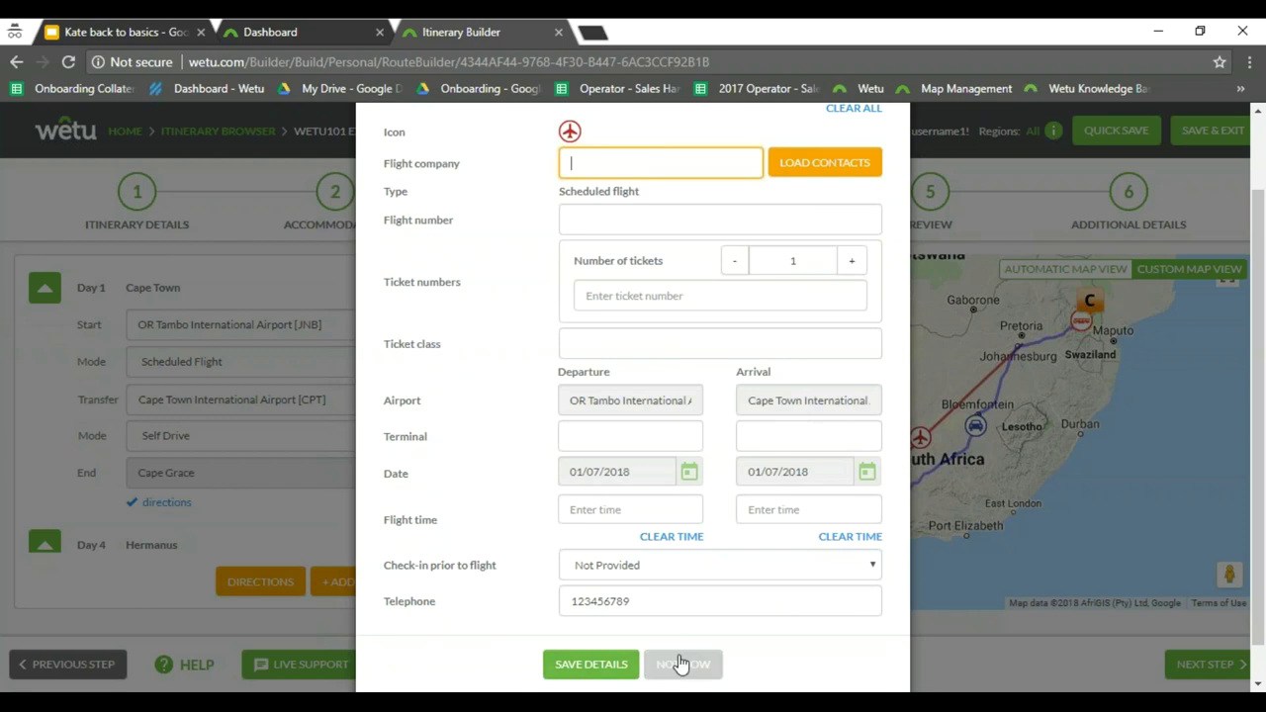
left_click(590, 665)
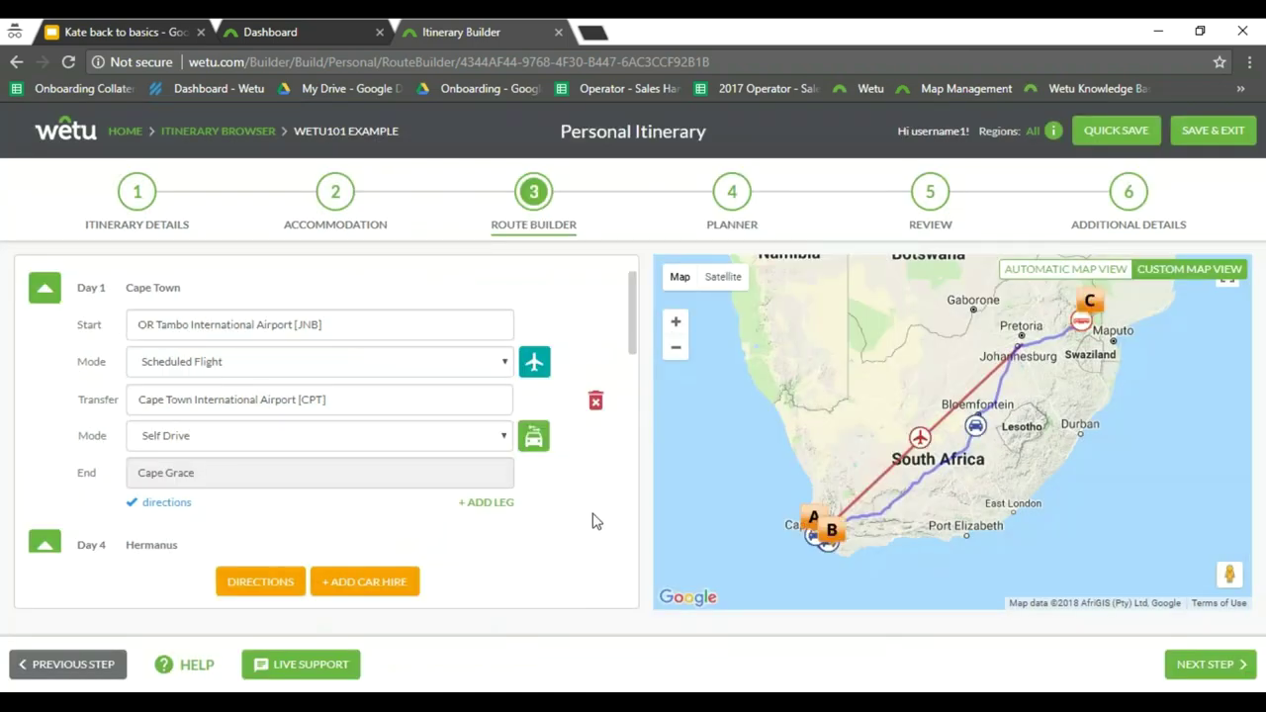
Set the icon of the Day 1 self-drive leg to Cape Grace to the cyclist and save the route details
left_click(534, 437)
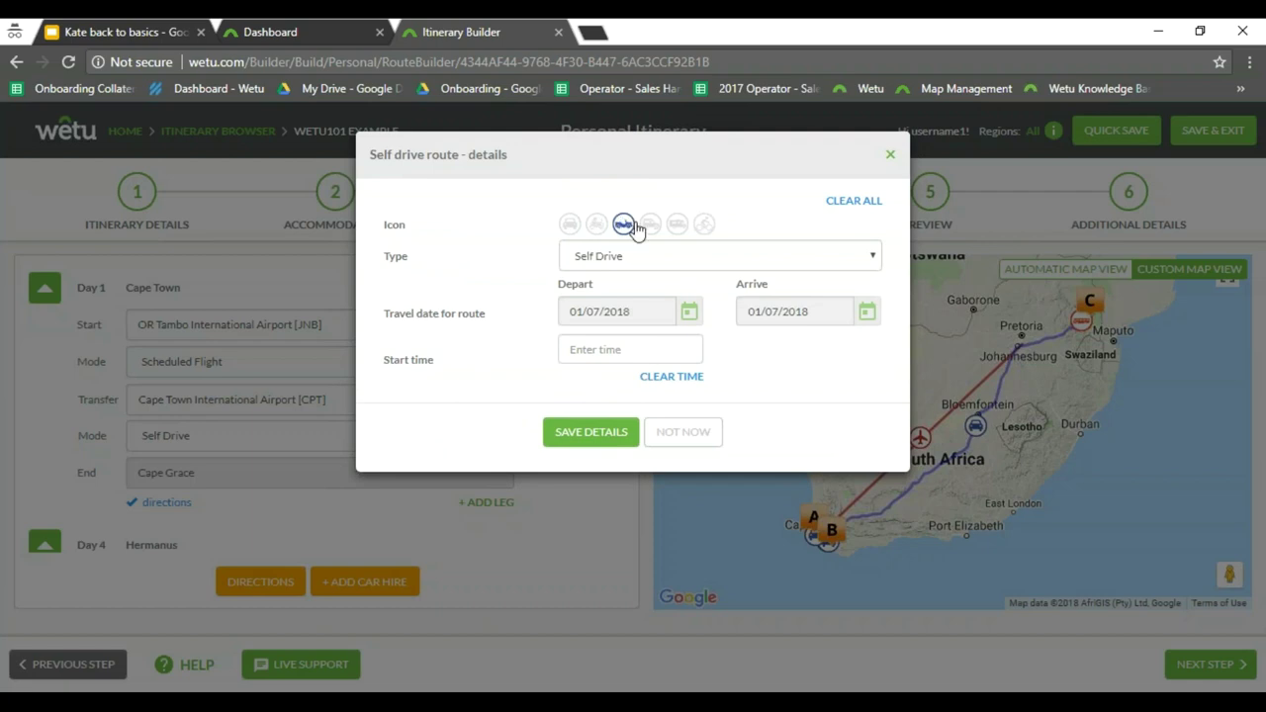
left_click(682, 244)
left_click(682, 247)
left_click(705, 225)
left_click(623, 450)
Set the Day 7 transfer to Lion Sands Ivory Lodge to the cyclist icon, look through the transfer types, and save the details
scroll(554, 499, "down", 8)
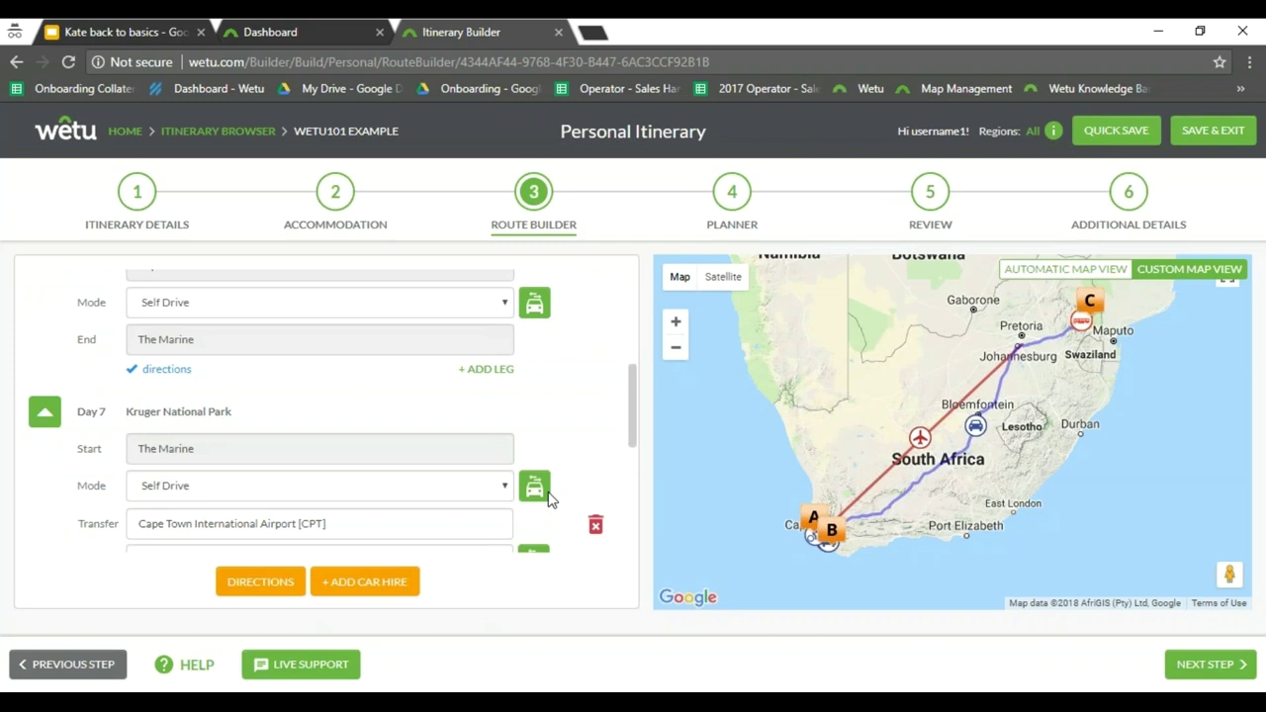
scroll(542, 495, "down", 4)
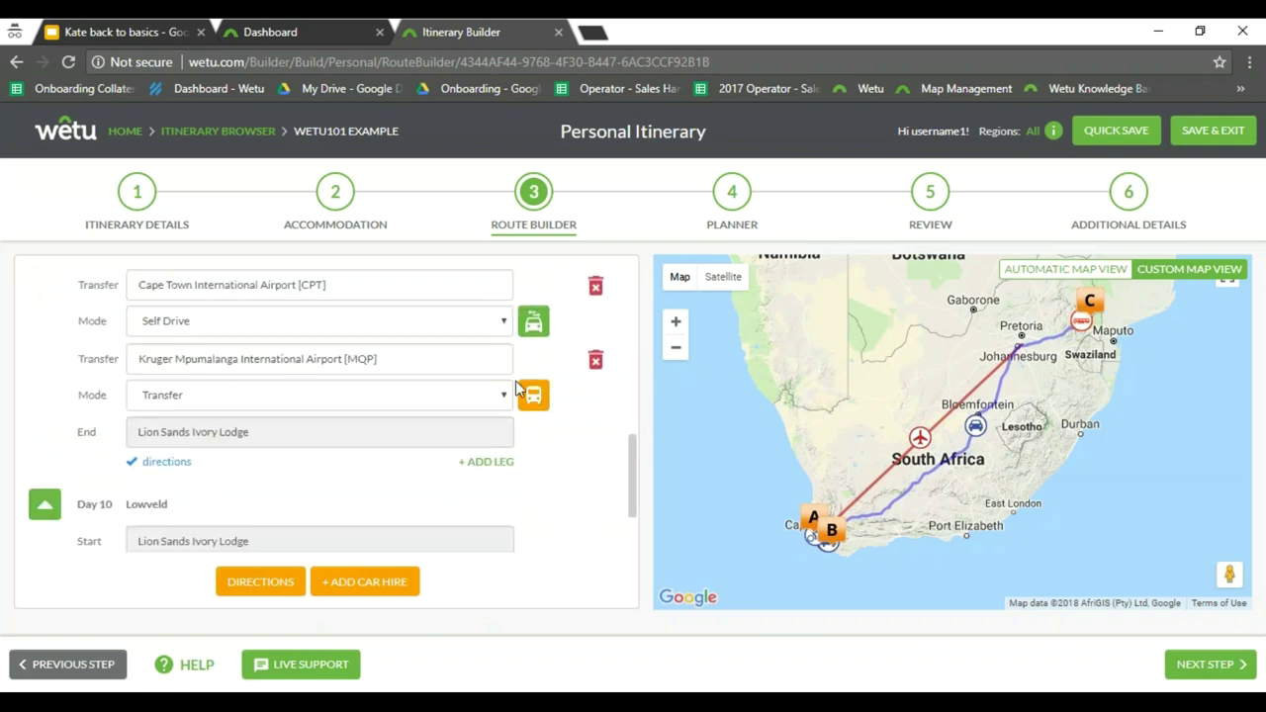
left_click(533, 395)
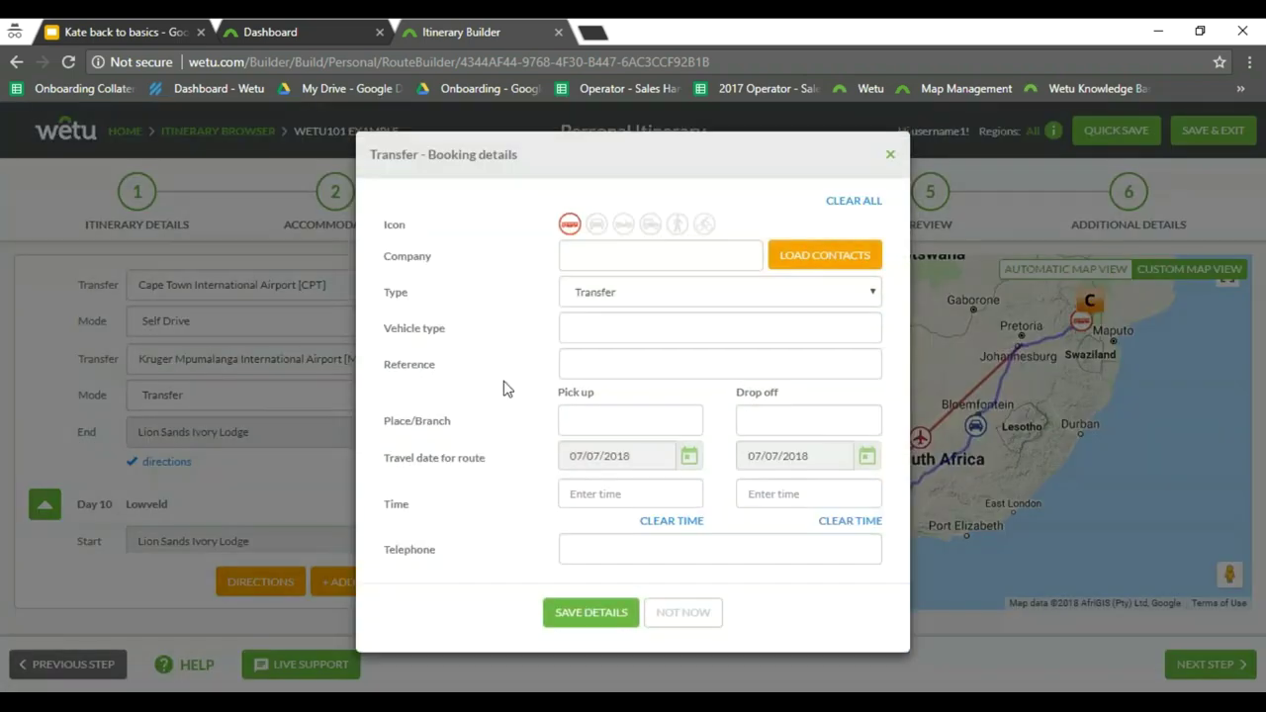
left_click(650, 225)
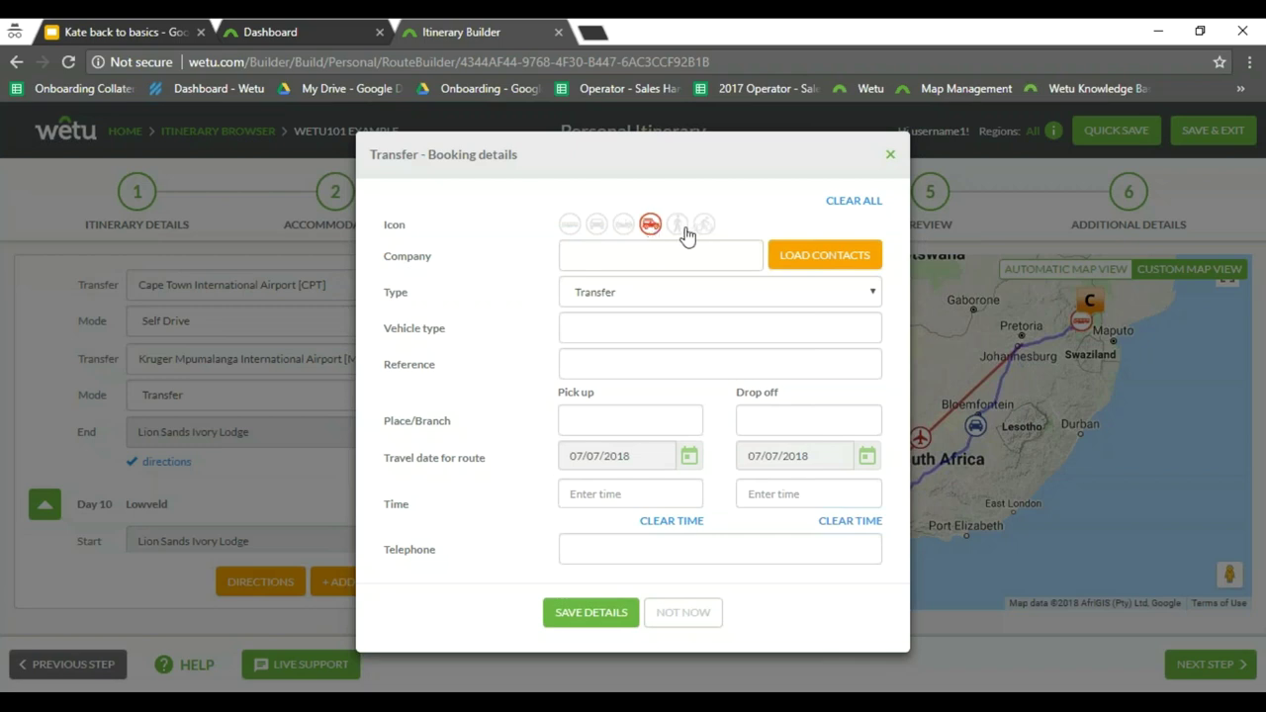
left_click(681, 227)
left_click(704, 226)
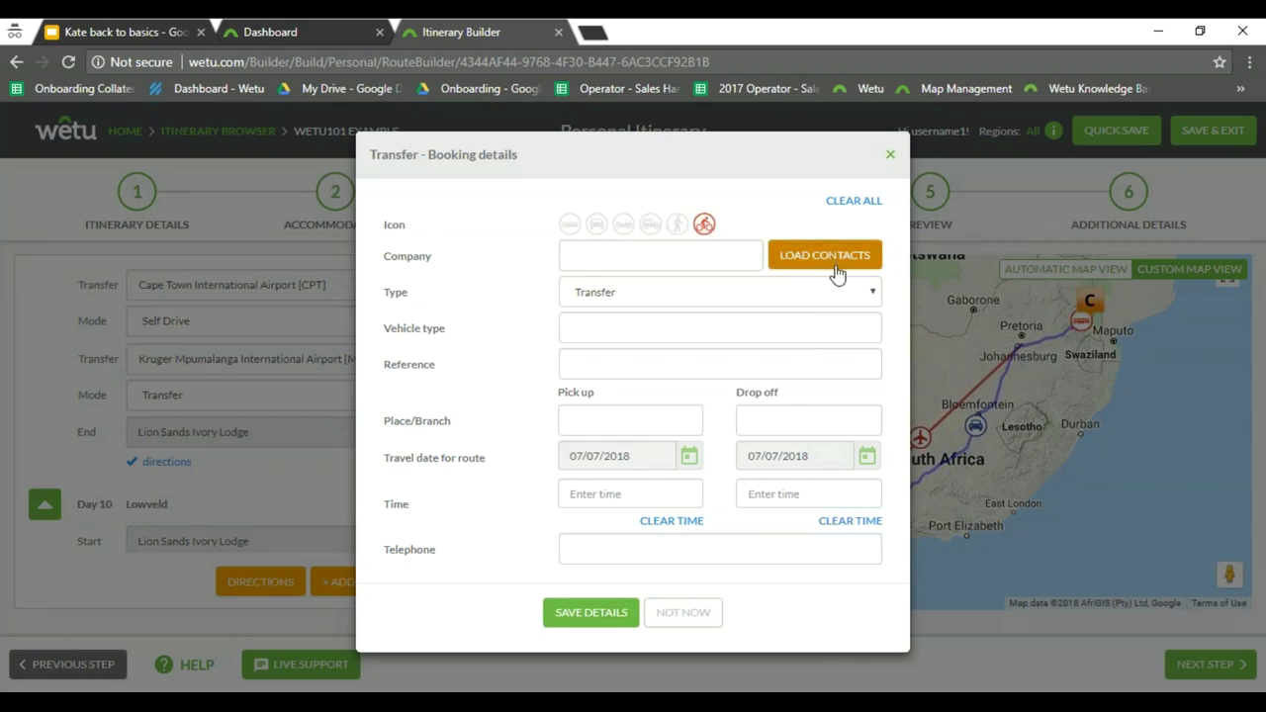
left_click(624, 292)
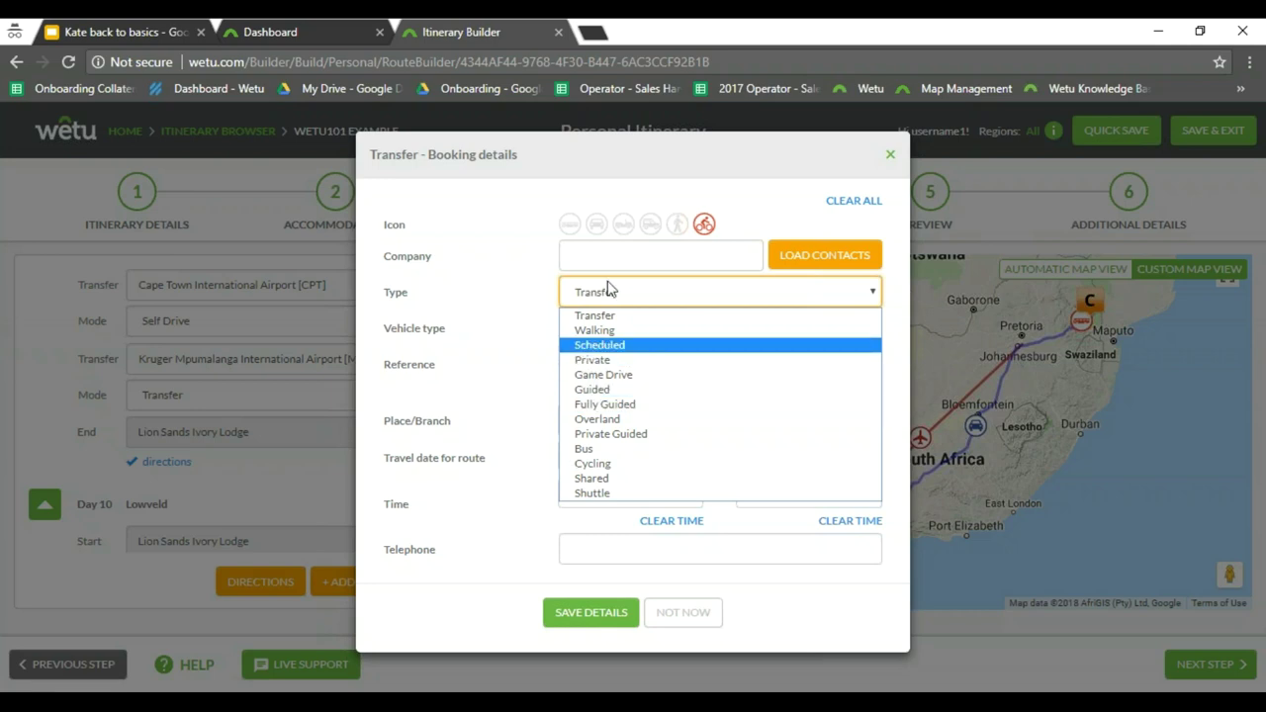
left_click(530, 364)
left_click(482, 373)
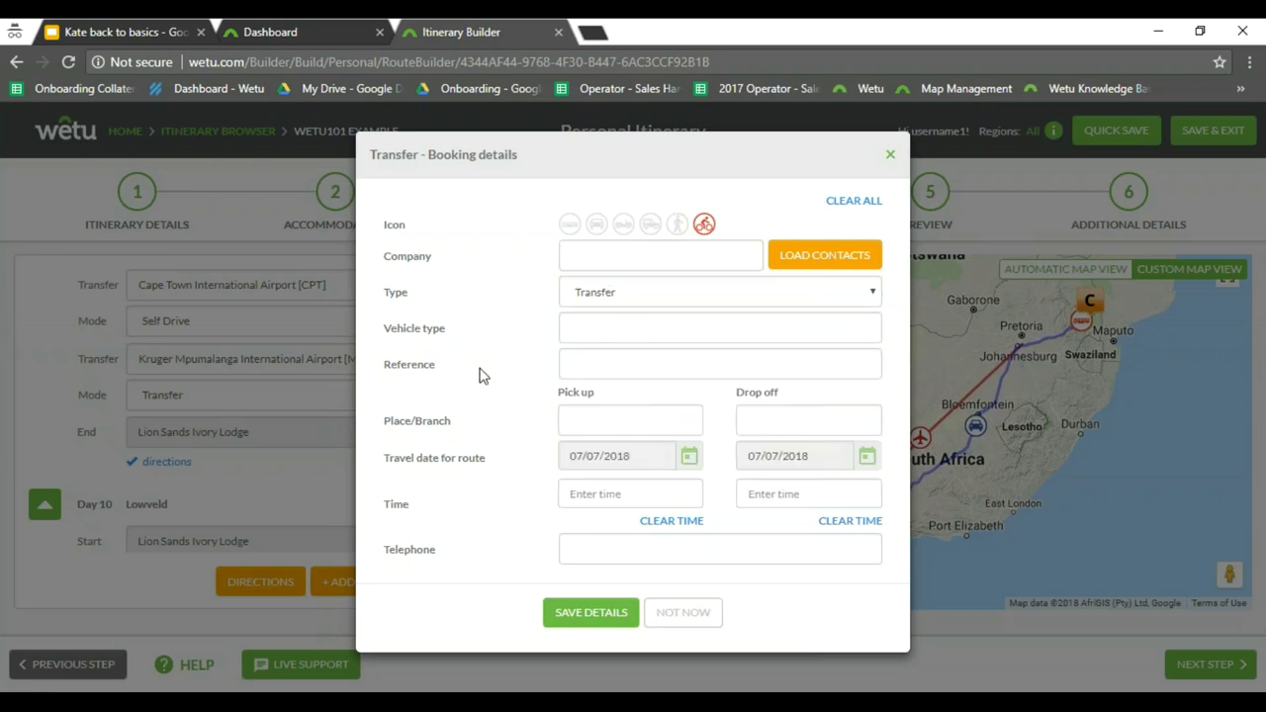
left_click(574, 618)
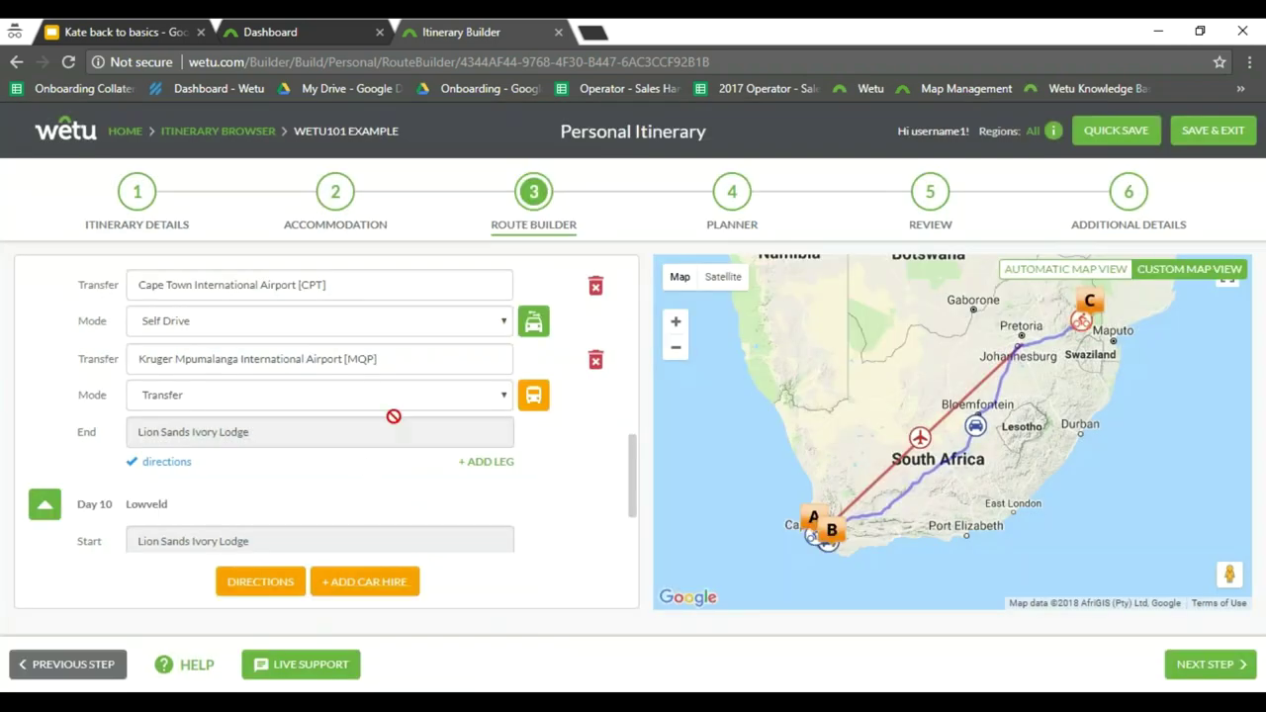
Change the Day 7 mode from Cape Town International Airport to Kruger Mpumalanga International Airport to Scheduled Flight
scroll(386, 416, "down", 1)
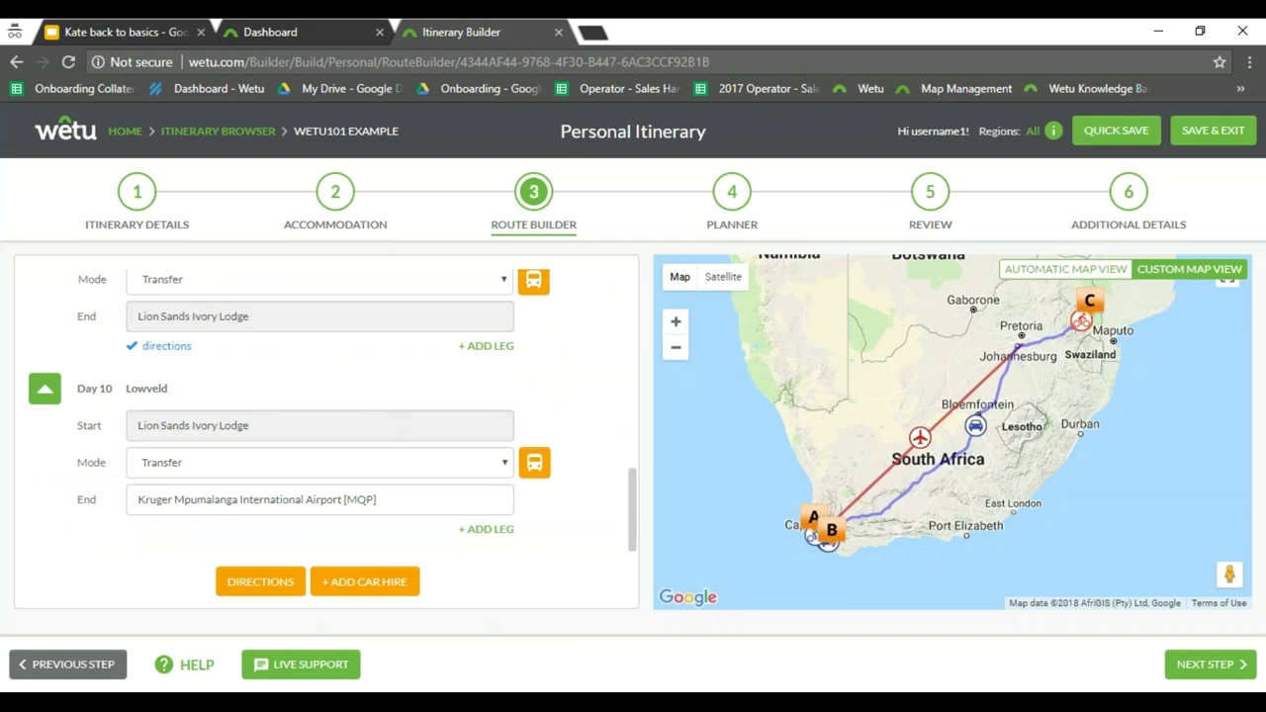
scroll(923, 455, "up", 1)
scroll(399, 410, "up", 3)
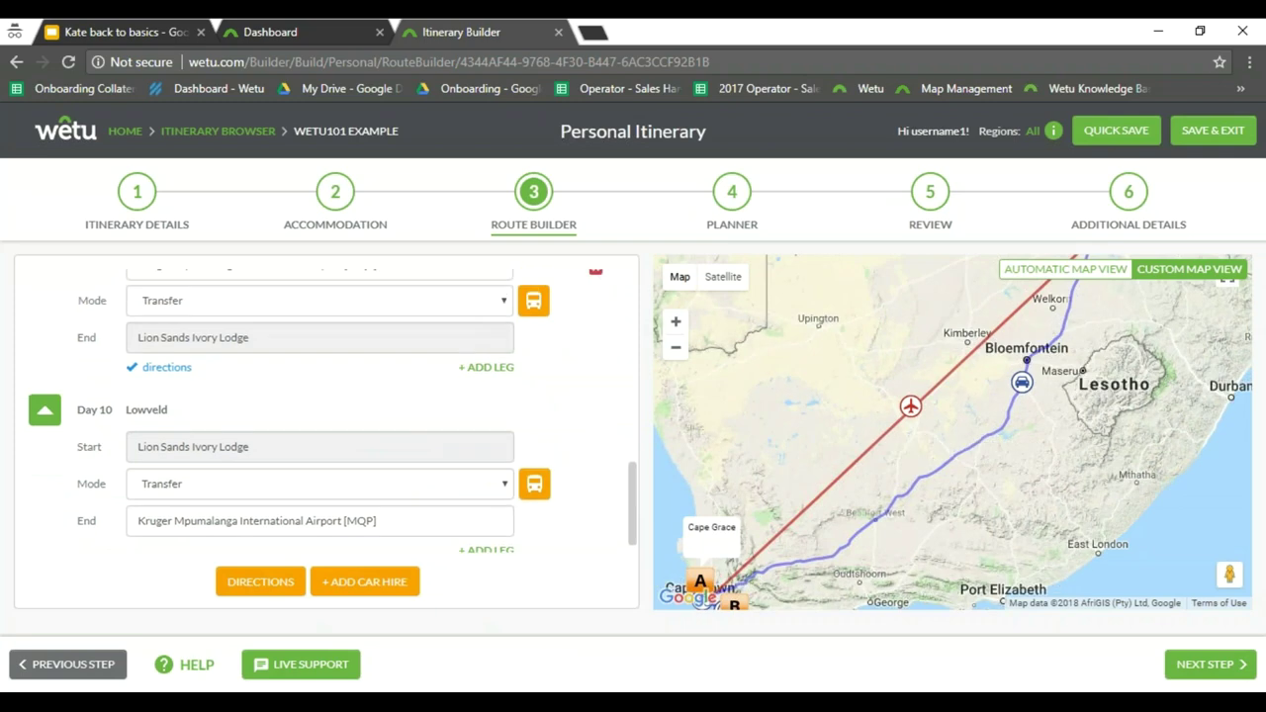
left_click(306, 389)
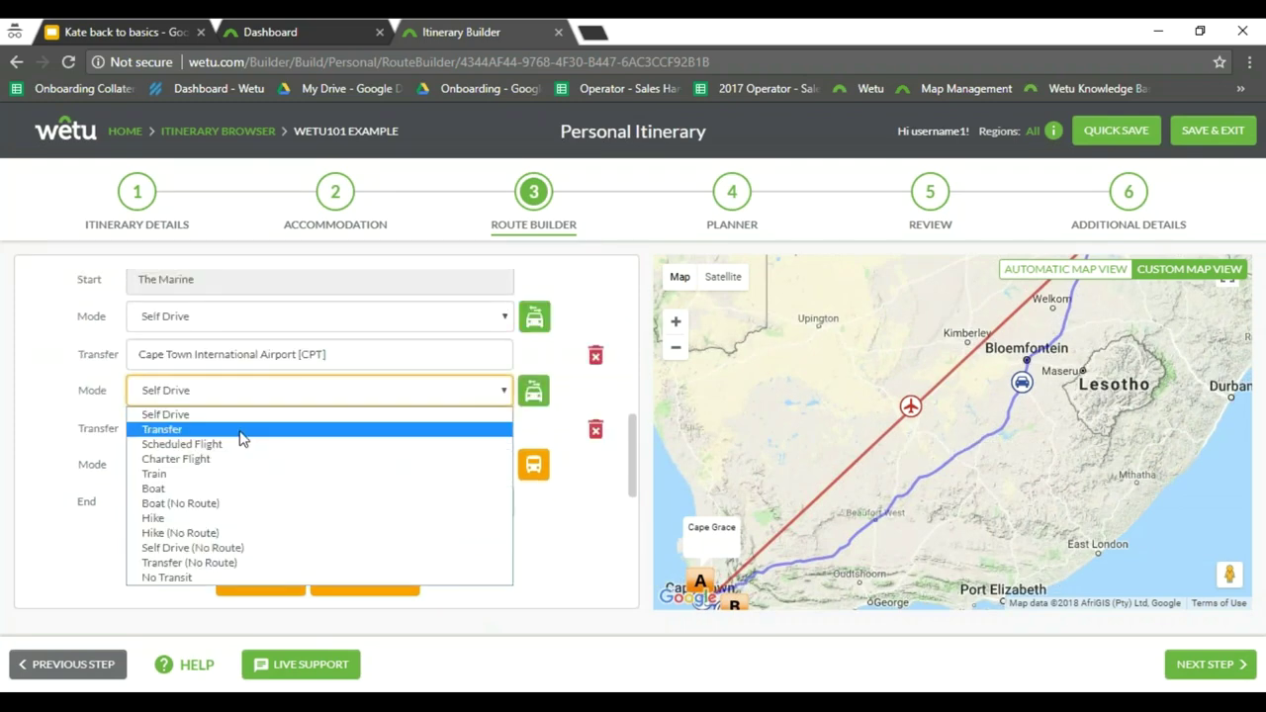
left_click(235, 446)
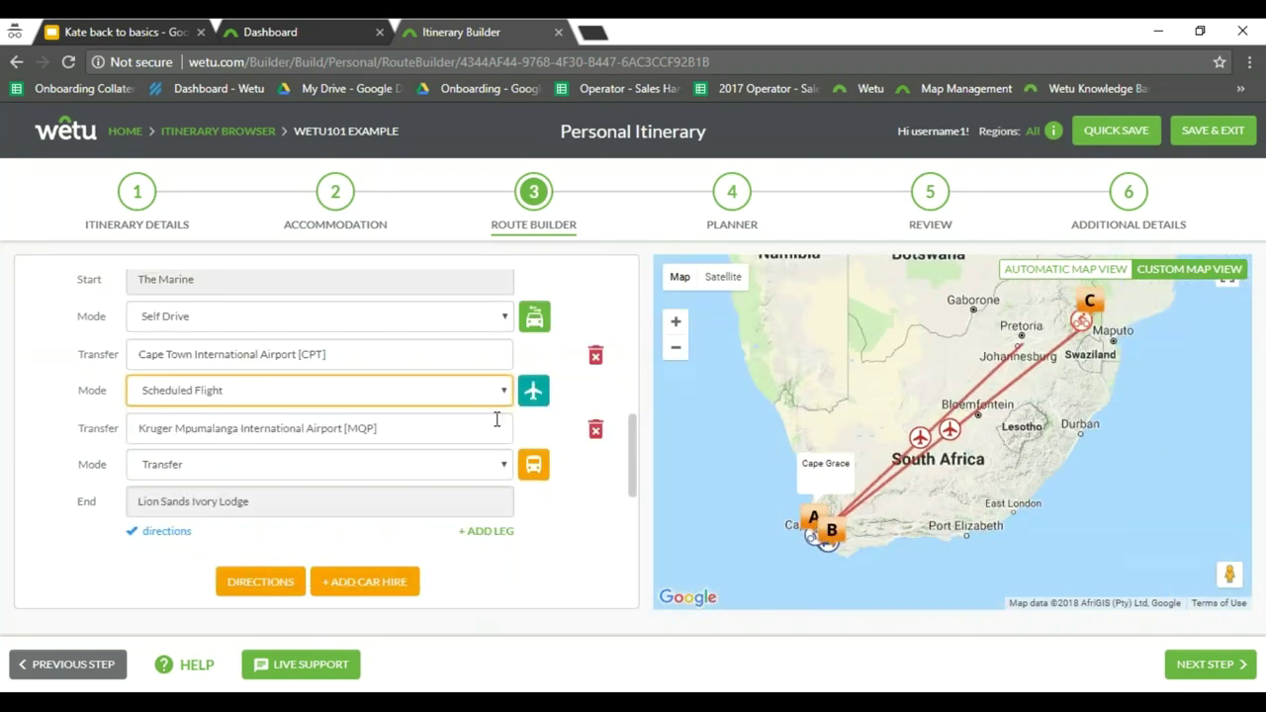
Quick save the itinerary in the Planner and set the Day 1 check-in time at Cape Grace to 14:00
scroll(577, 487, "down", 1)
scroll(577, 486, "down", 3)
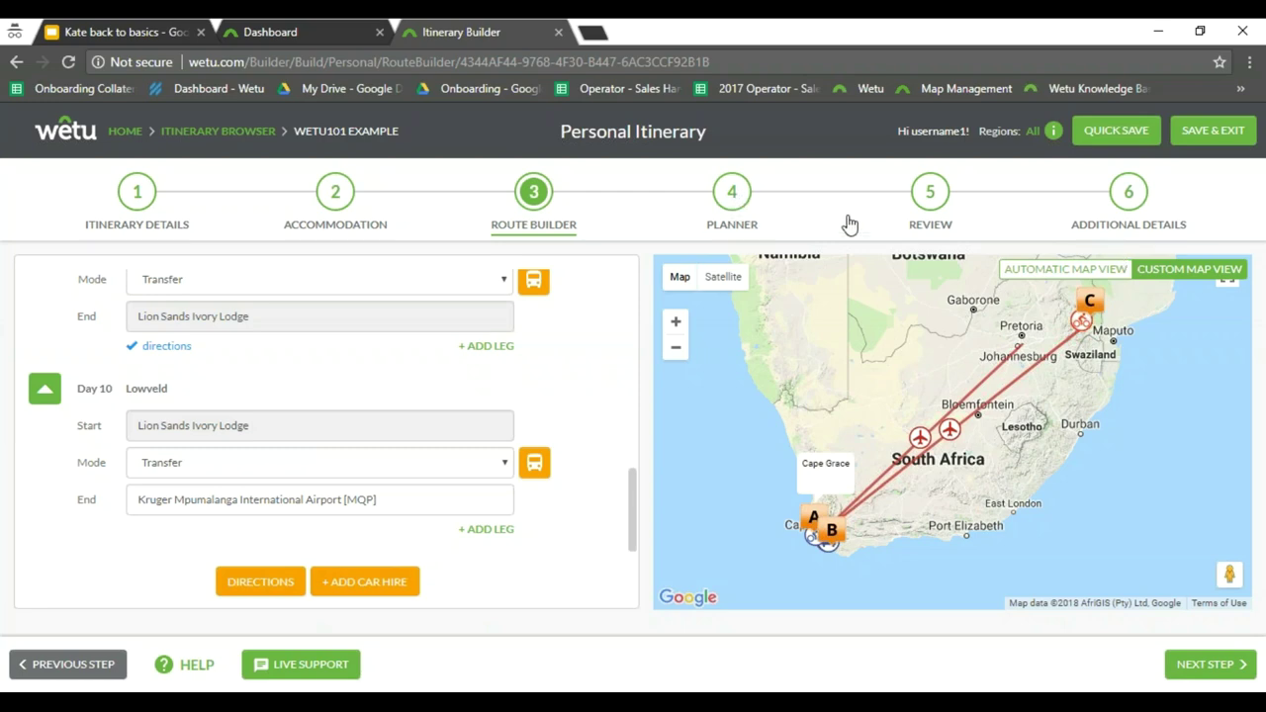
left_click(741, 195)
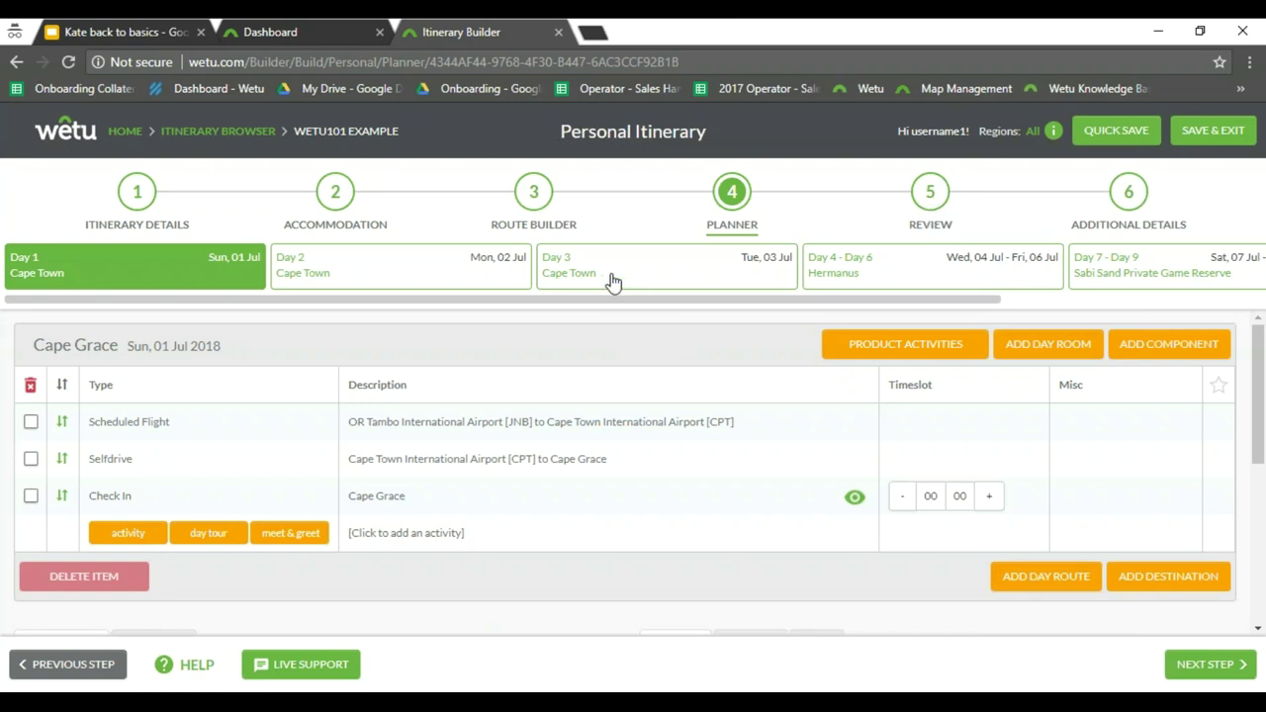
left_click(1110, 135)
left_click(933, 495)
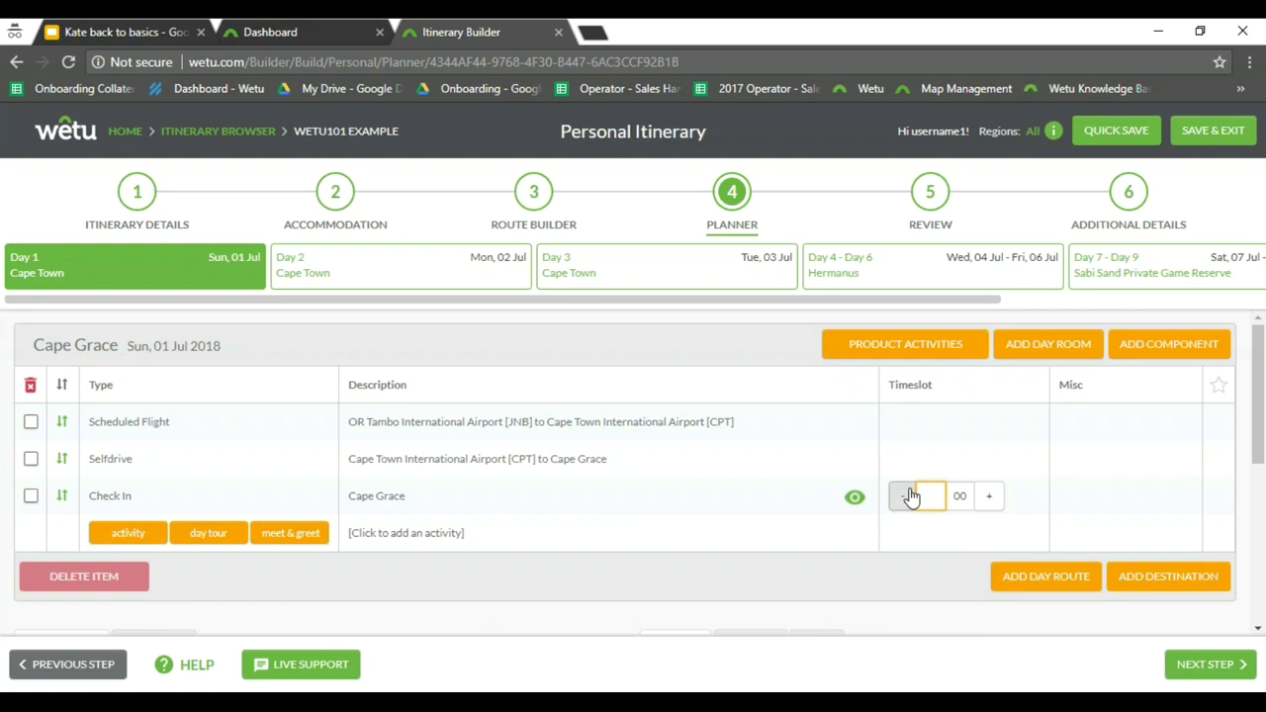
left_click(918, 540)
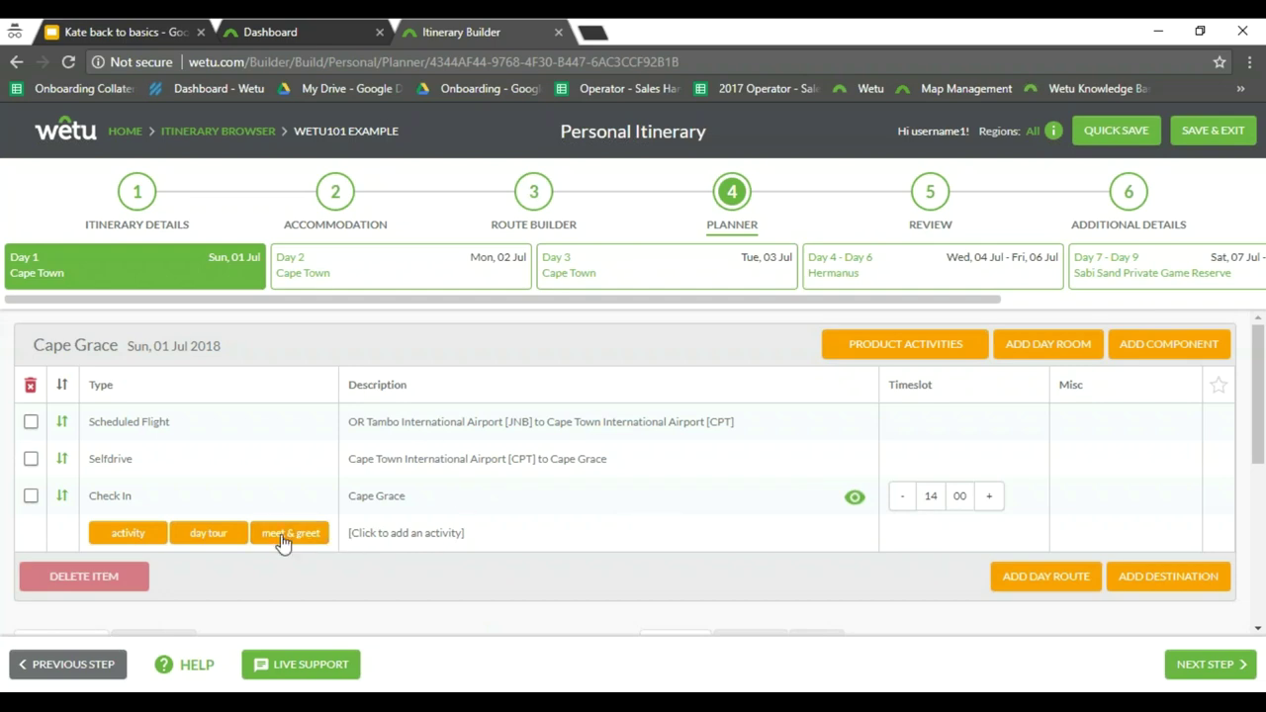
Add the "Cape Town M&G - VIP" meet and greet to Day 1 with the saved contact's details, and place it directly after the scheduled flight
left_click(315, 536)
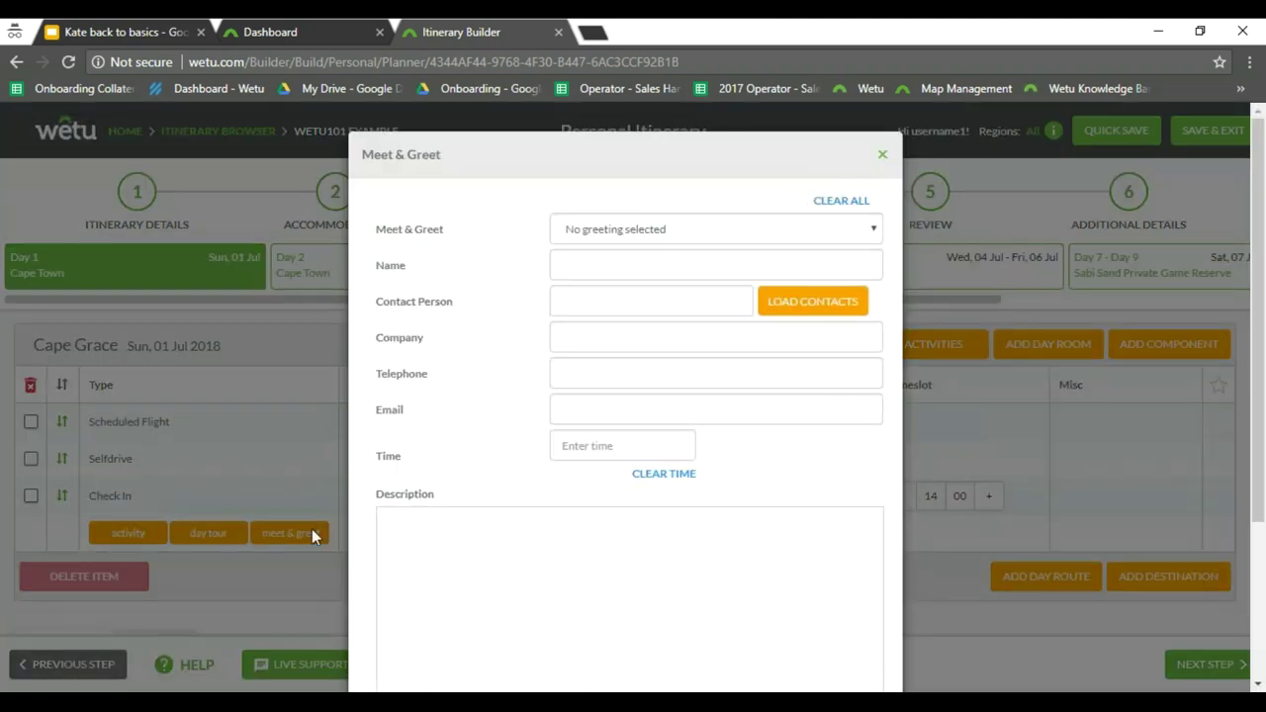
left_click(806, 237)
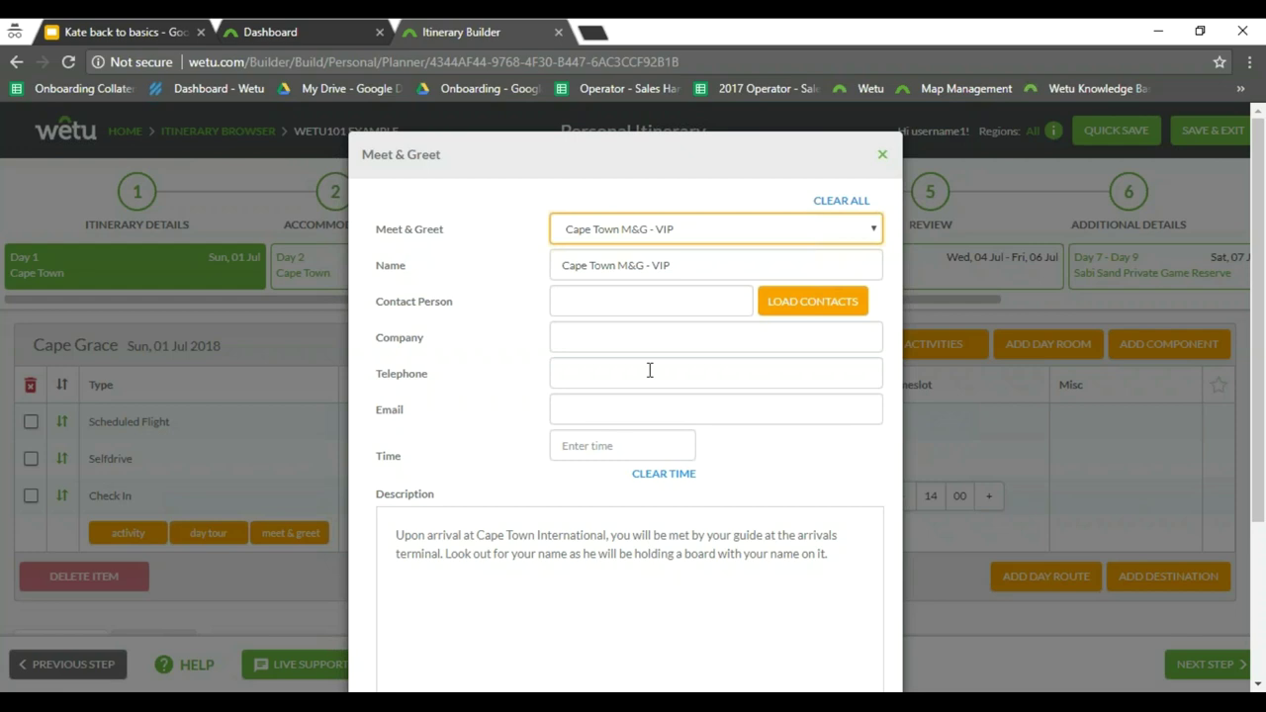
left_click(812, 301)
left_click(412, 337)
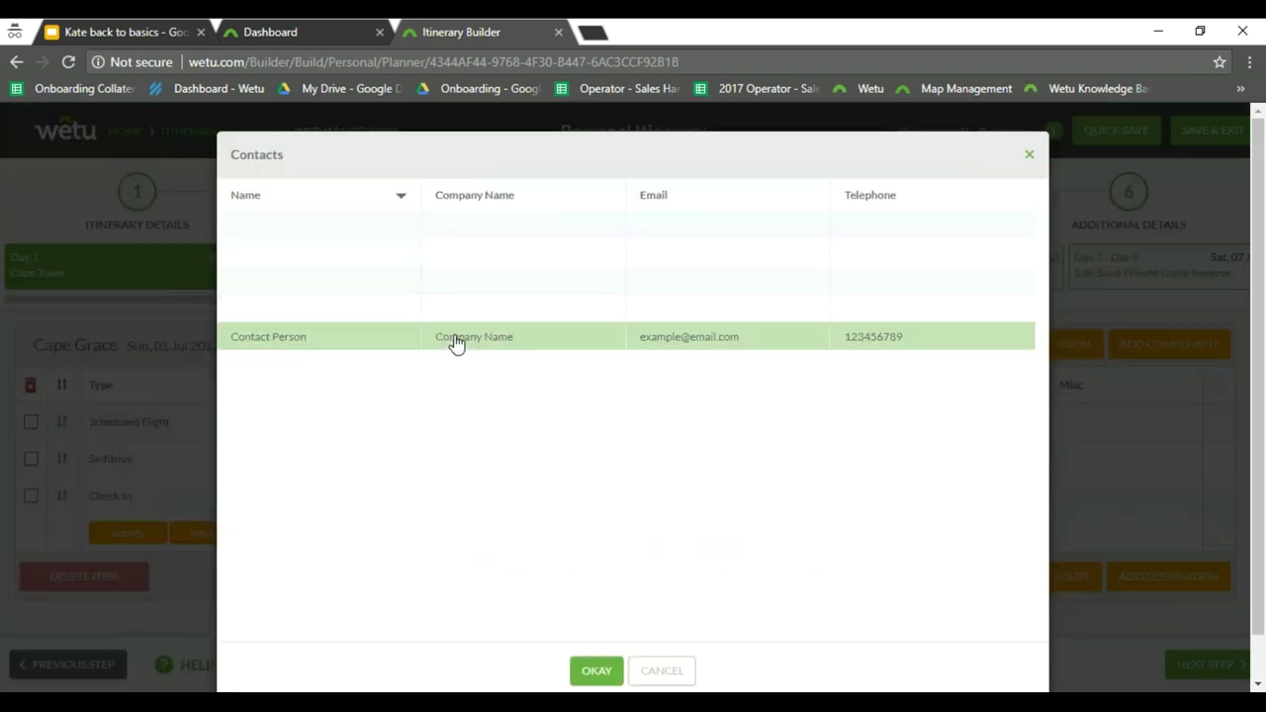
left_click(595, 670)
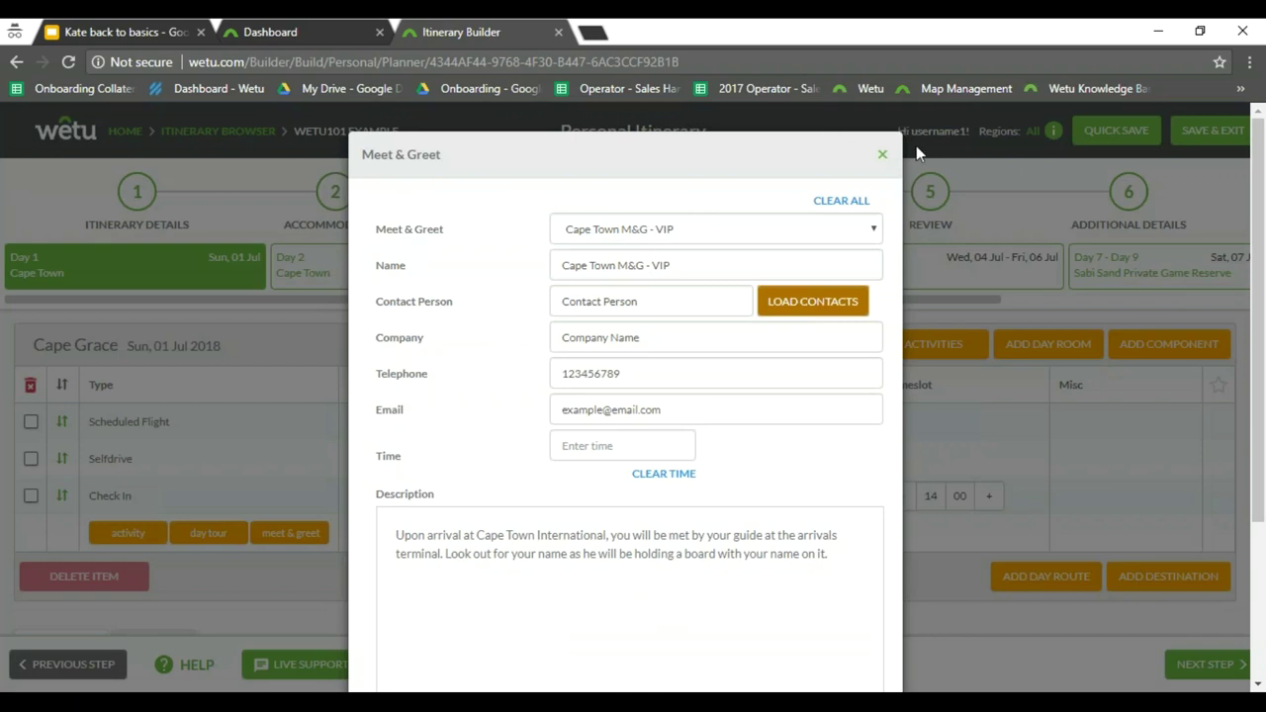
scroll(534, 536, "down", 3)
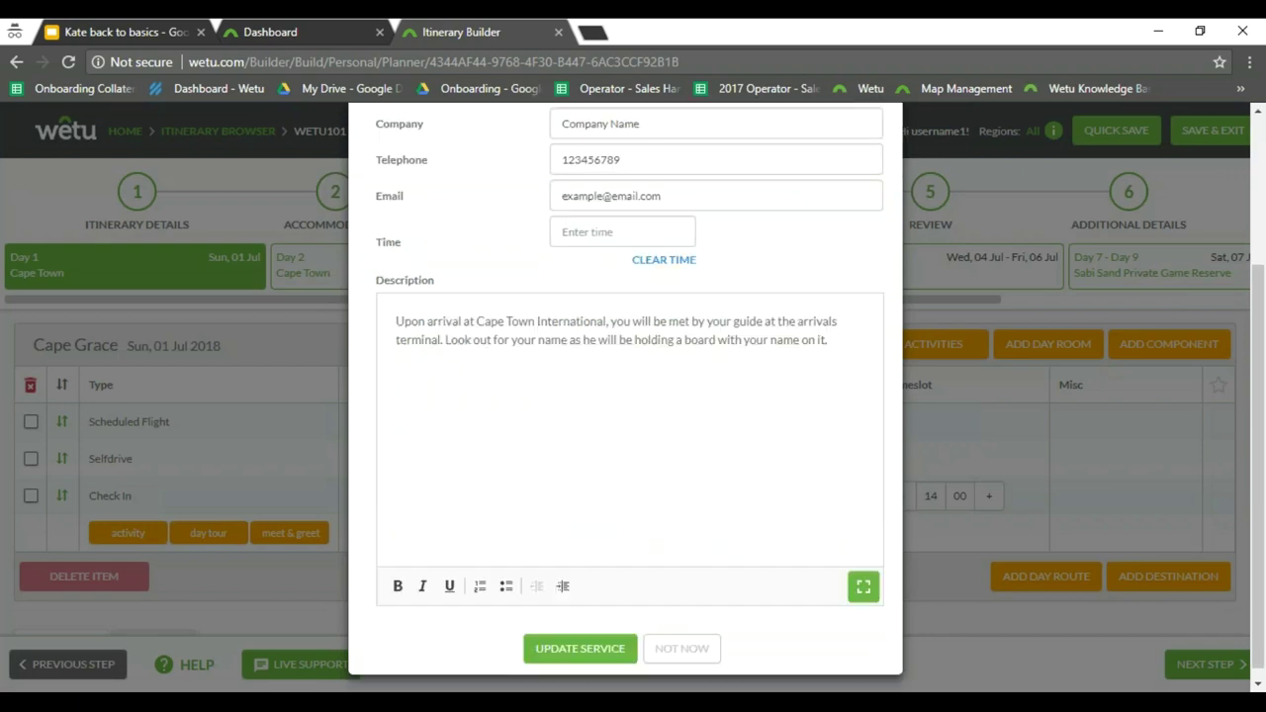
left_click(608, 644)
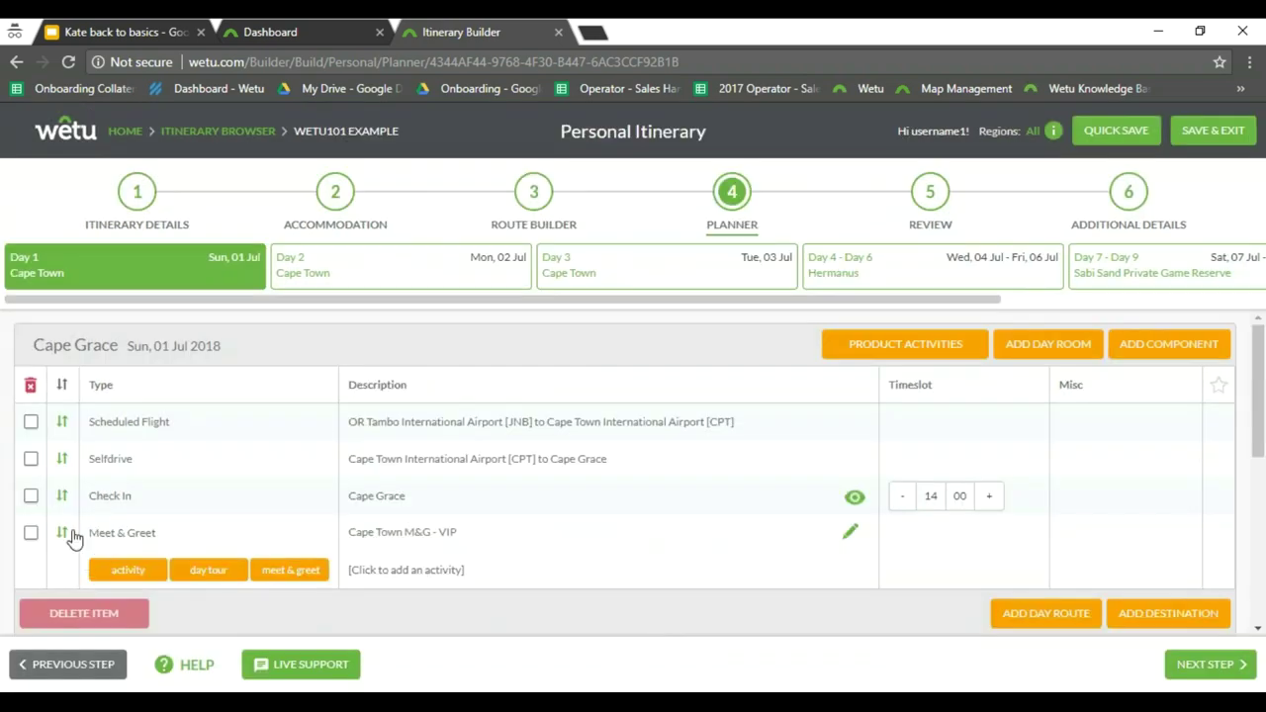
left_click_drag(61, 539, 62, 461)
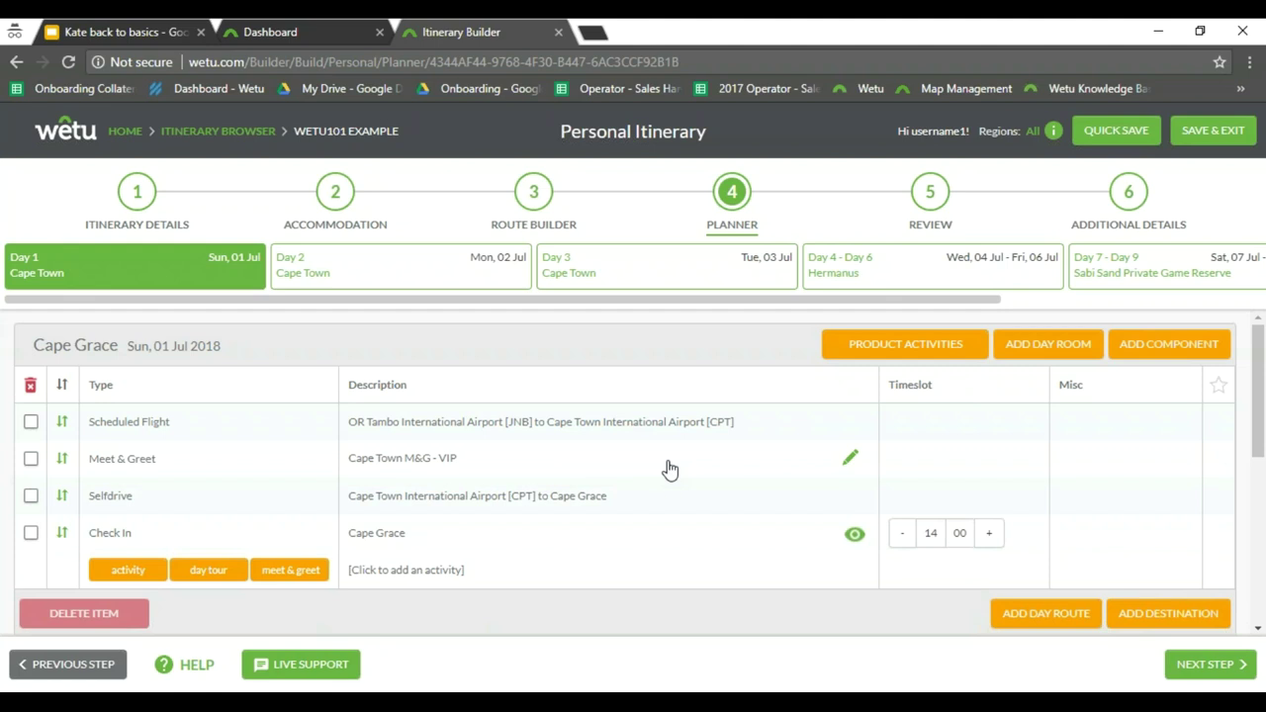
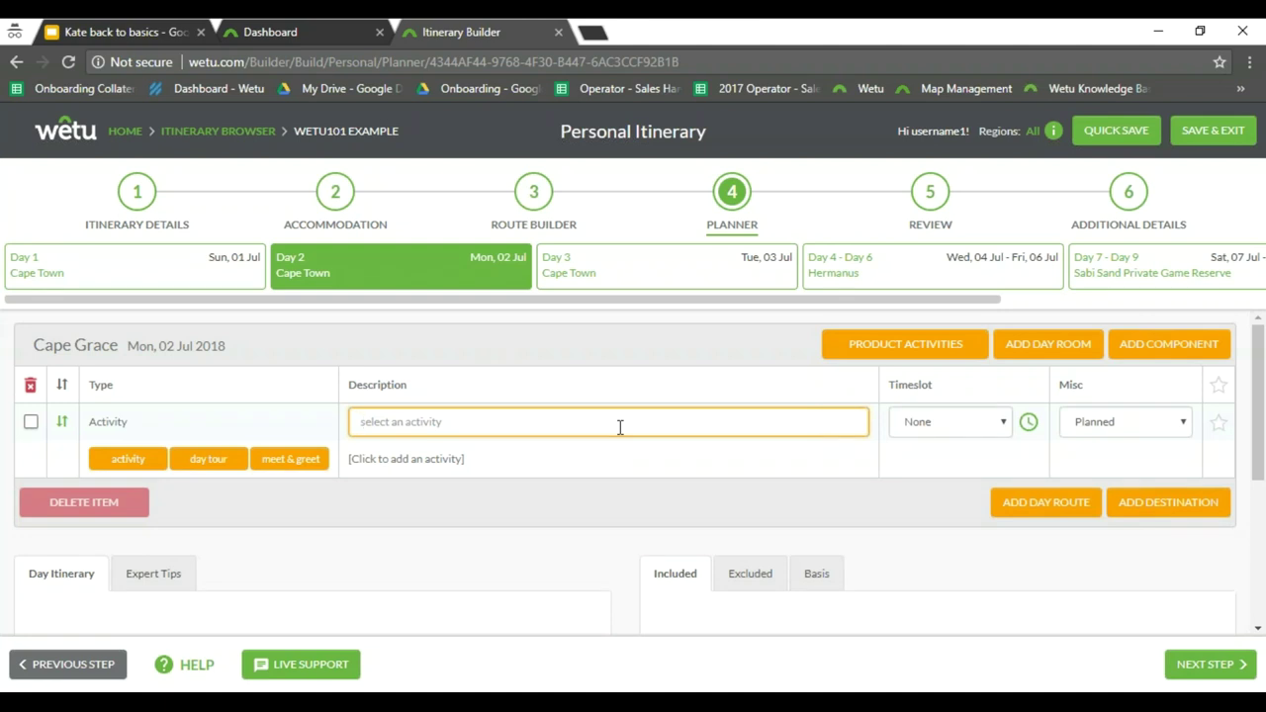
Search for "robben island" and add Robben Island as an activity on Day 2
type("robeen")
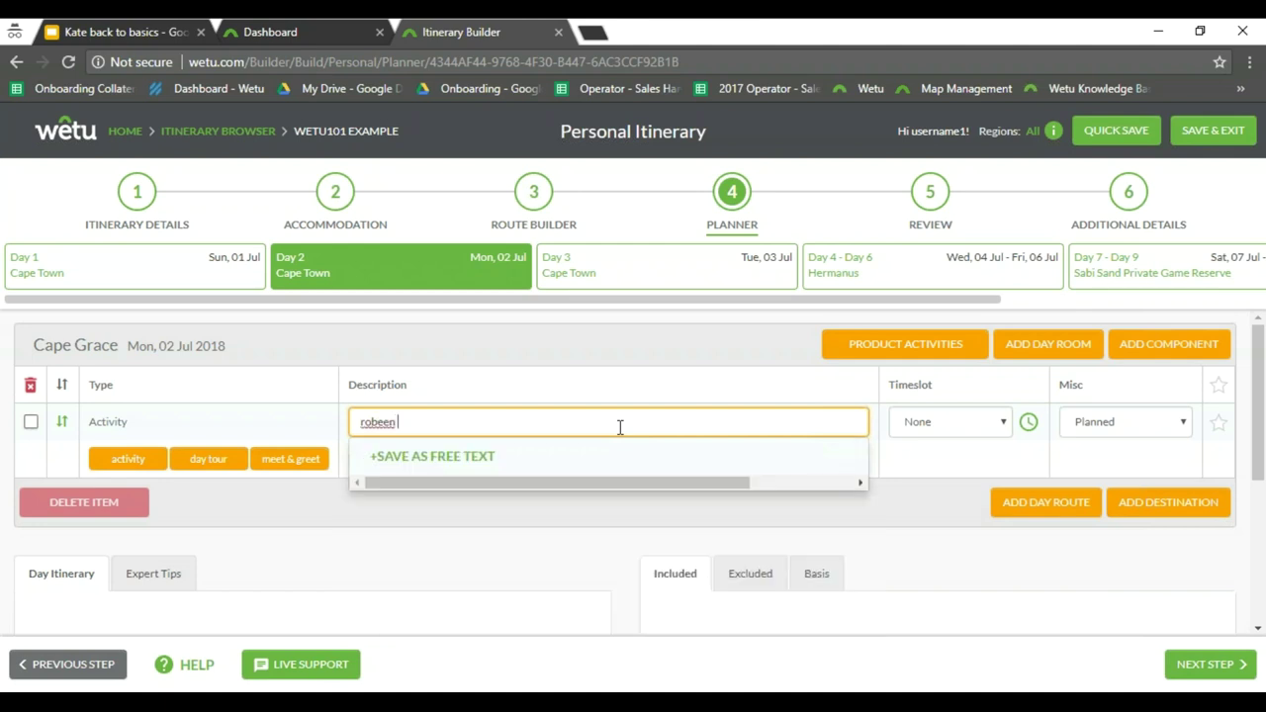
key("BackSpace")
key("BackSpace")
key("BackSpace")
key("BackSpace")
type("ben islan")
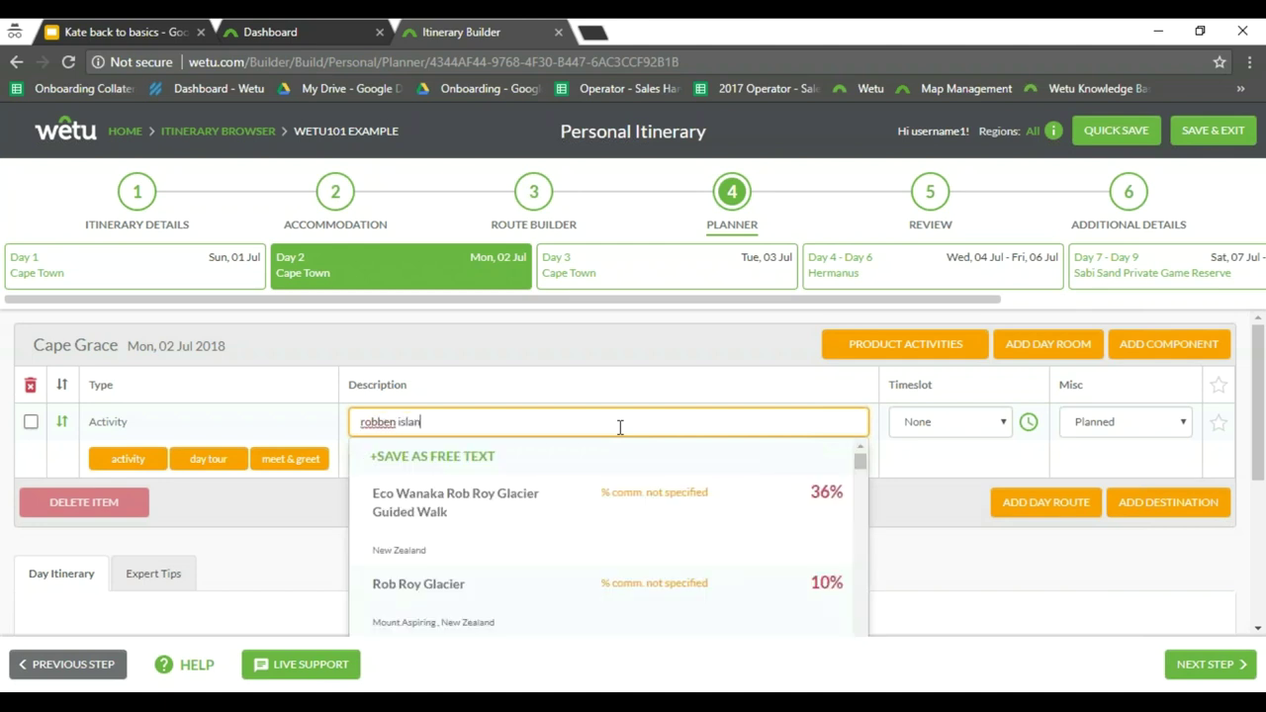
type("d")
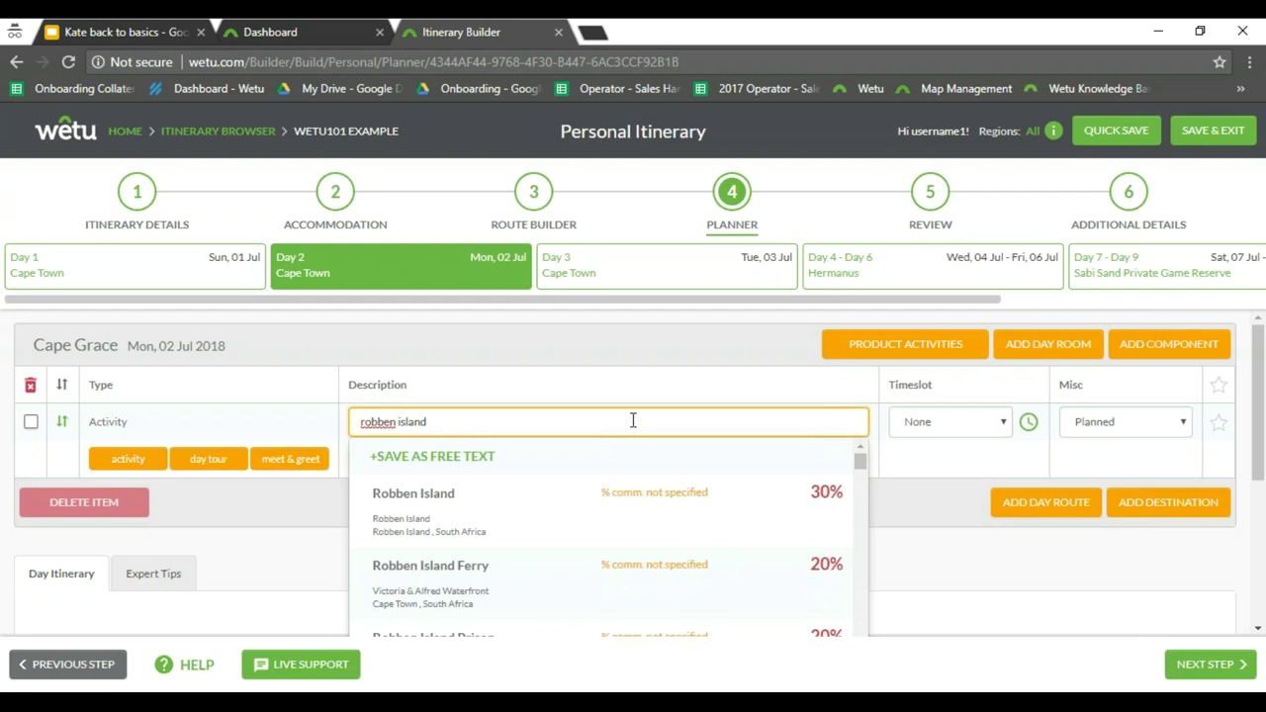
left_click(469, 508)
Add Table Mountain and kirstenbosh gardens as further activities on Day 2
left_click(399, 455)
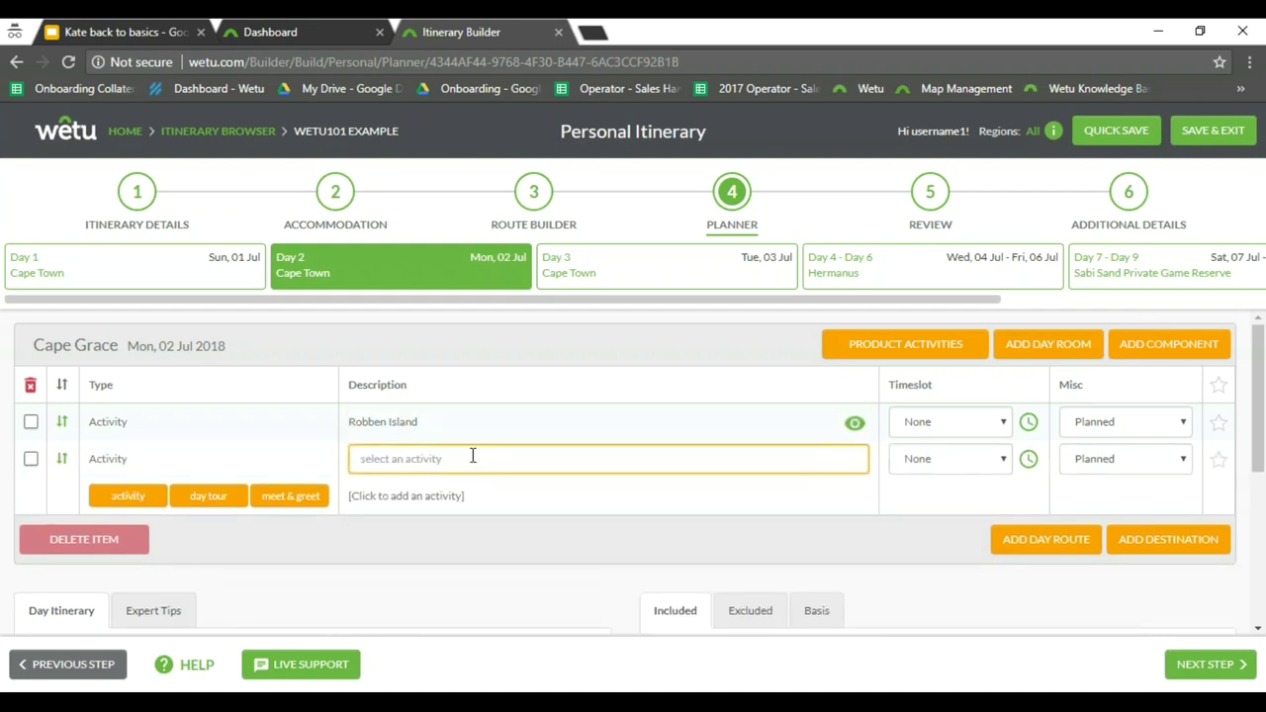
type("table mountain")
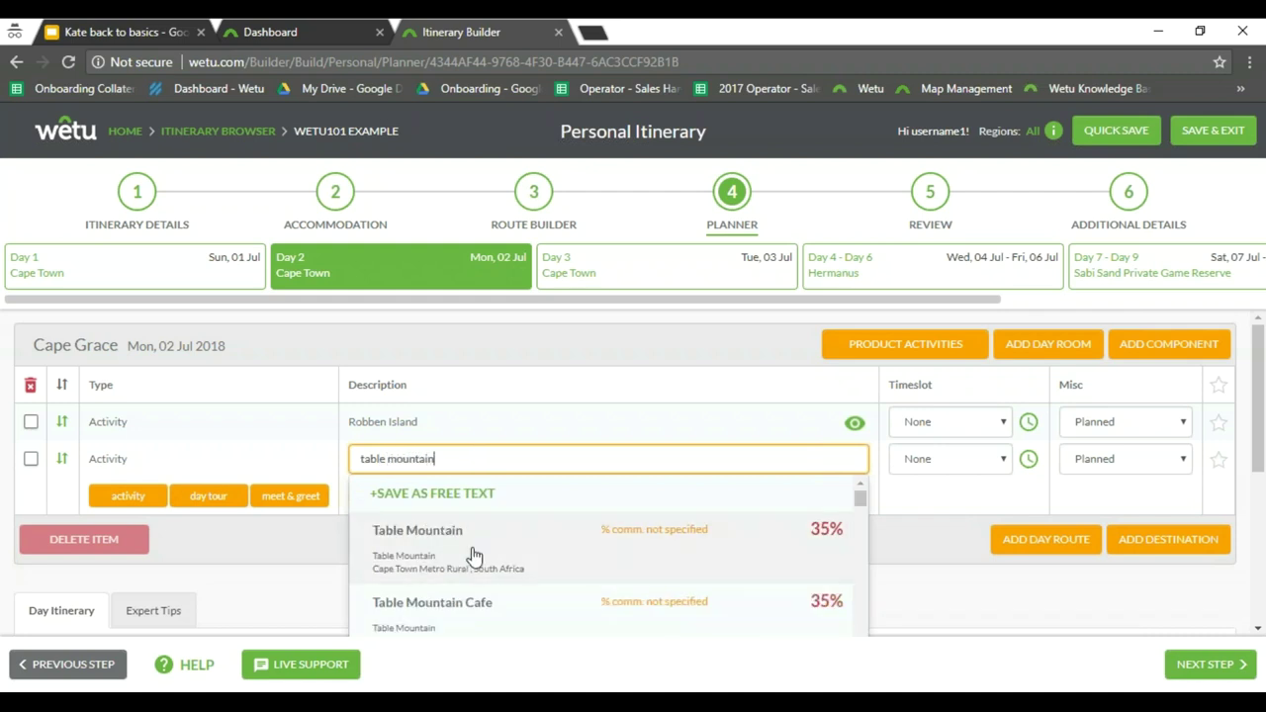
left_click(474, 556)
left_click(392, 497)
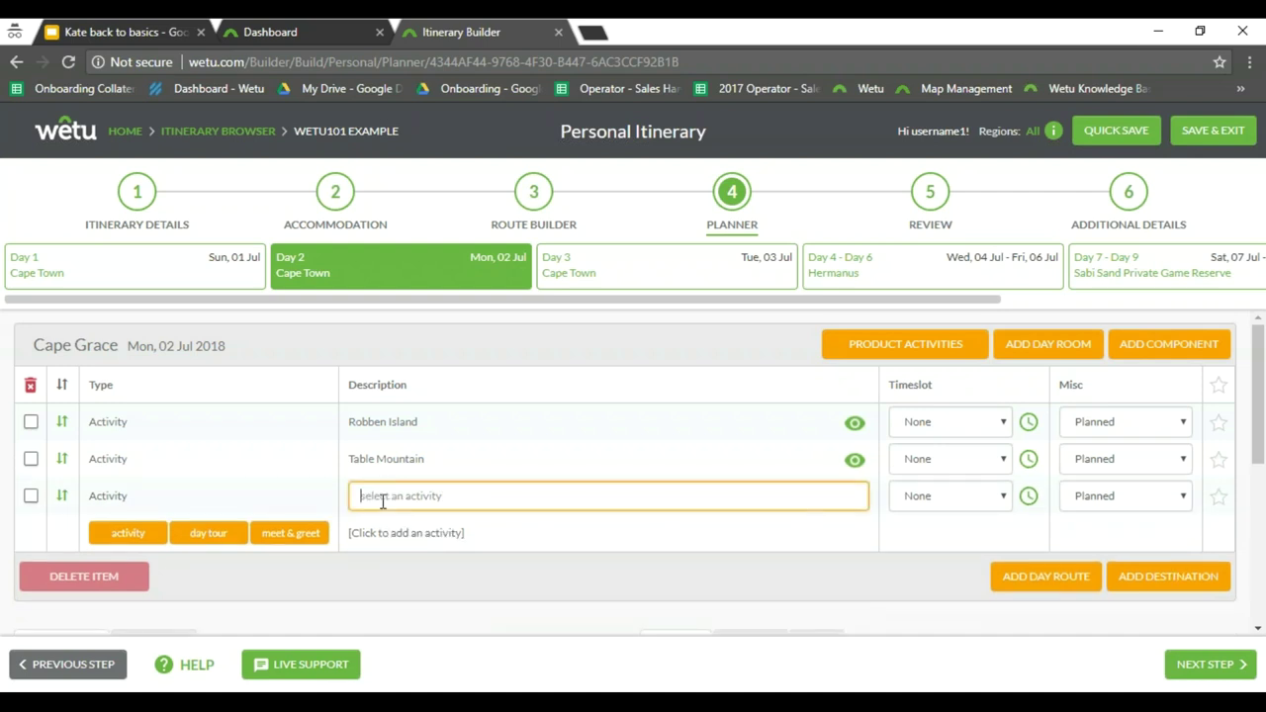
type("kirst")
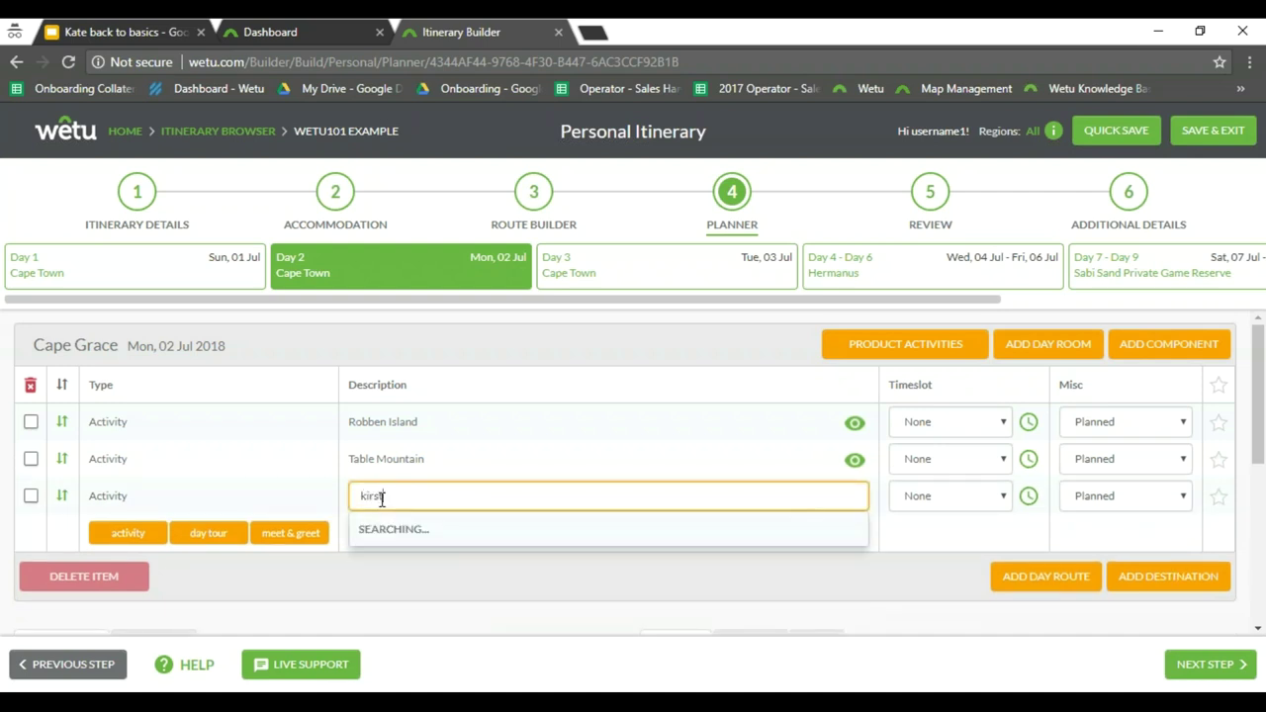
type("enbosh")
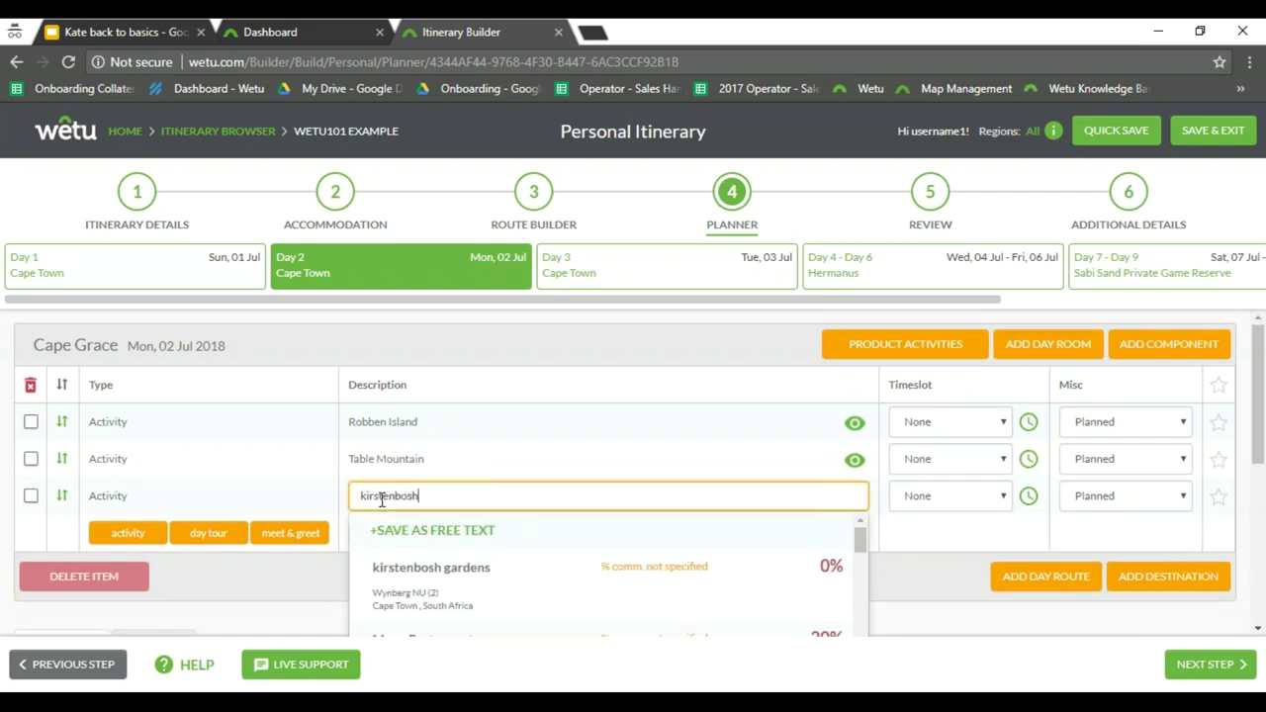
left_click(429, 599)
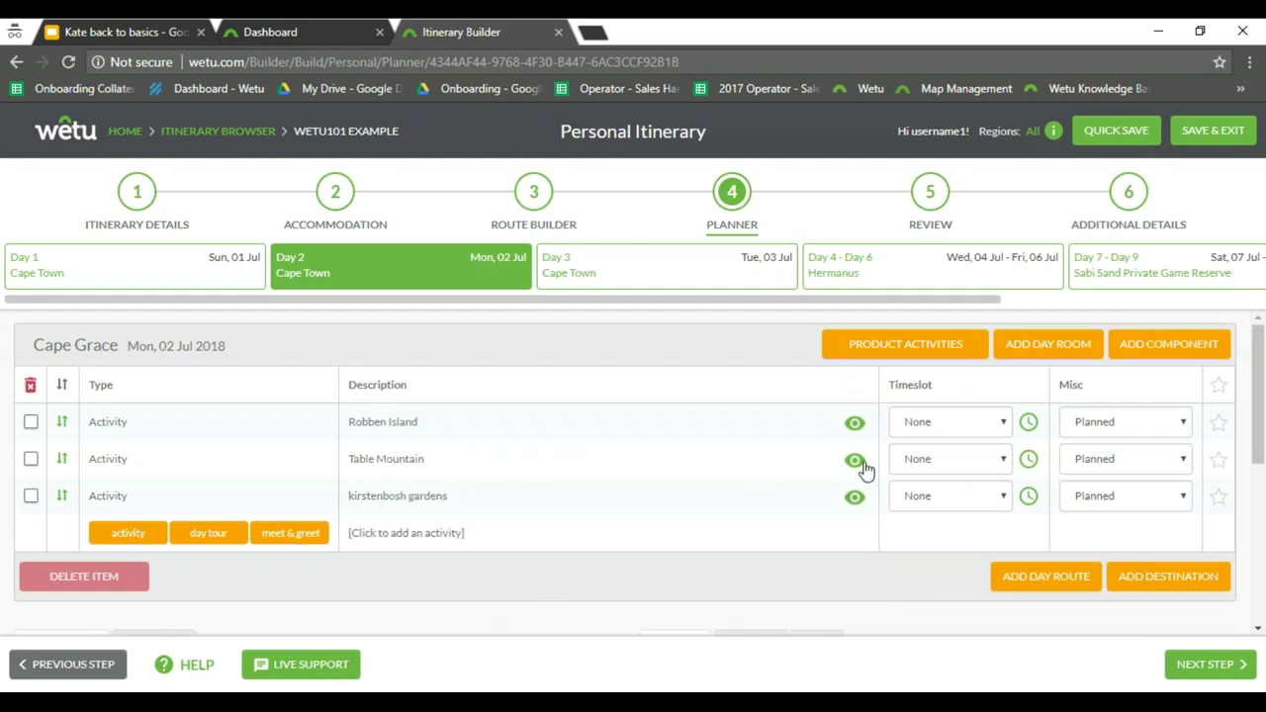
Set the timeslots to Morning for Robben Island, Afternoon for Table Mountain and Dinner for kirstenbosh gardens, and check Robben Island's Misc options without changing them
left_click(1004, 423)
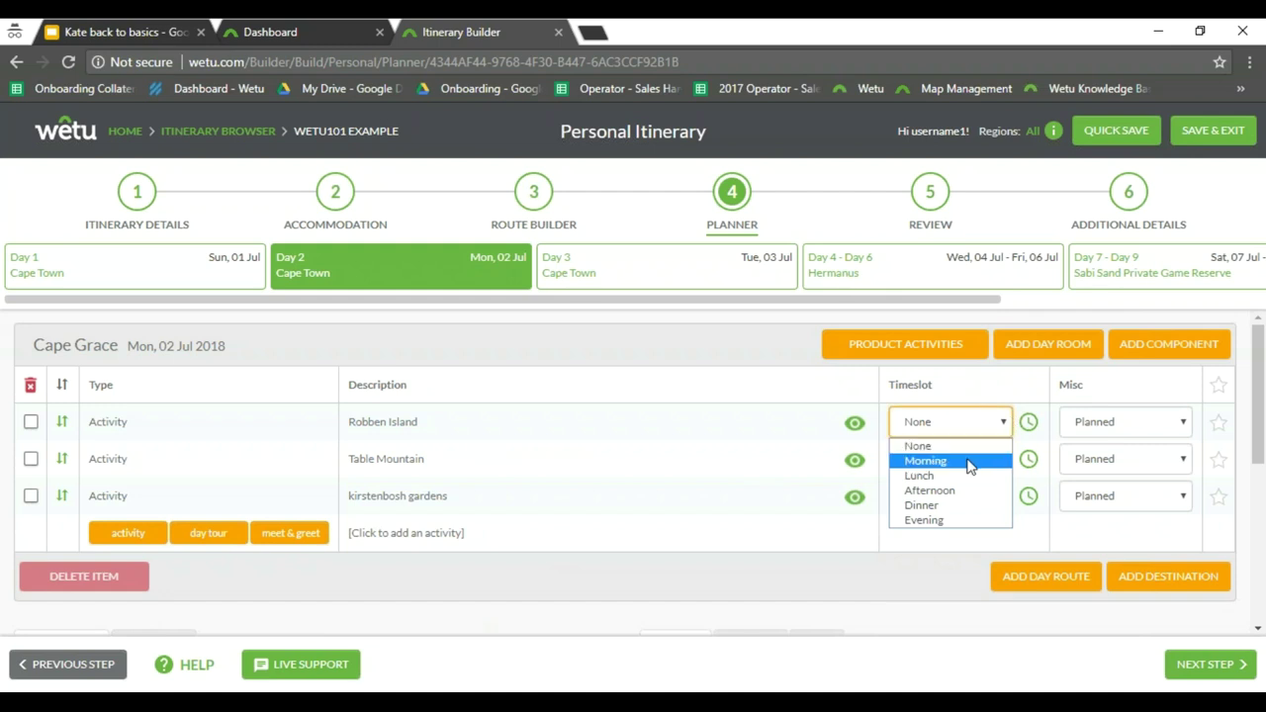
left_click(968, 462)
left_click(995, 458)
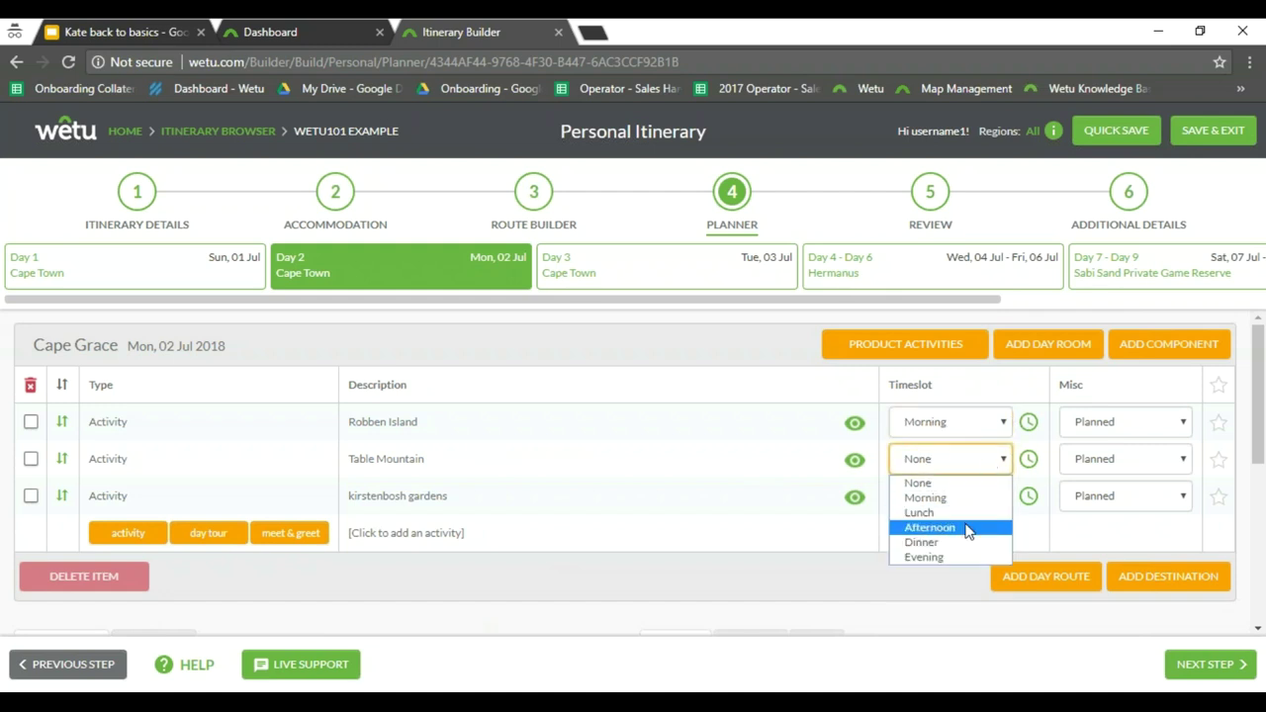
left_click(968, 529)
left_click(984, 498)
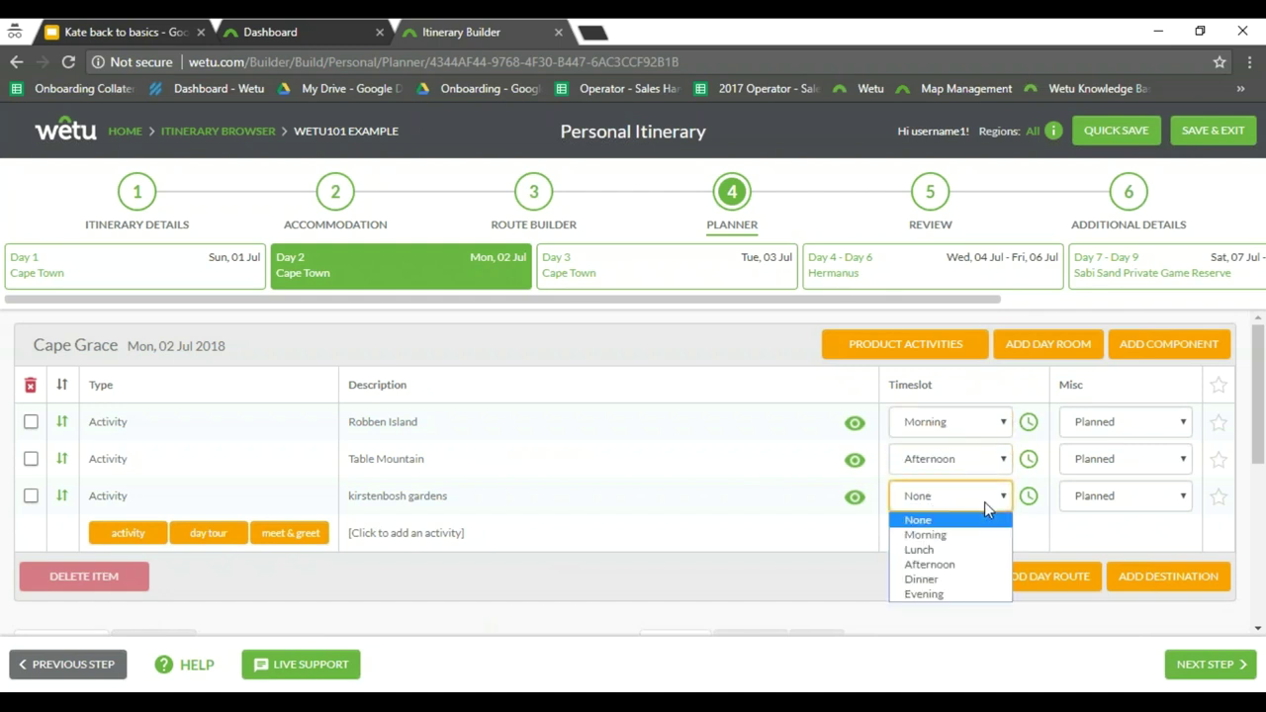
left_click(960, 584)
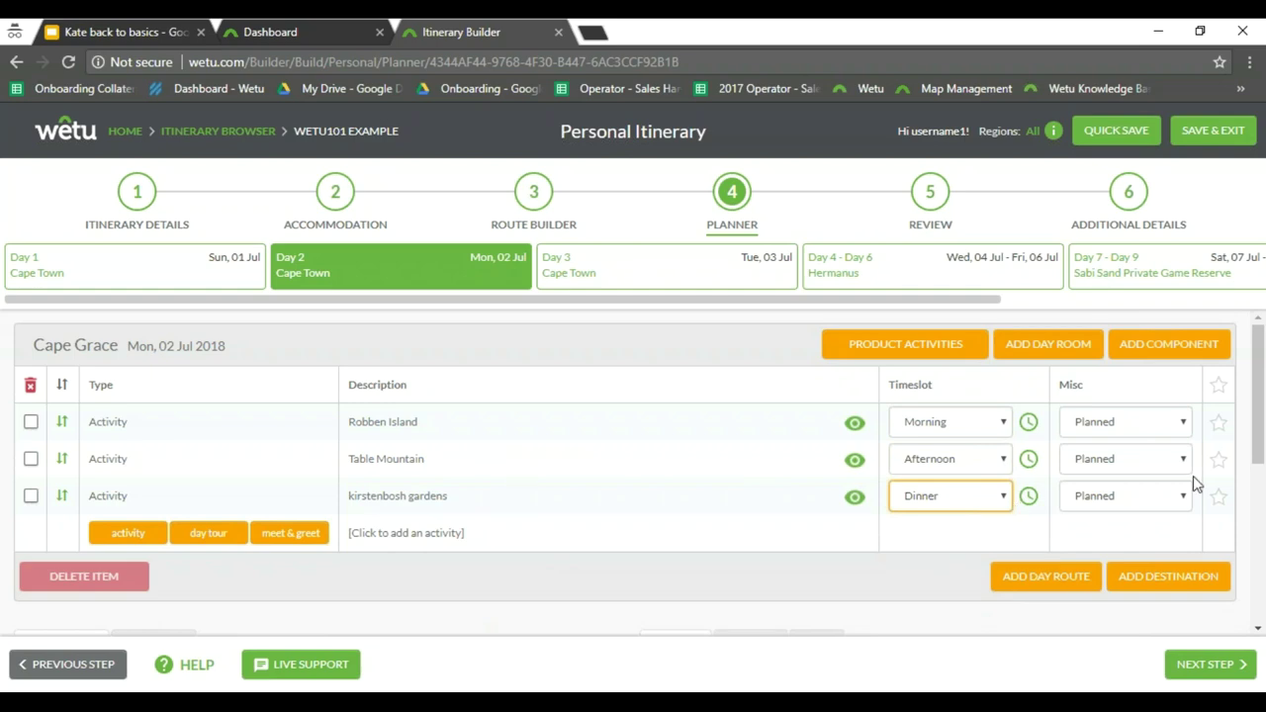
left_click(1182, 423)
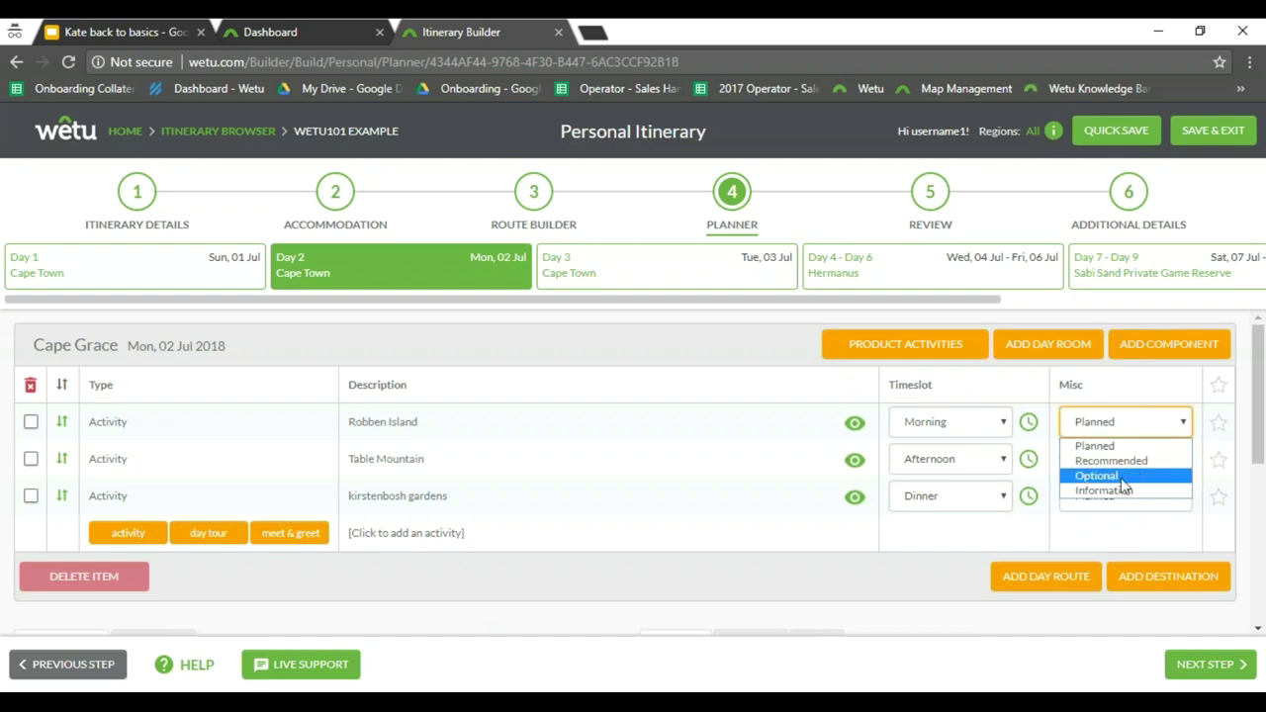
left_click(1185, 422)
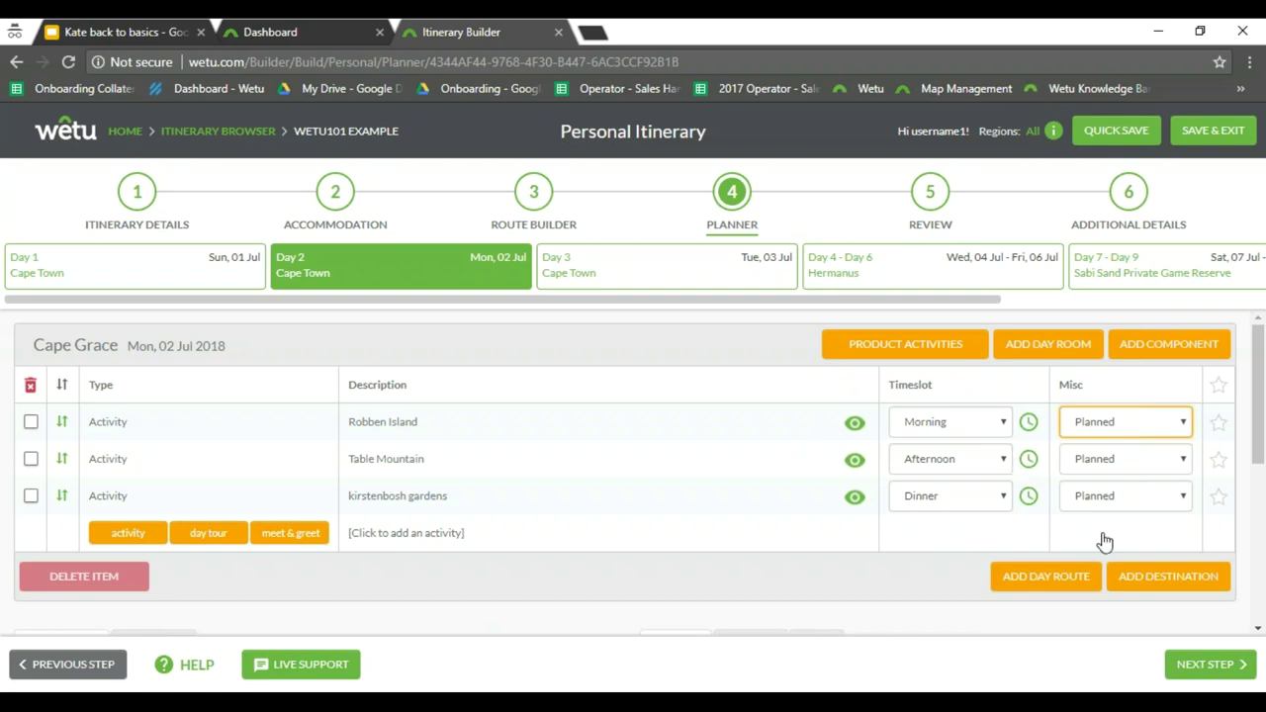
Add the Private Winelands Tour as a day tour on Day 3 in Cape Town
scroll(531, 423, "down", 1)
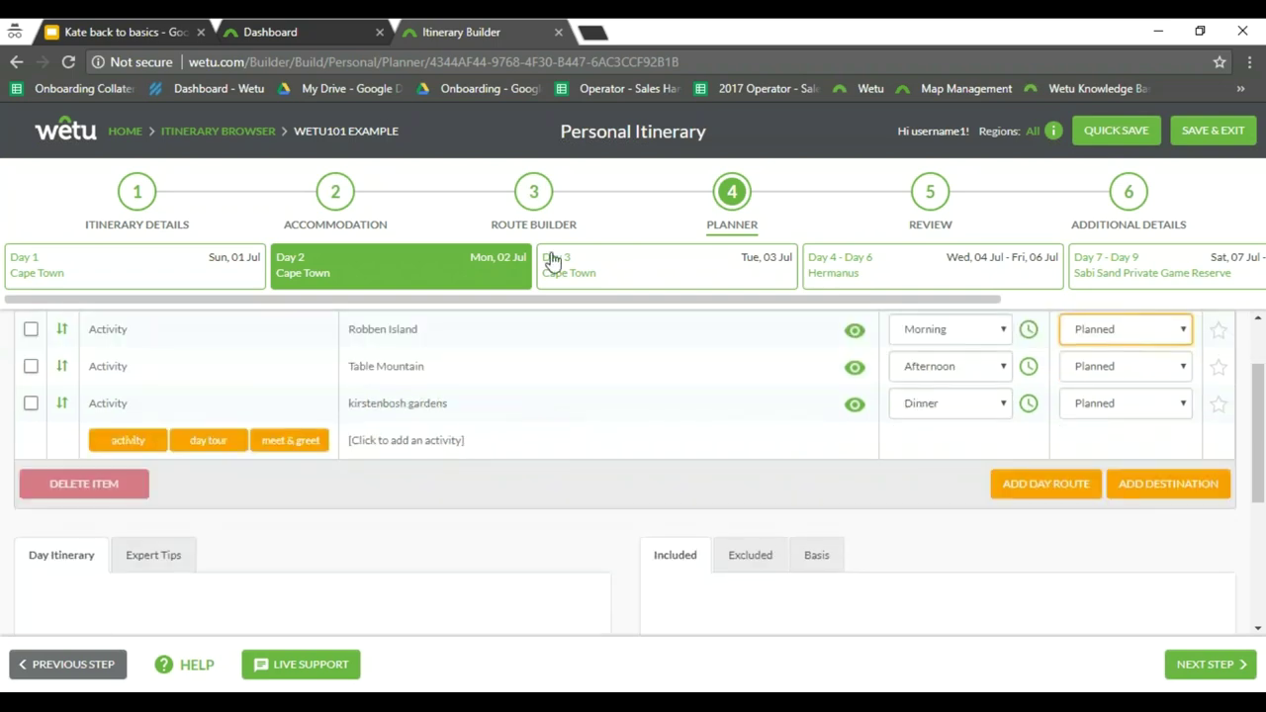
left_click(623, 265)
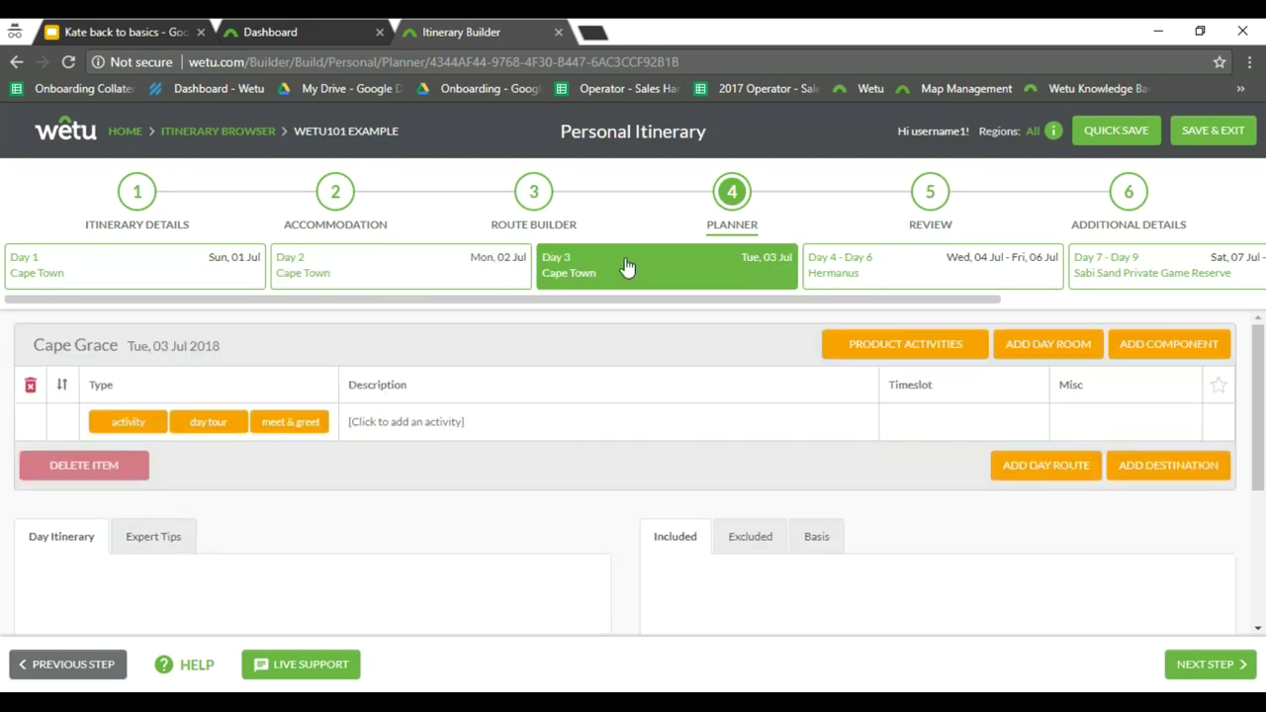
left_click(221, 424)
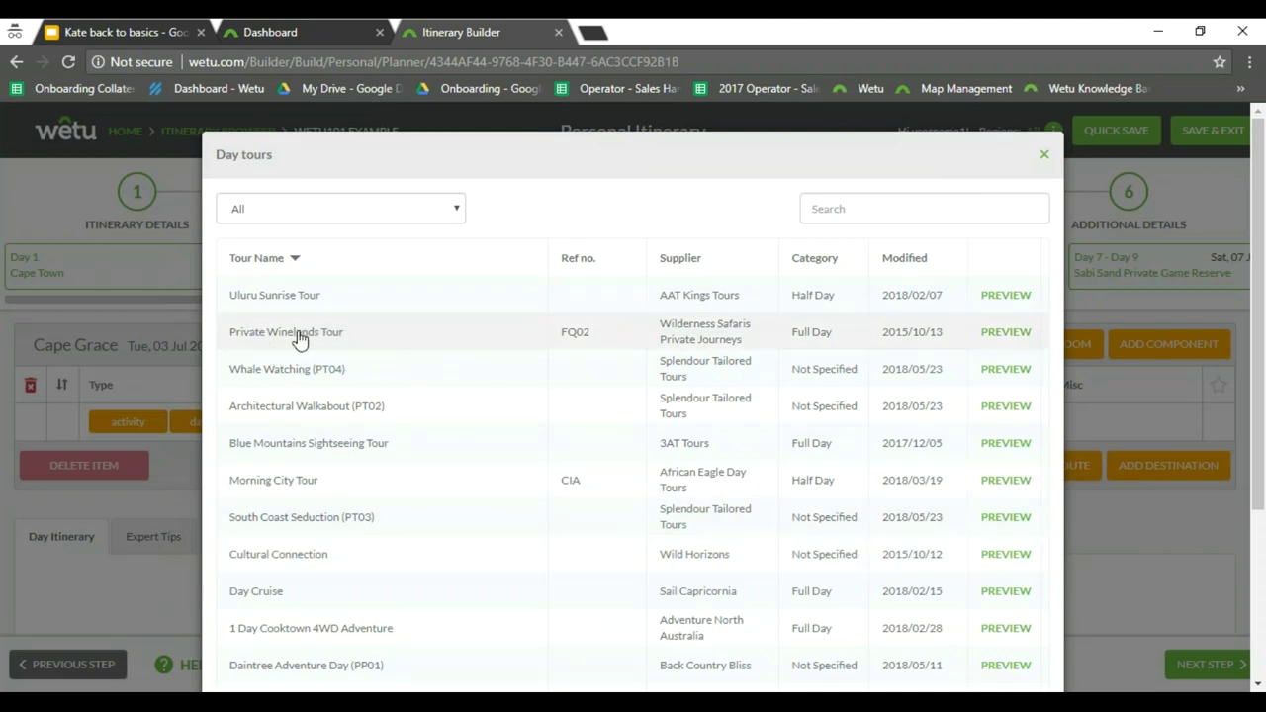
left_click(407, 336)
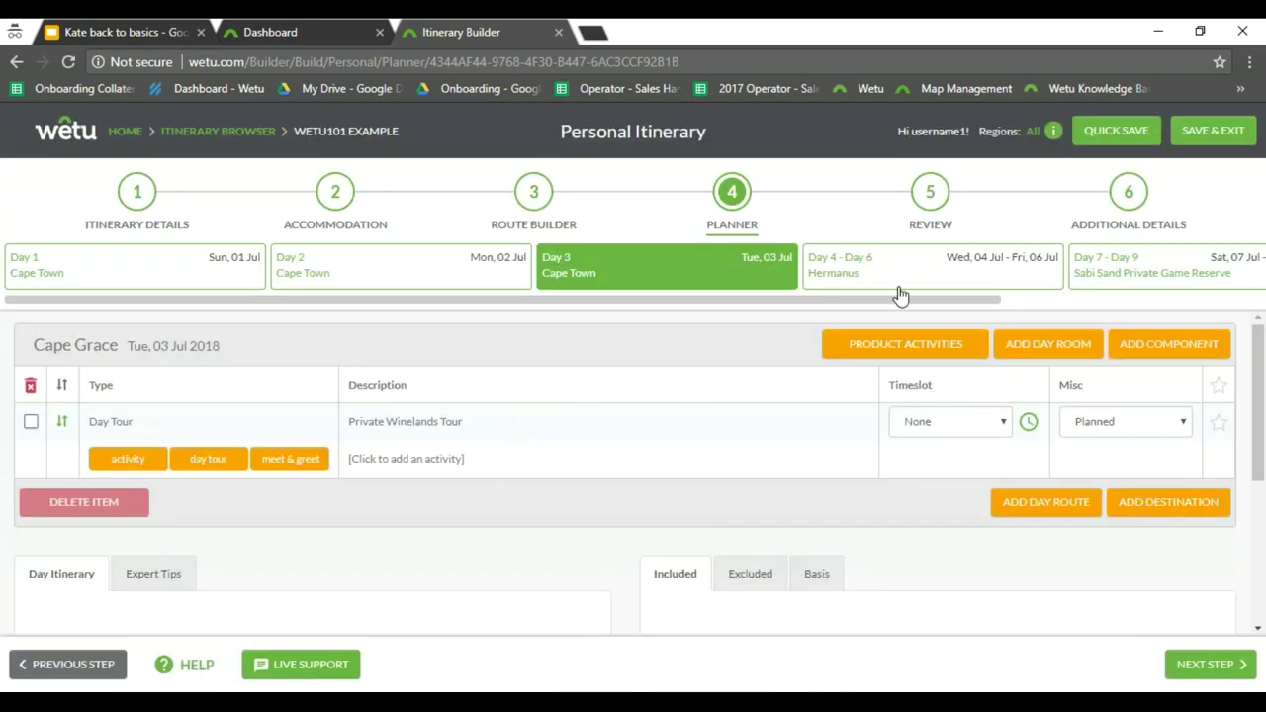
Enter "Welcome to Cape Town" as the day itinerary text for Day 1
left_click(168, 271)
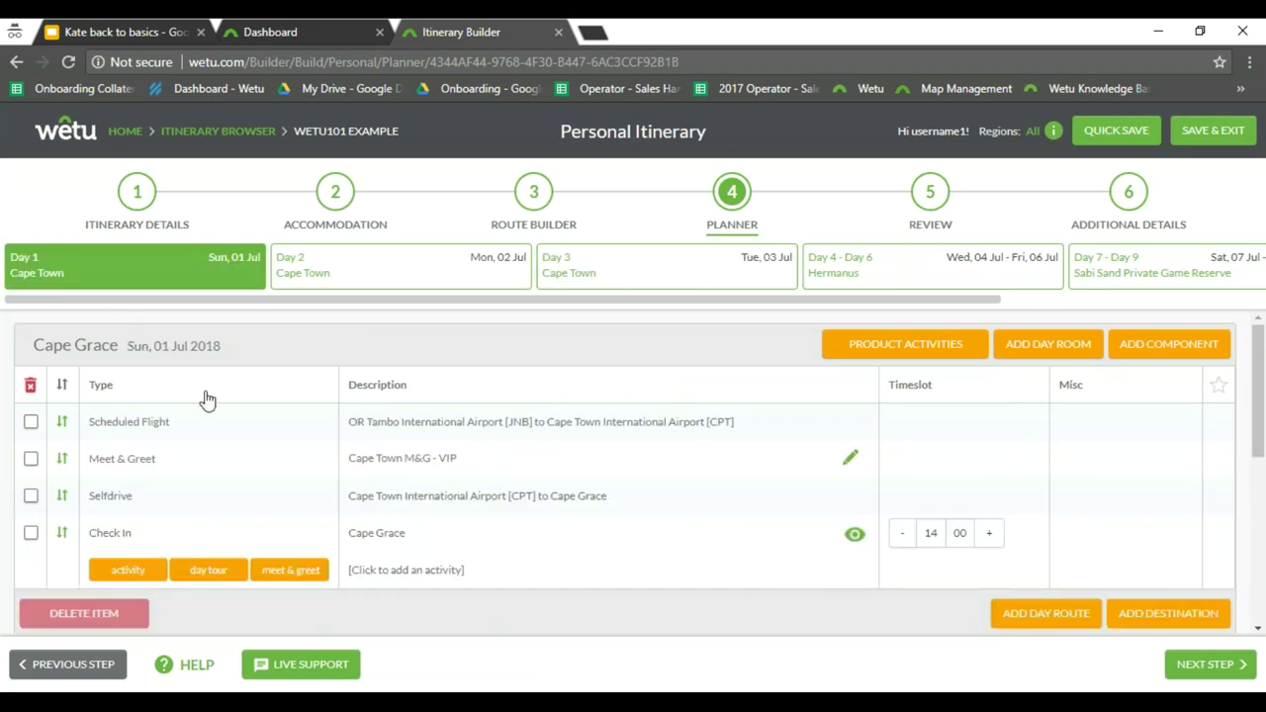
scroll(251, 367, "down", 3)
scroll(23, 396, "down", 1)
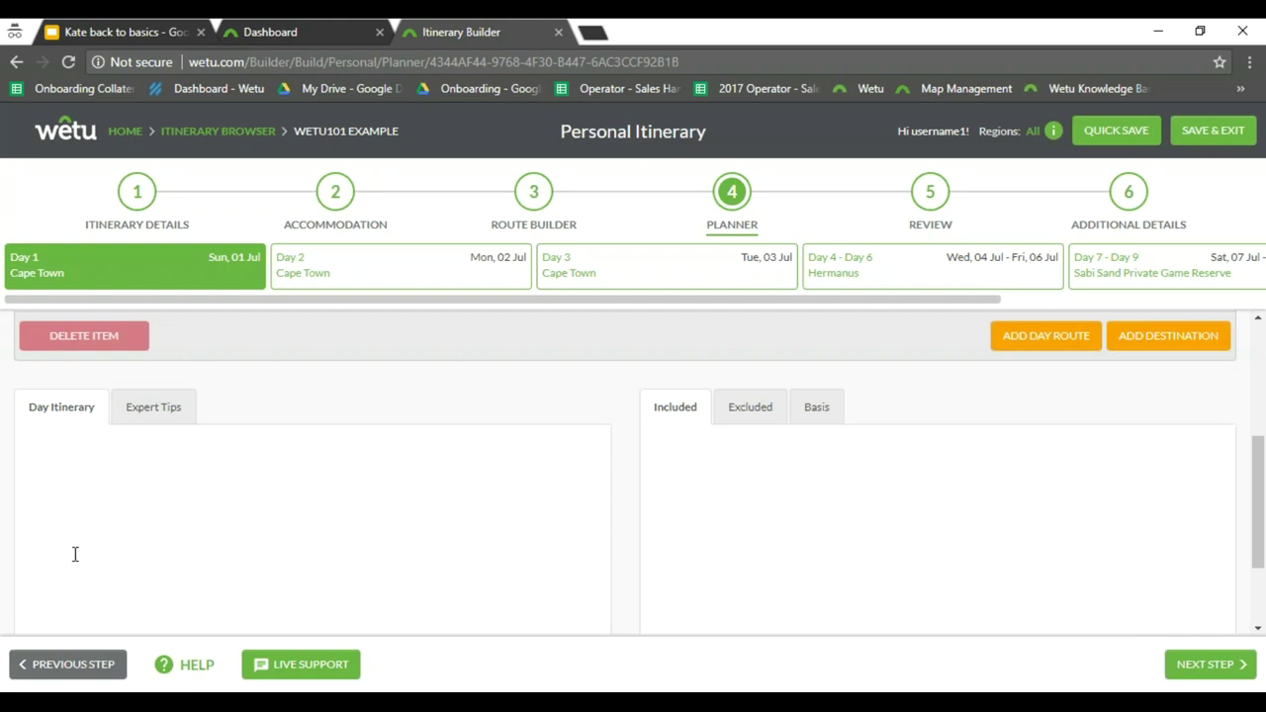
left_click(144, 481)
type("Weloc")
type("me")
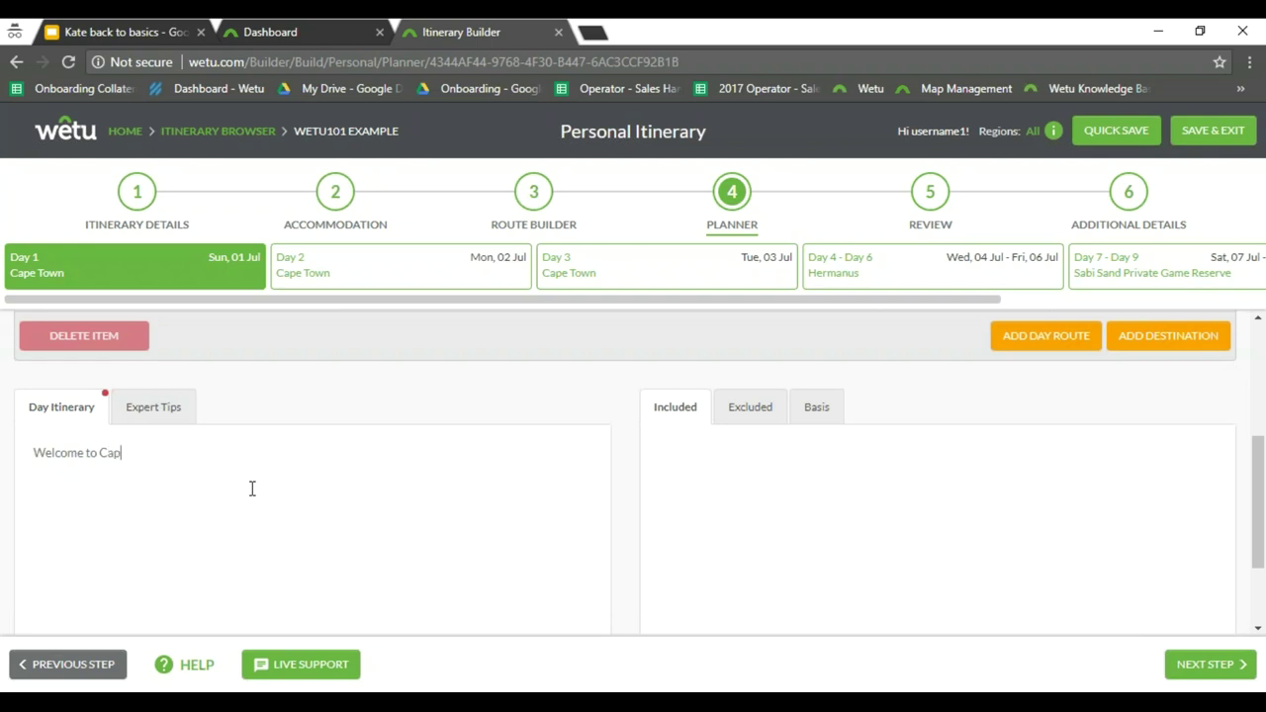
type("to Cape Town")
Enter the Day 1 expert tip "Its going to be hot!!" and look at the empty Included notes
left_click(155, 407)
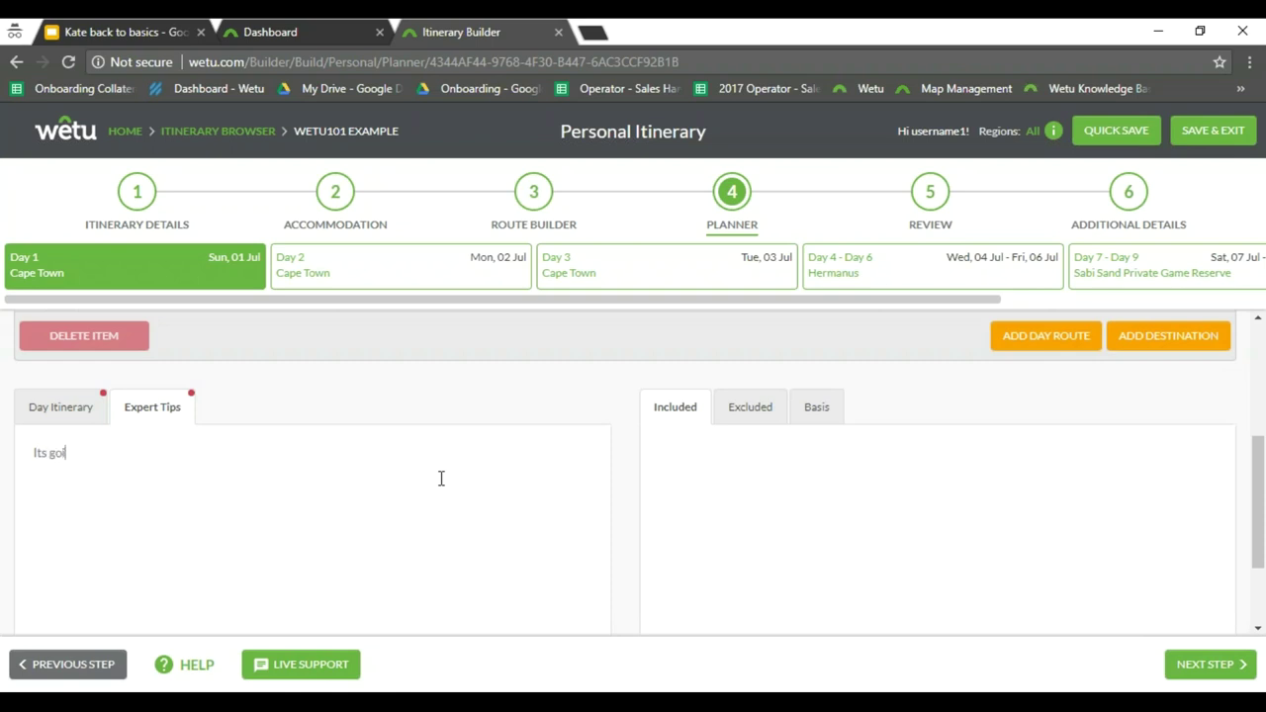
type("Its going to be hot!!")
scroll(520, 441, "up", 2)
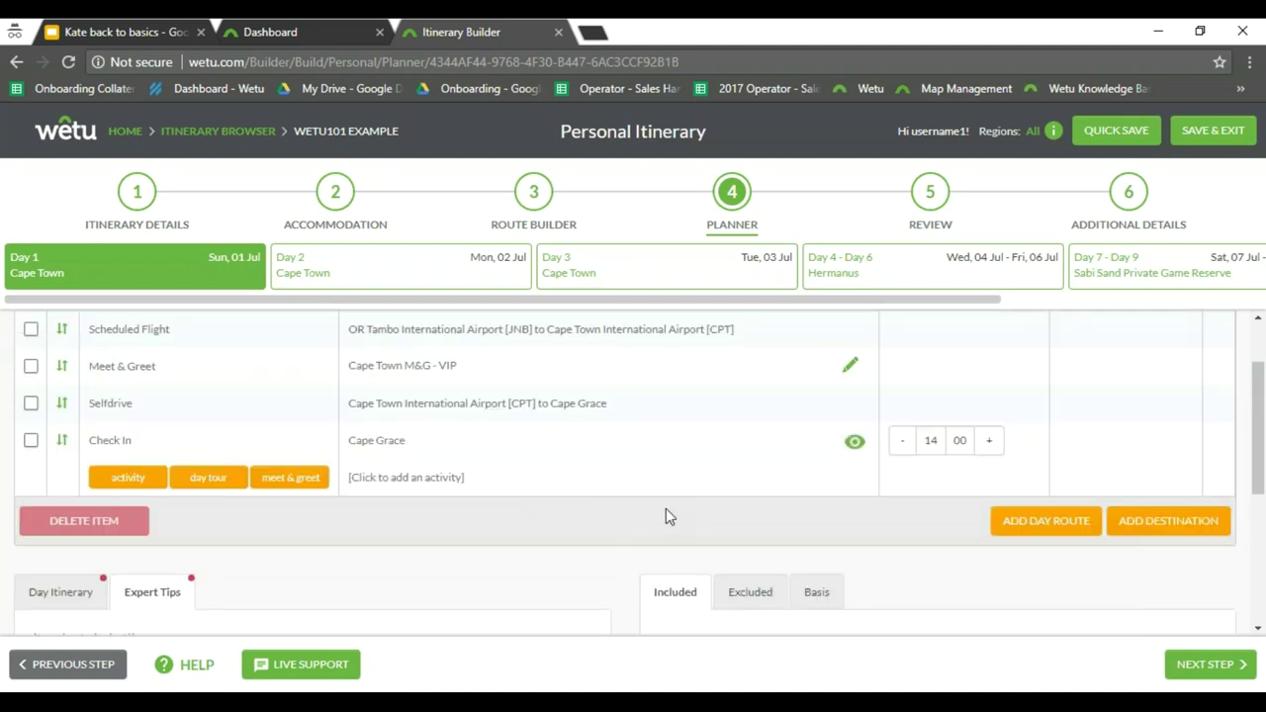
scroll(665, 516, "down", 3)
scroll(763, 438, "up", 1)
left_click(940, 461)
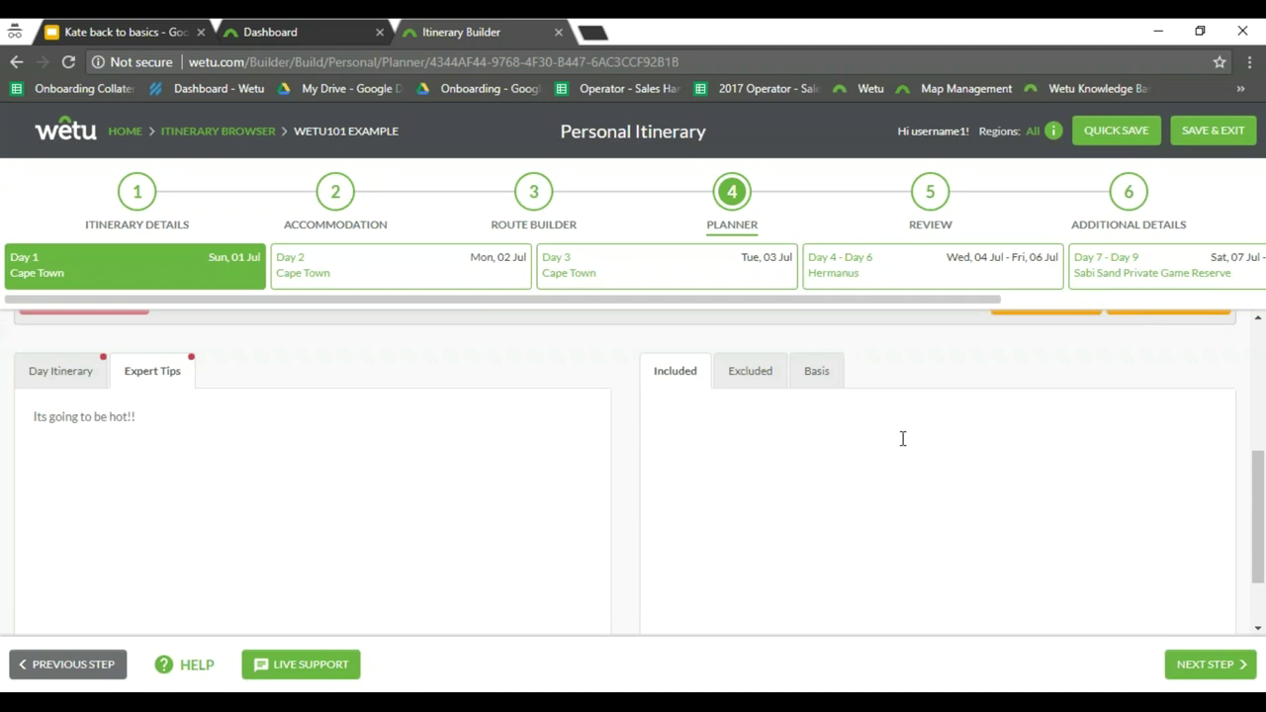
Open the Day 4 - Day 6 plan for Hermanus and look through its items and note fields
left_click(920, 266)
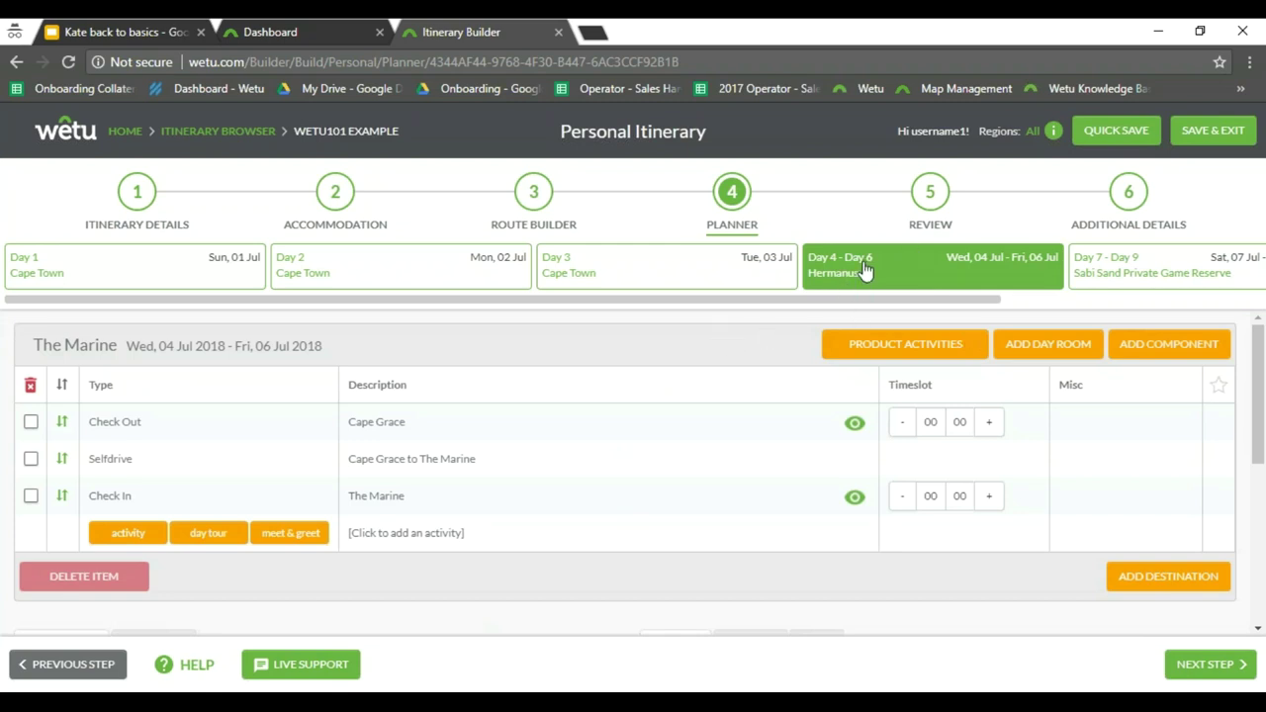
scroll(847, 463, "down", 1)
scroll(848, 462, "down", 2)
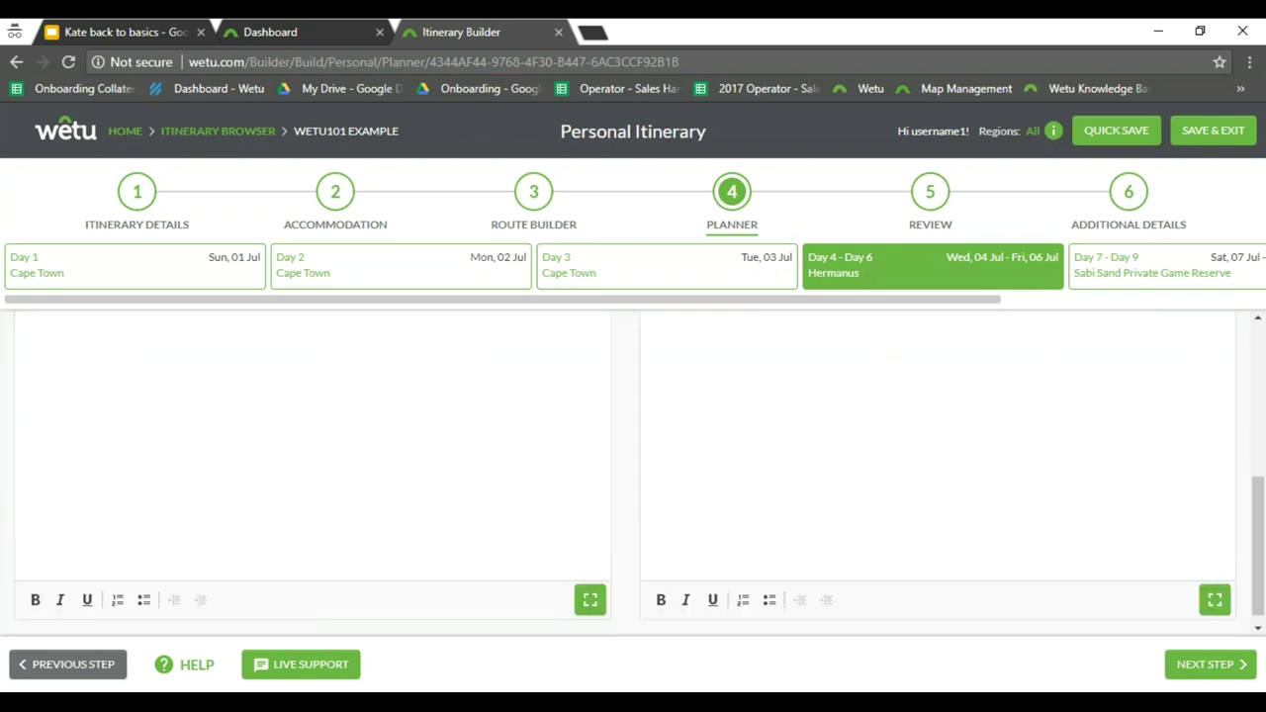
Add The Marine's product activities A Cultural Immersion, The Overberg's Outdoor Arena and WHALE WATCHING BOAT TRIPS to the Hermanus stay
scroll(871, 458, "up", 4)
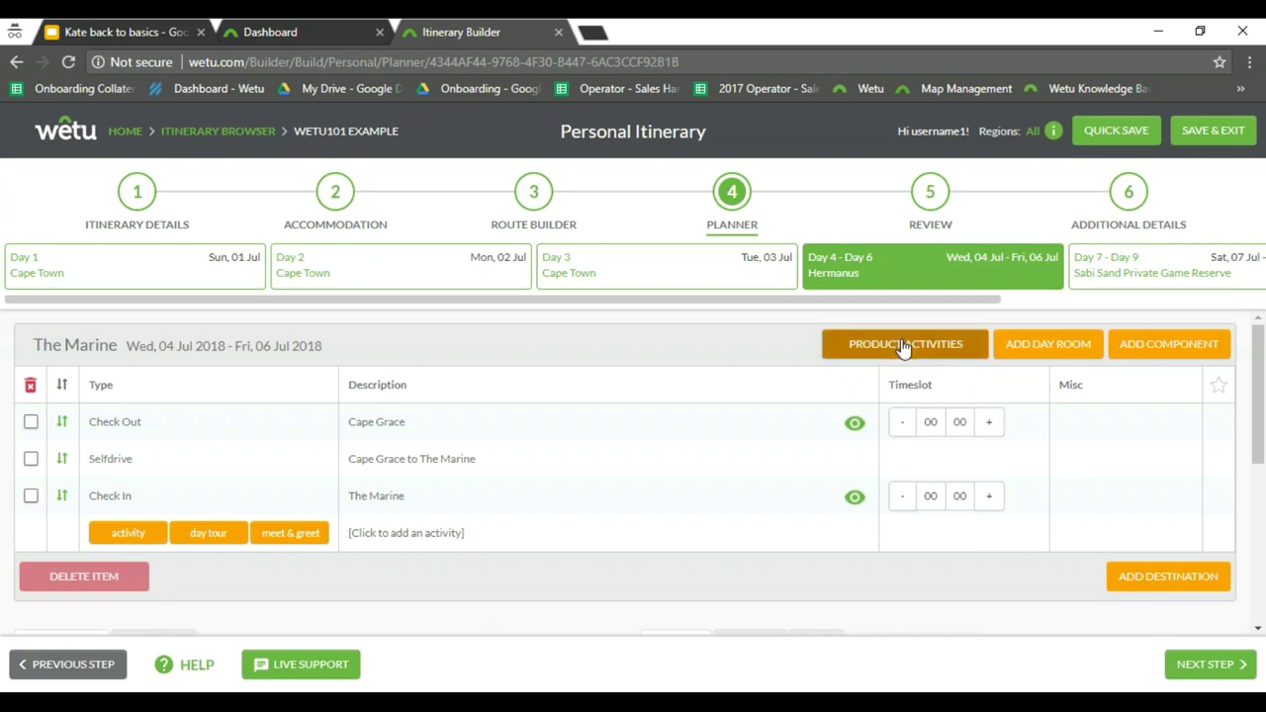
left_click(904, 346)
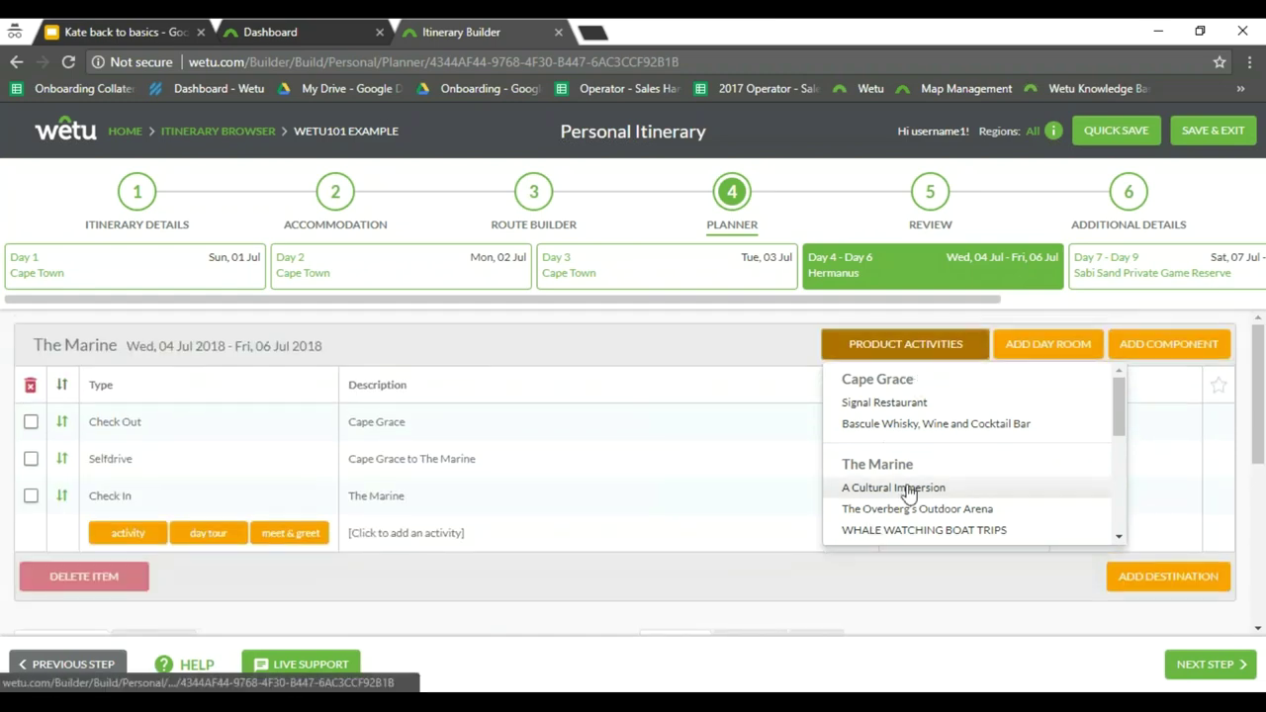
left_click(905, 488)
left_click(930, 509)
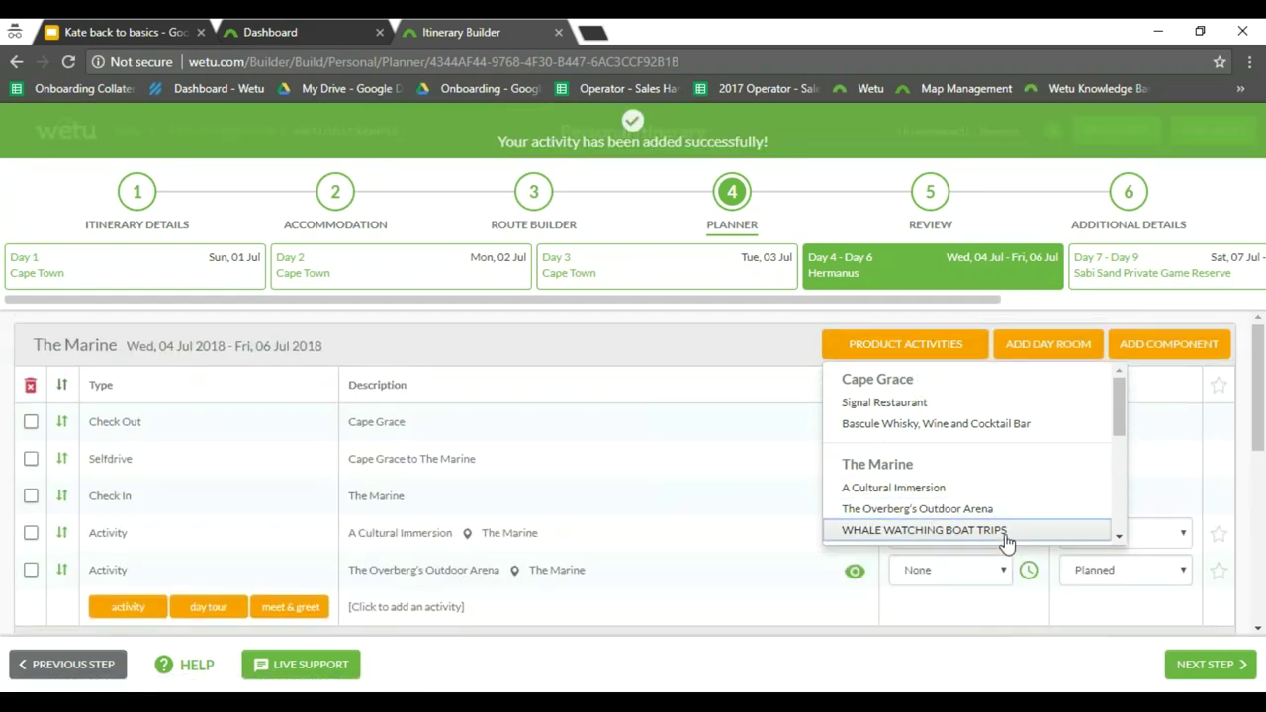
left_click(1072, 531)
left_click(905, 343)
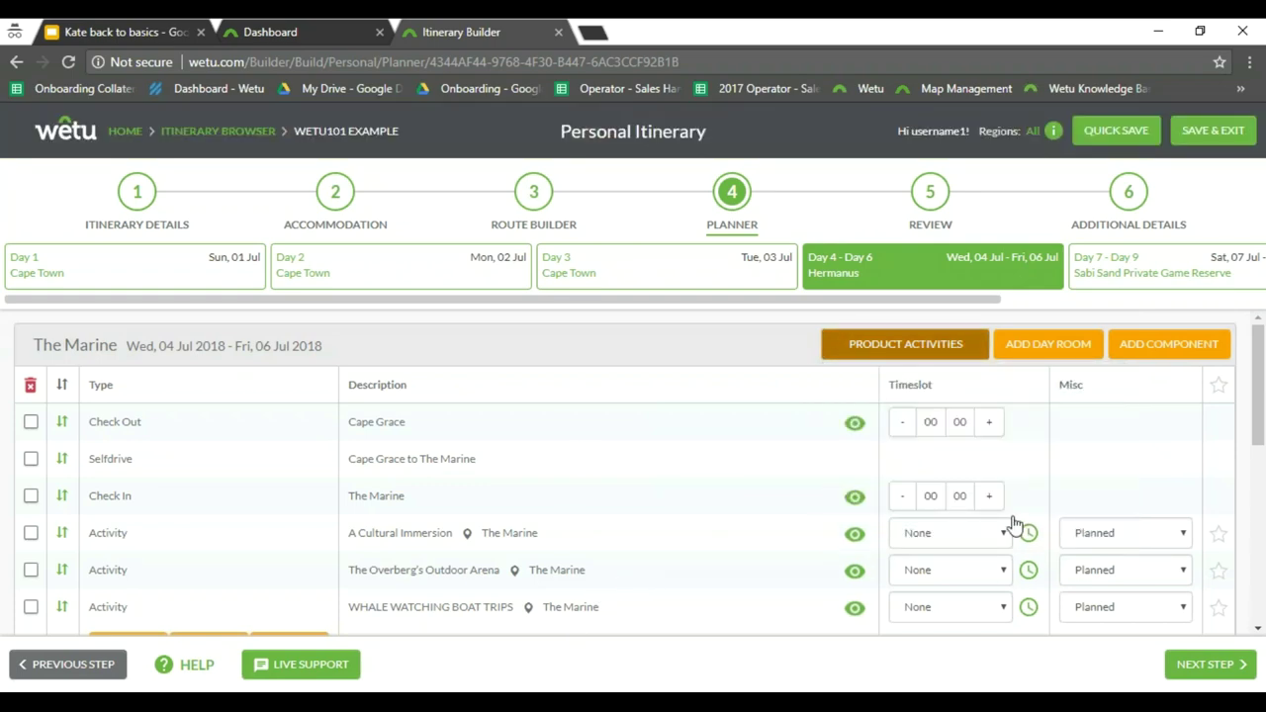
Mark all three Marine activities in the Hermanus plan as Recommended
left_click(984, 533)
left_click(1177, 536)
left_click(1180, 535)
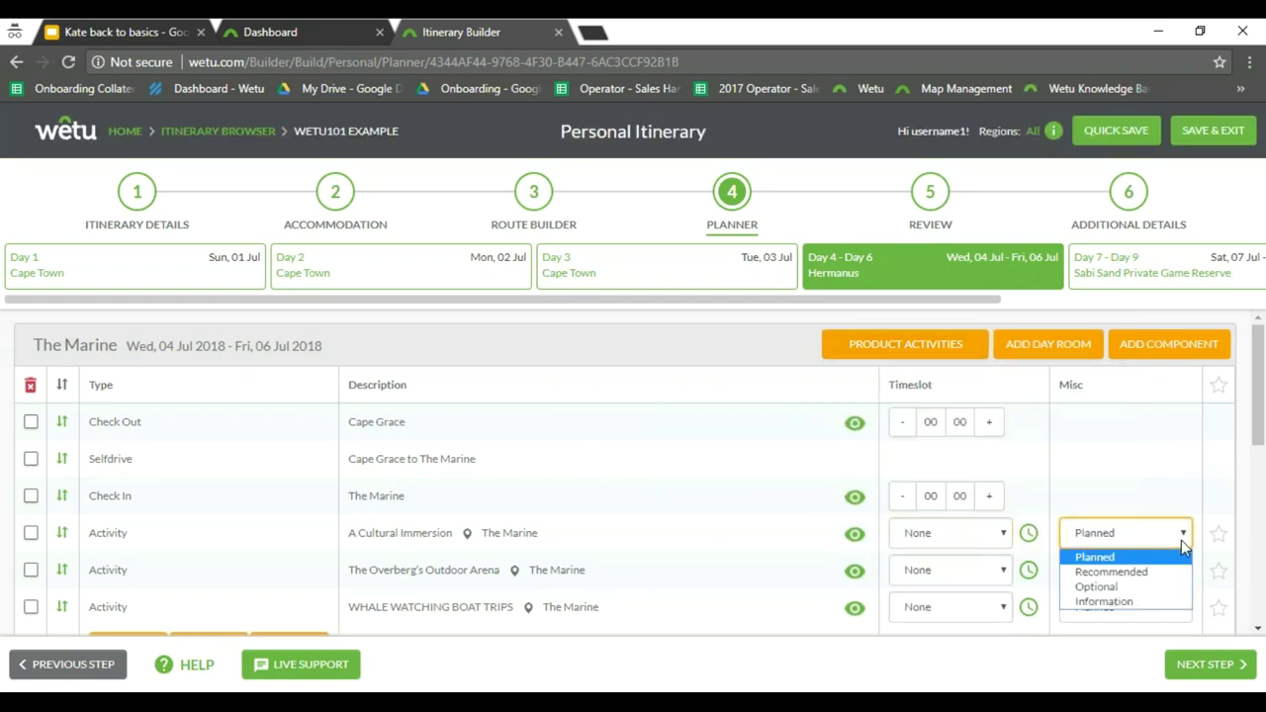
left_click(1155, 576)
left_click(1124, 571)
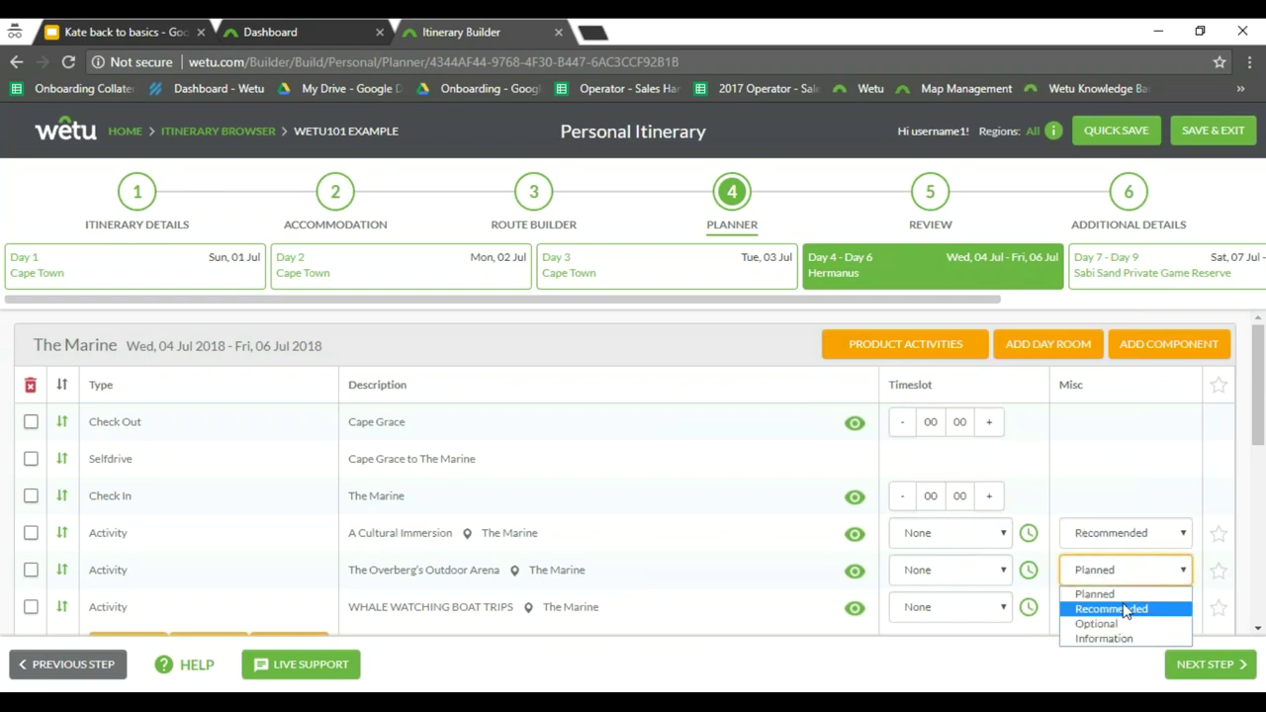
left_click(1116, 608)
left_click(1137, 607)
left_click(1105, 647)
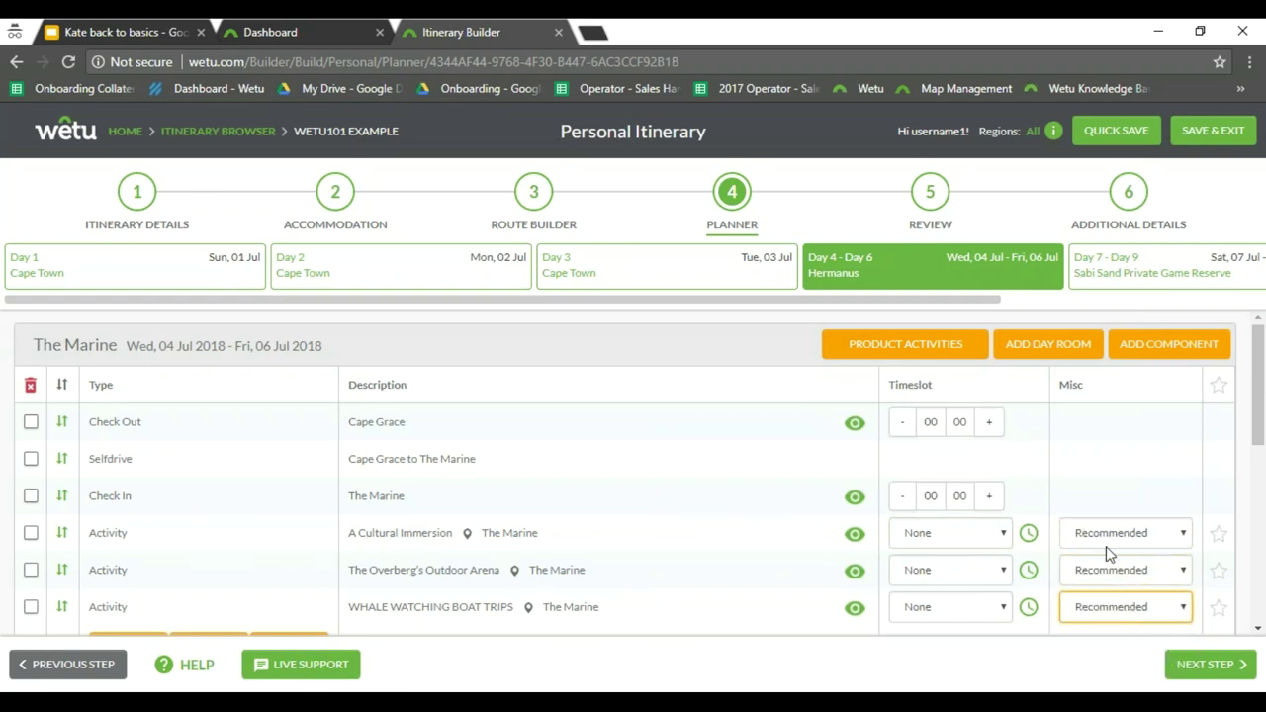
scroll(528, 563, "down", 2)
scroll(481, 495, "up", 2)
Add Lion Sands Ivory Lodge's Henna Pre-school and Cultural Village product activity to the Day 7 - Day 9 plan in Sabi Sand
left_click_drag(719, 307, 1159, 303)
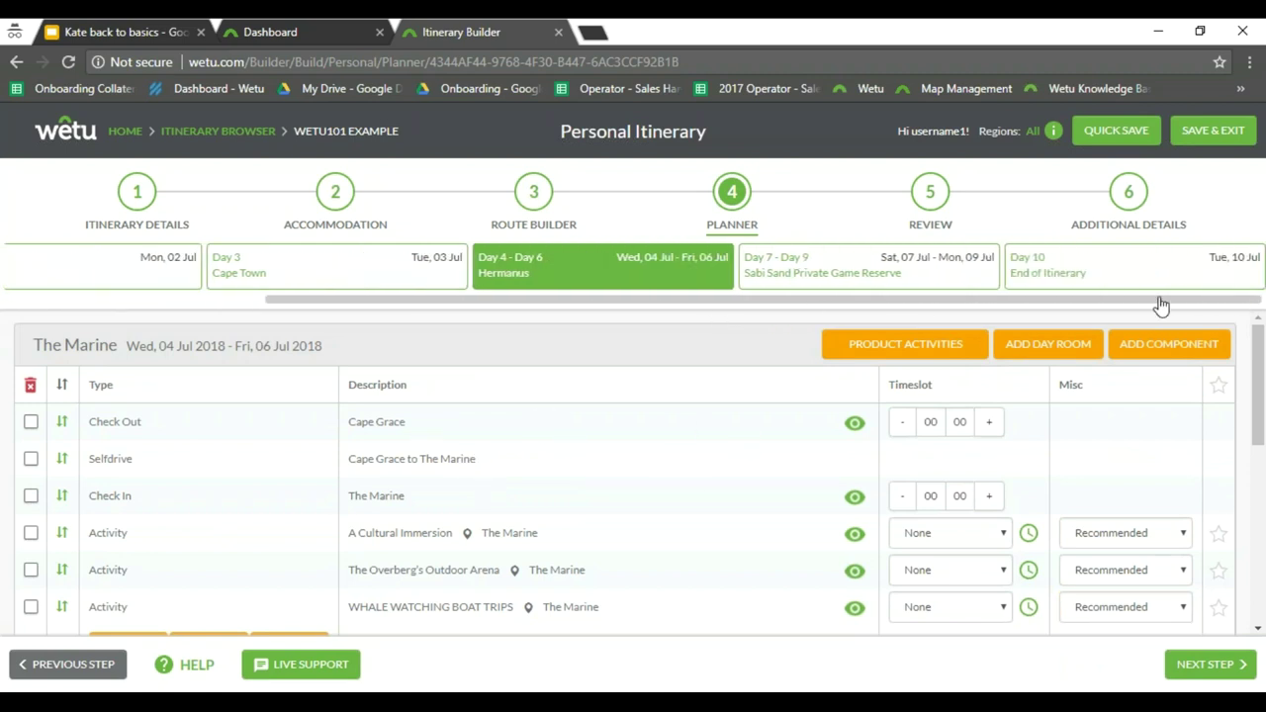
left_click(855, 261)
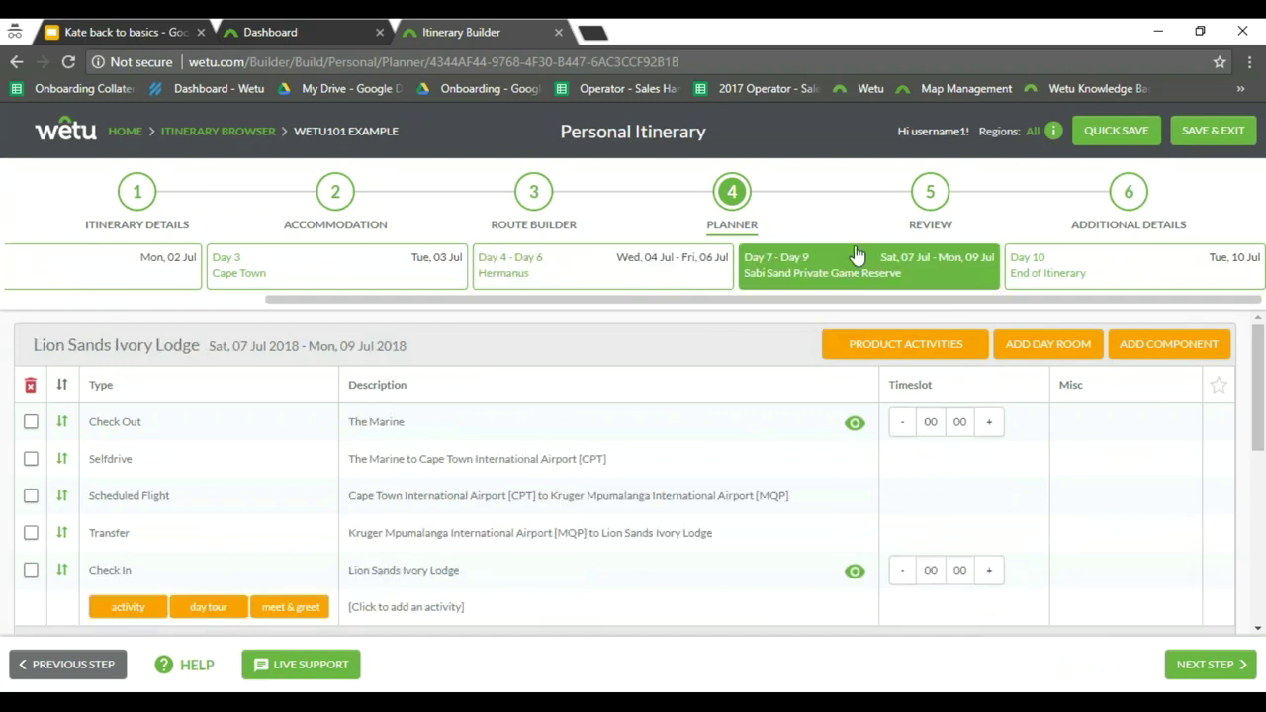
left_click(915, 352)
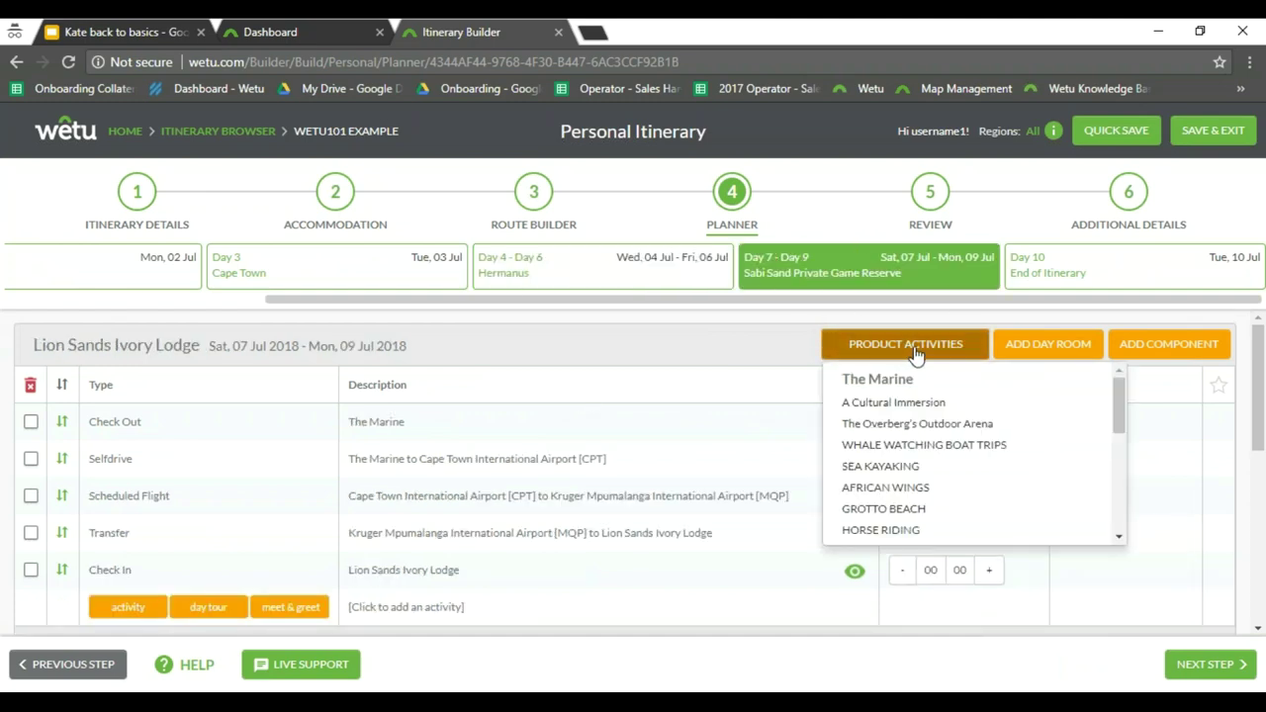
scroll(916, 402, "down", 5)
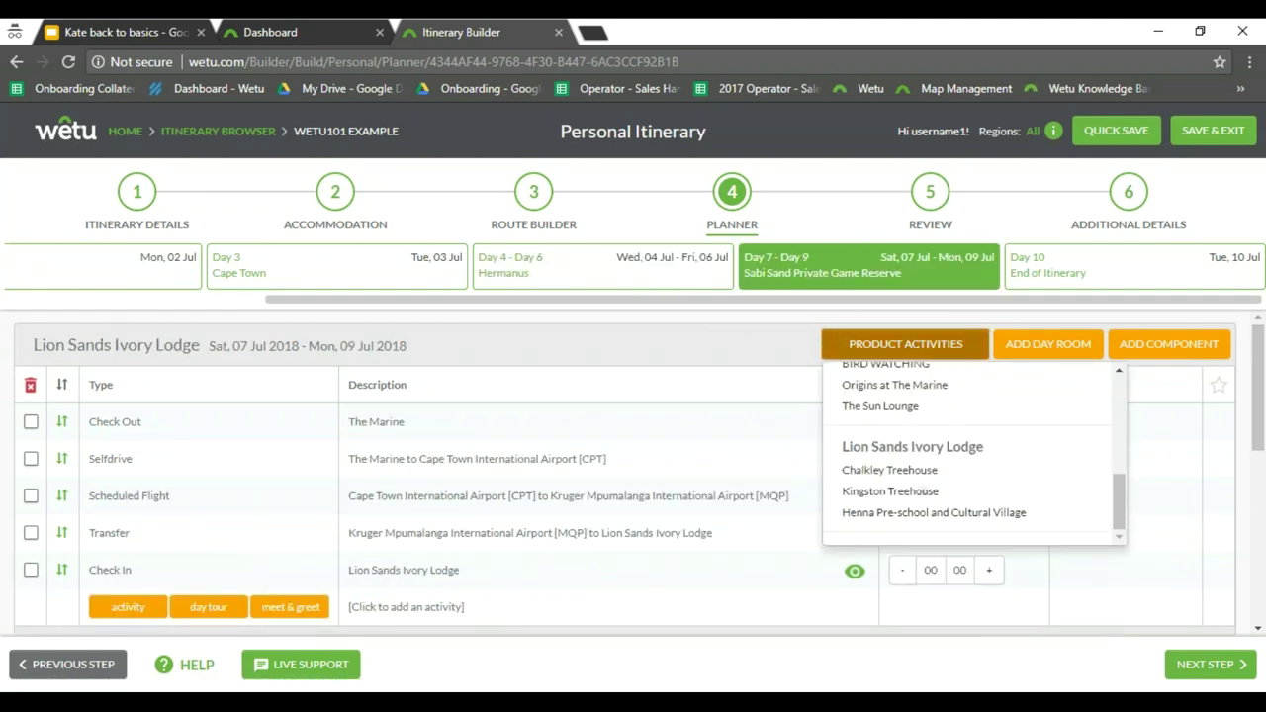
left_click(1011, 515)
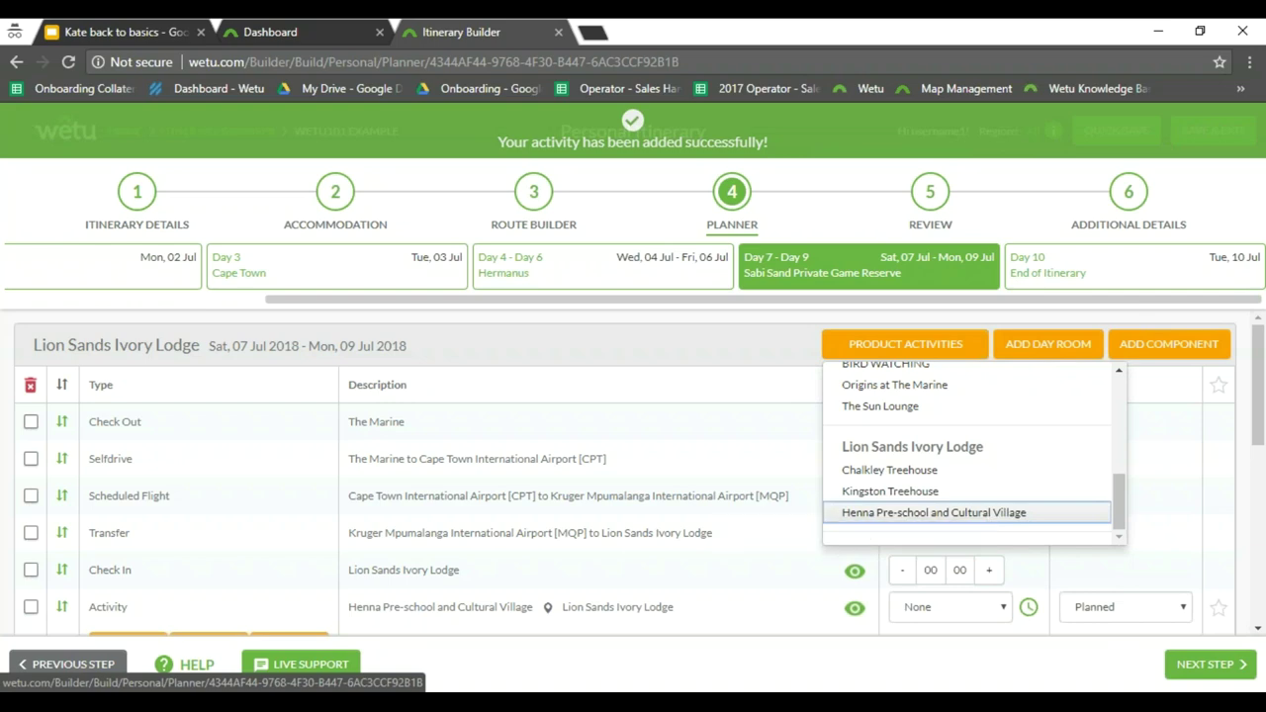
left_click(920, 351)
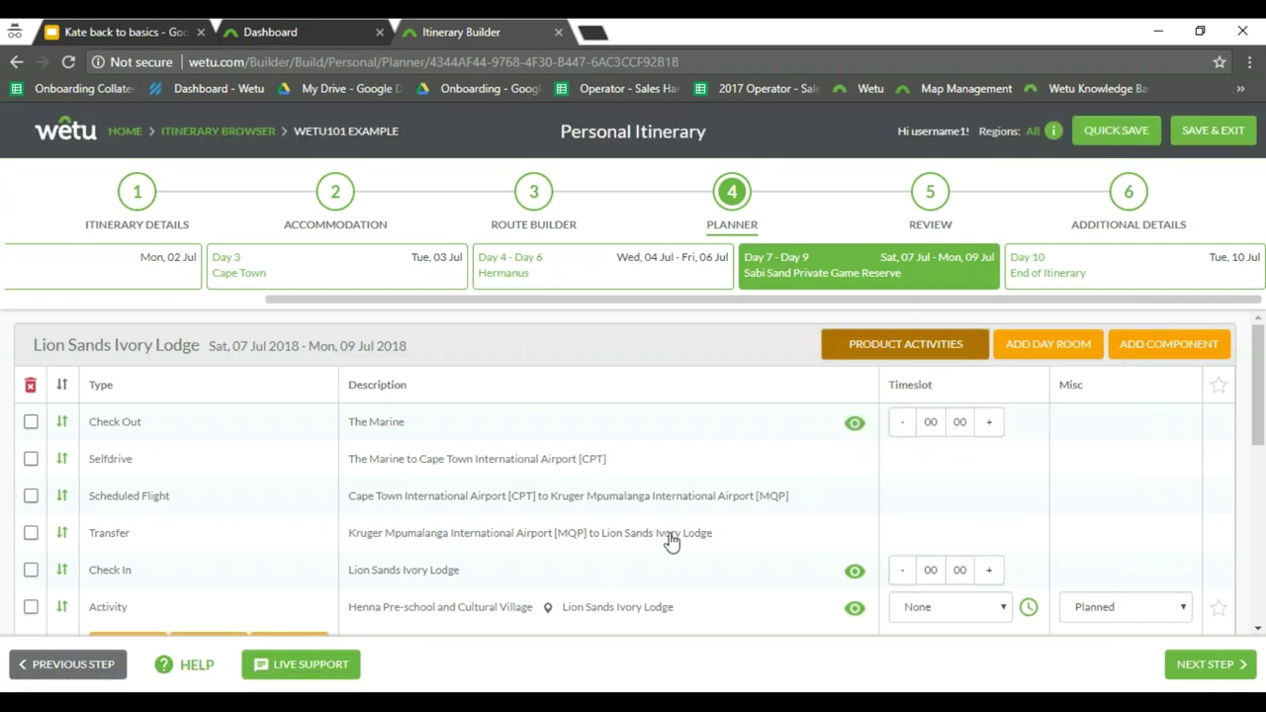
Add "Morning and evening Game Drives" as a free-text activity to the Day 7 - Day 9 plan
scroll(628, 544, "down", 5)
scroll(435, 480, "up", 3)
scroll(421, 467, "down", 1)
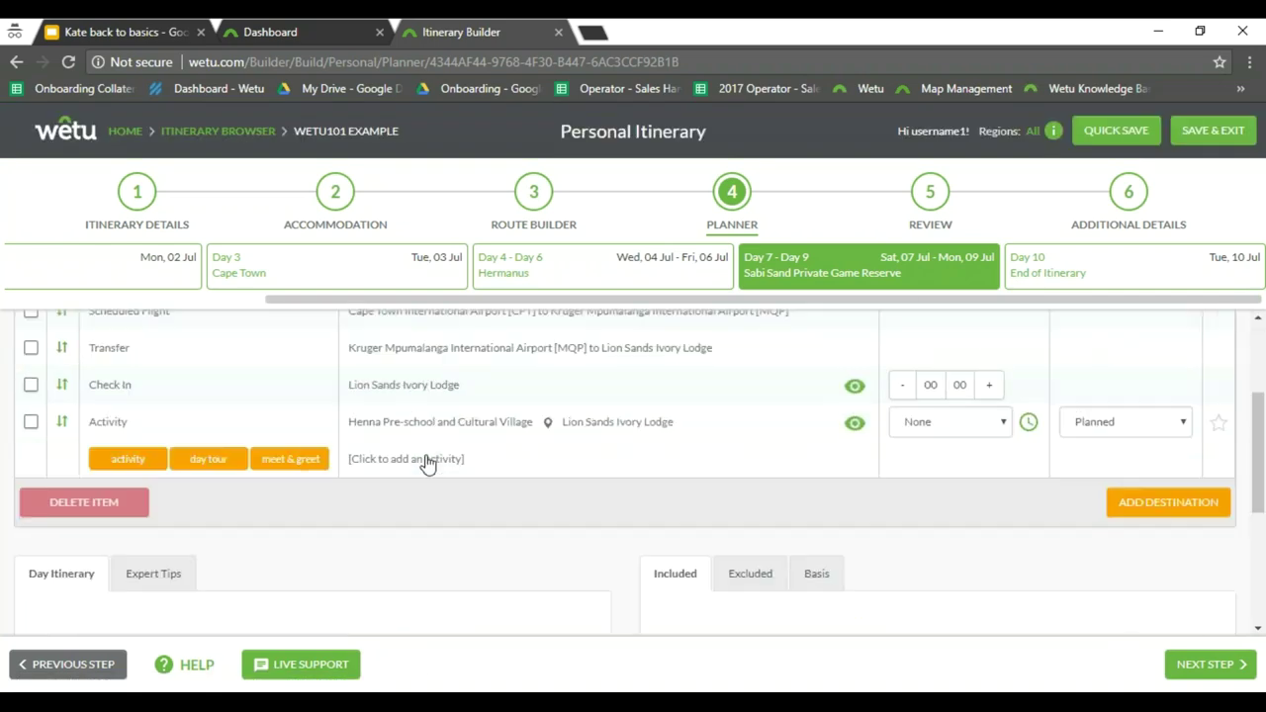
left_click(414, 460)
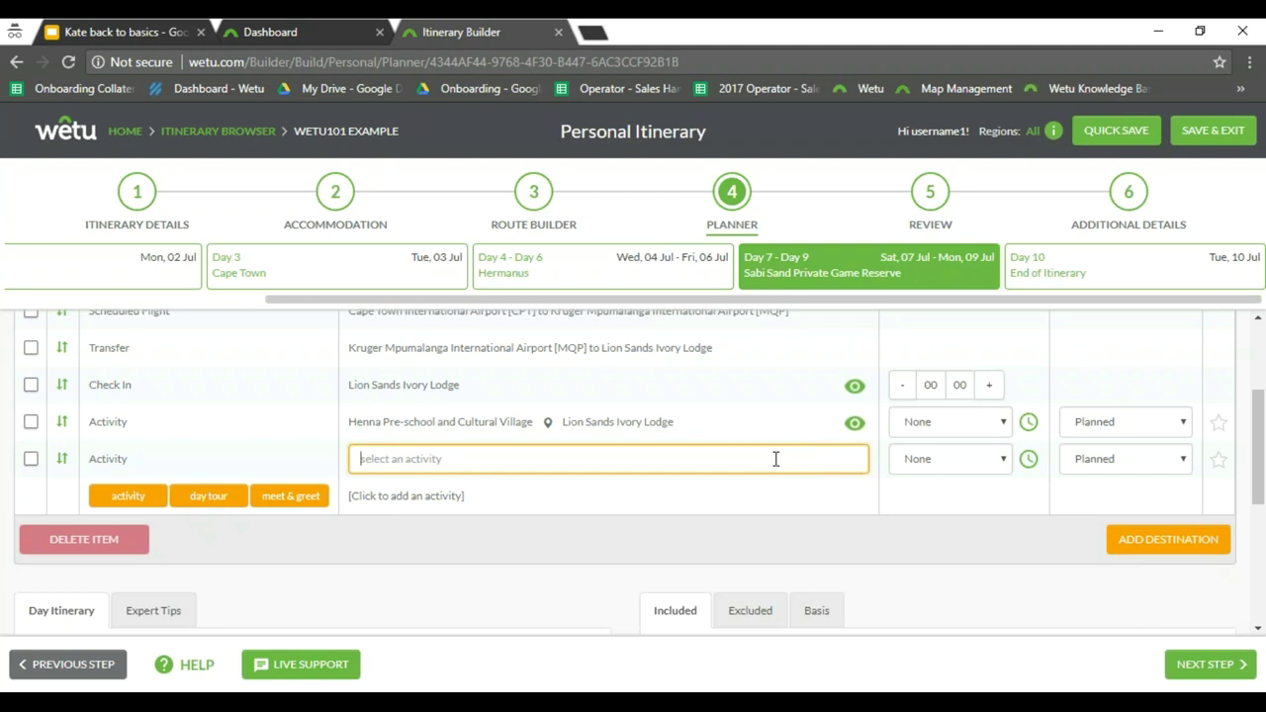
type("Morning and e")
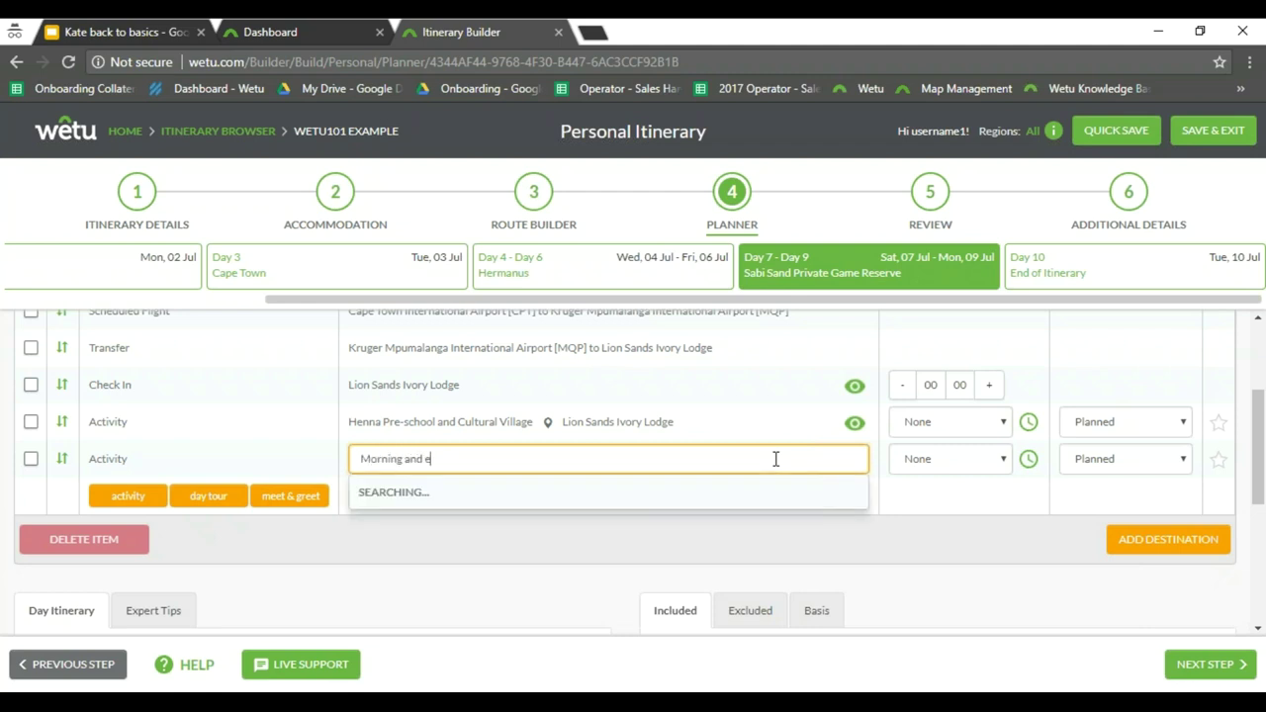
type("vening")
key("BackSpace")
key("BackSpace")
key("BackSpace")
key("BackSpace")
type("ng Game Drives")
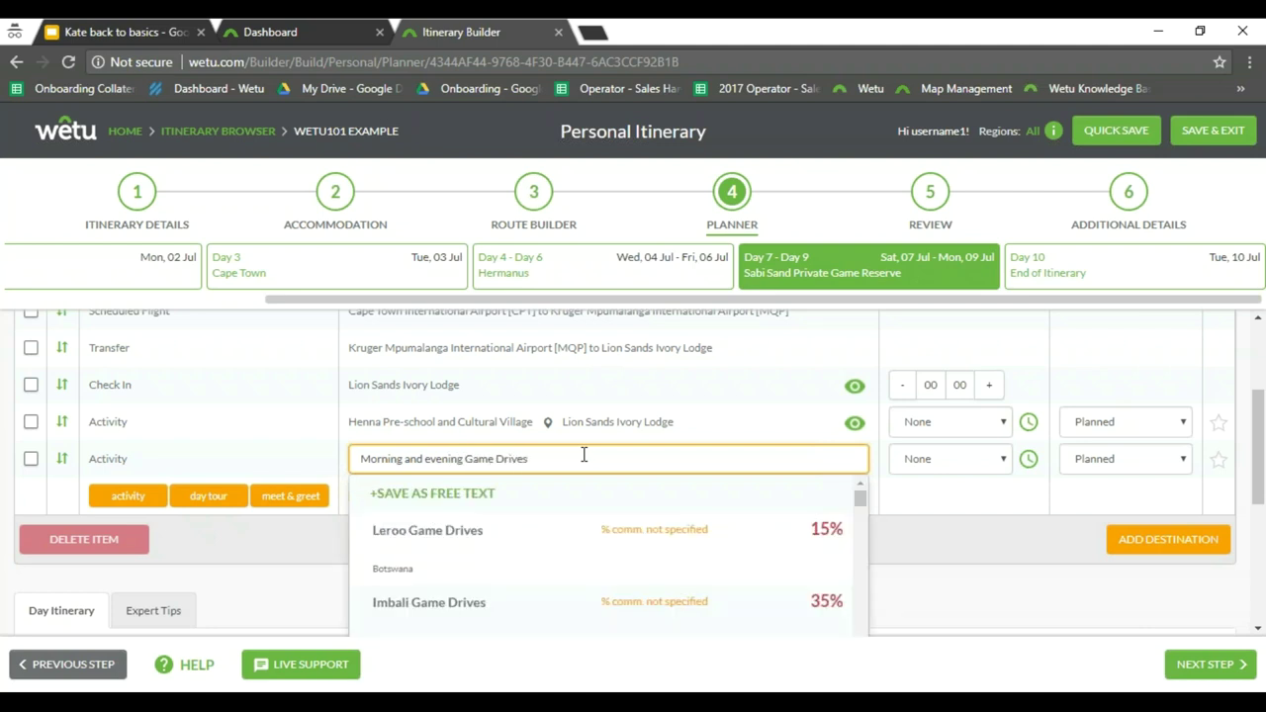
left_click(468, 507)
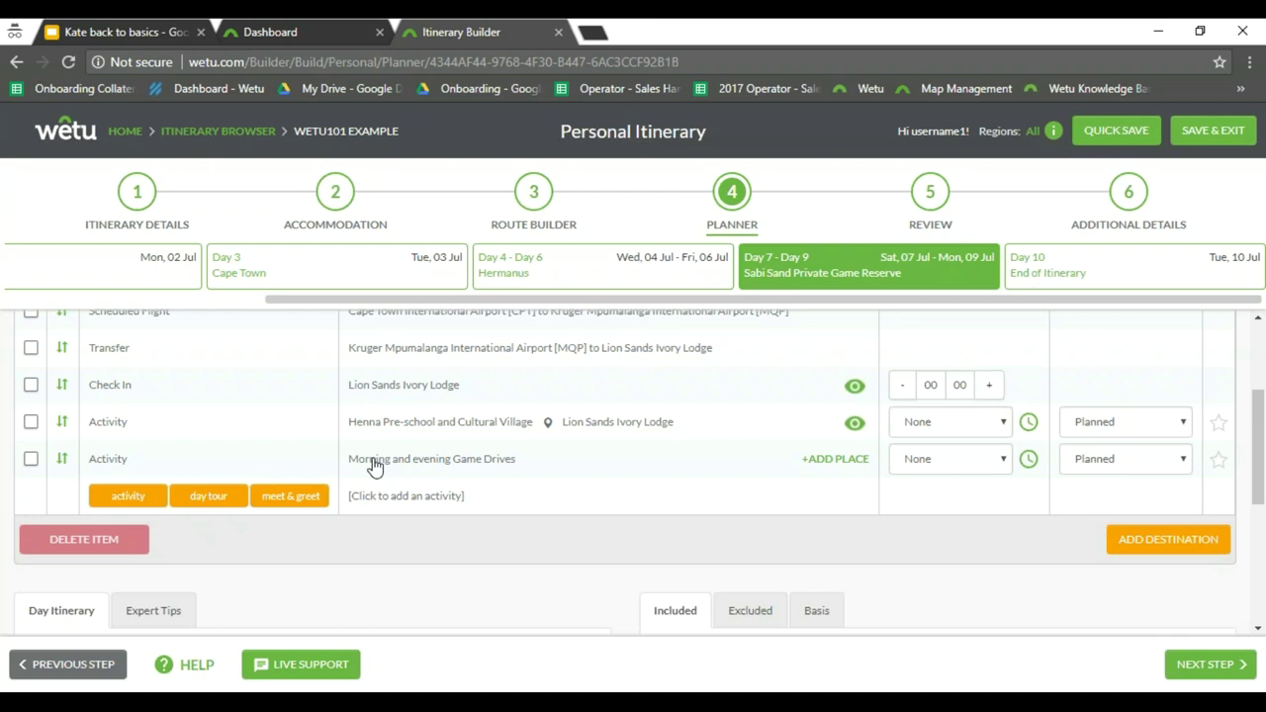
Set the location of the game drives activity to Sabi Sabi Private Game Reserve
left_click(836, 459)
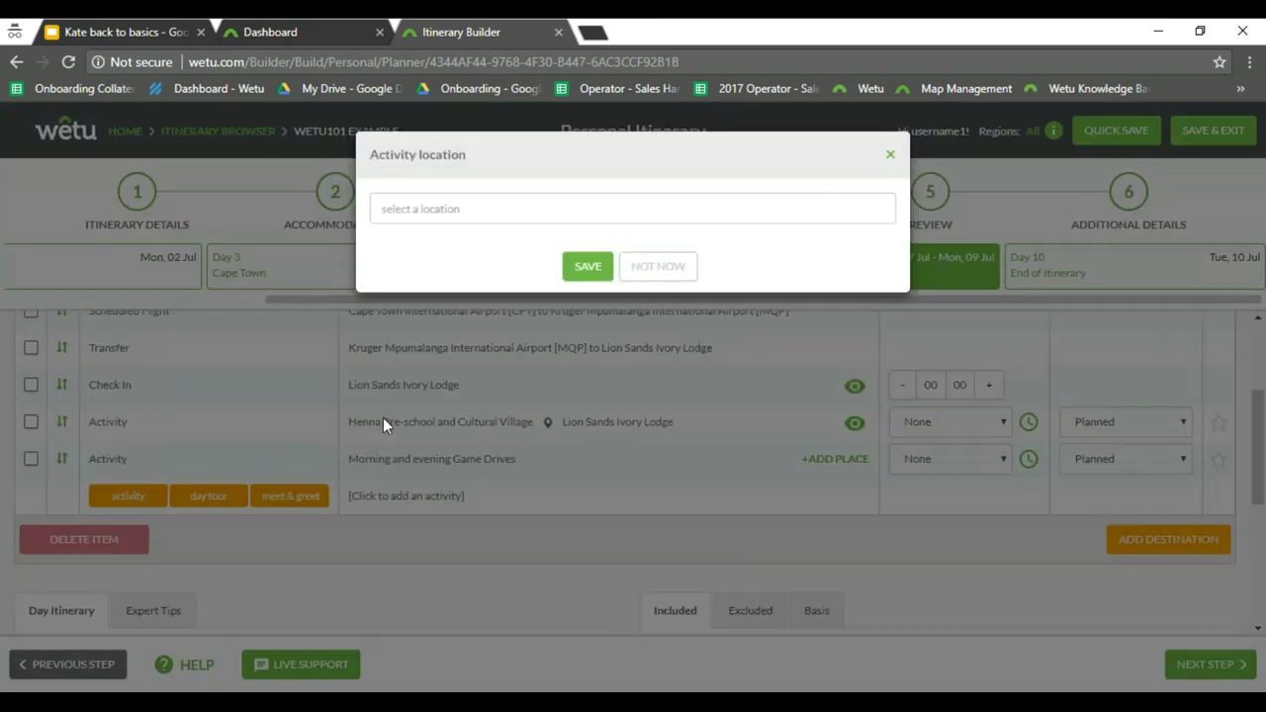
left_click(460, 205)
type("sa")
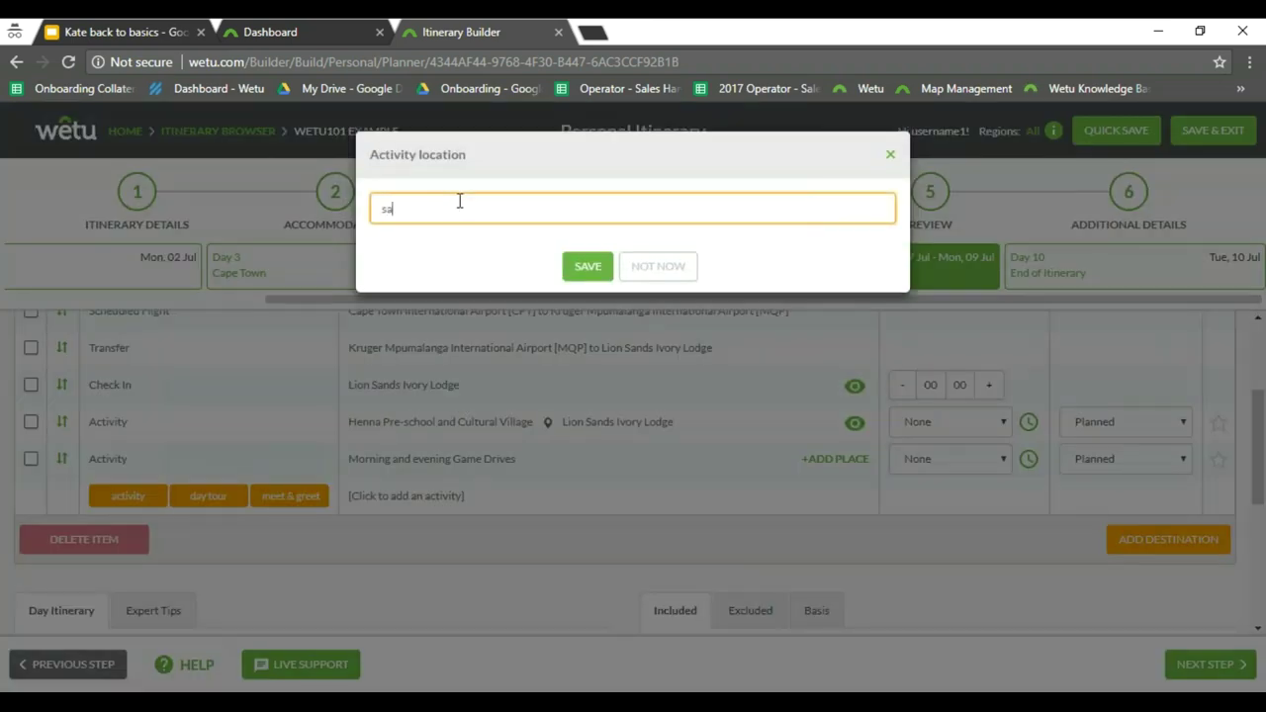
type("bi sands")
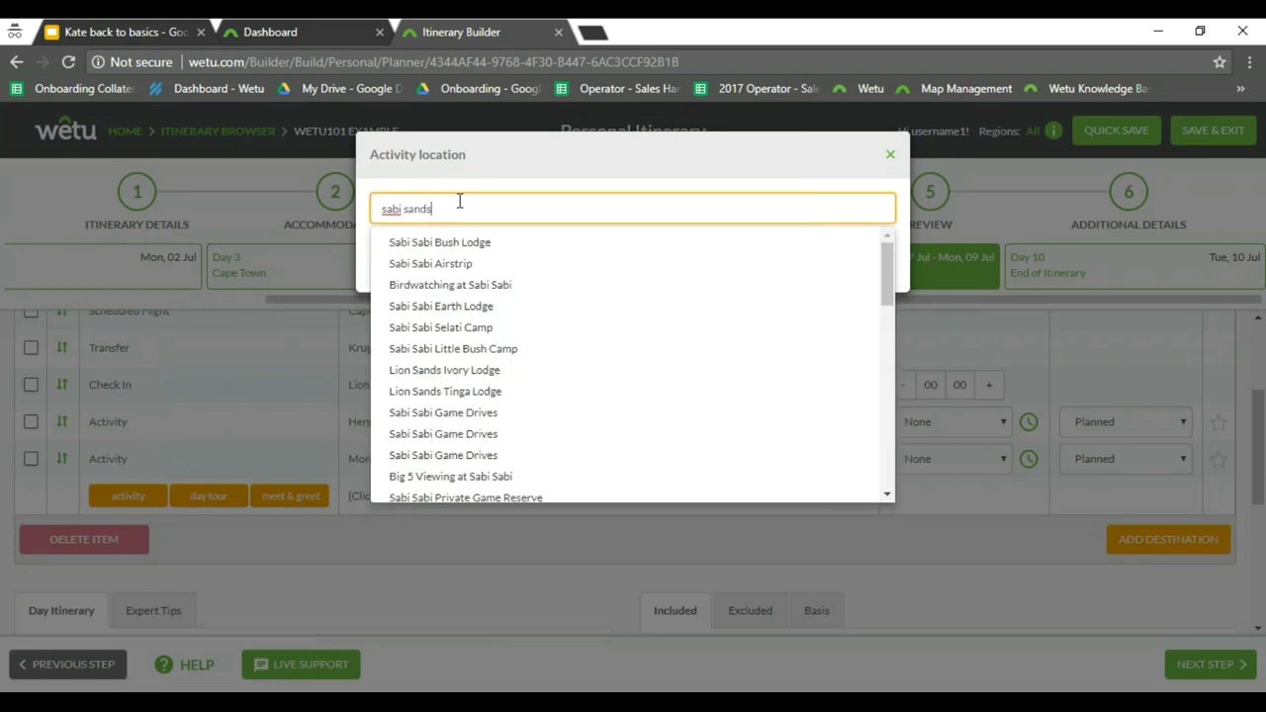
left_click(489, 497)
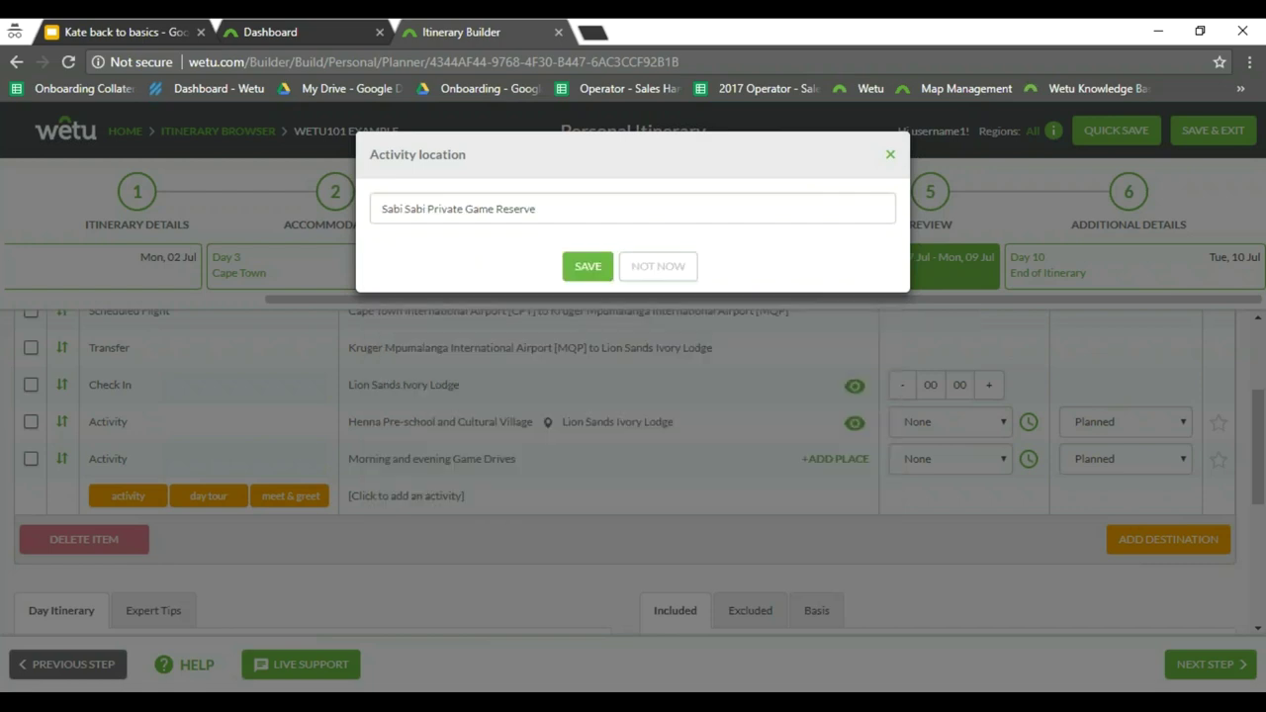
left_click(588, 267)
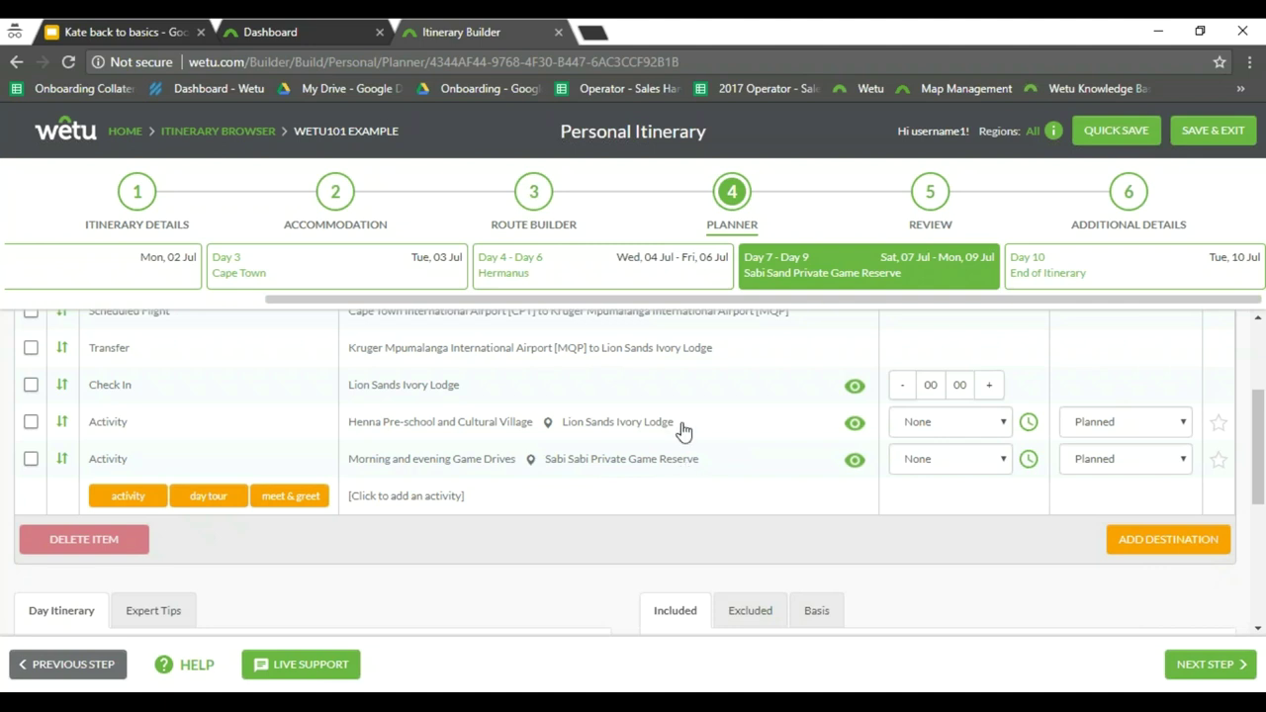
Set the Day 10 check-out hour for Lion Sands Ivory Lodge to 10
left_click(1096, 279)
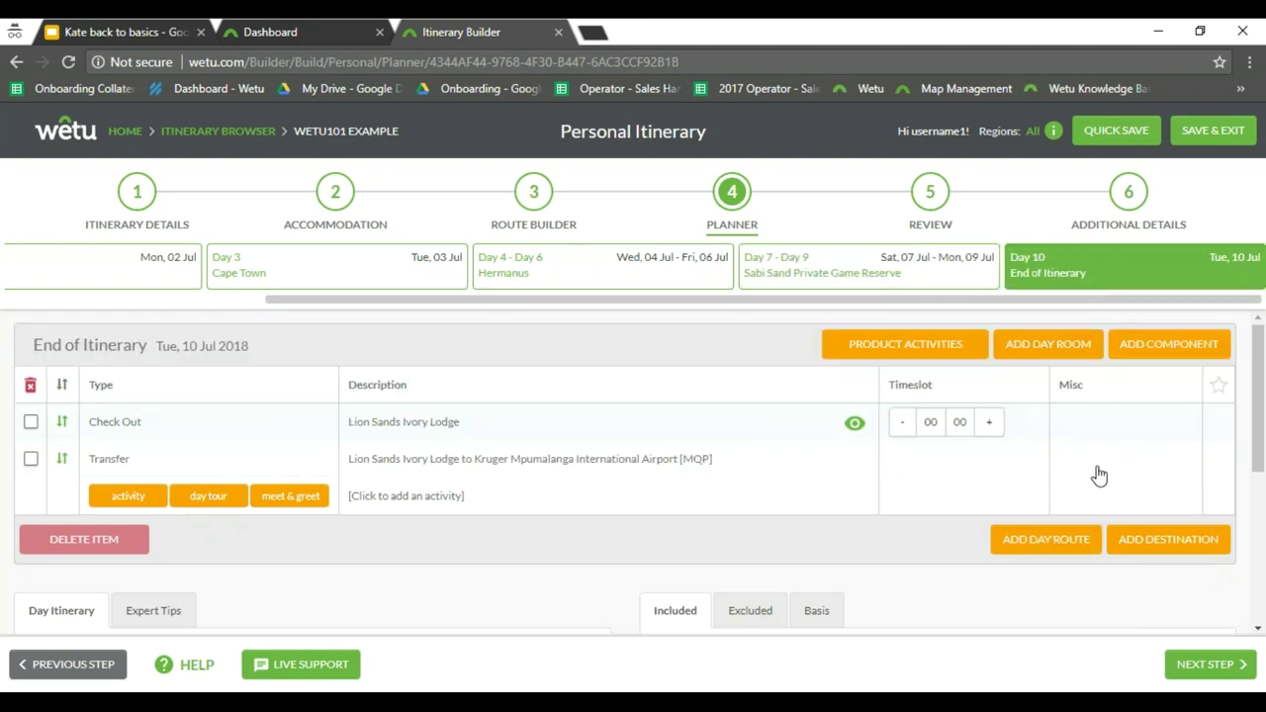
left_click(931, 421)
key("BackSpace")
key("BackSpace")
type("10")
left_click(850, 537)
Go to the Review stage and look through the itinerary overview, travel details and daily information
left_click(1207, 664)
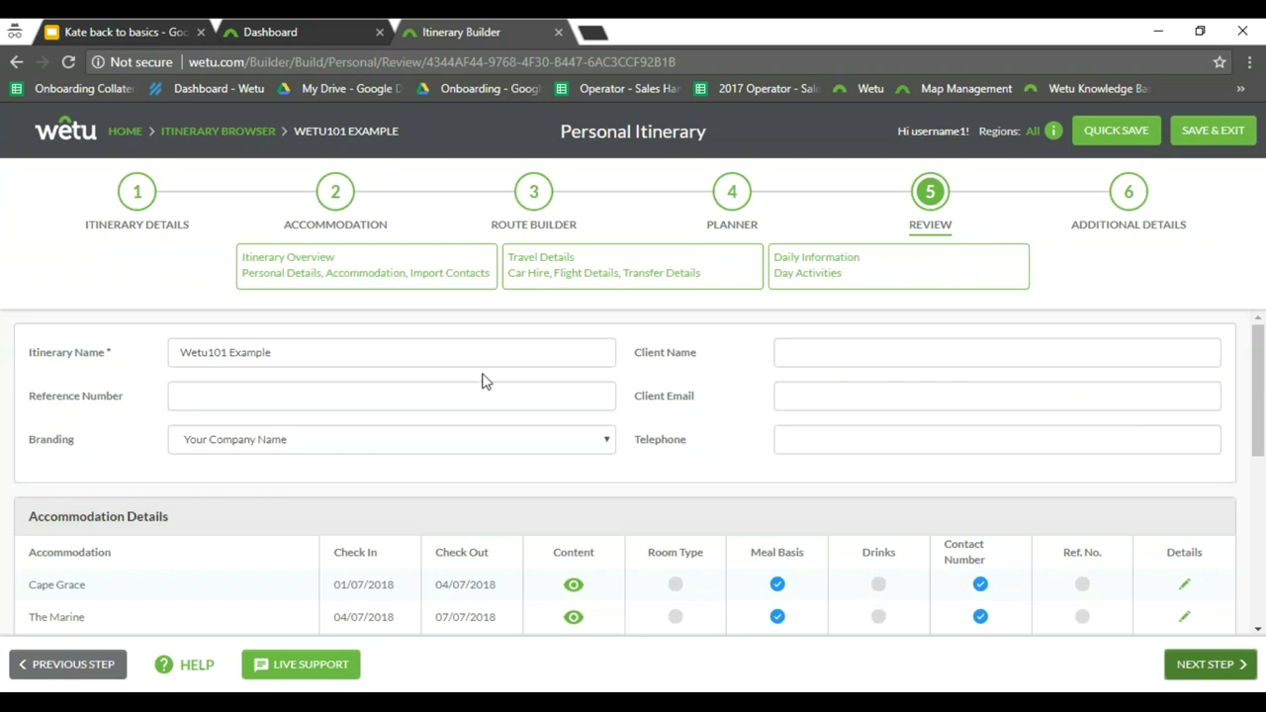
left_click(348, 267)
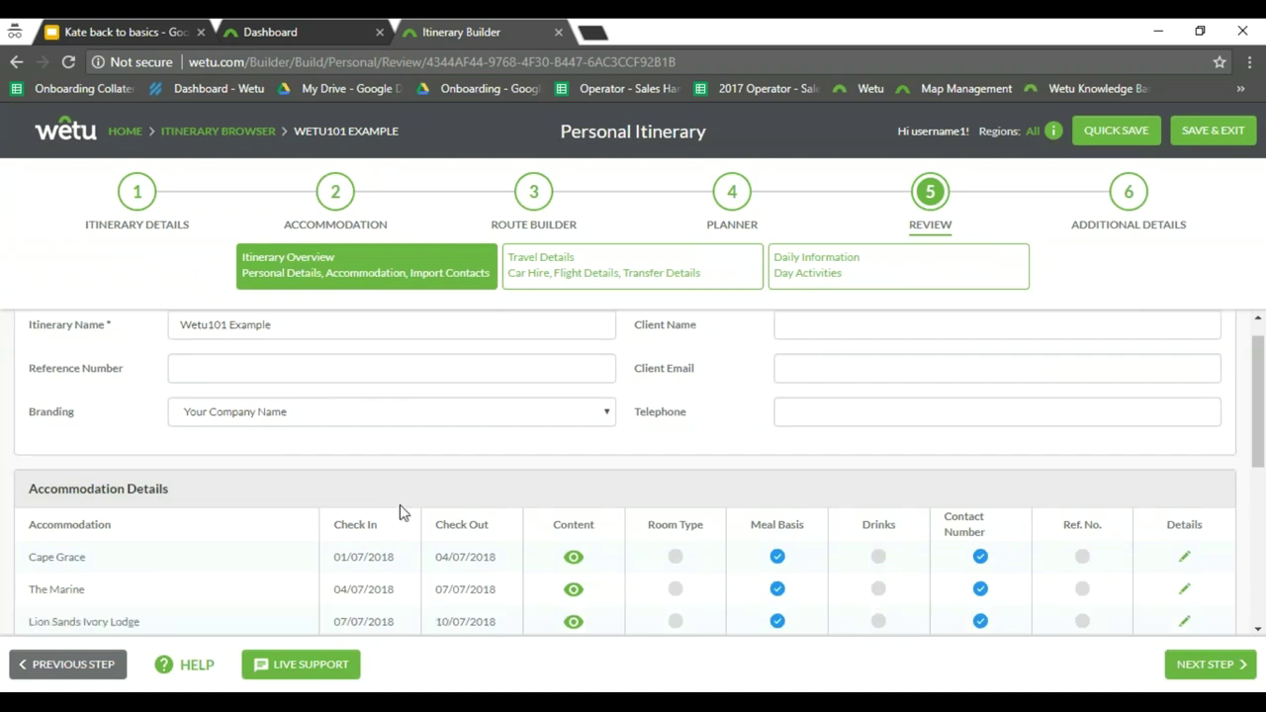
scroll(404, 510, "down", 4)
scroll(405, 510, "up", 3)
scroll(410, 500, "up", 1)
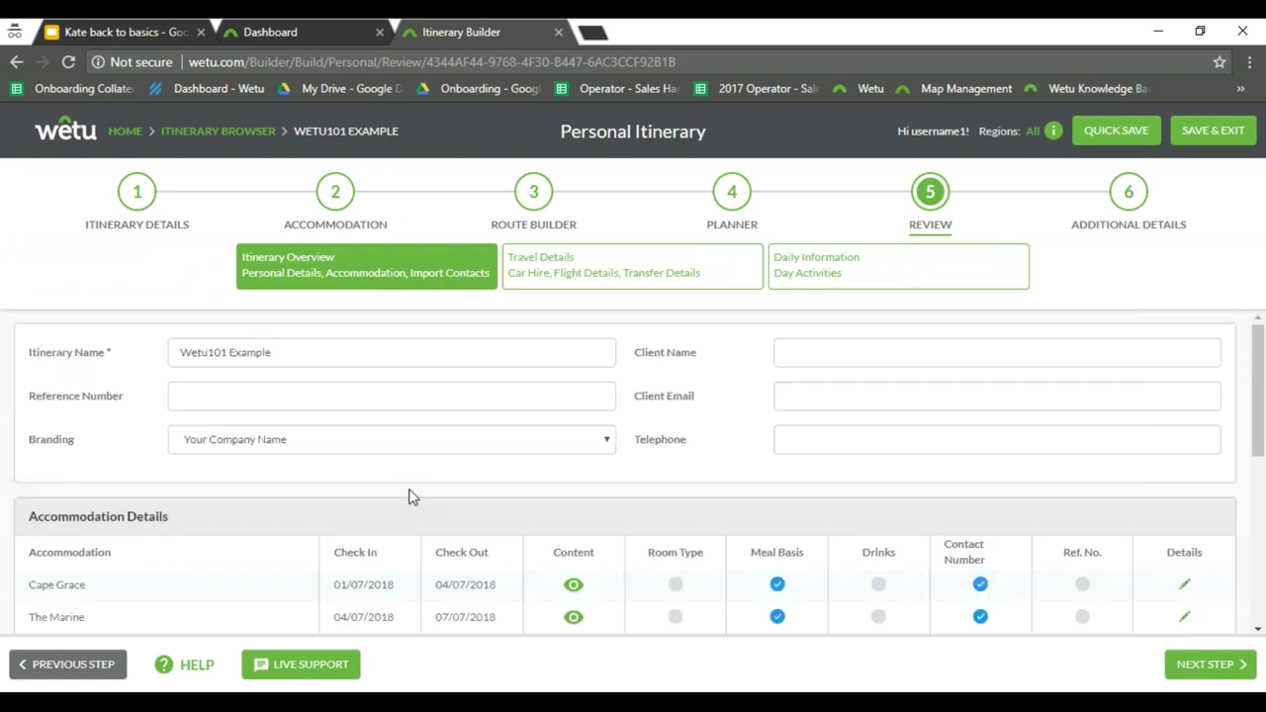
left_click(589, 267)
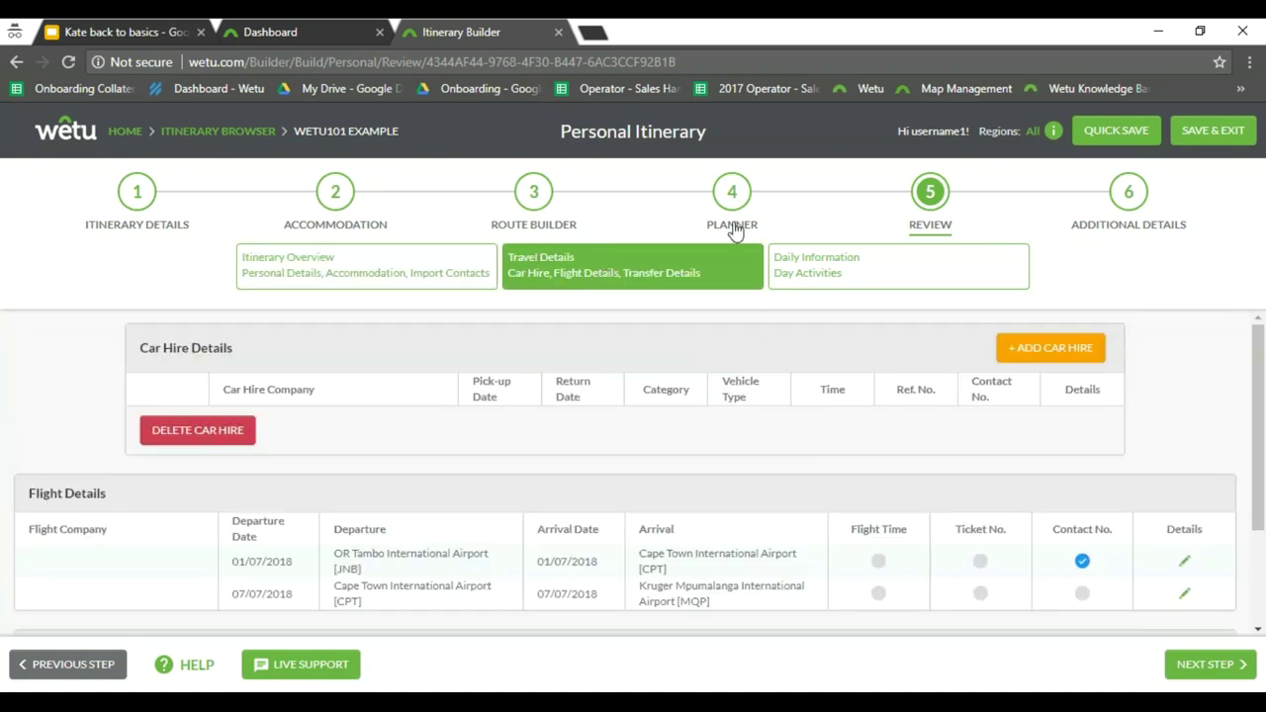
left_click(829, 273)
scroll(860, 540, "down", 2)
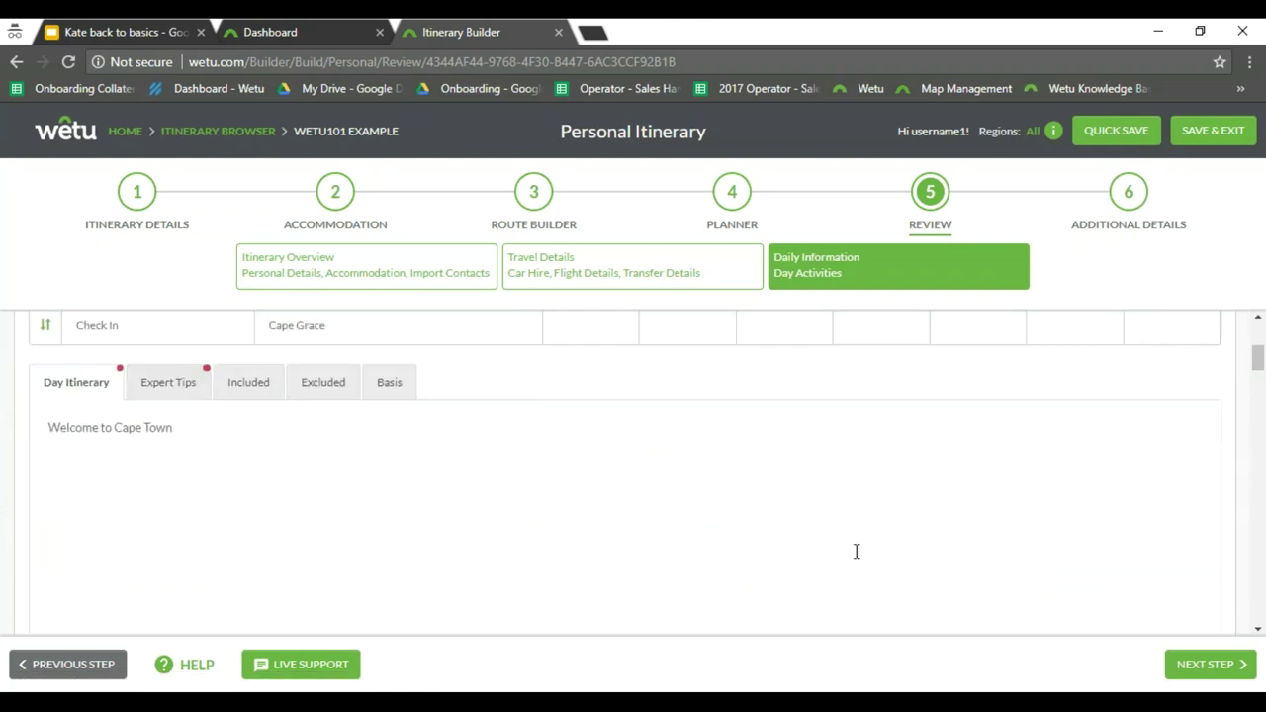
scroll(857, 551, "up", 2)
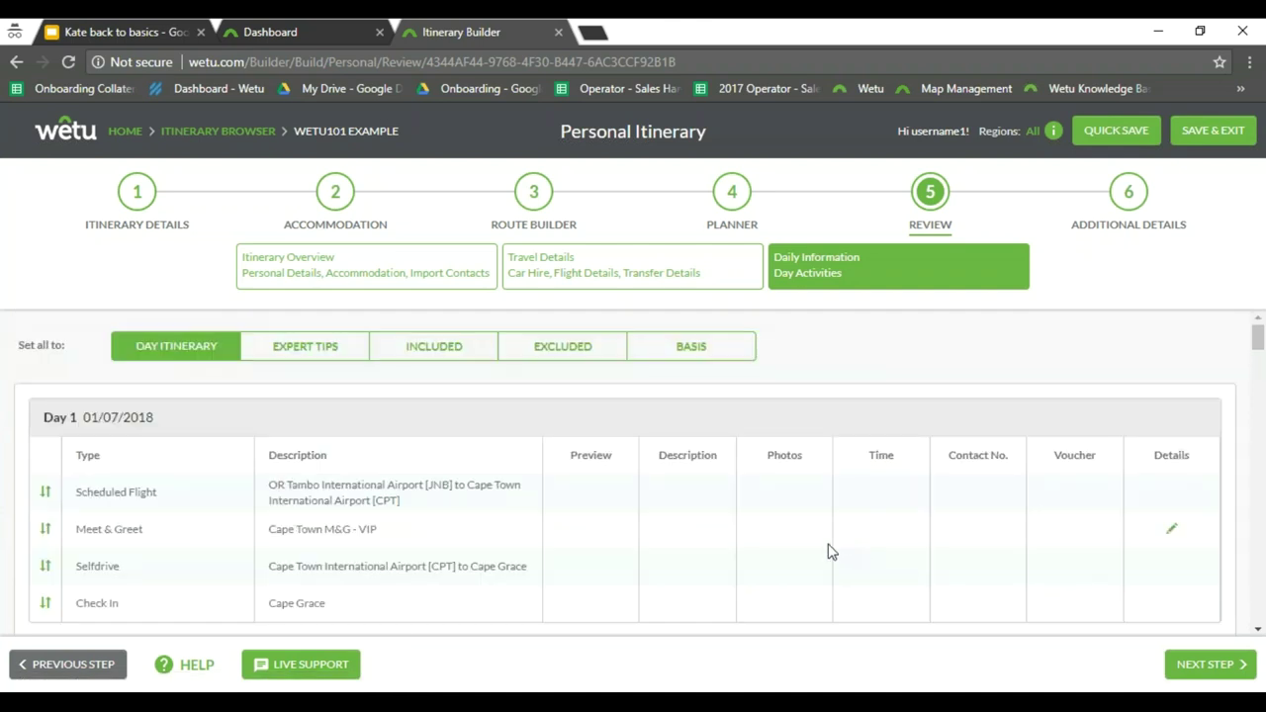
Enter "This is a basic itinerary built to entice your clients" as the itinerary's introduction in the additional details
left_click(1128, 193)
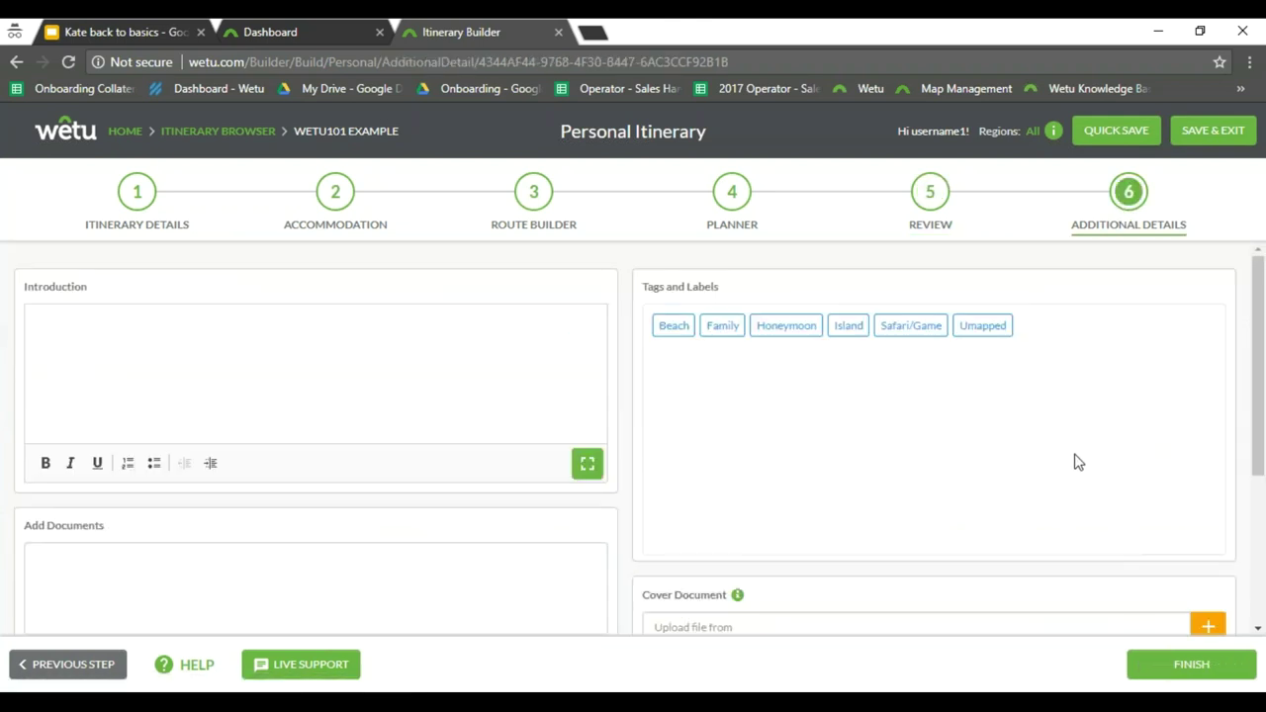
left_click(256, 359)
type("W")
key("BackSpace")
type("This is a basic")
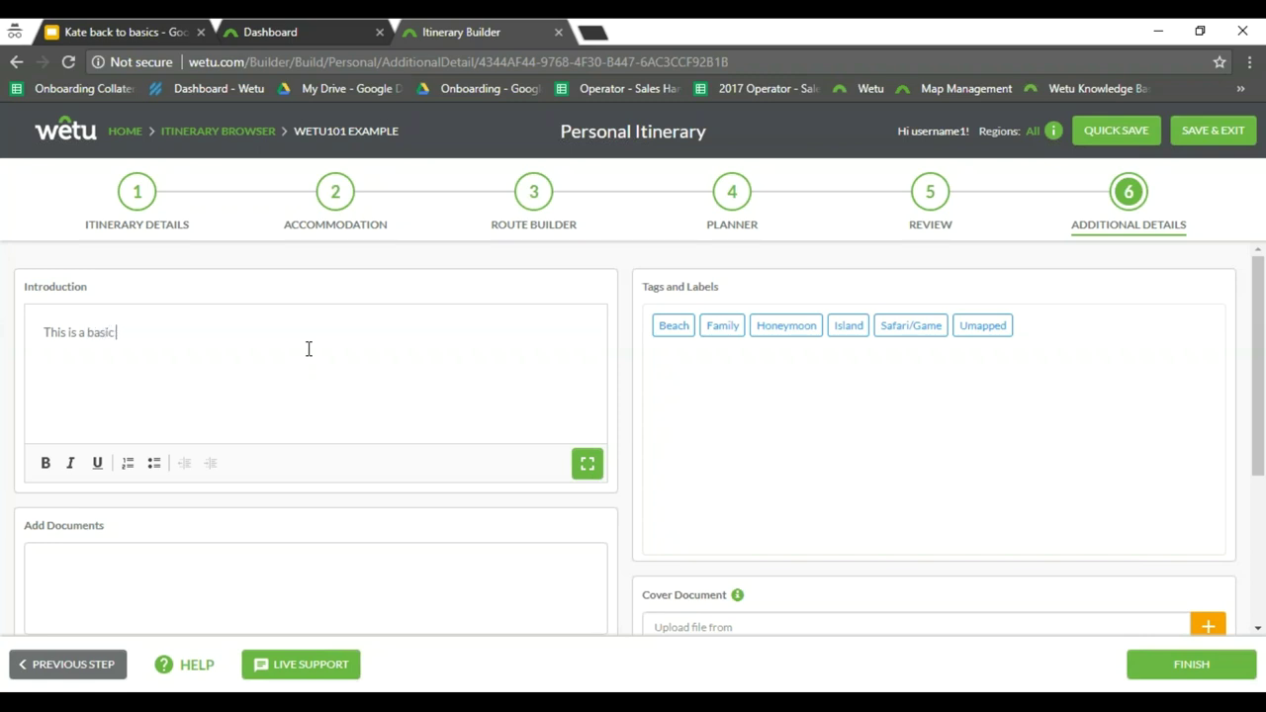
type(" itinerary built to entice you")
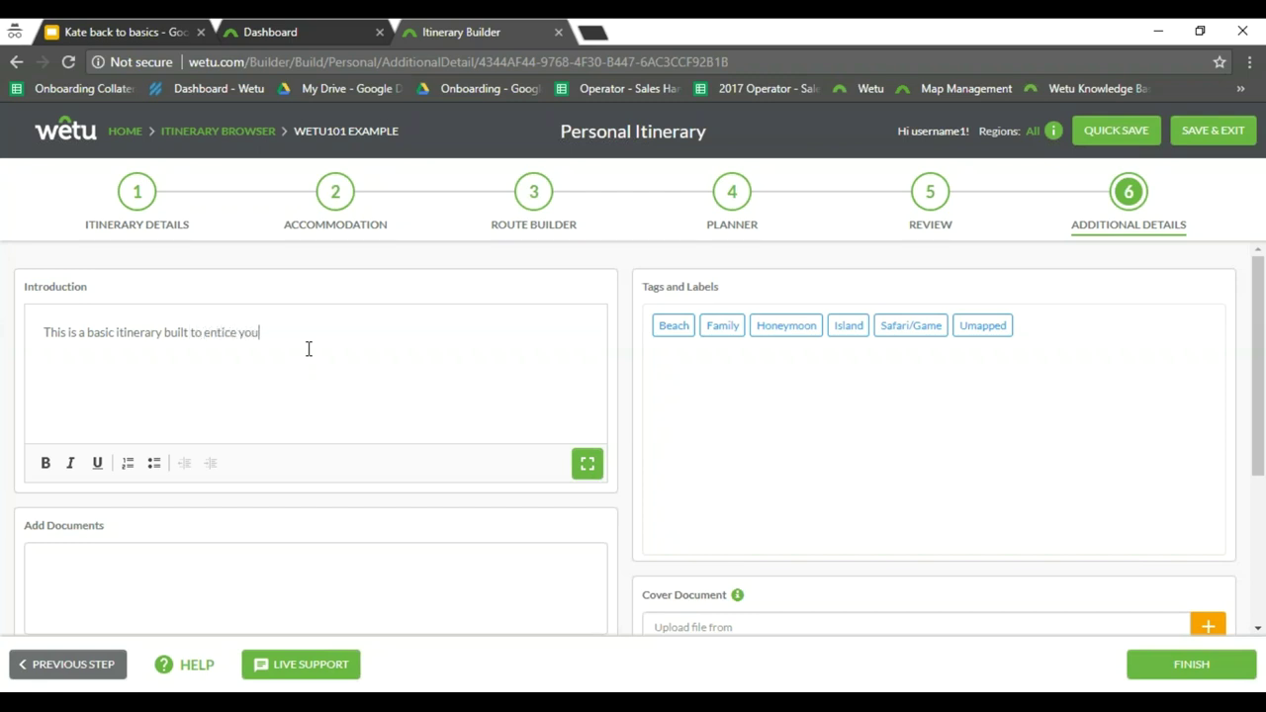
type("r clients")
scroll(570, 508, "down", 3)
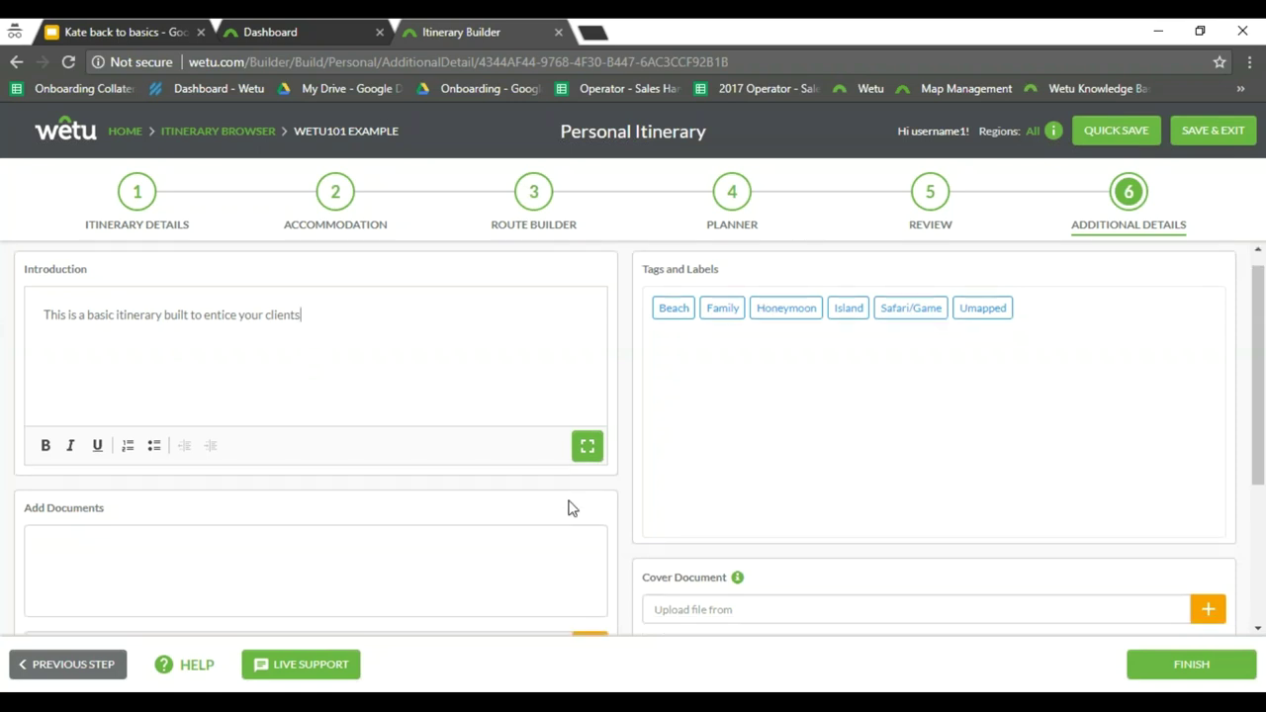
scroll(316, 435, "up", 3)
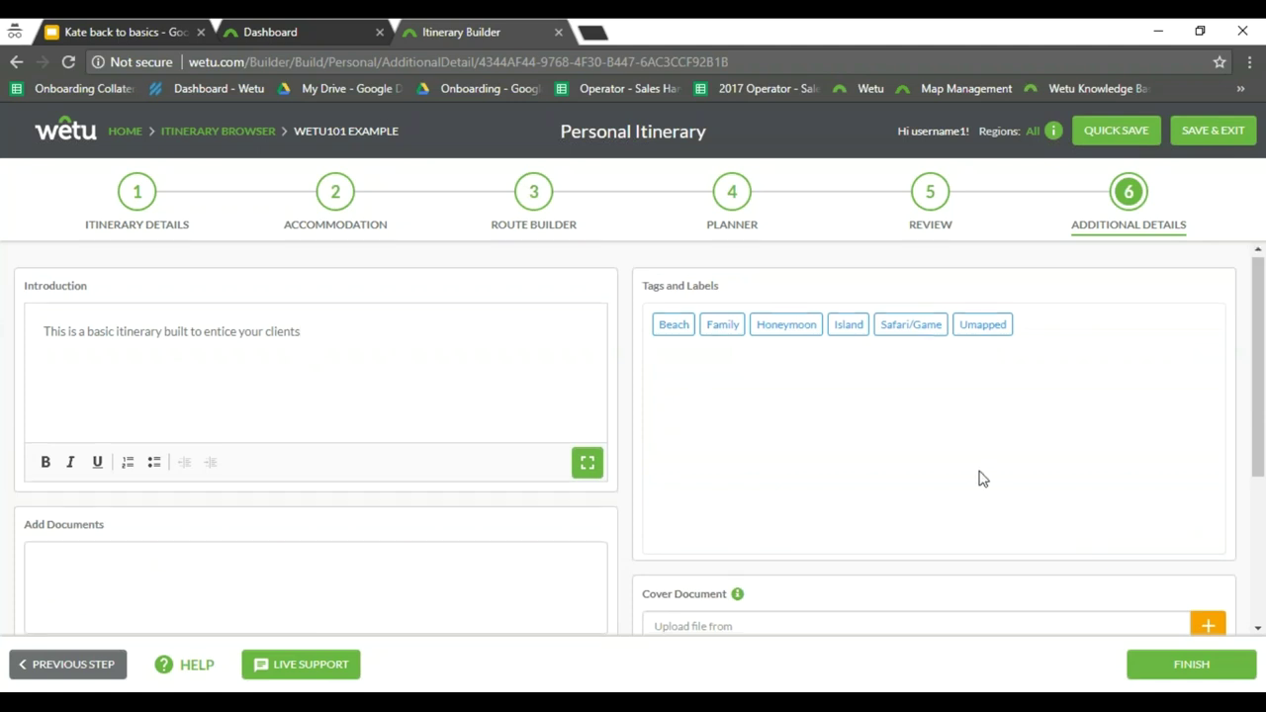
Open the itinerary's preview from the outputs section and enter it from the landing page
scroll(983, 478, "down", 1)
scroll(983, 478, "down", 2)
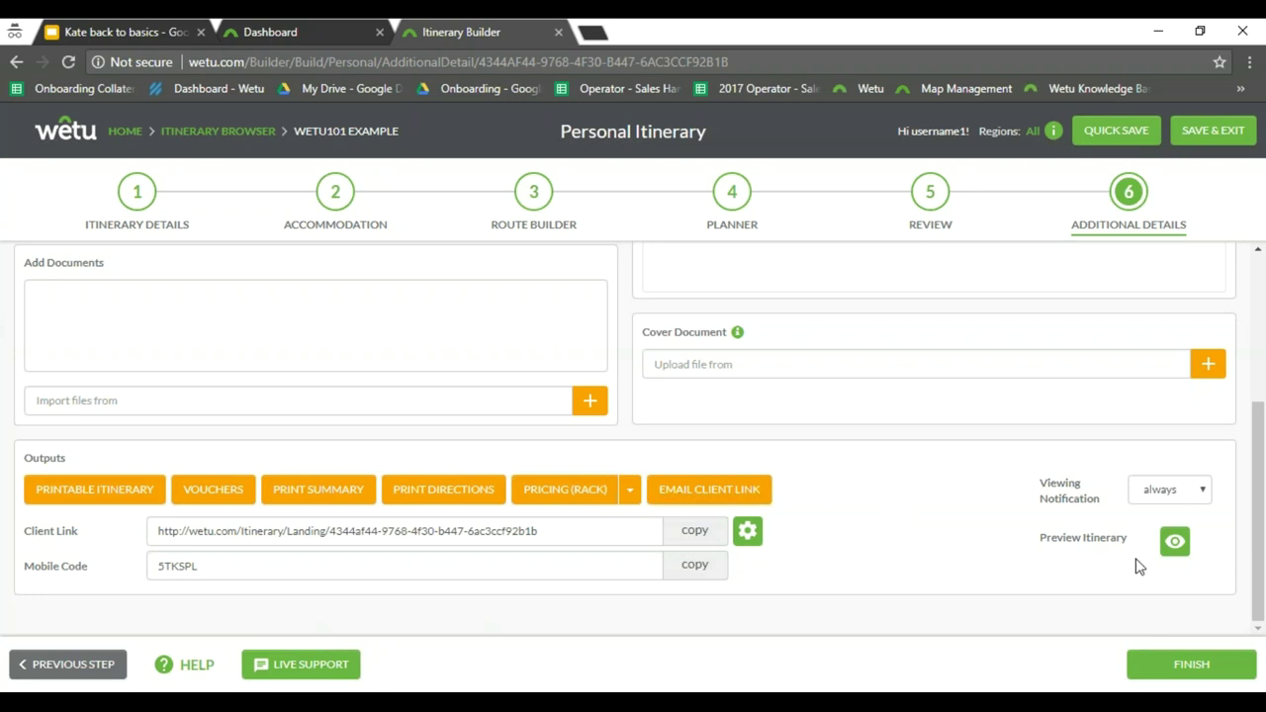
left_click(1174, 542)
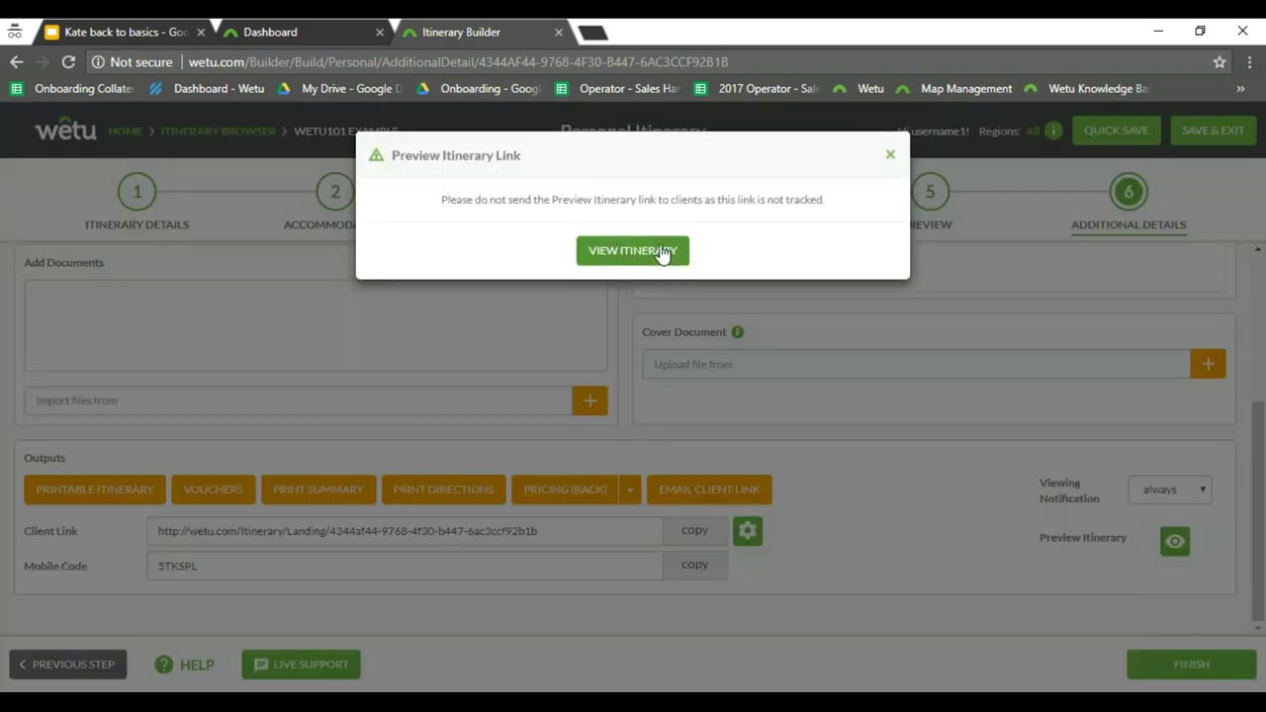
left_click(630, 252)
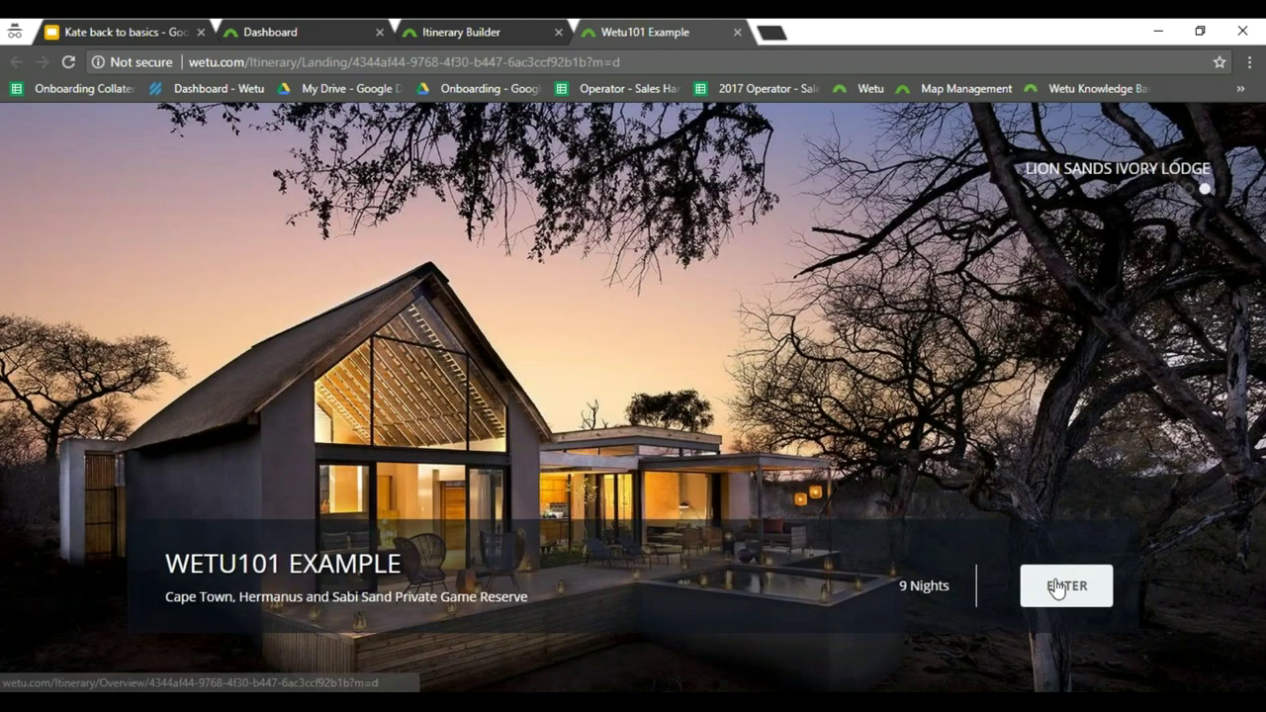
left_click(1068, 591)
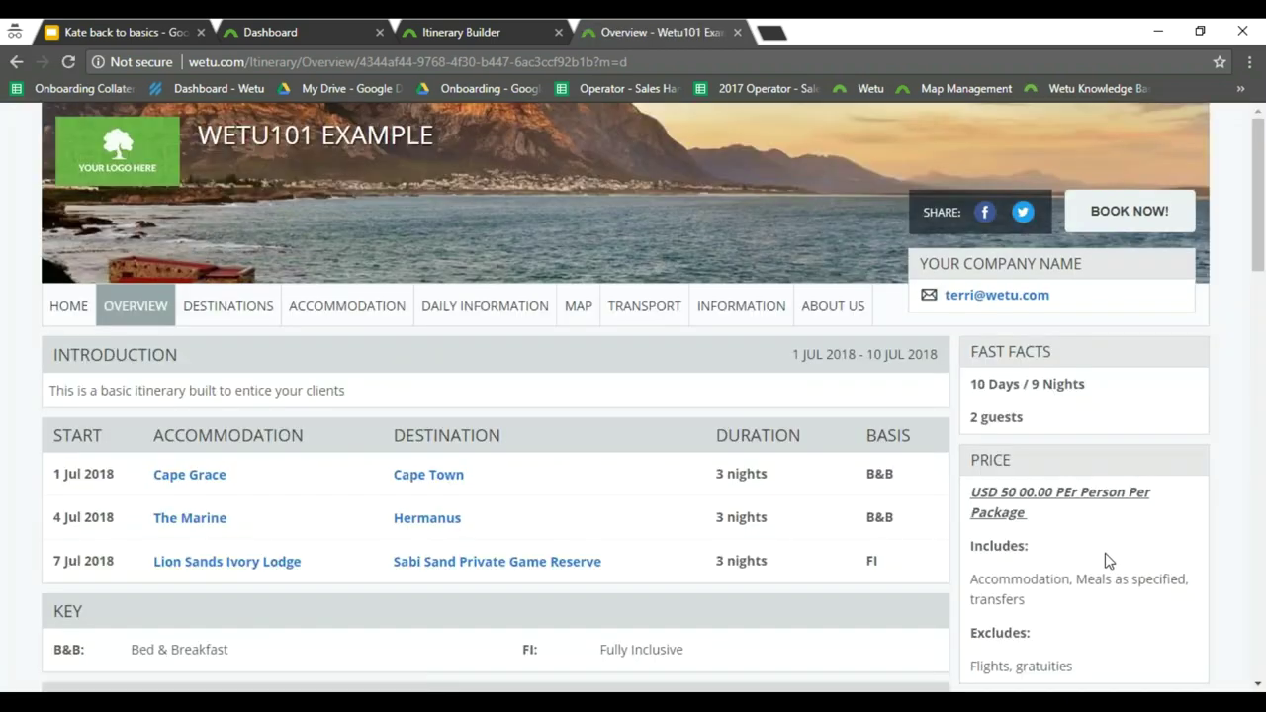
Look through the previewed itinerary's overview, including accommodation, price and fast facts, and its destinations page
scroll(41, 409, "down", 1)
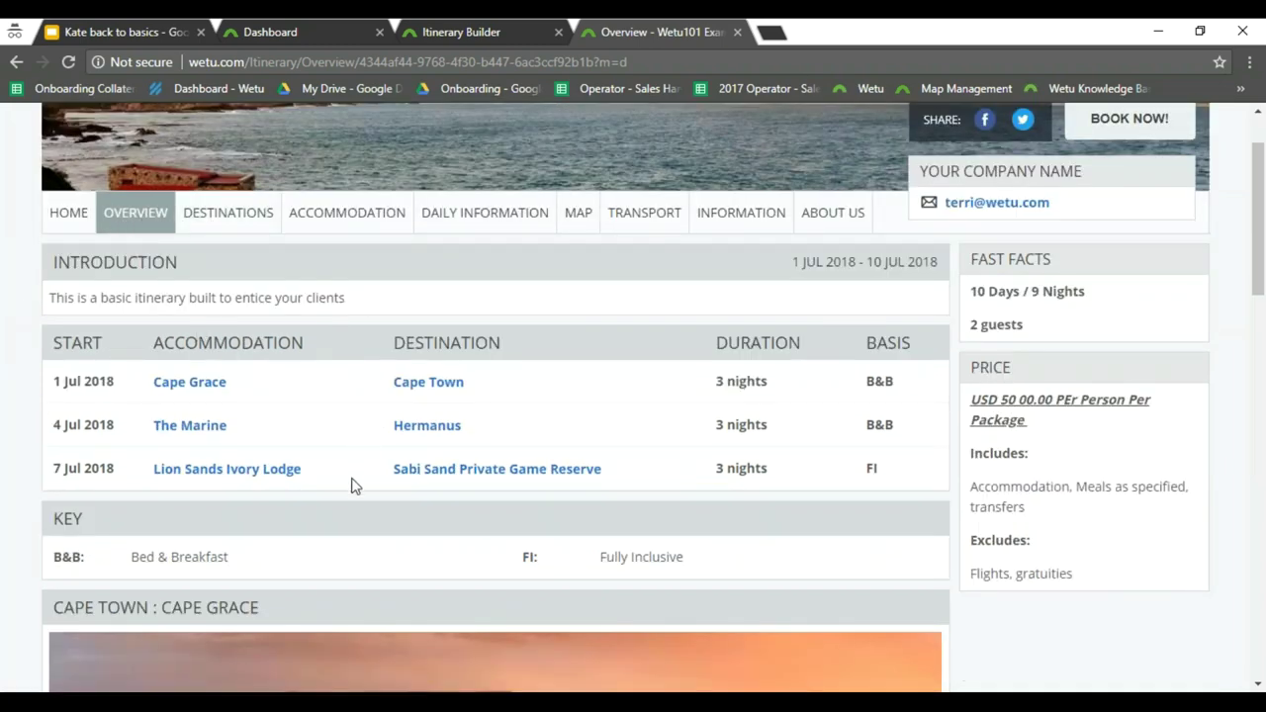
scroll(351, 484, "down", 1)
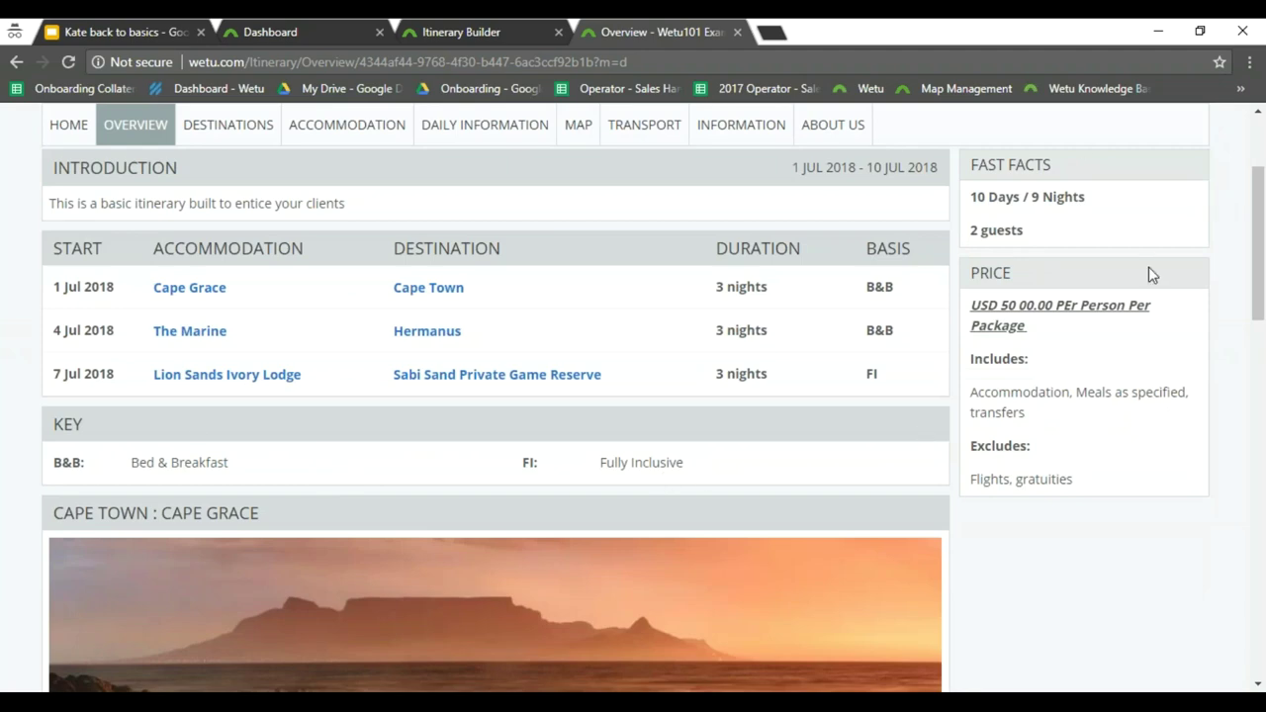
scroll(1151, 274, "down", 4)
scroll(1130, 295, "up", 8)
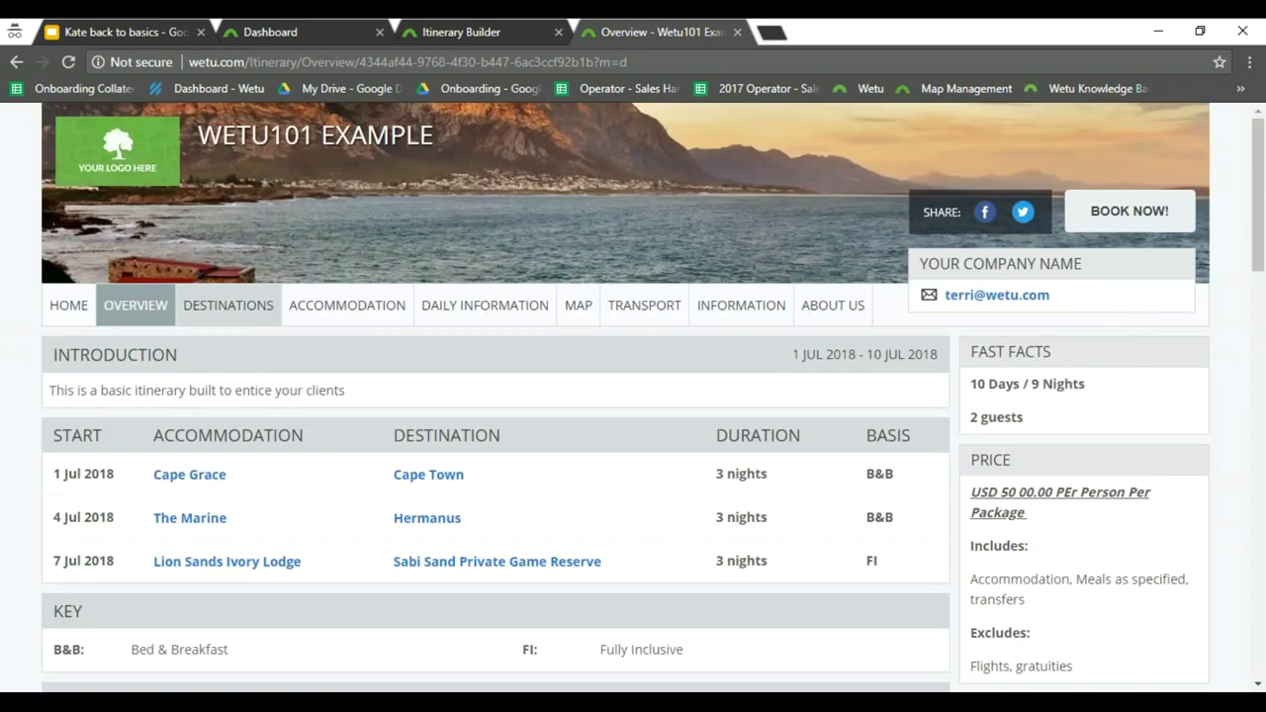
left_click(234, 312)
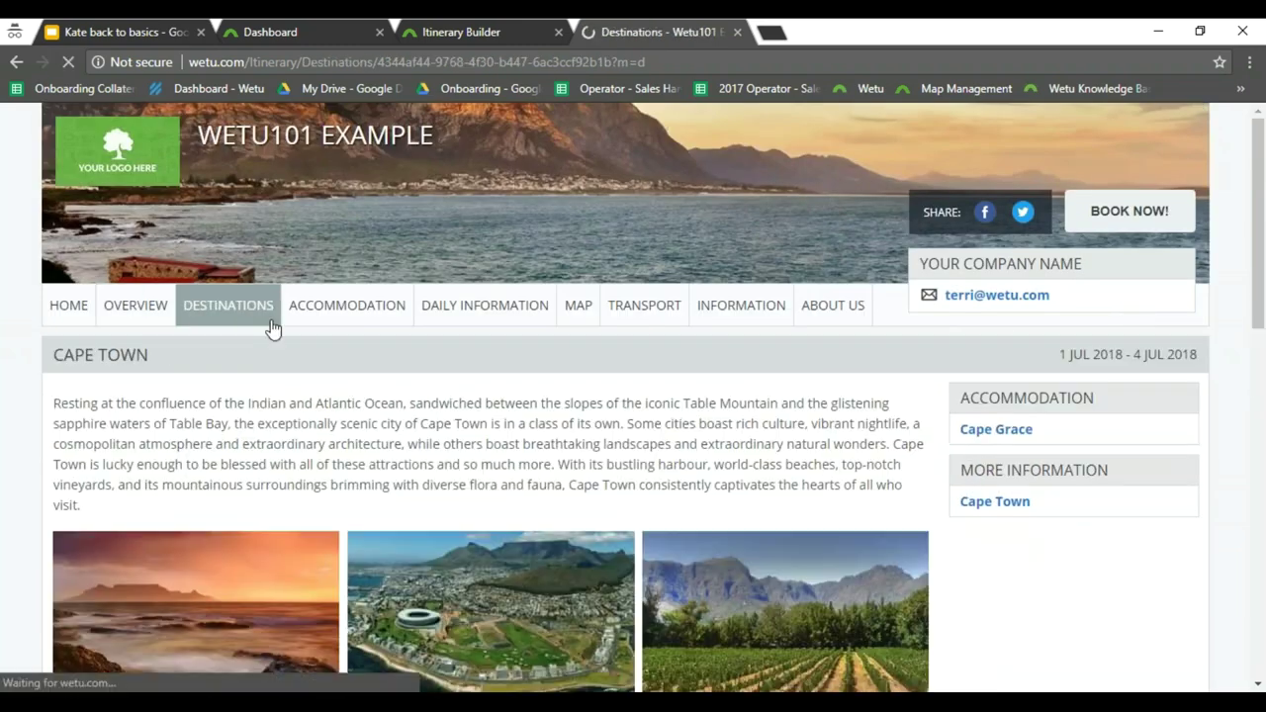
scroll(667, 385, "down", 2)
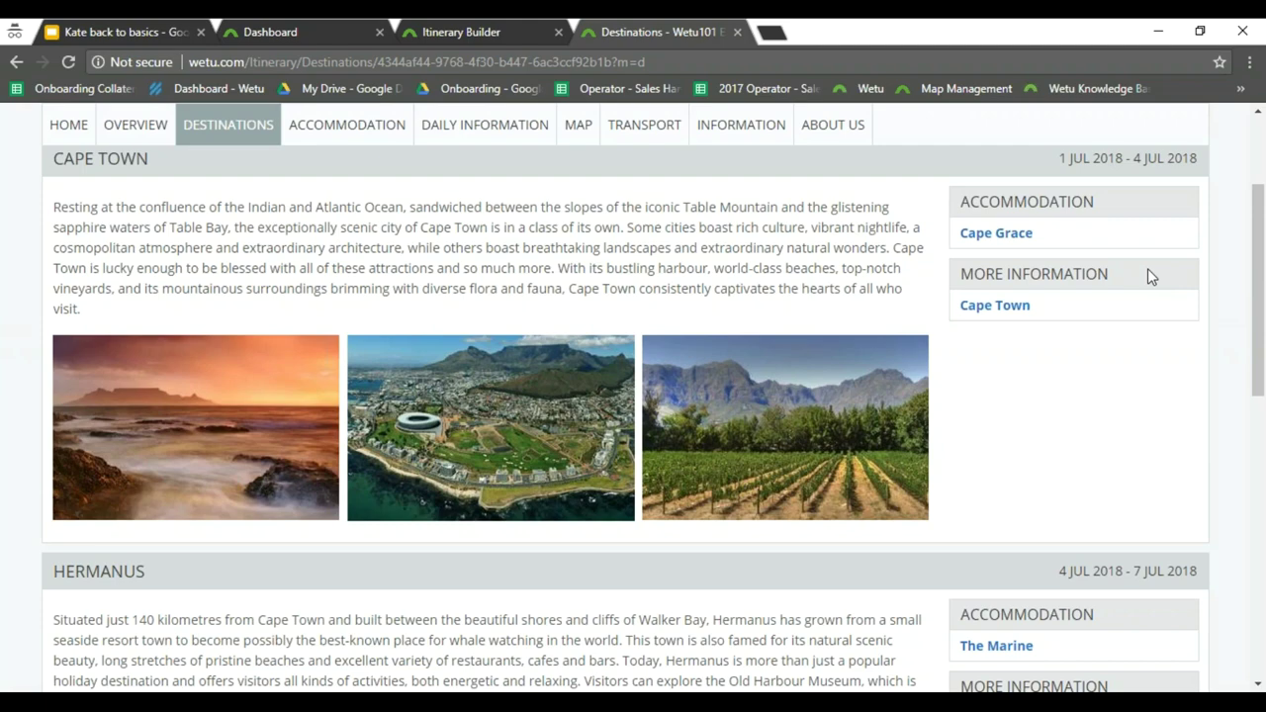
scroll(1066, 553, "up", 2)
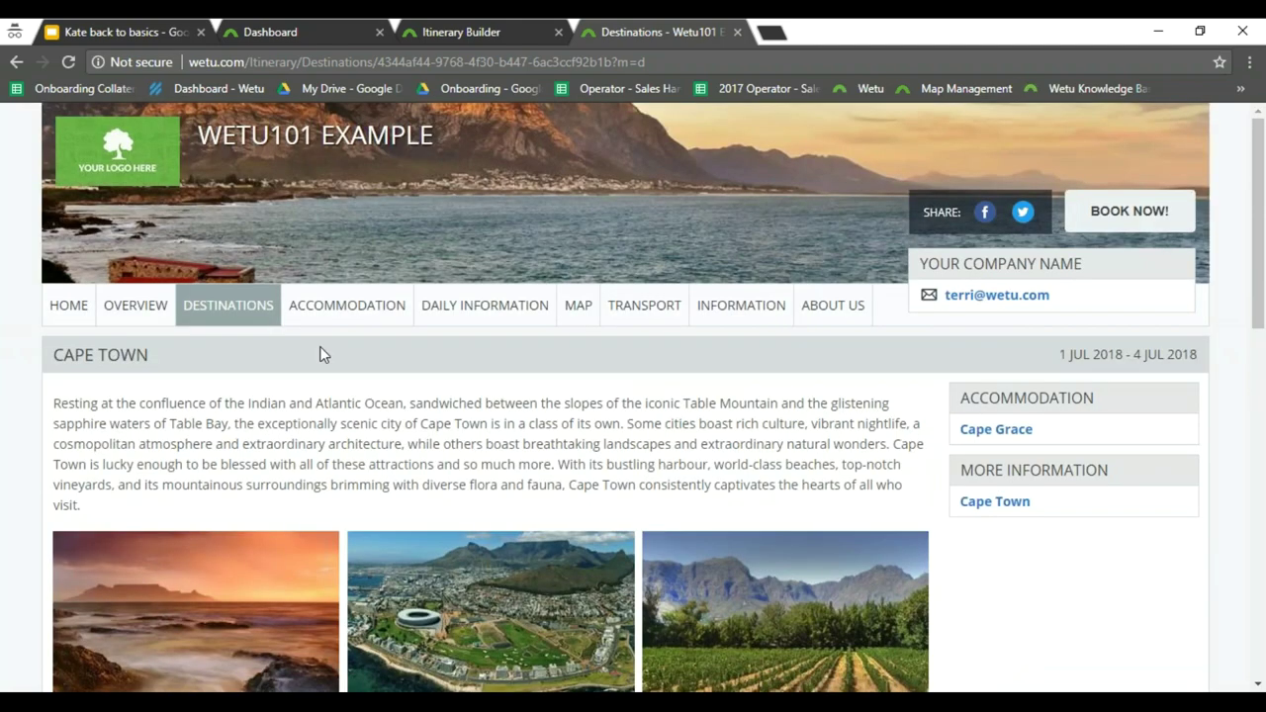
Review the accommodation page, checking Cape Grace's room types and the stay details for The Marine and Lion Sands Ivory Lodge
left_click(337, 321)
scroll(890, 463, "down", 1)
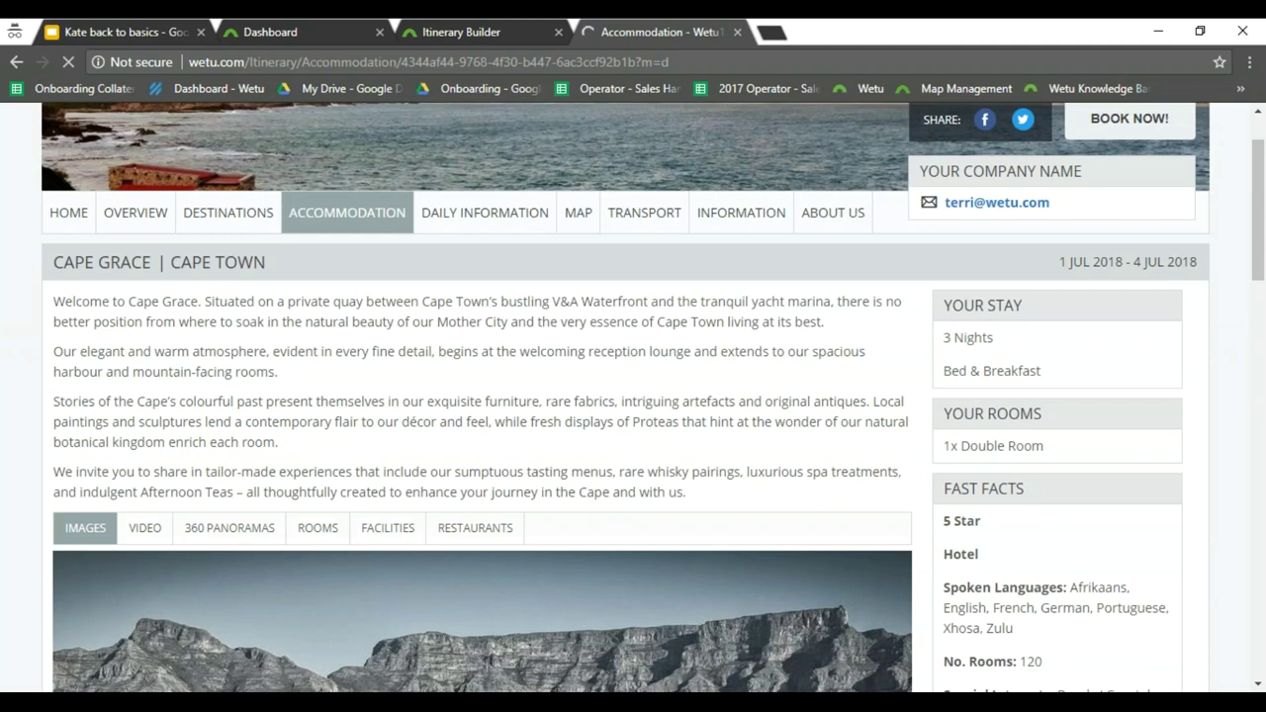
scroll(326, 406, "down", 1)
scroll(326, 407, "down", 1)
left_click(316, 424)
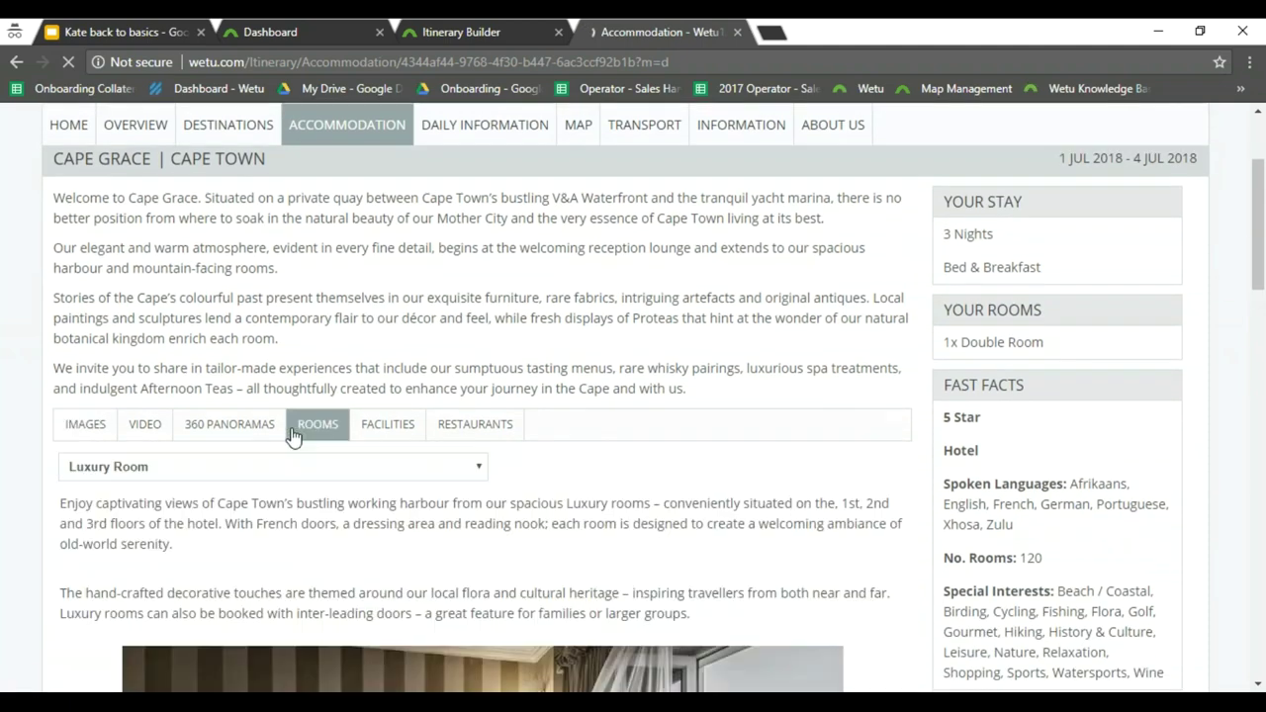
left_click(473, 467)
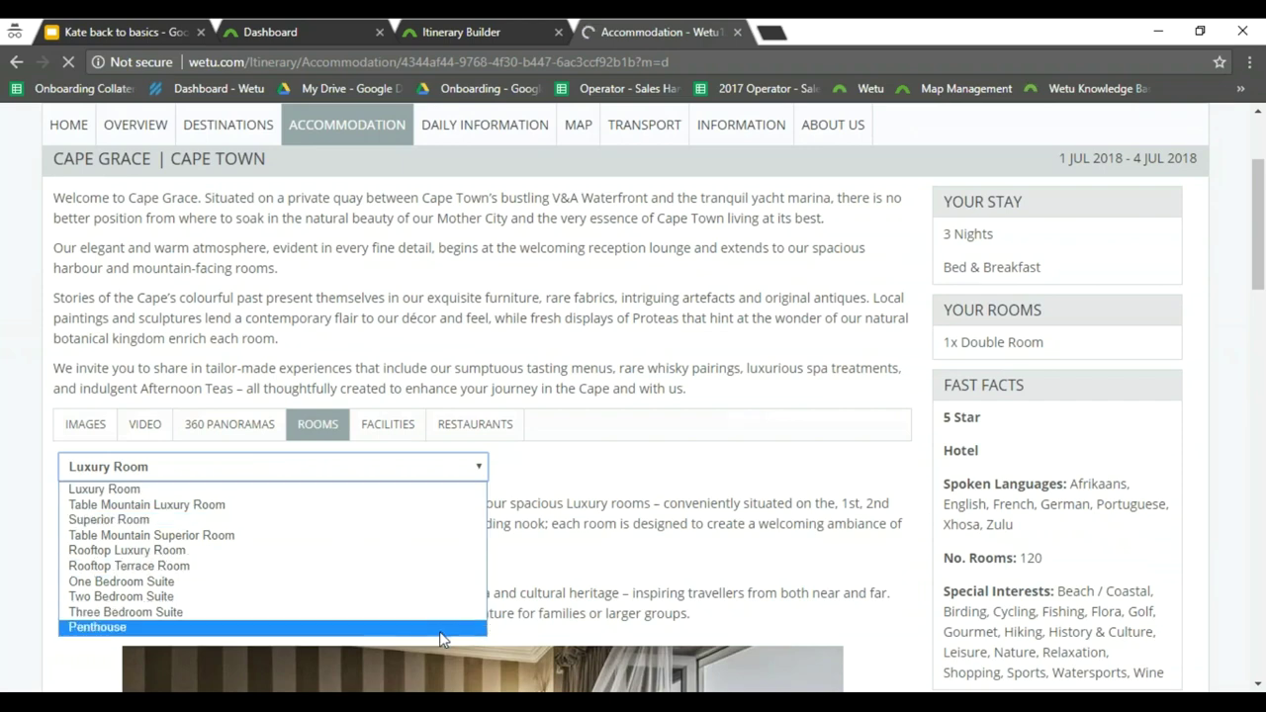
left_click(465, 489)
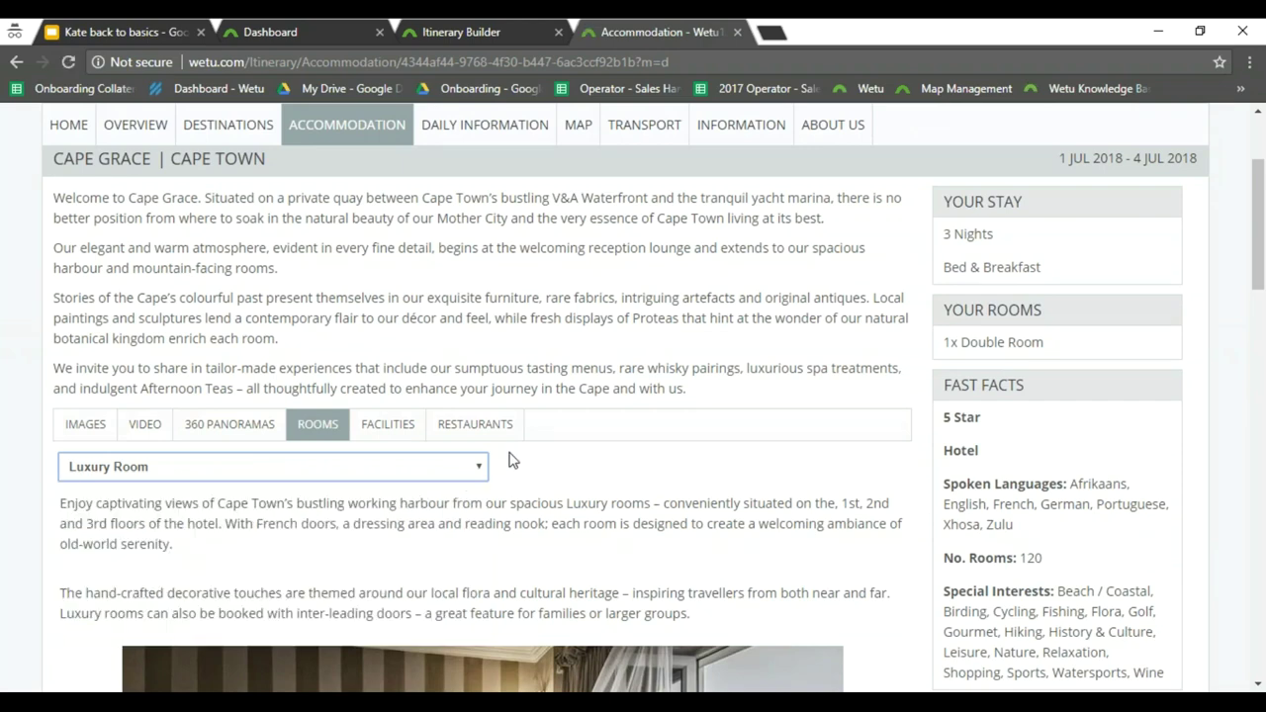
scroll(960, 447, "down", 10)
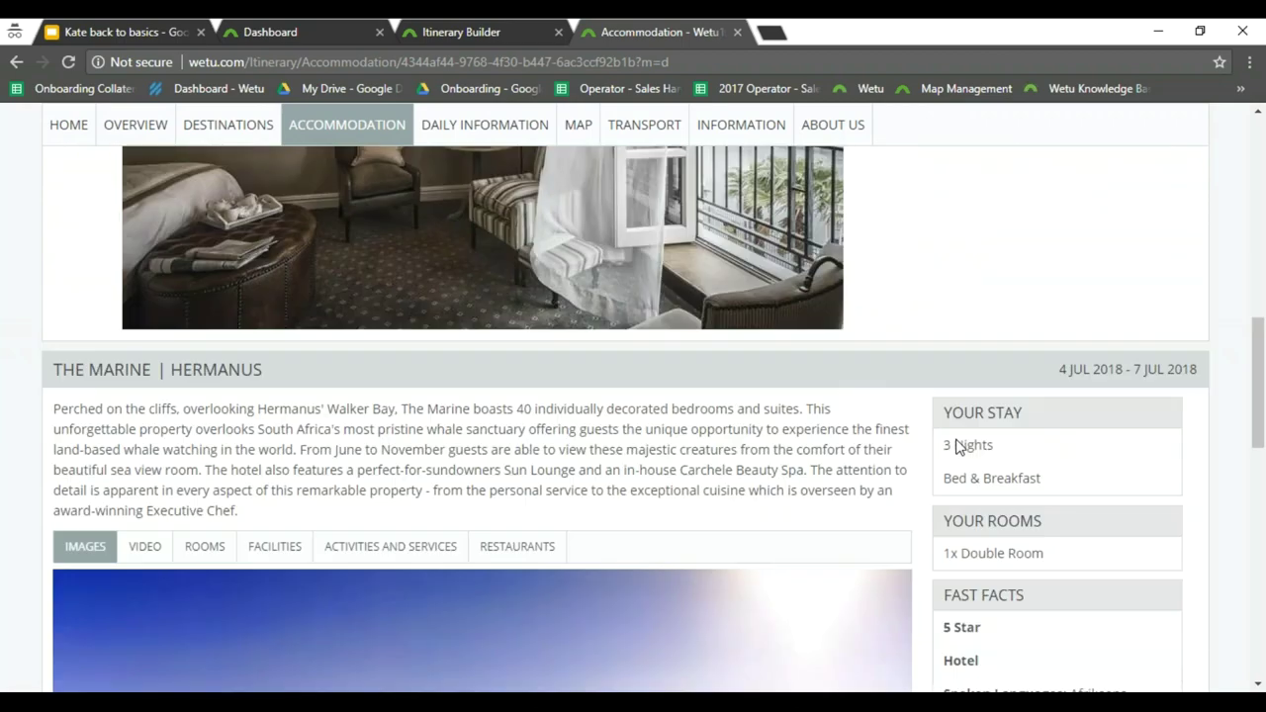
scroll(1029, 451, "down", 10)
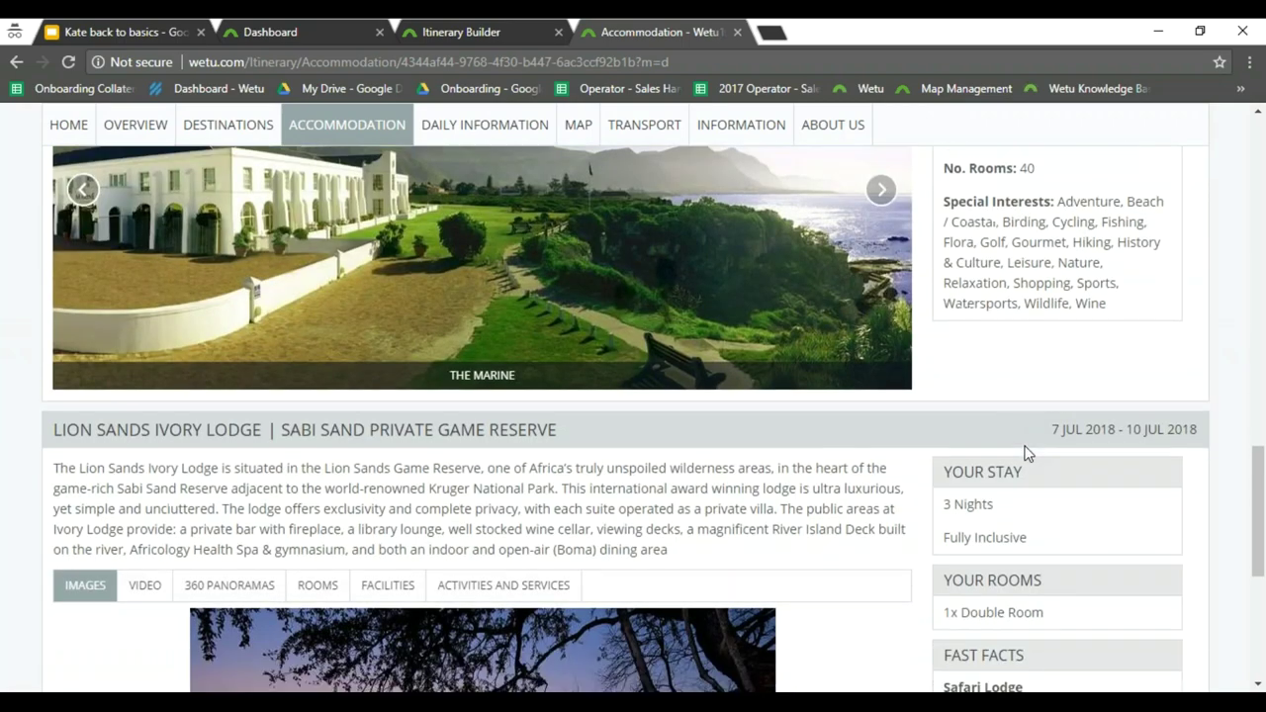
Review Day 1 in the daily information: the welcome text, expert tips and Cape Town M&G - VIP service details
left_click(466, 124)
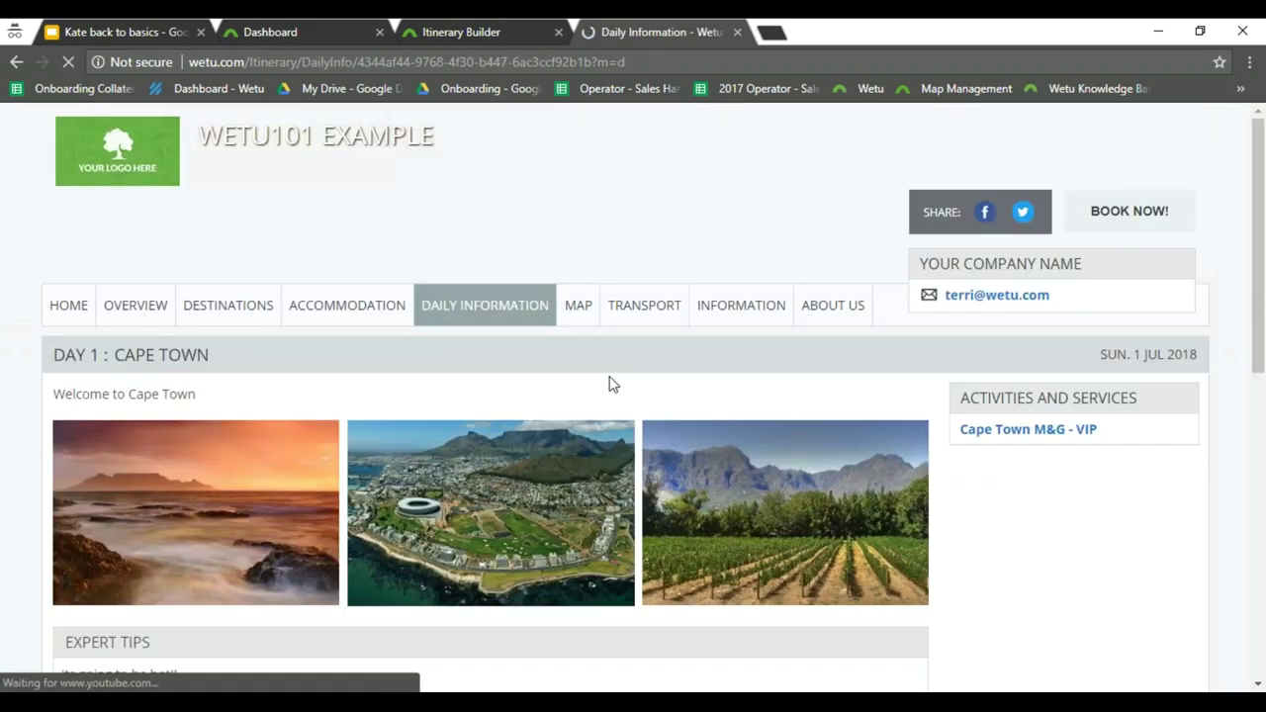
scroll(612, 375, "down", 2)
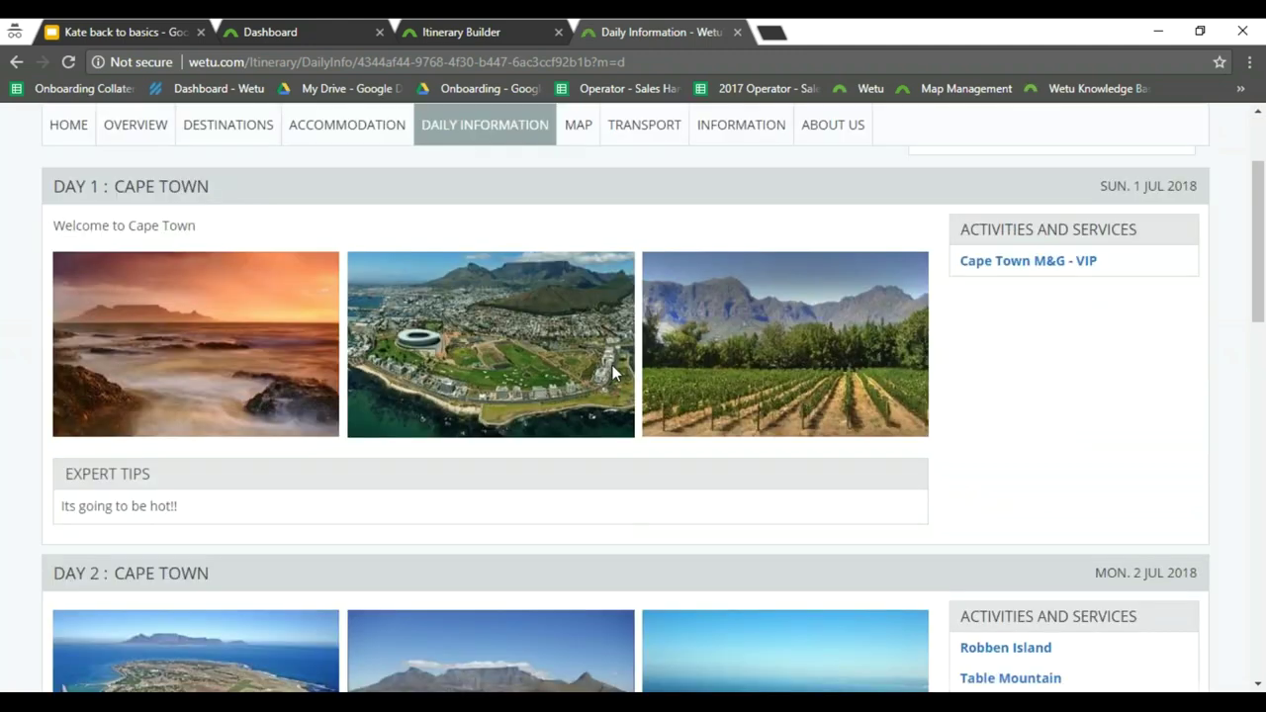
left_click_drag(238, 205, 55, 193)
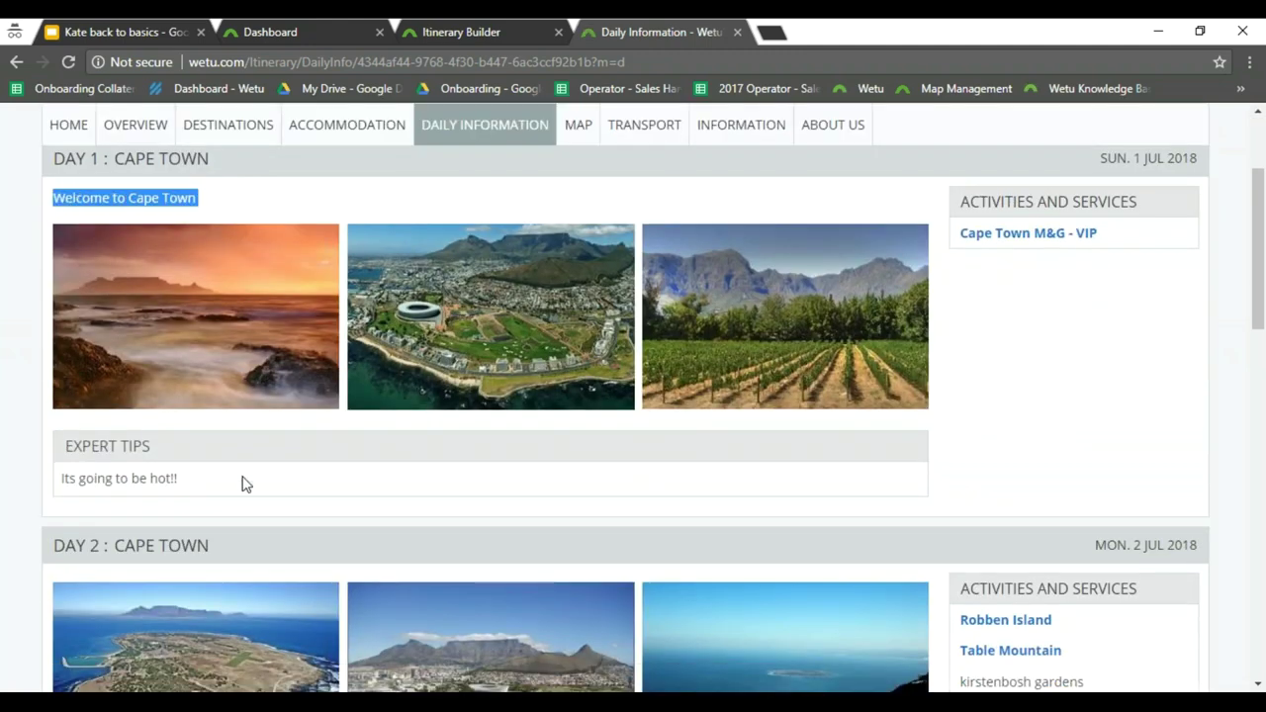
left_click_drag(246, 483, 59, 478)
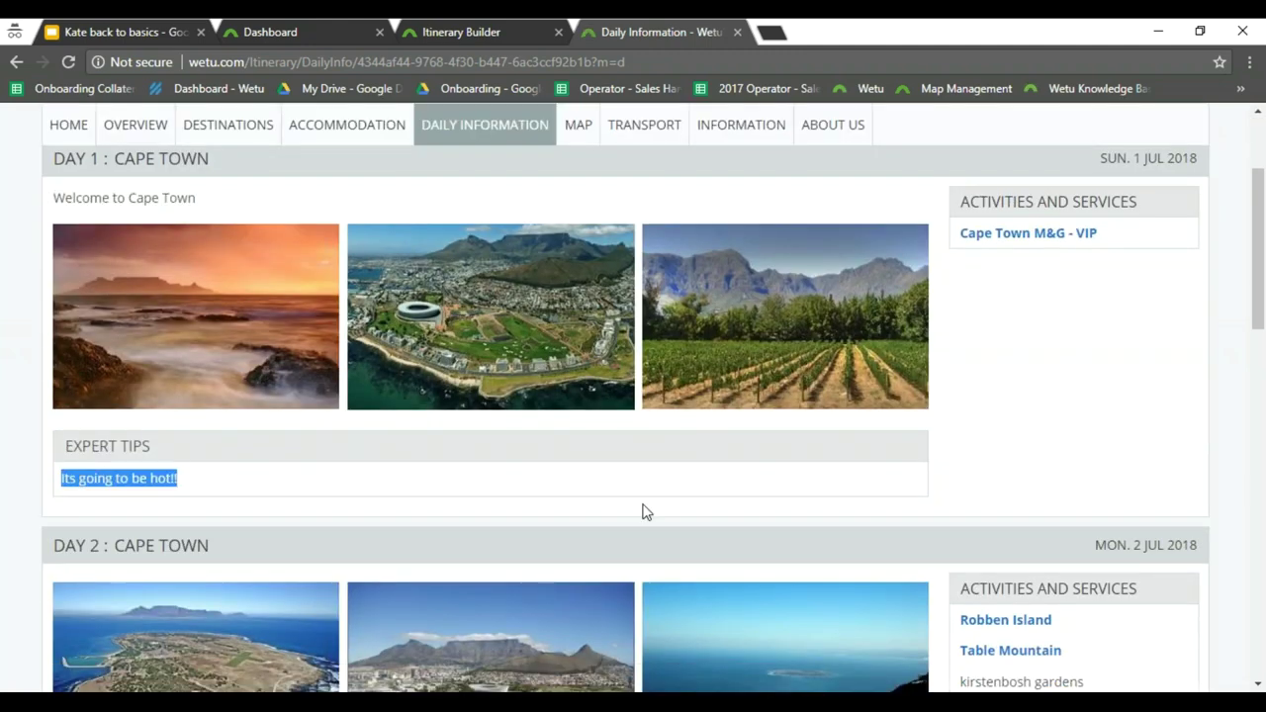
left_click(1029, 234)
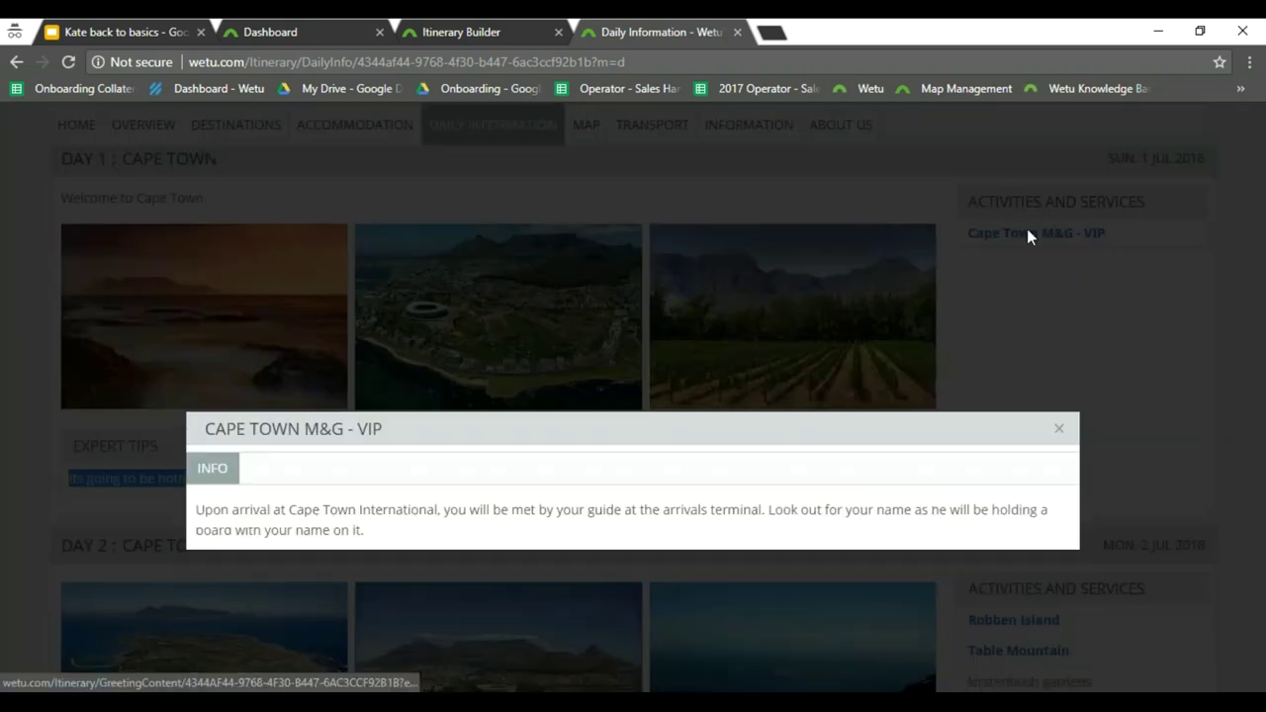
left_click(1059, 429)
View the details of the Day 2 Robben Island activity and close them
scroll(947, 432, "down", 2)
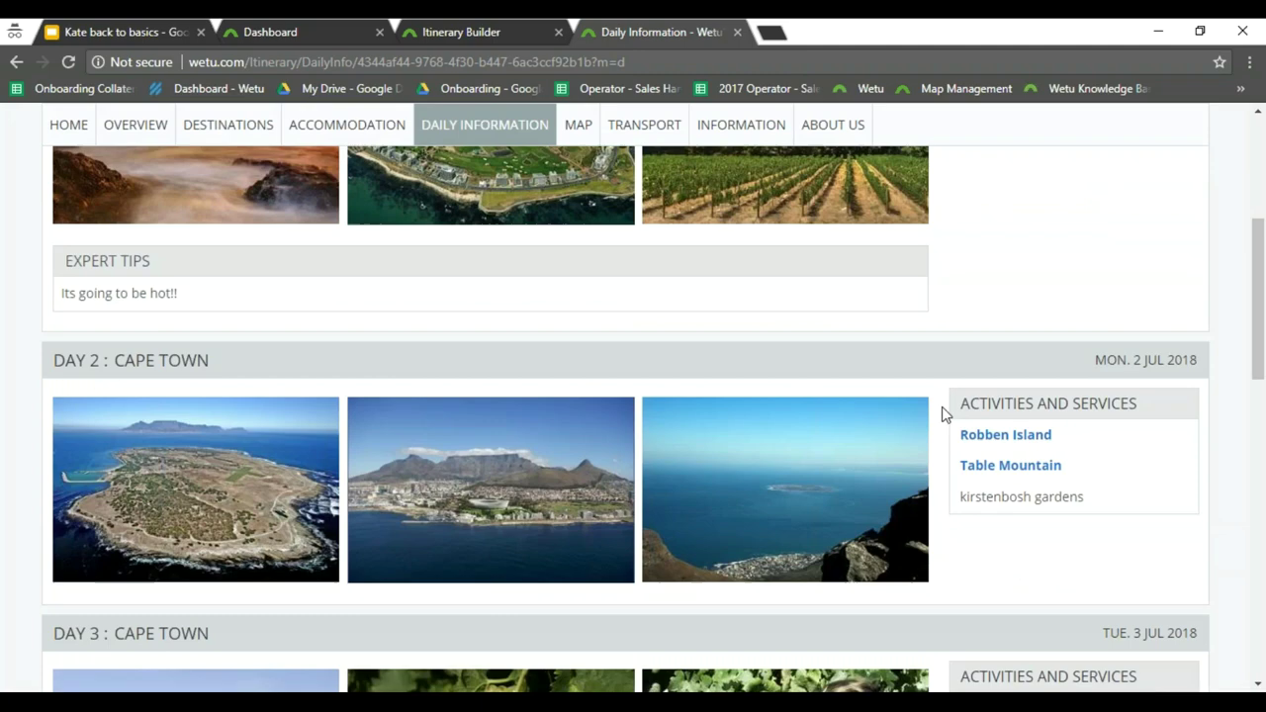
left_click(1006, 436)
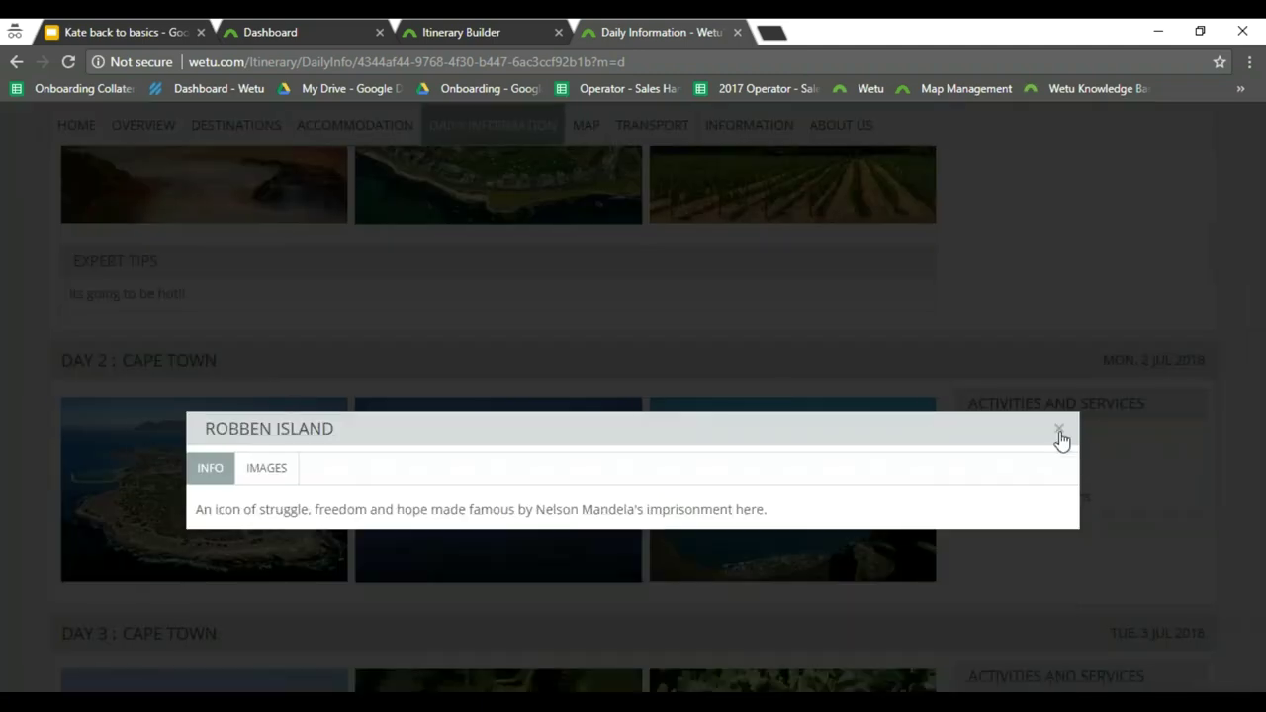
left_click(1059, 436)
View the Day 3 Private Winelands Tour's description, images, summary and map, and close its details
scroll(1068, 443, "down", 5)
scroll(1091, 438, "up", 1)
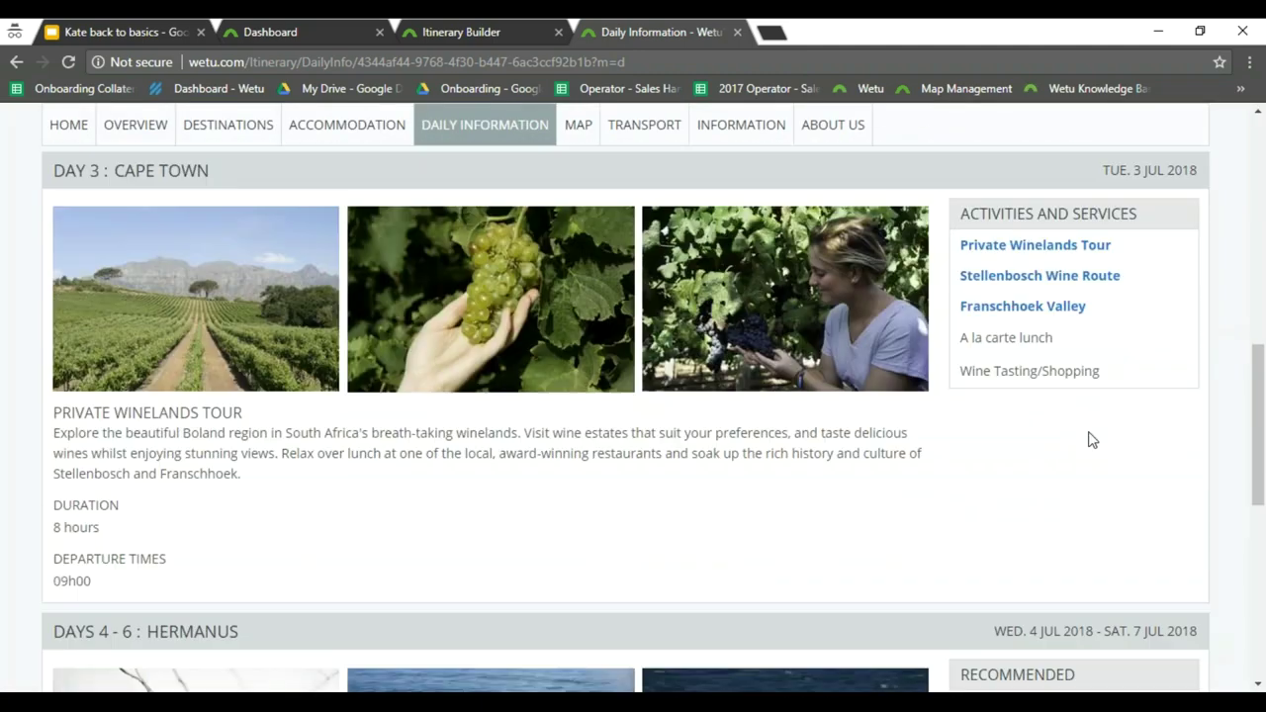
left_click(1023, 247)
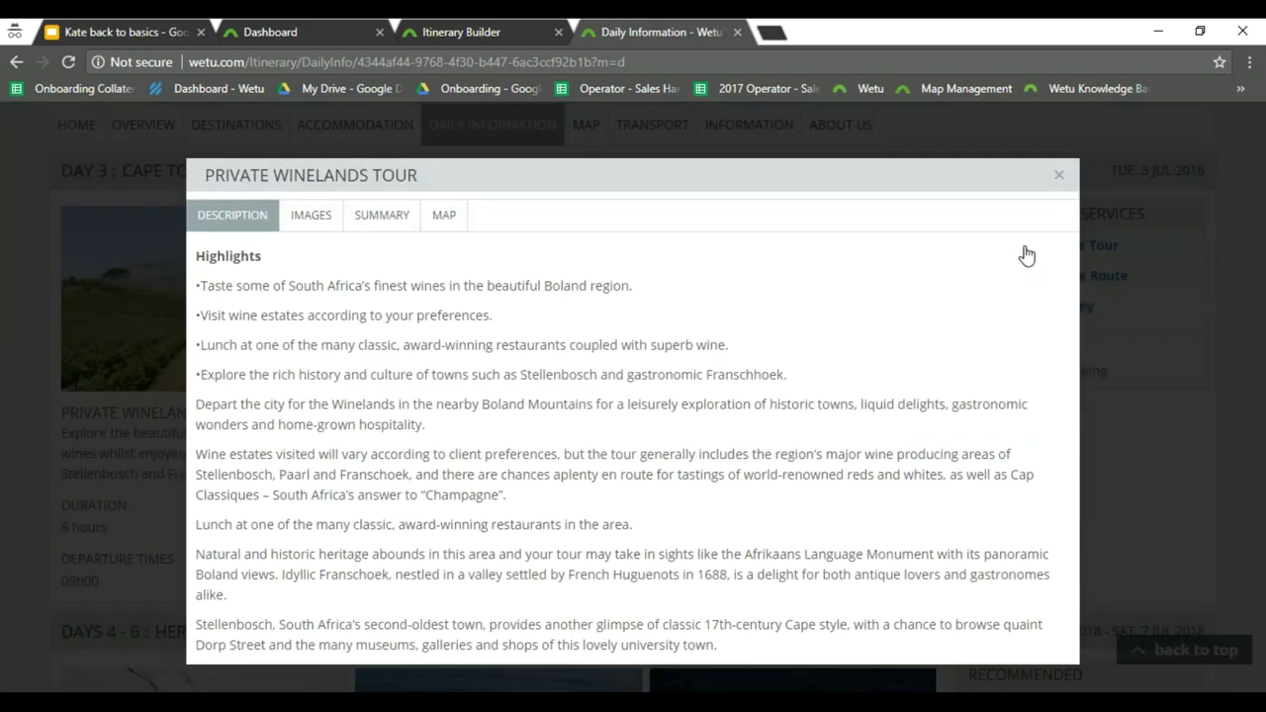
left_click(309, 225)
left_click(376, 226)
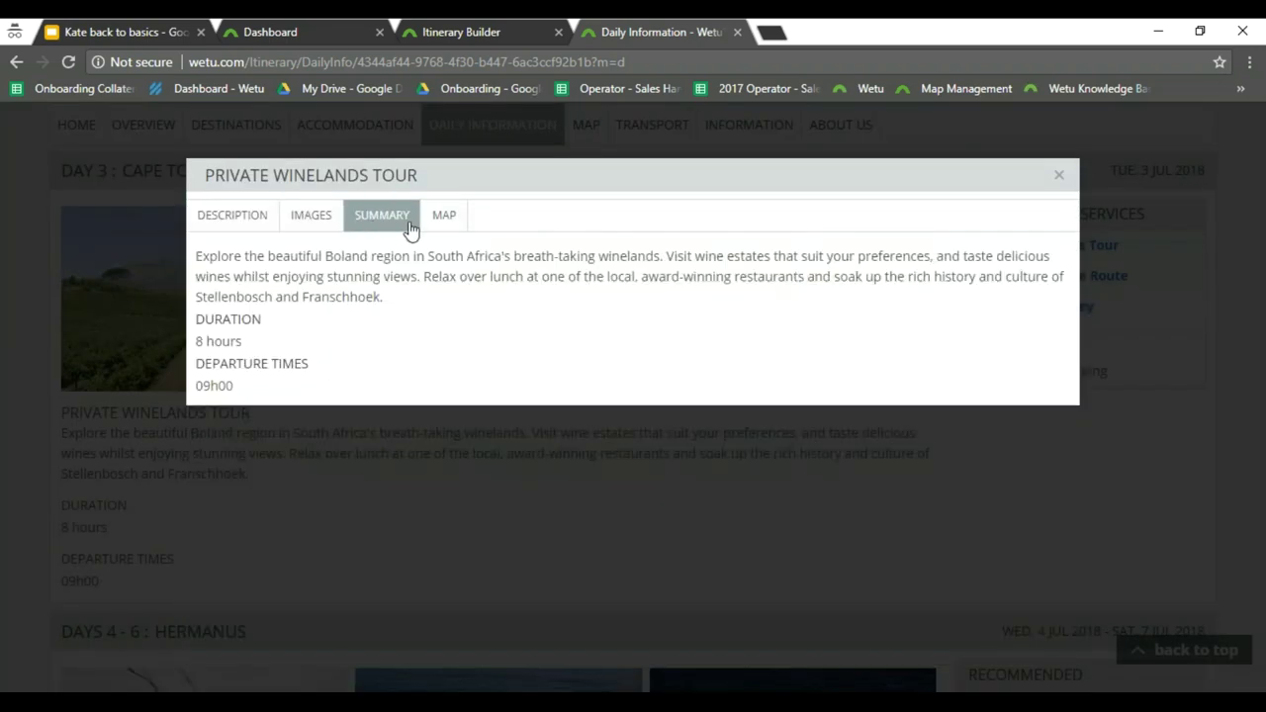
left_click(444, 222)
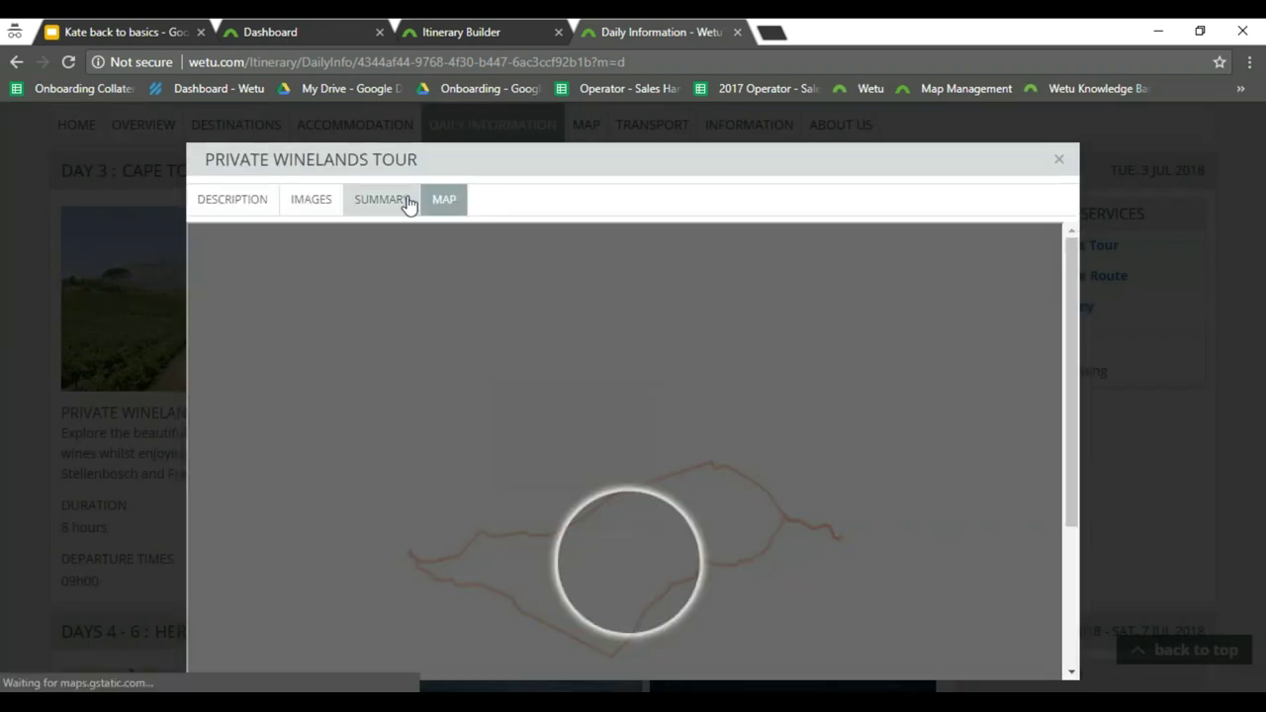
left_click(251, 204)
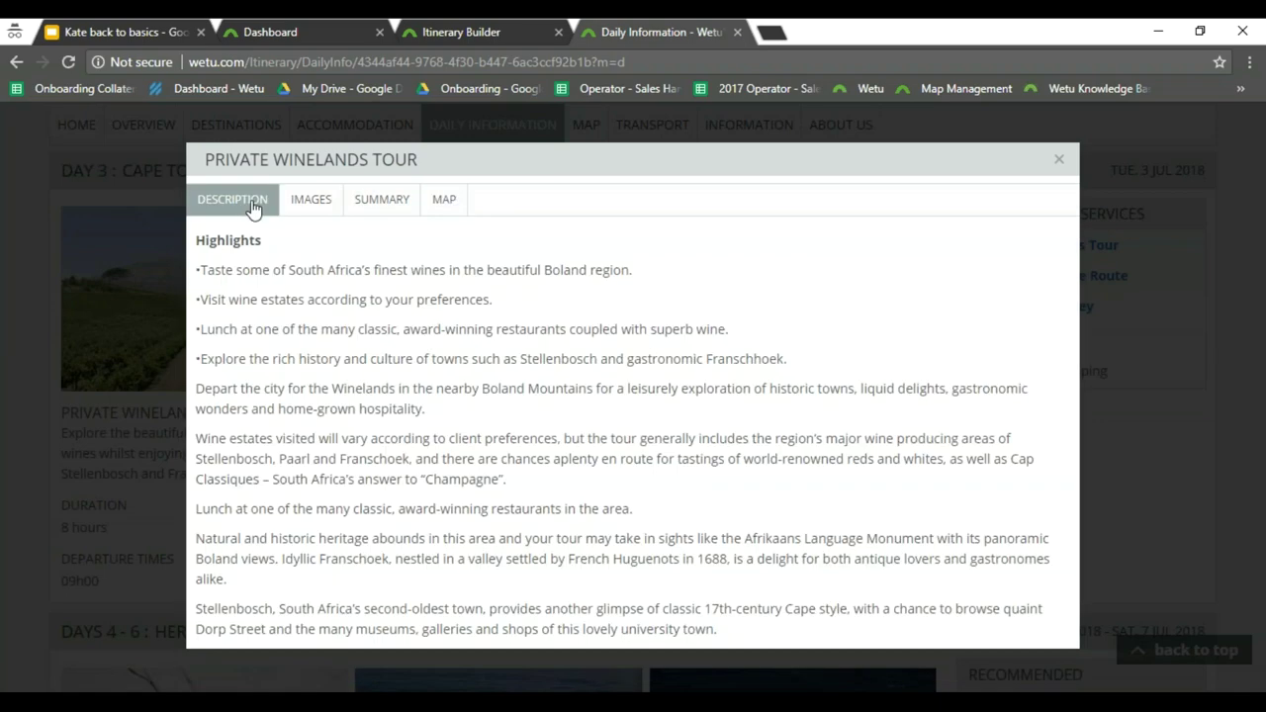
left_click(1058, 160)
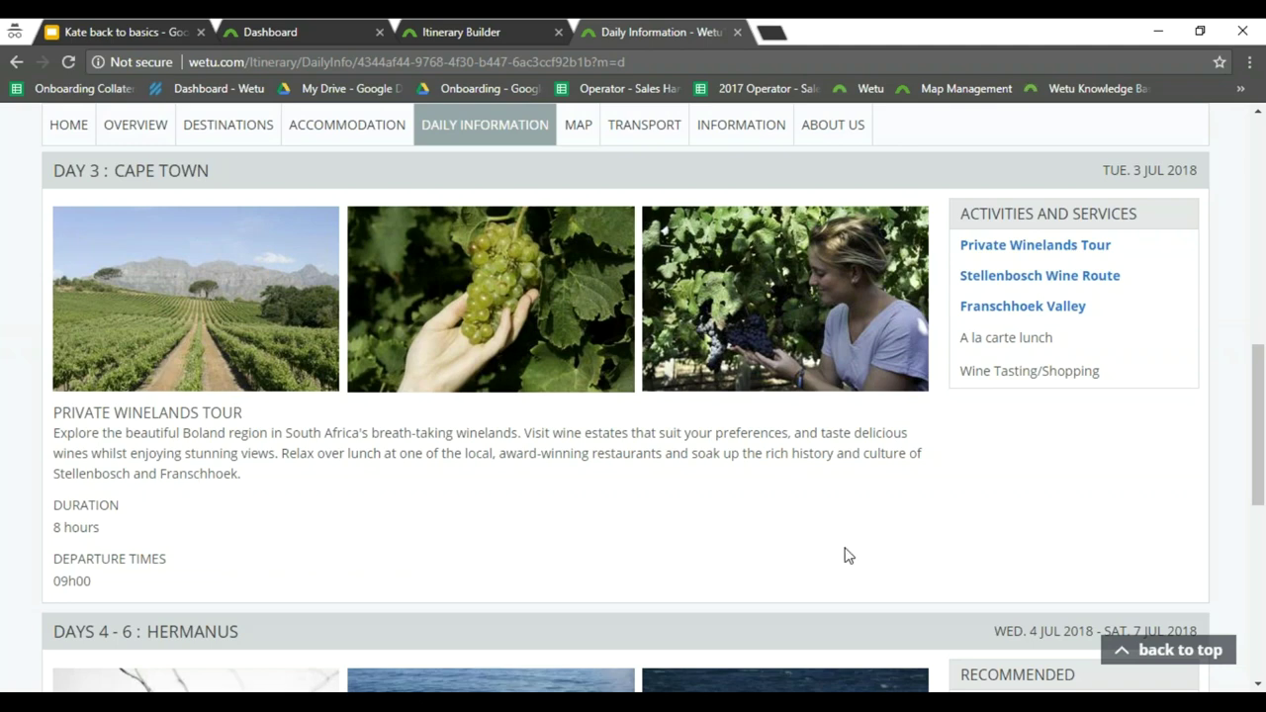
Look through the daily information for Days 4 - 6 in Hermanus and Days 7 - 9 in Sabi Sand Private Game Reserve
scroll(876, 542, "down", 1)
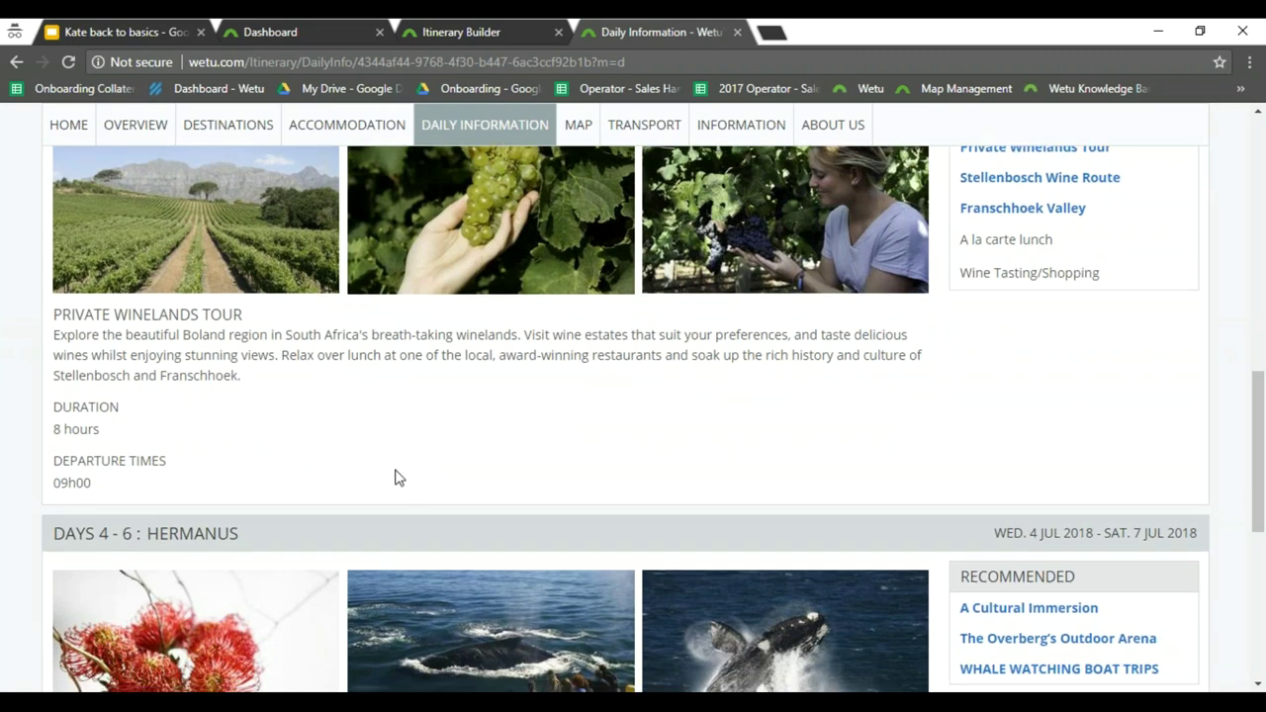
scroll(394, 481, "down", 3)
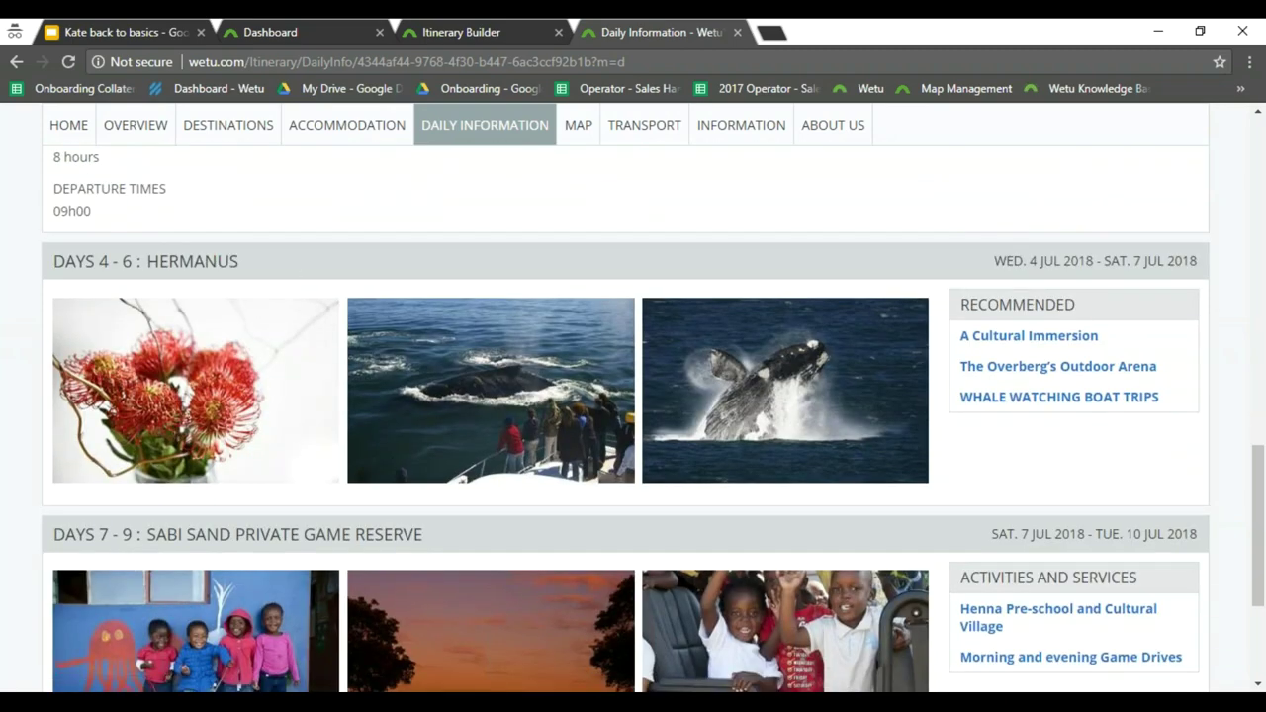
left_click_drag(40, 262, 243, 261)
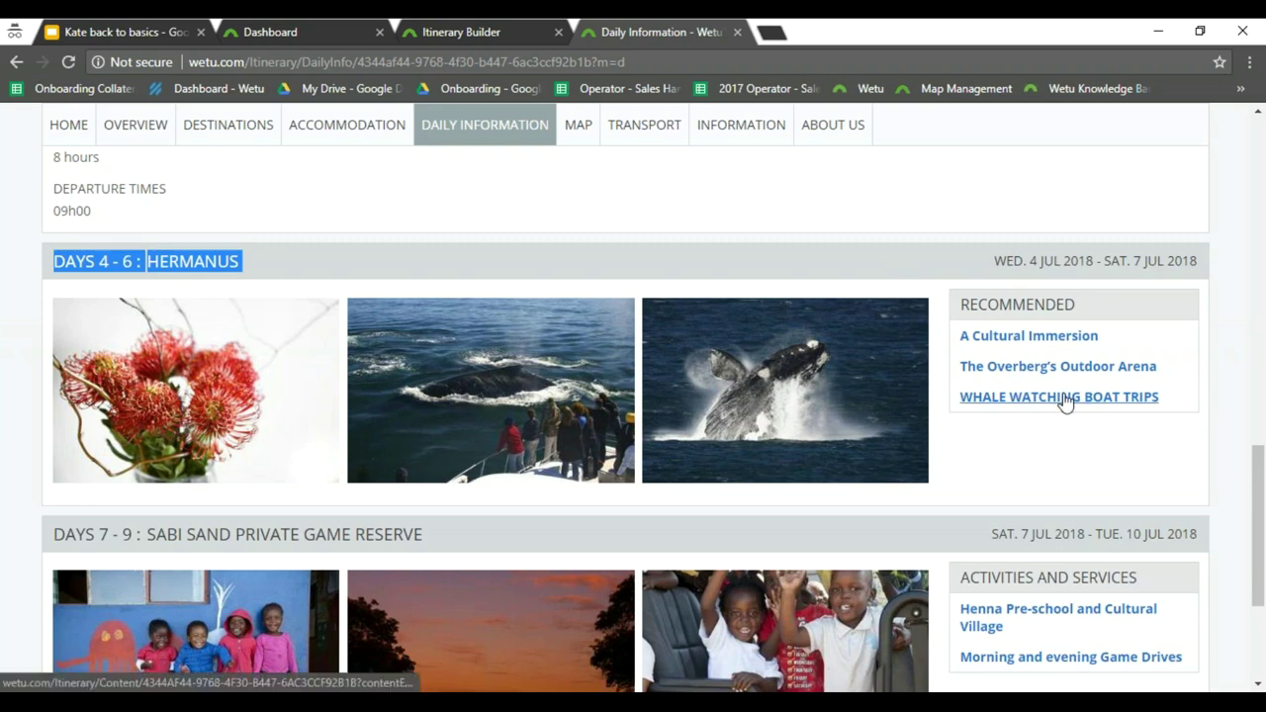
scroll(800, 480, "down", 1)
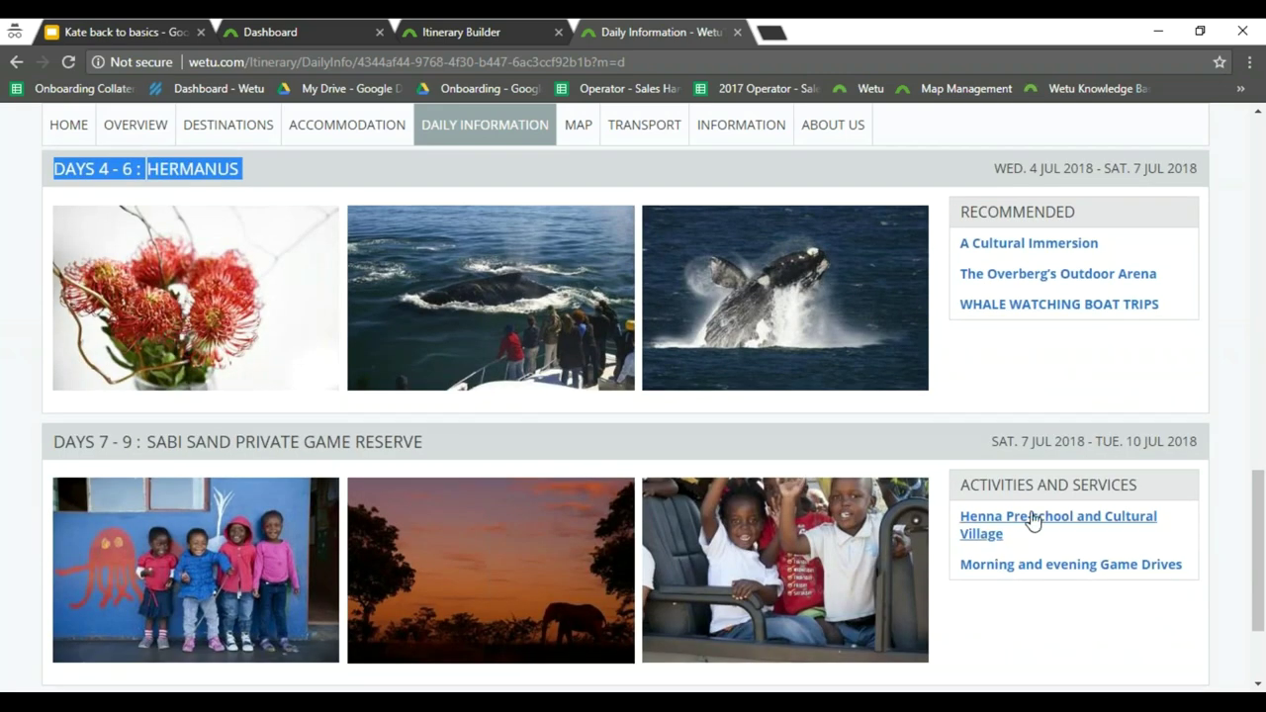
scroll(690, 206, "up", 10)
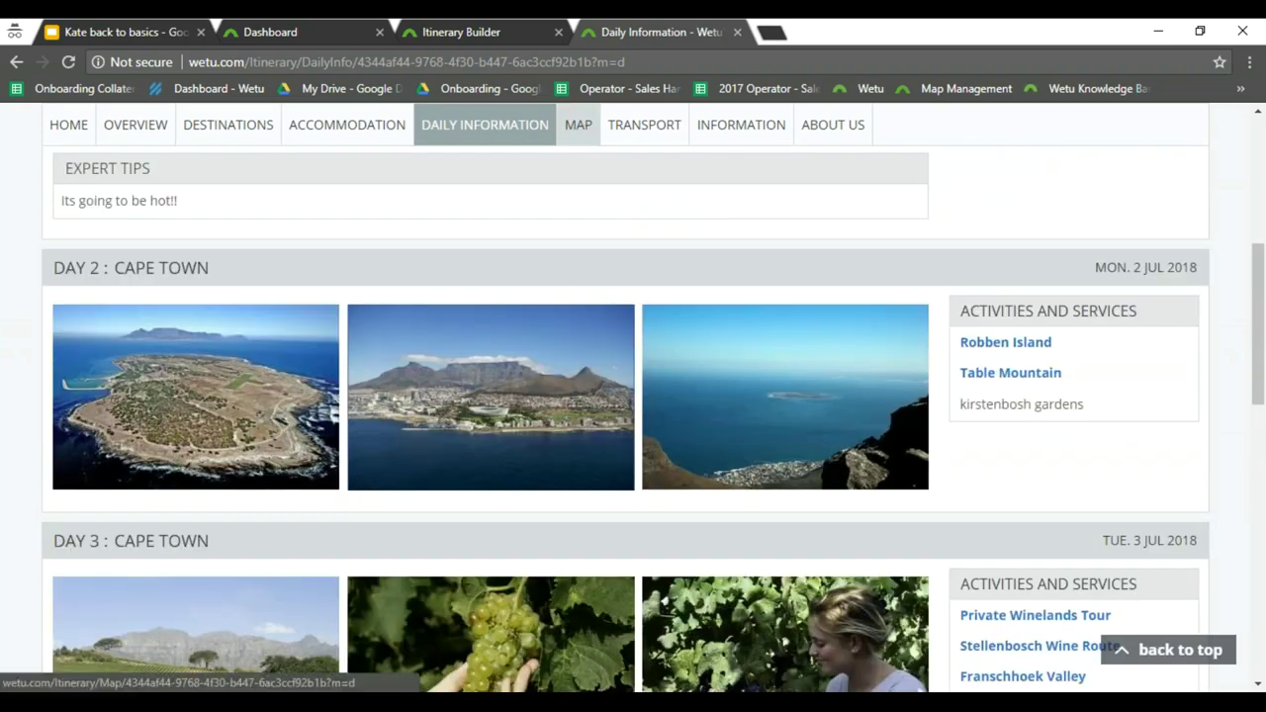
Look through the client itinerary's map with the Cape Grace marker, transport, travel information and About Us pages
left_click(581, 127)
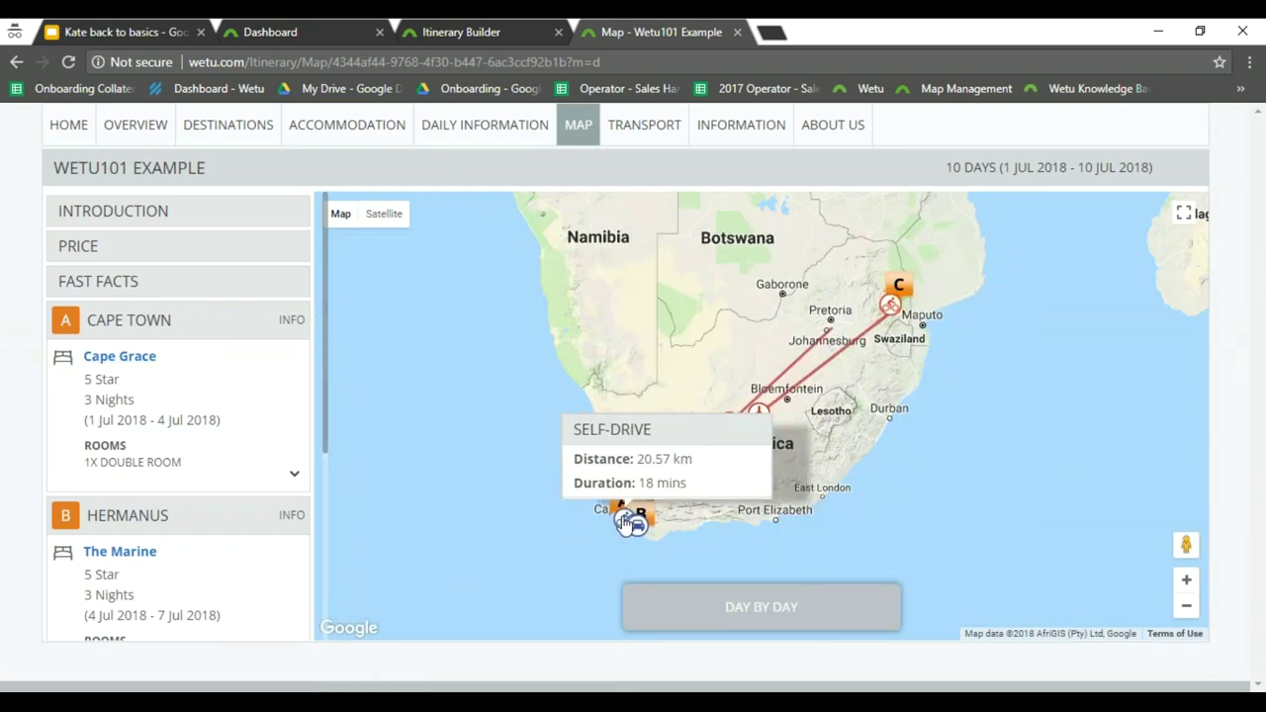
left_click(622, 515)
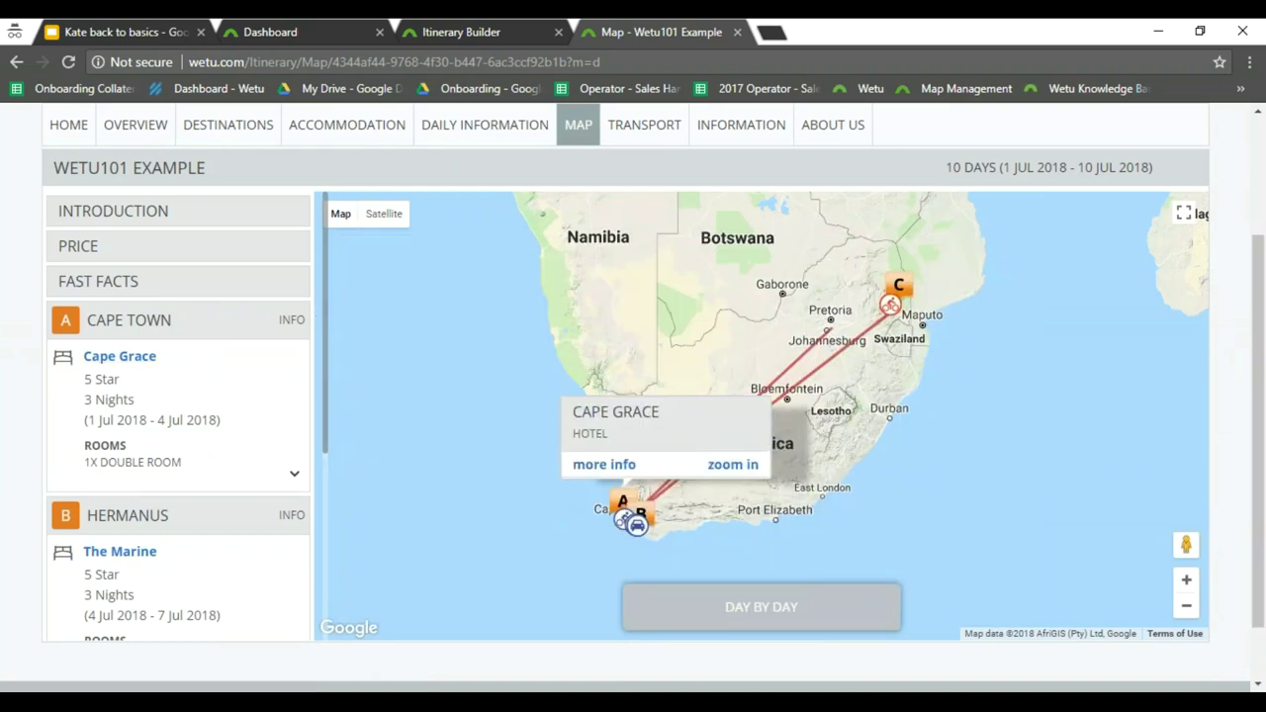
left_click(644, 125)
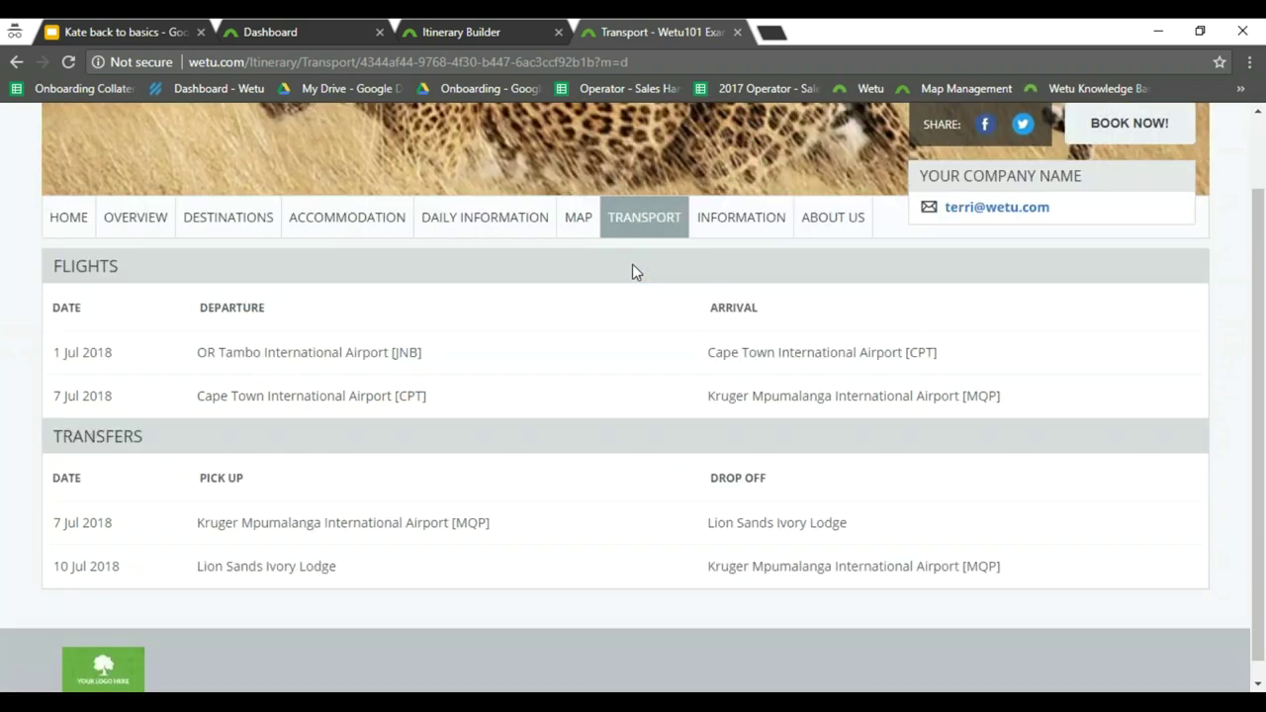
scroll(630, 267, "up", 2)
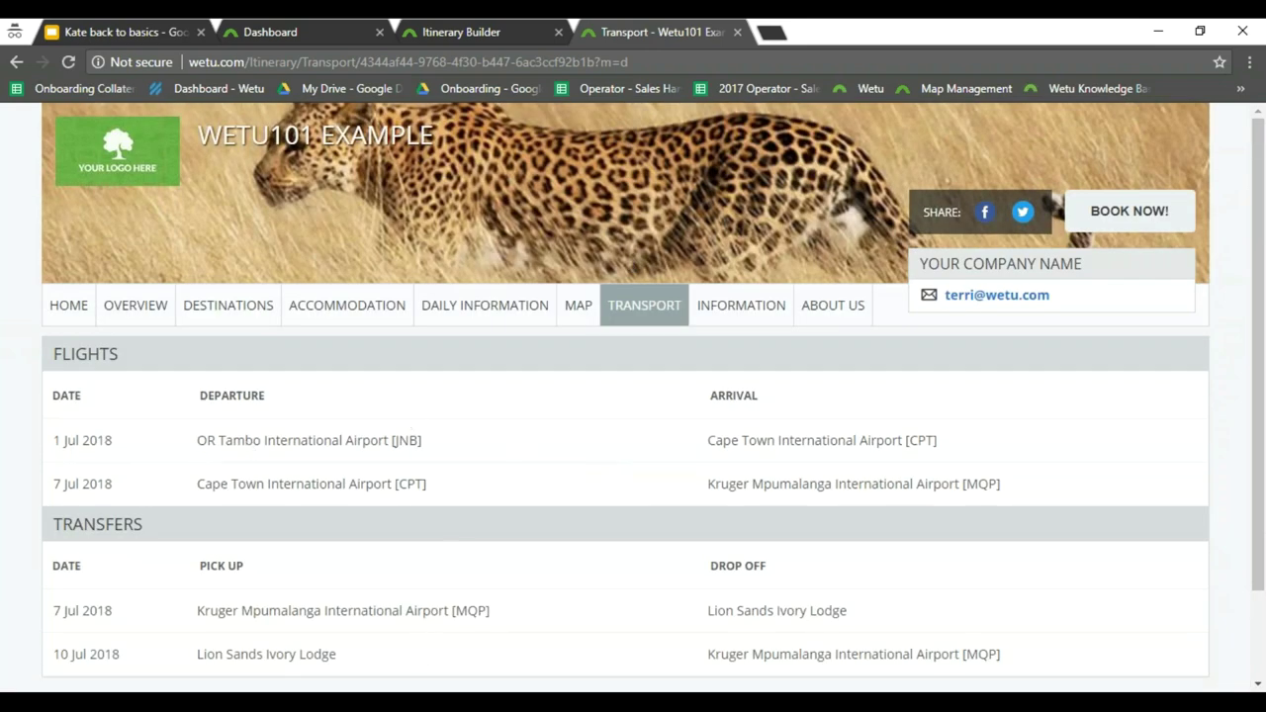
left_click(746, 314)
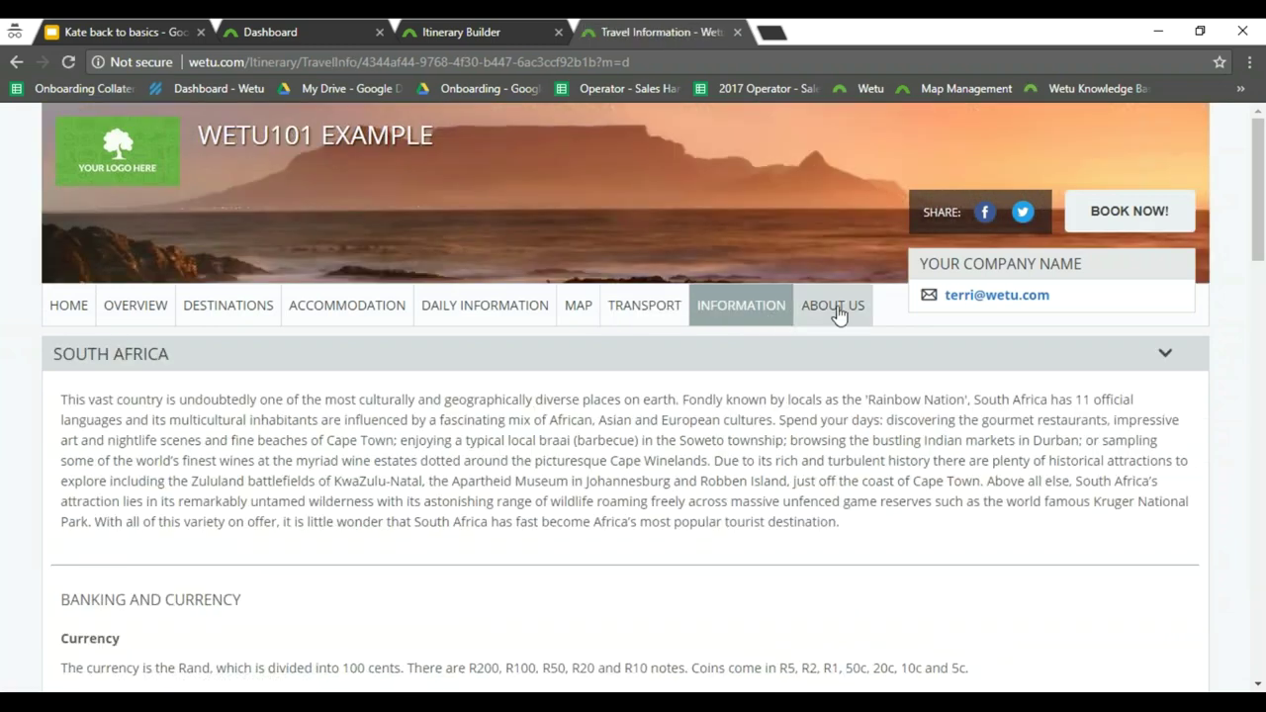
left_click(836, 312)
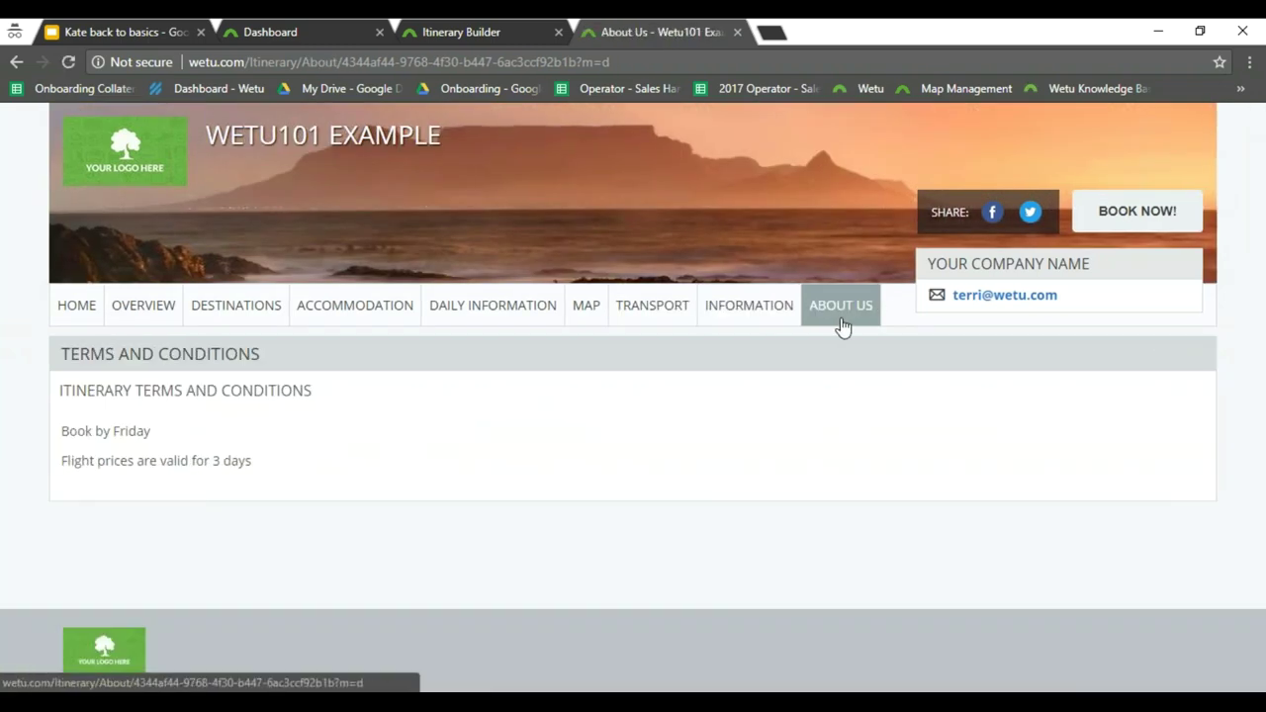
Return to the Wetu101 Example's itinerary details in the builder and set its theme to Default (Map)
left_click(491, 35)
left_click(135, 200)
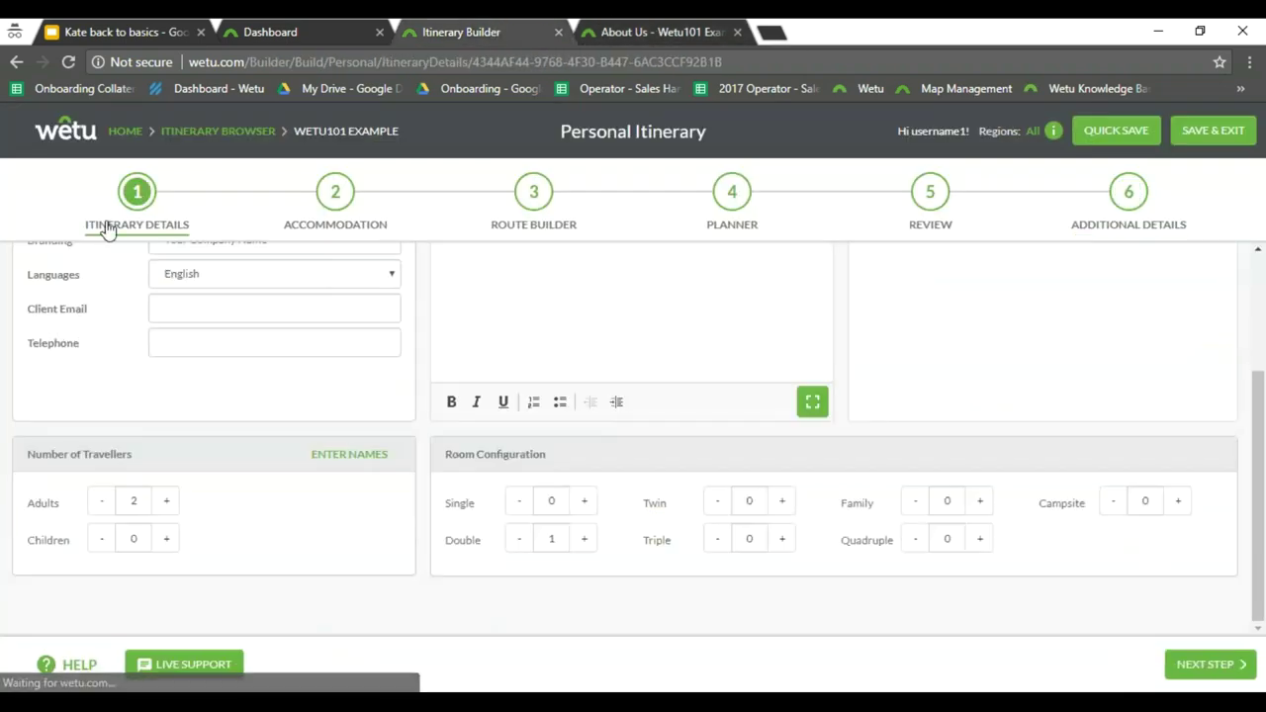
scroll(176, 382, "up", 3)
left_click(276, 386)
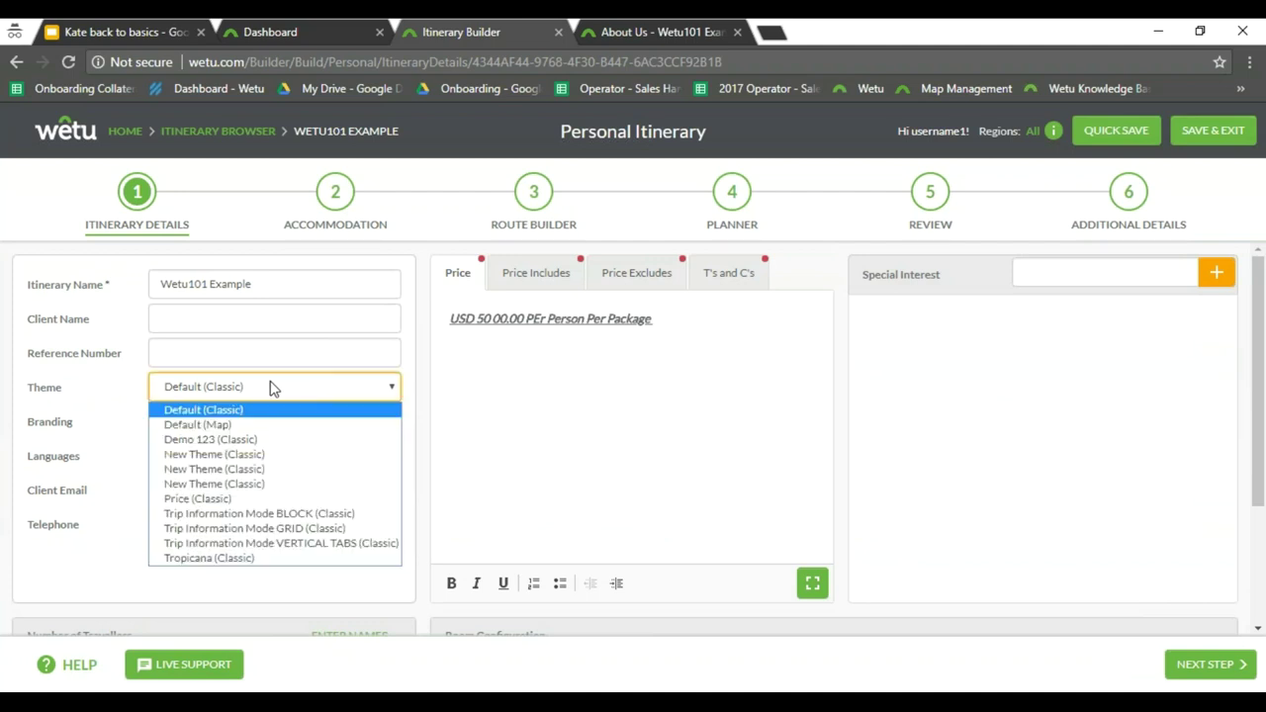
left_click(227, 426)
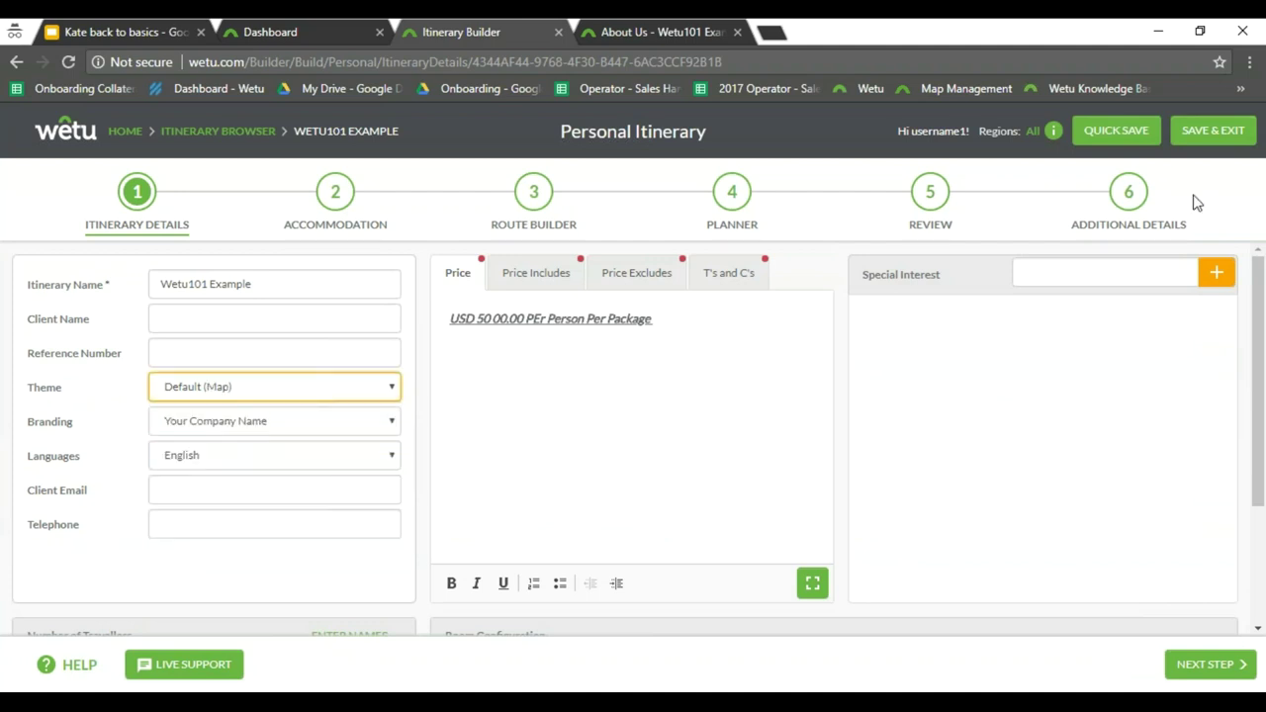
Preview the itinerary from the additional details and enter it from its landing page
left_click(1116, 200)
scroll(1118, 554, "down", 3)
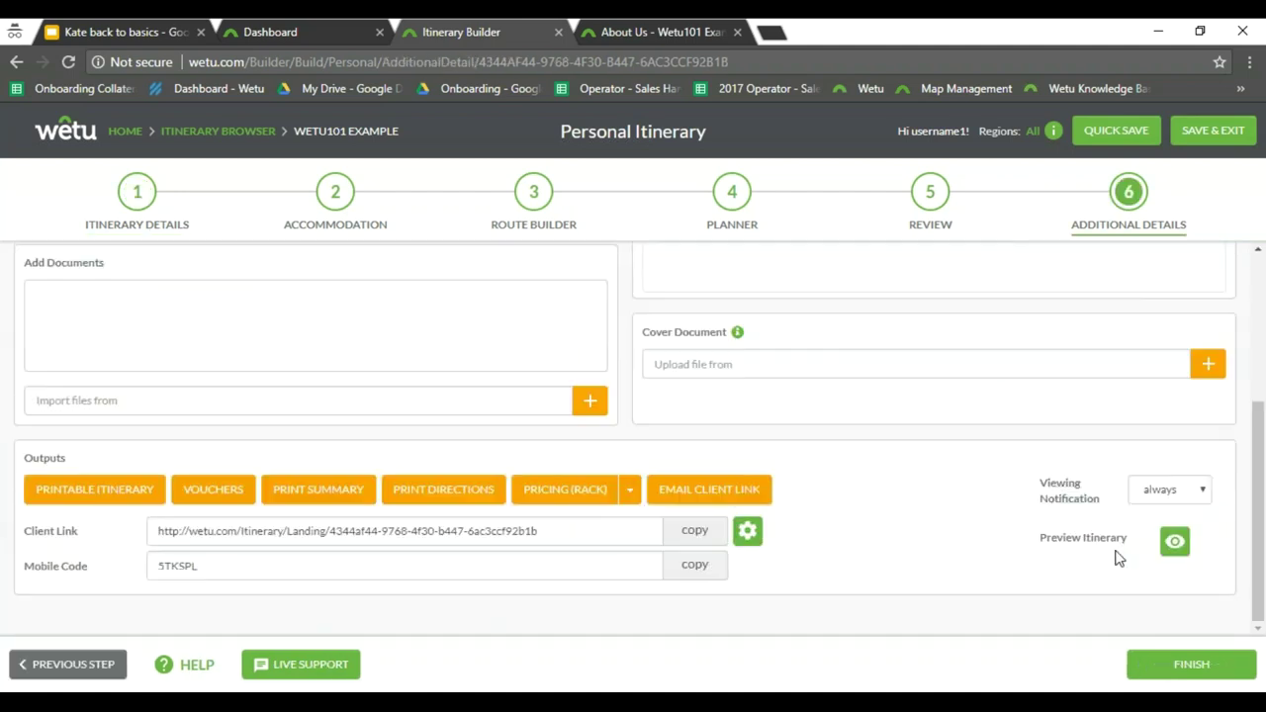
left_click(1174, 541)
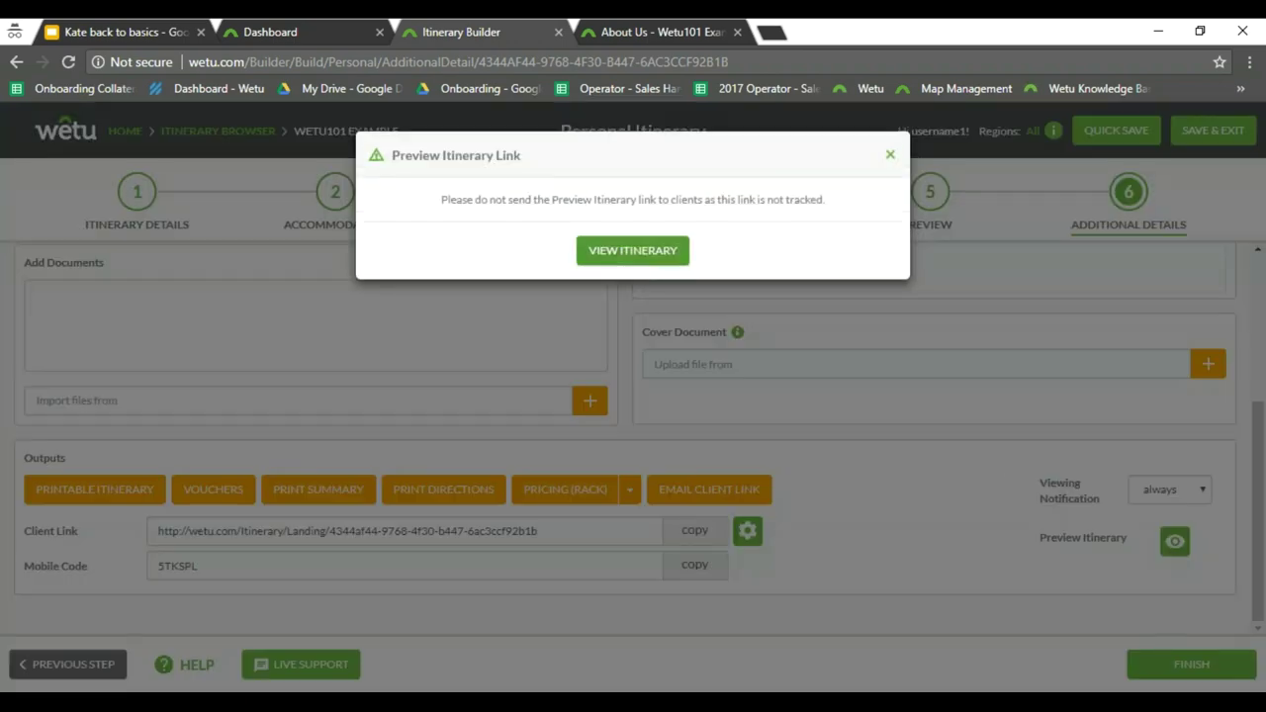
left_click(605, 259)
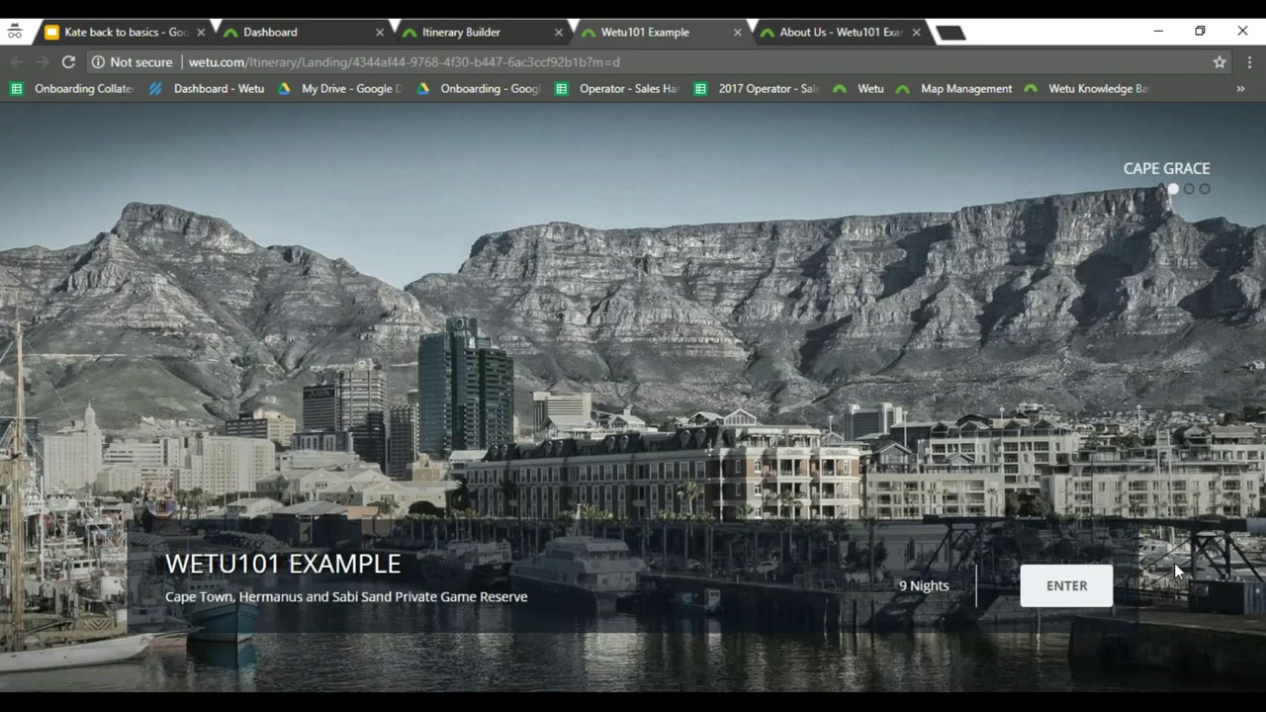
left_click(1080, 587)
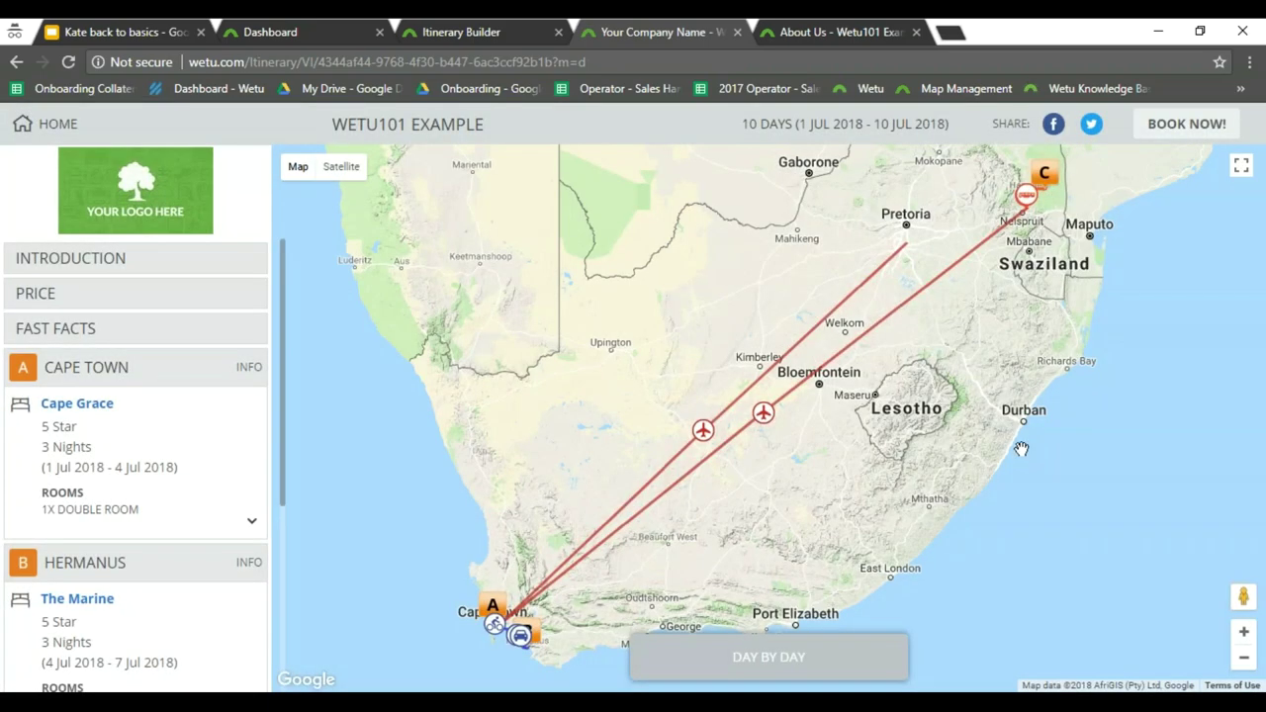
Inspect the self-drive routes around Cape Town and Hermanus on the itinerary map
scroll(989, 457, "down", 1)
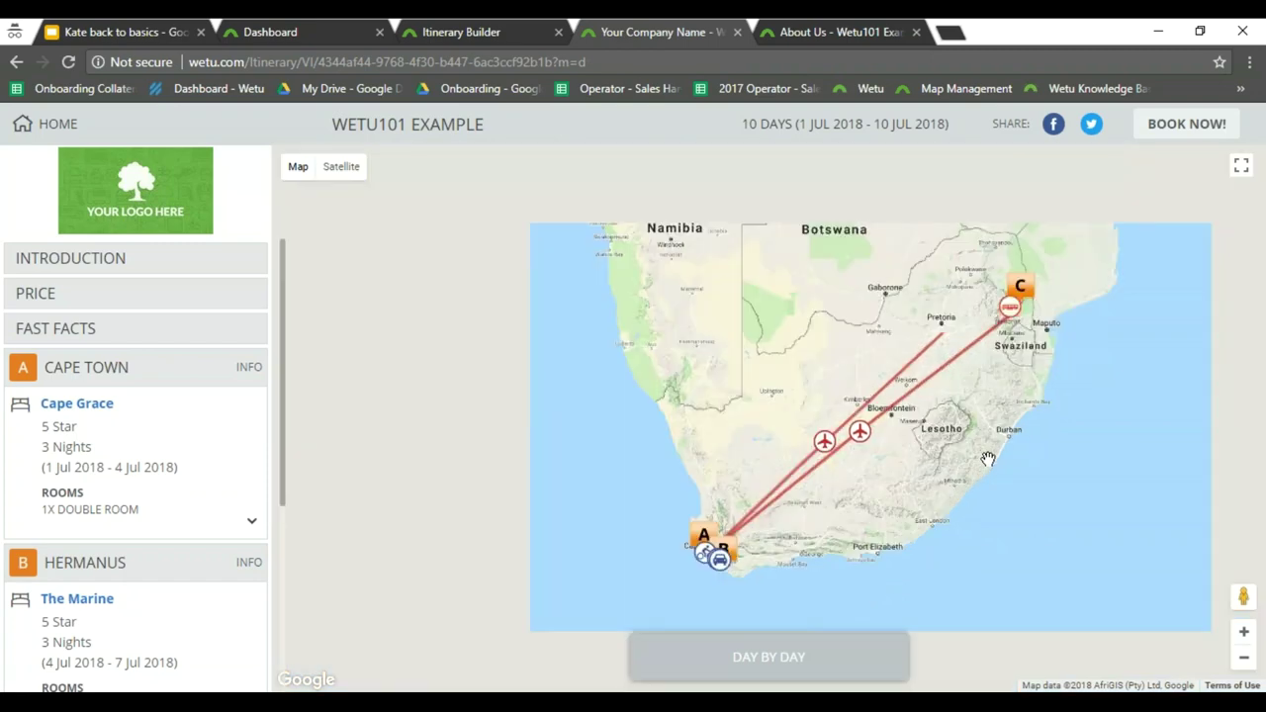
scroll(799, 587, "up", 1)
left_click(665, 480)
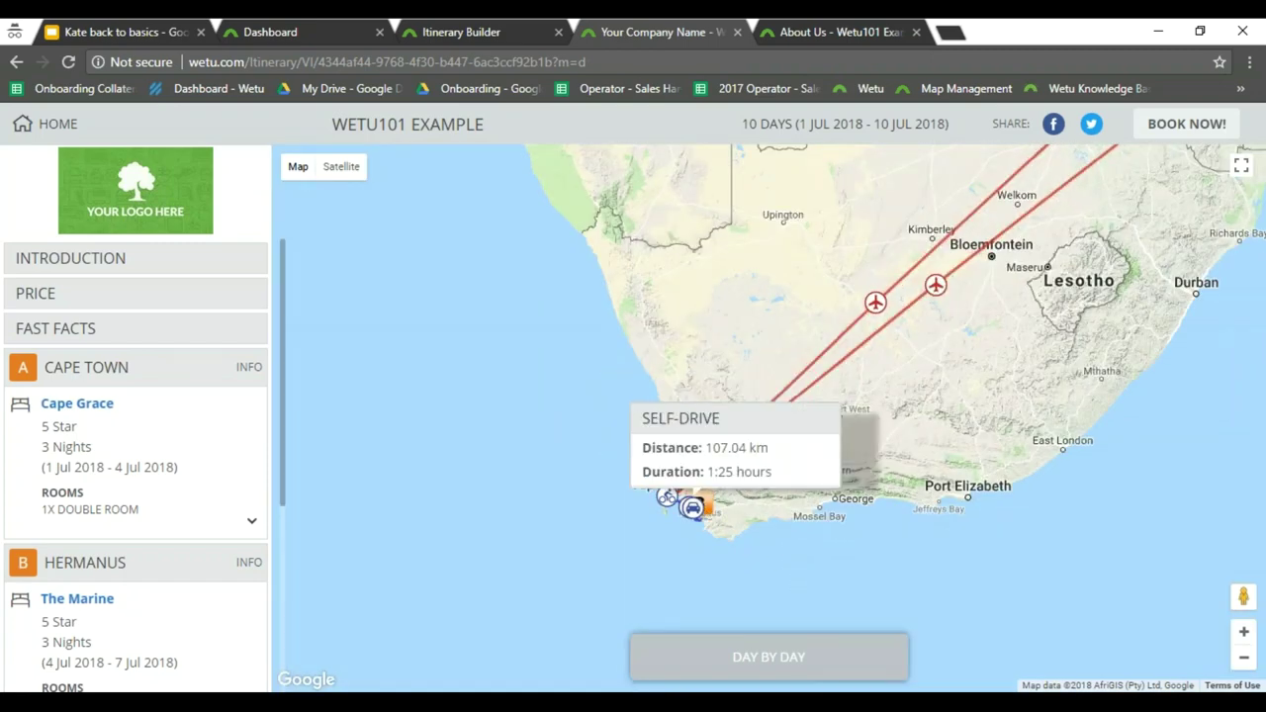
mouse_move(666, 500)
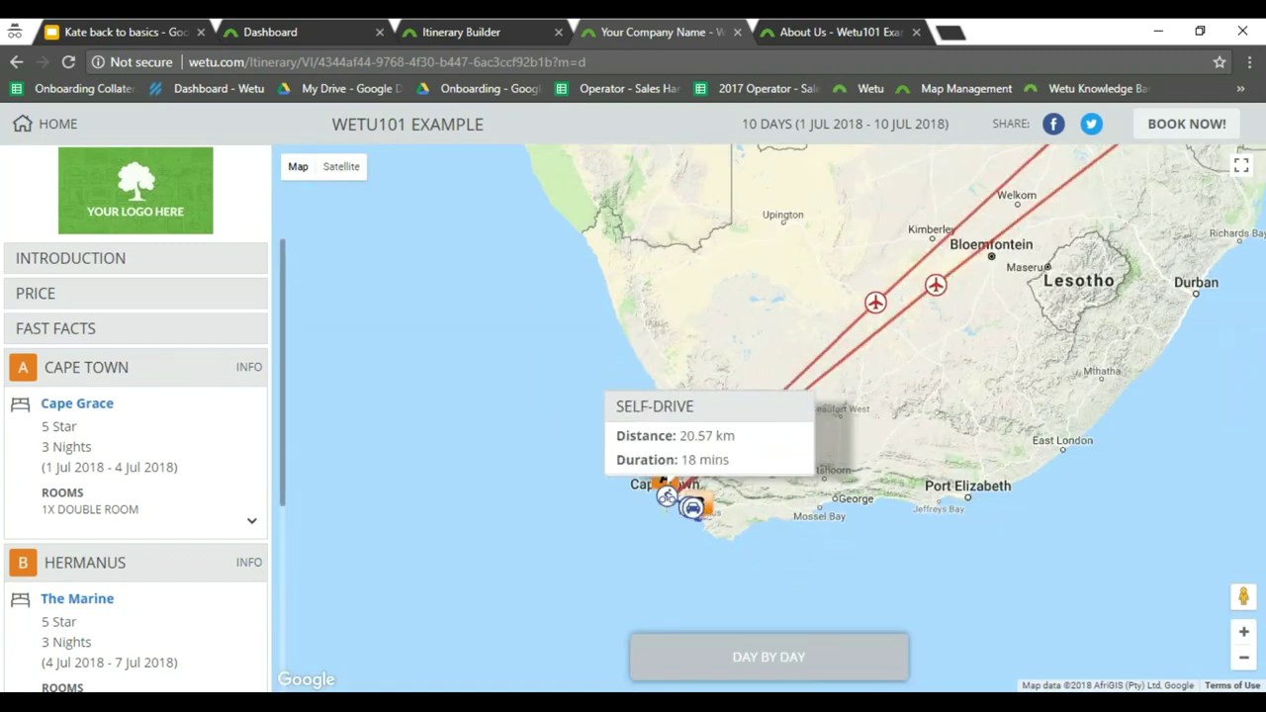
View the itinerary's introduction, price and fast facts sections beside the map
left_click(192, 249)
left_click(158, 289)
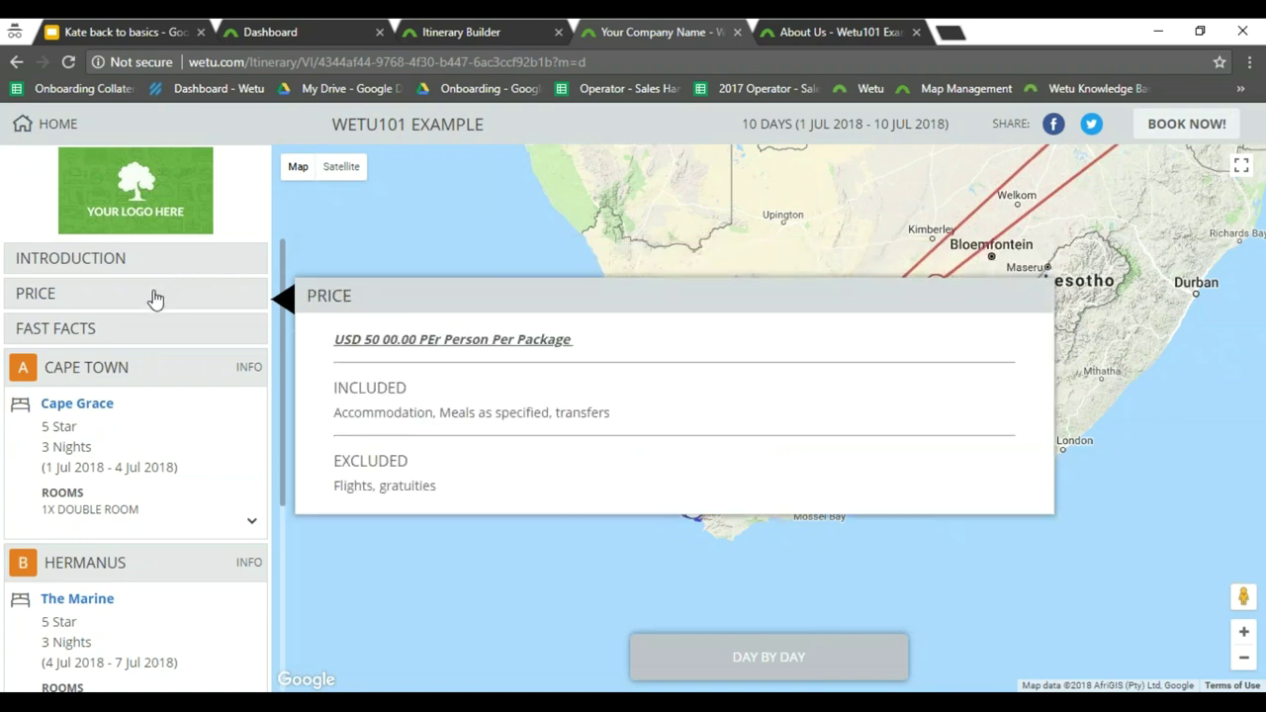
left_click(163, 327)
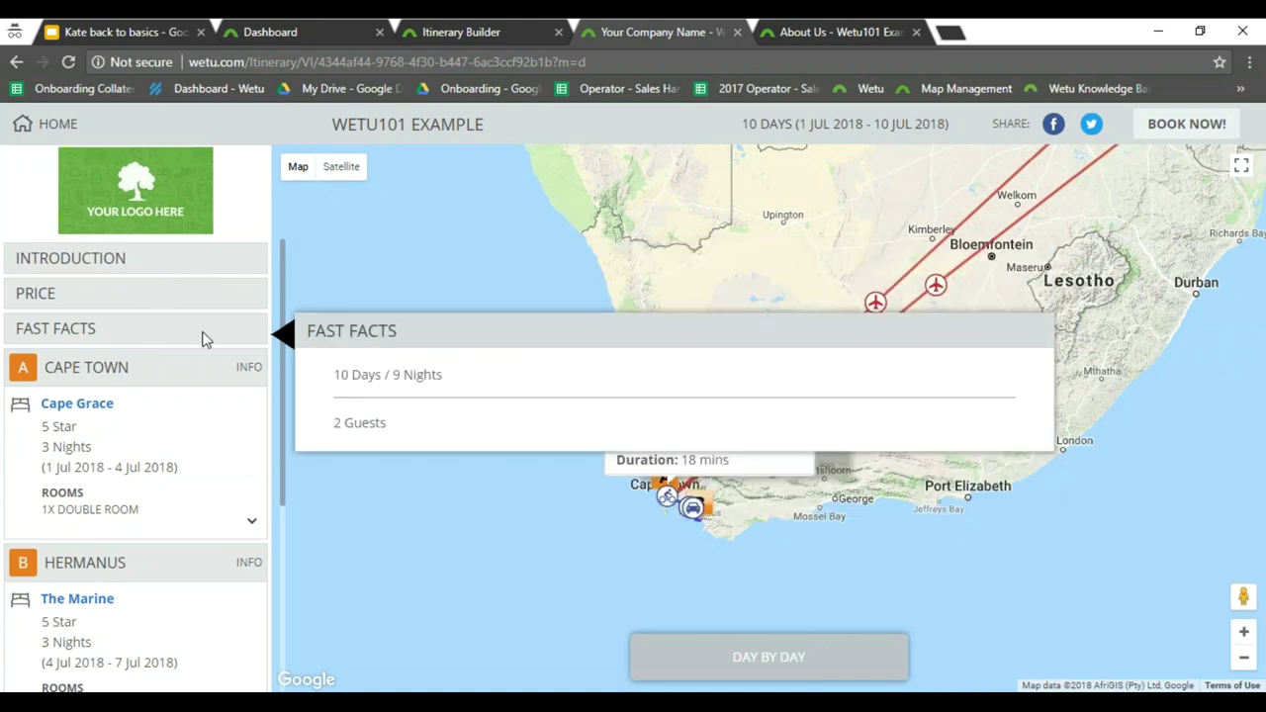
View the Cape Town destination information, expand its daily plan and read the Day 1 note
left_click(198, 367)
left_click(251, 521)
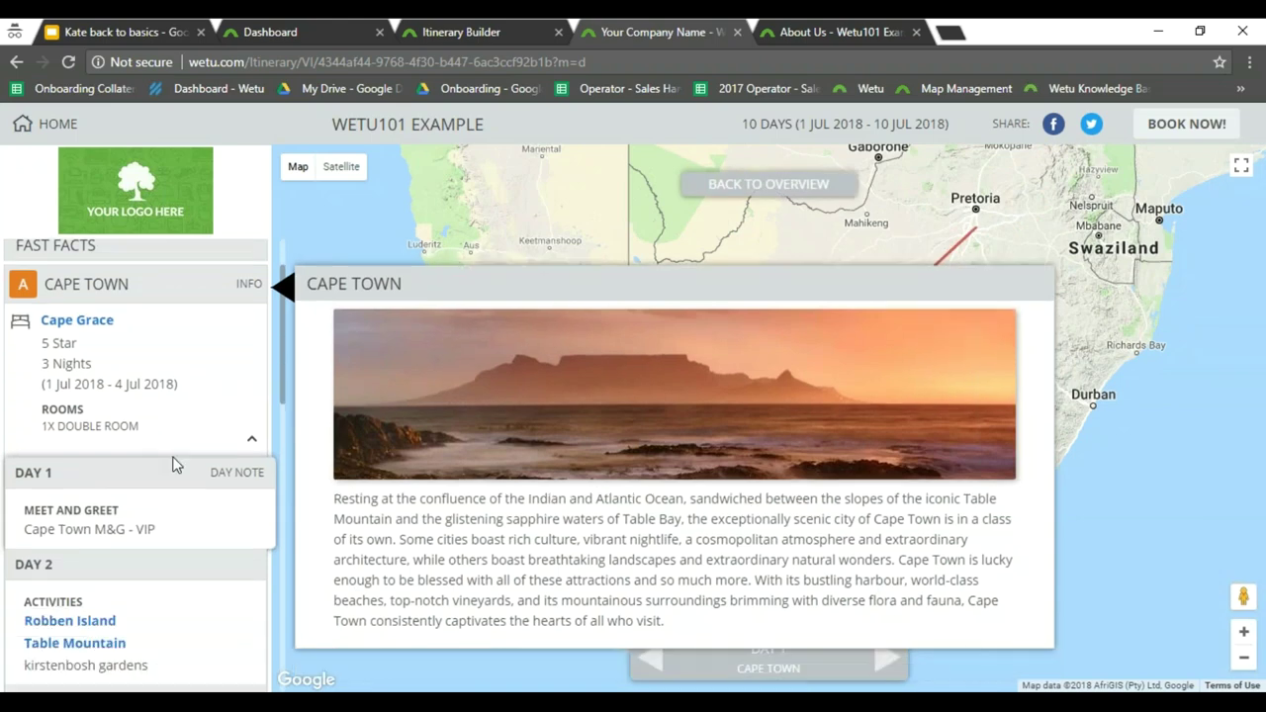
left_click(175, 465)
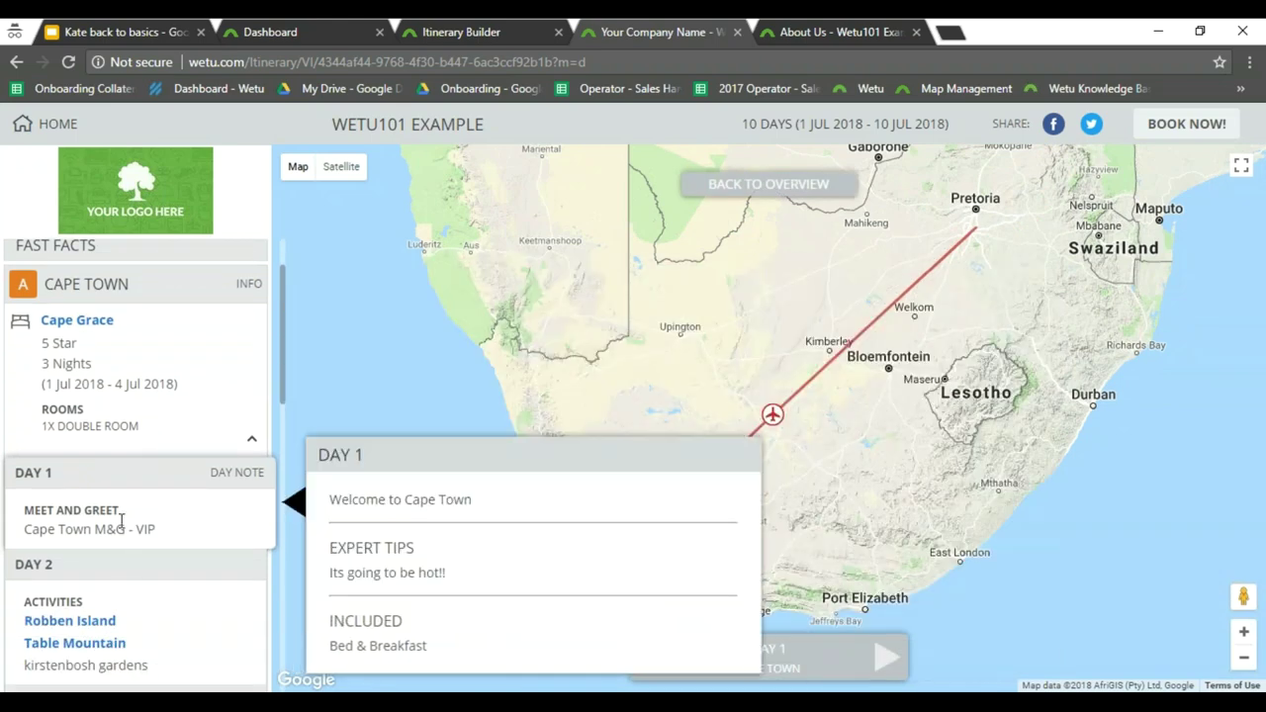
left_click(117, 542)
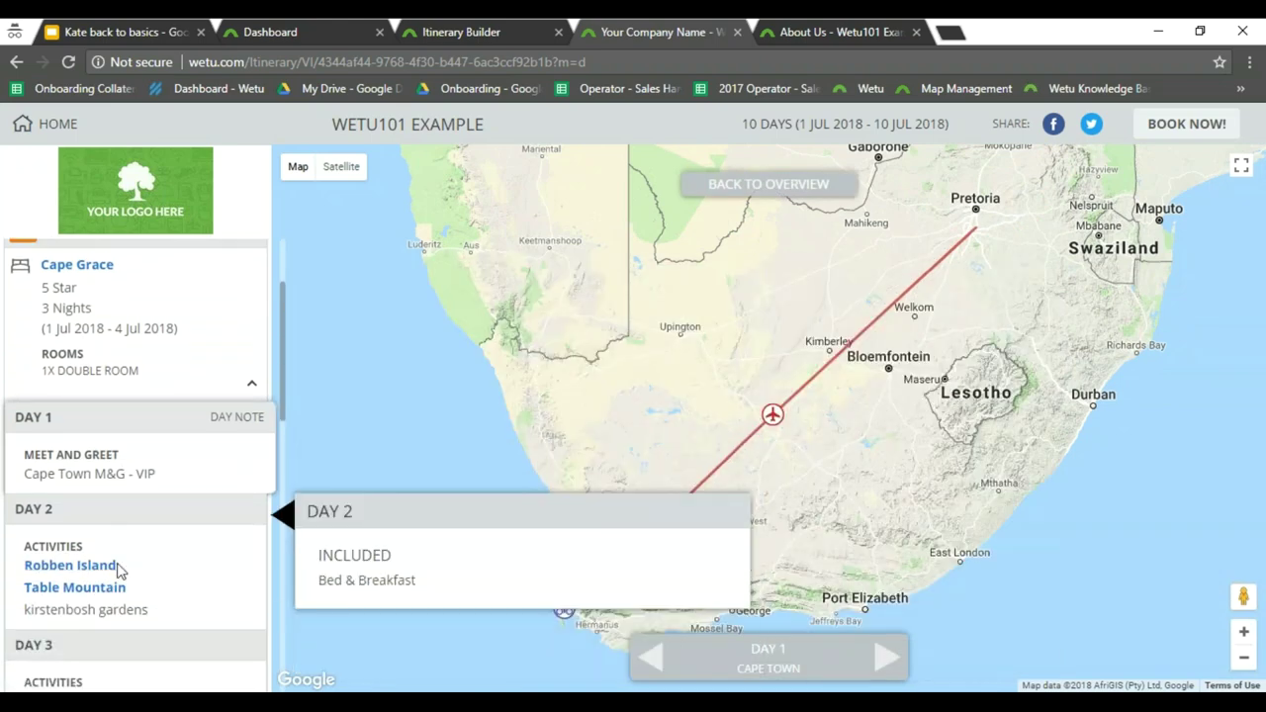
Look through the remaining daily entries for Cape Town, Hermanus and Sabi Sand Private Game Reserve up to Day 10
scroll(65, 587, "down", 3)
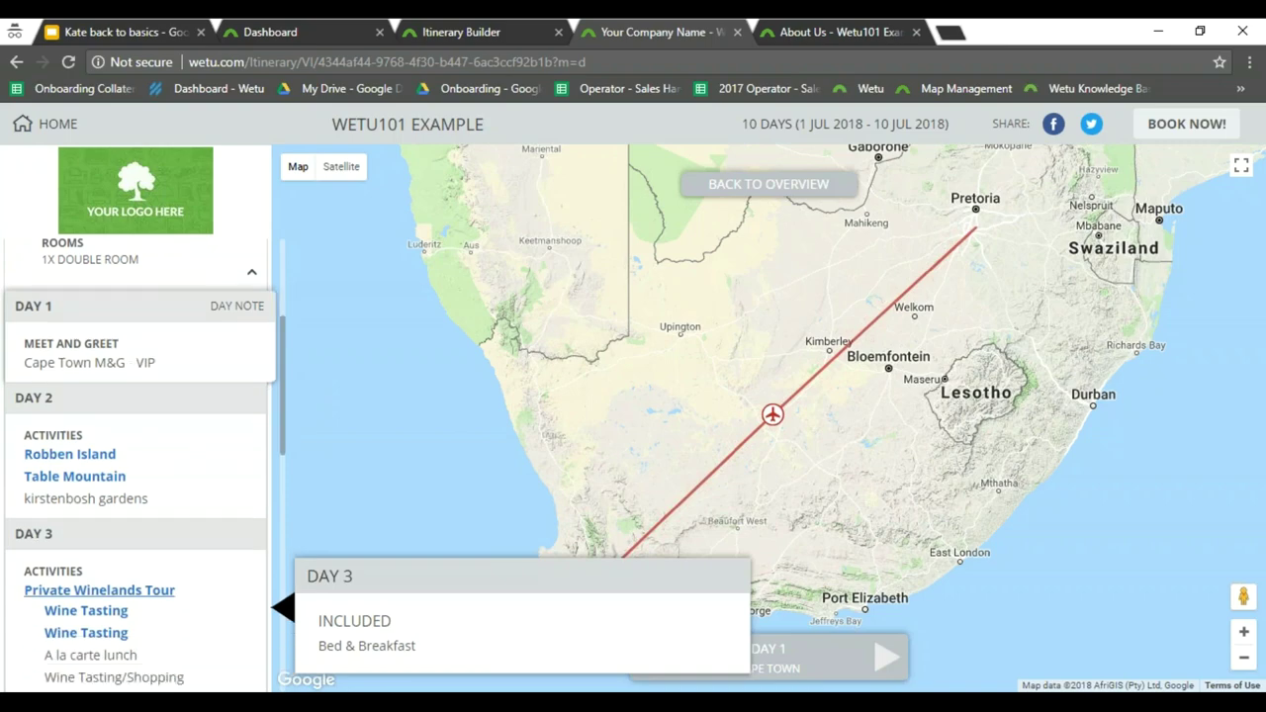
scroll(69, 584, "down", 4)
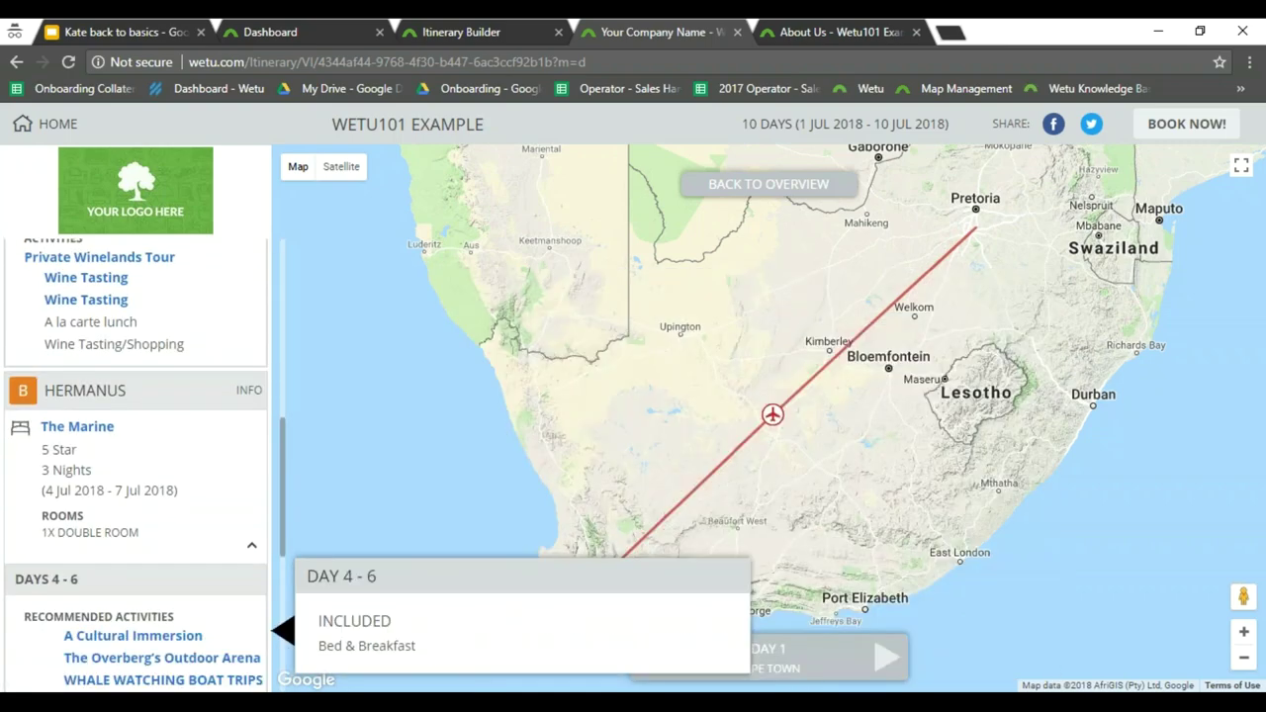
scroll(136, 465, "down", 8)
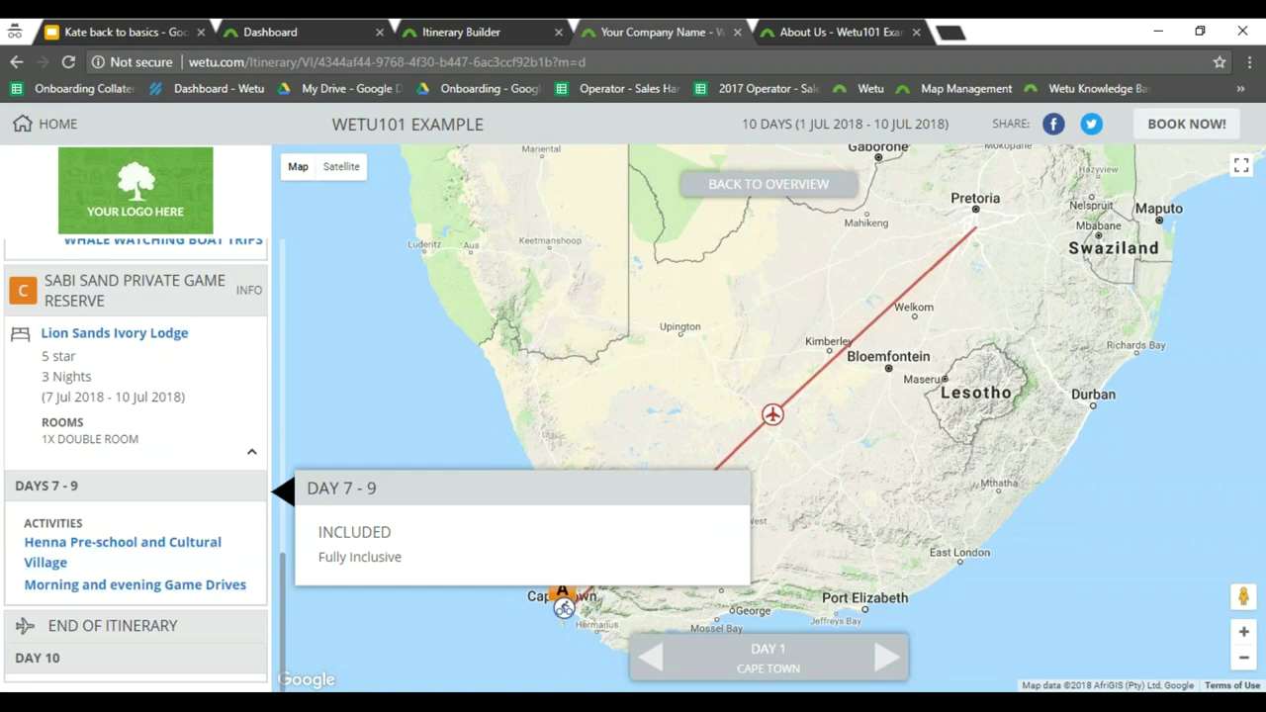
scroll(99, 583, "up", 5)
Return to the Wetu dashboard and open the Itinerary Builder's start page
left_click(492, 30)
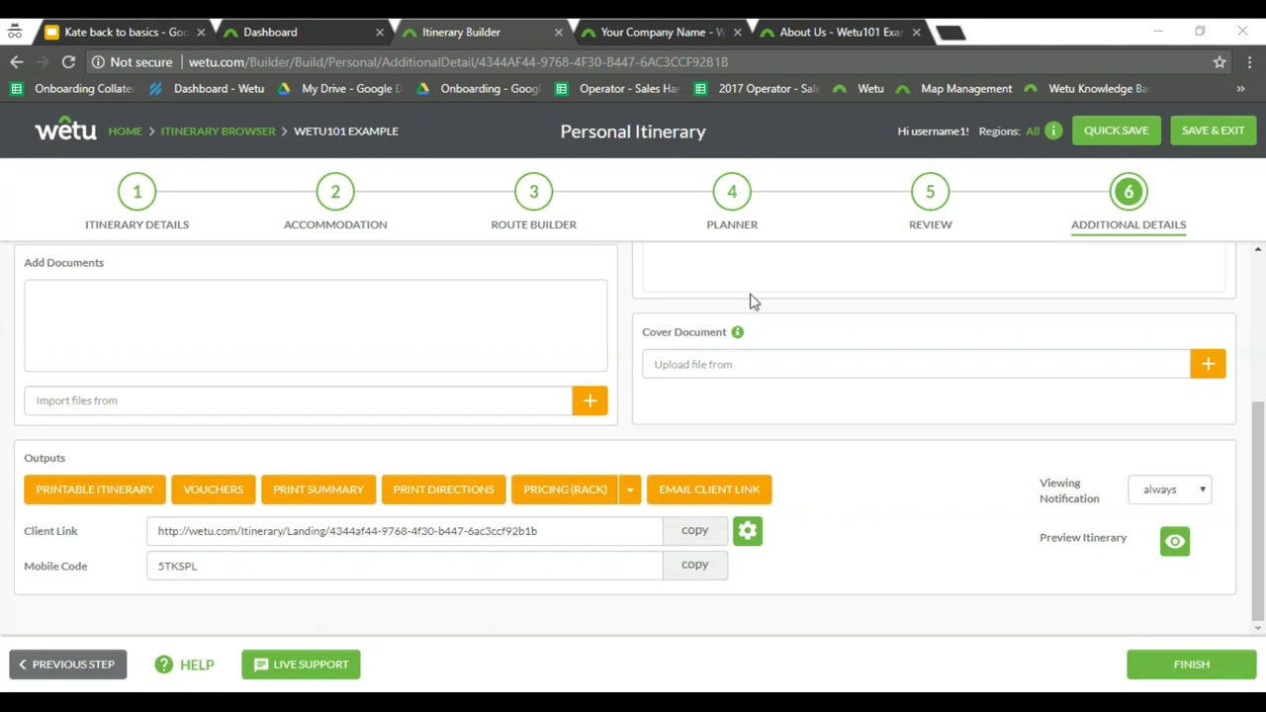
left_click(252, 32)
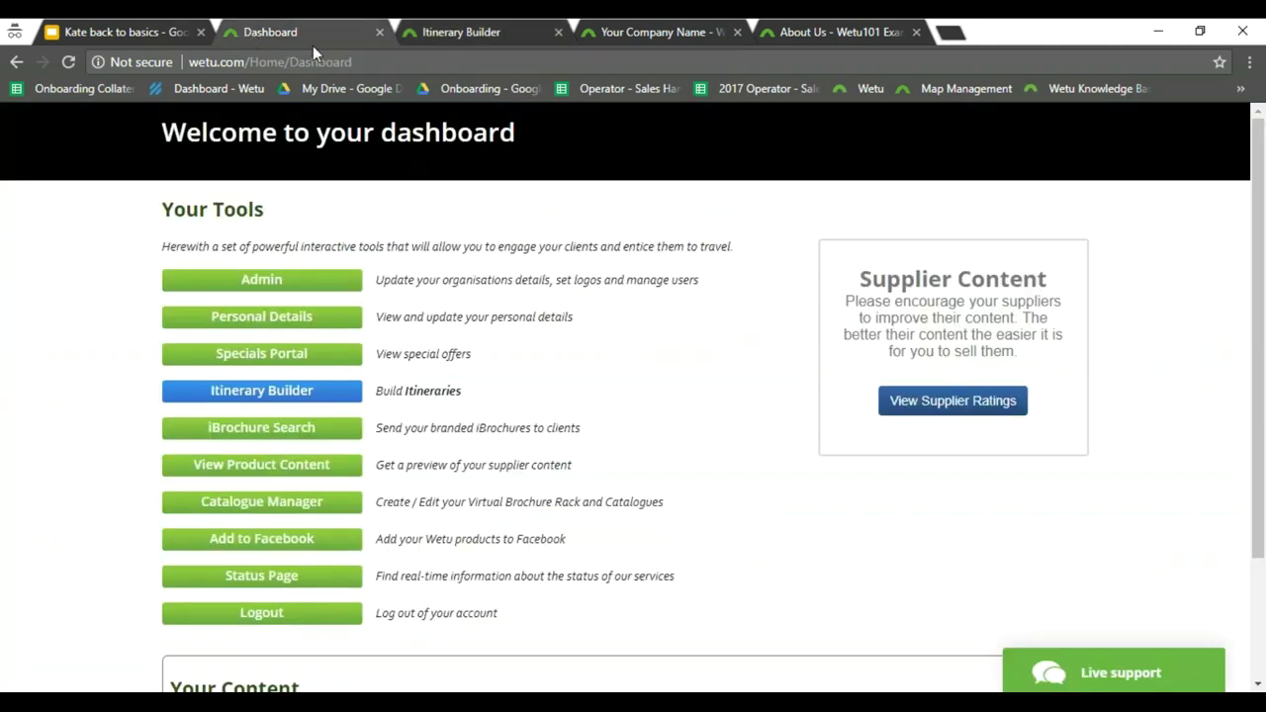
left_click(287, 391)
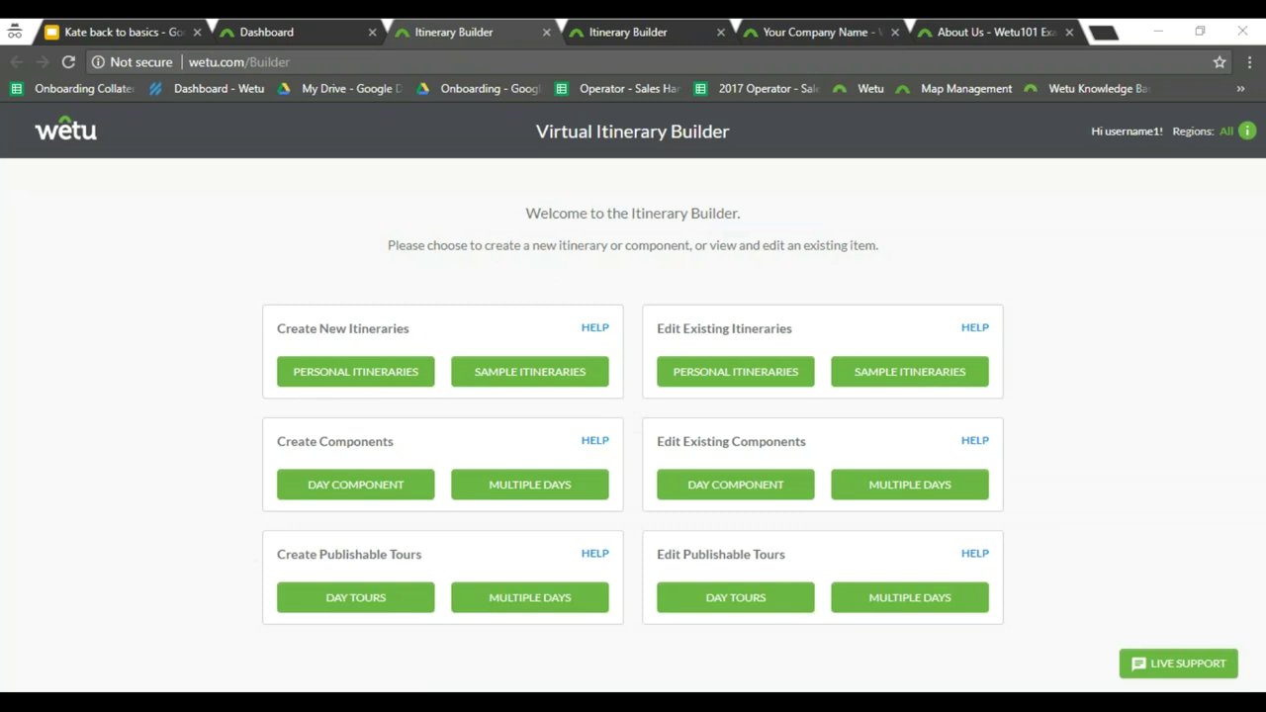
Switch to the Wetu bootcamp page, review its courses, highlight "3. The Story of Components and Day Tours" and return to the Itinerary Builder
left_click_drag(0, 178, 706, 20)
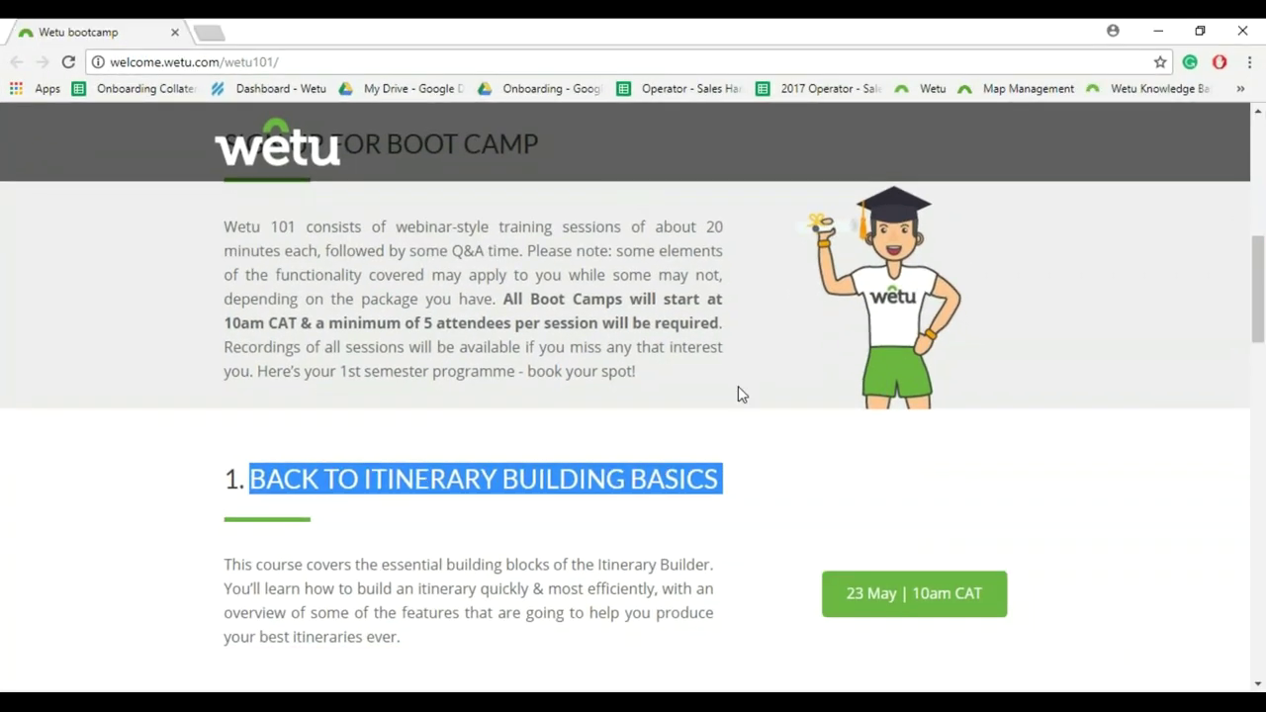
scroll(769, 356, "down", 3)
scroll(762, 358, "down", 1)
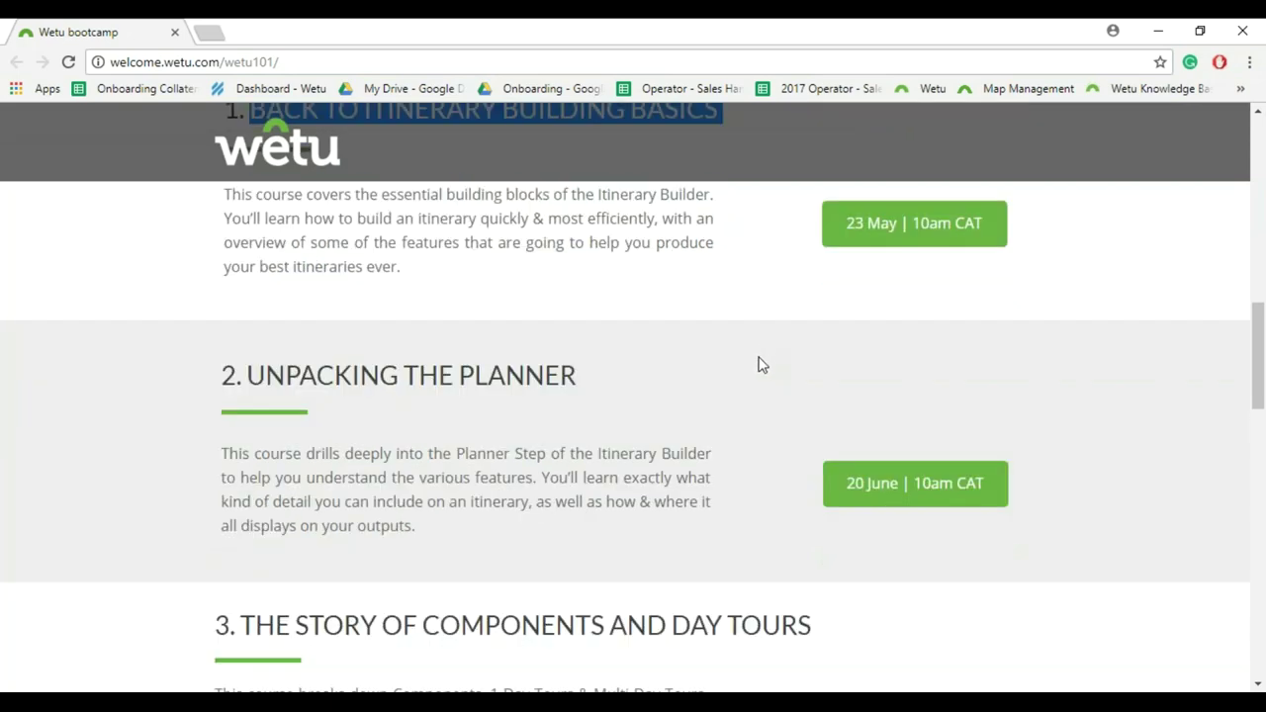
scroll(768, 374, "down", 2)
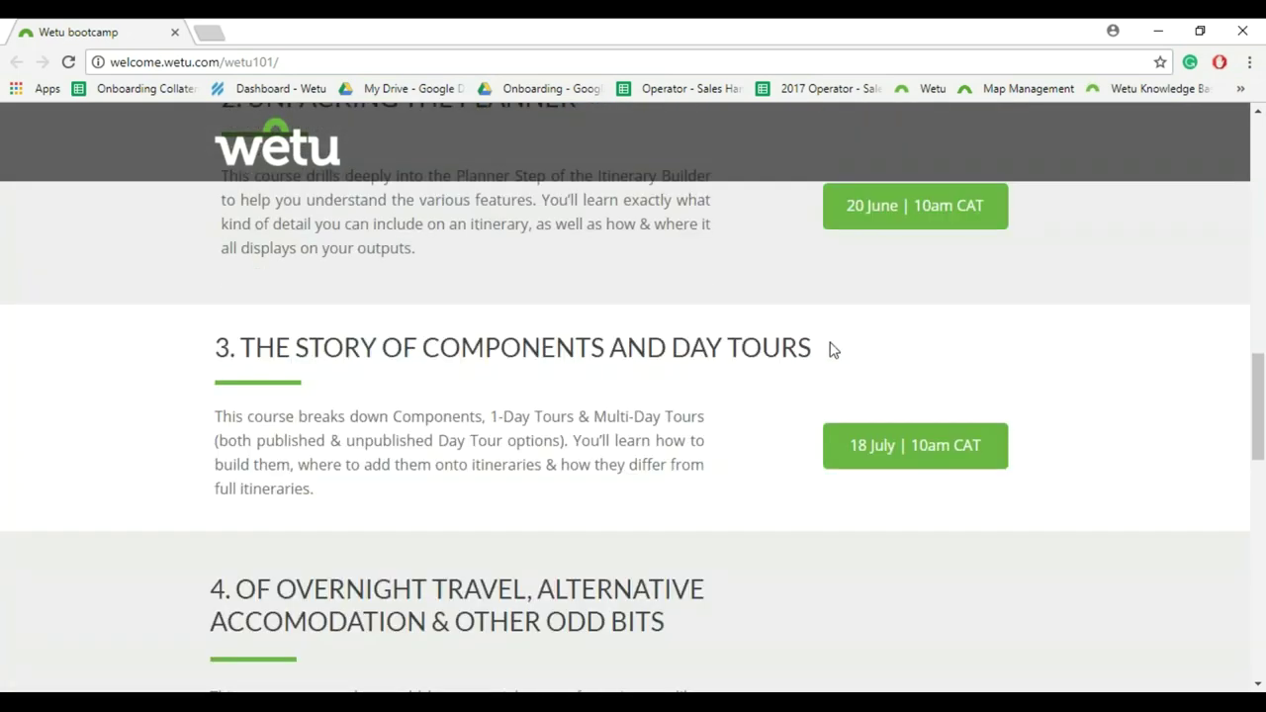
left_click_drag(831, 348, 218, 344)
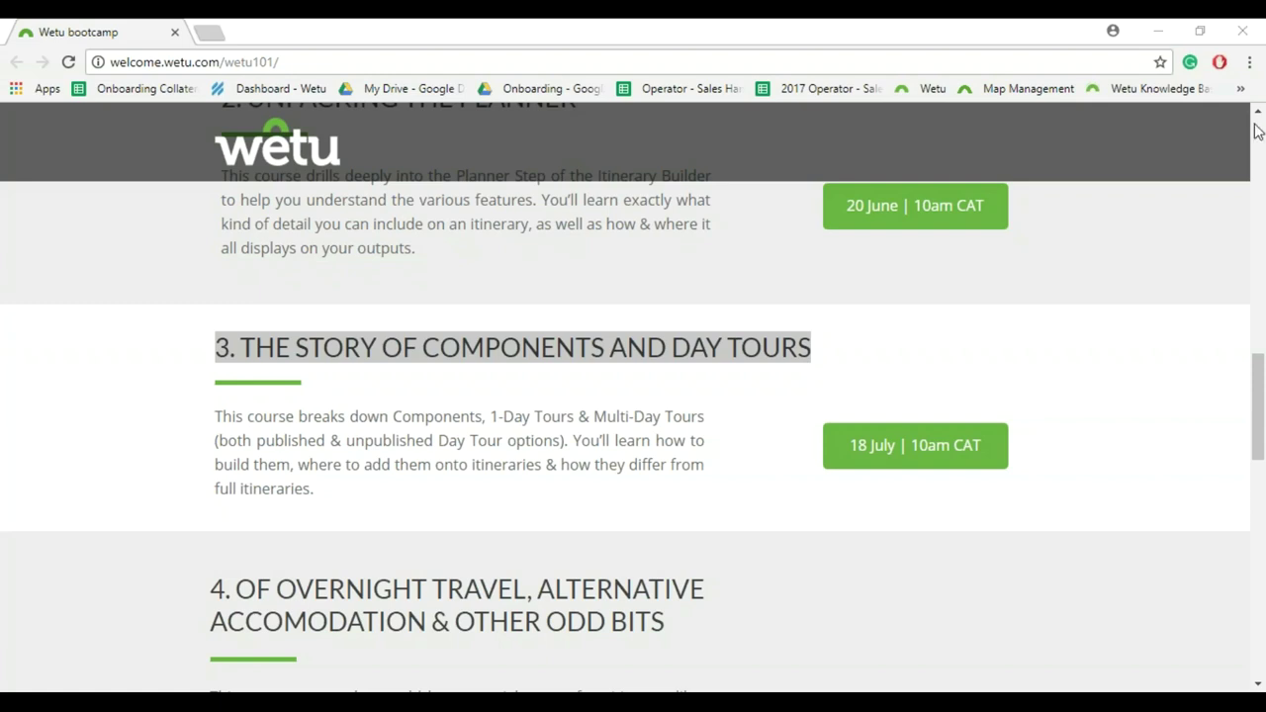
left_click(1162, 39)
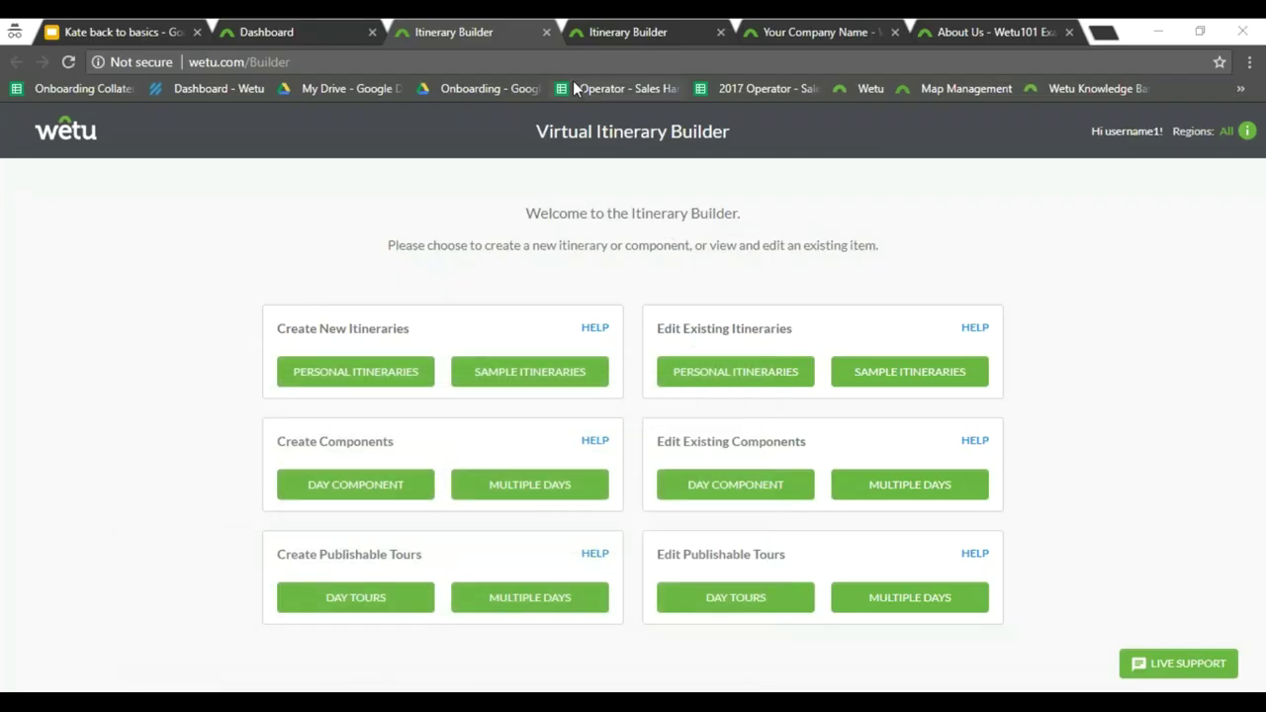
View the Wetu101 Example's Day 1 plan in the Planner step and return to the Wetu dashboard
left_click(618, 39)
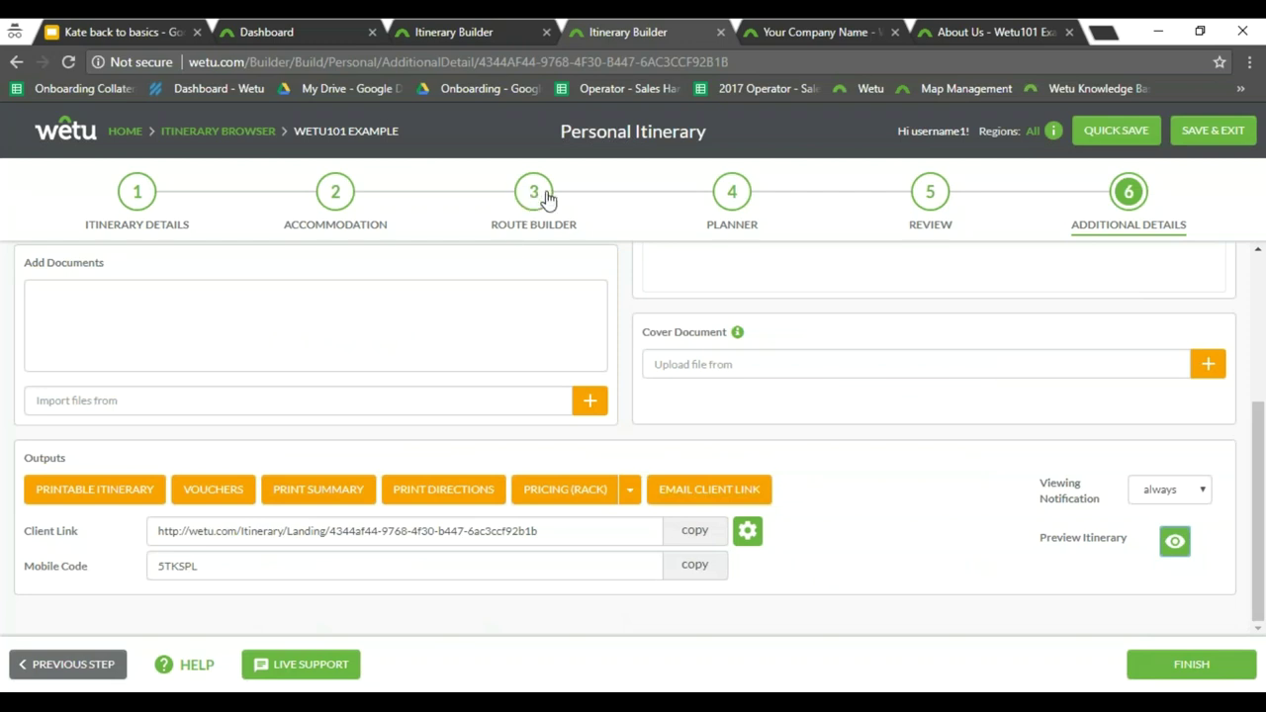
left_click(732, 193)
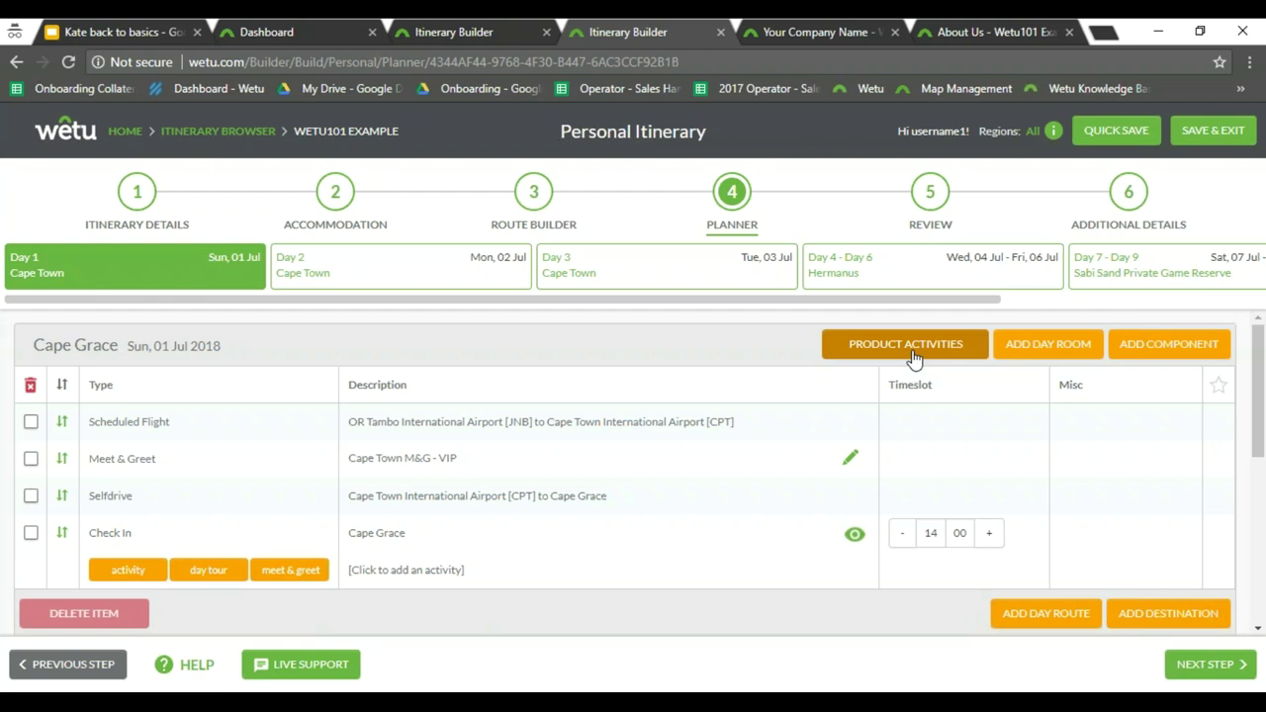
left_click(296, 32)
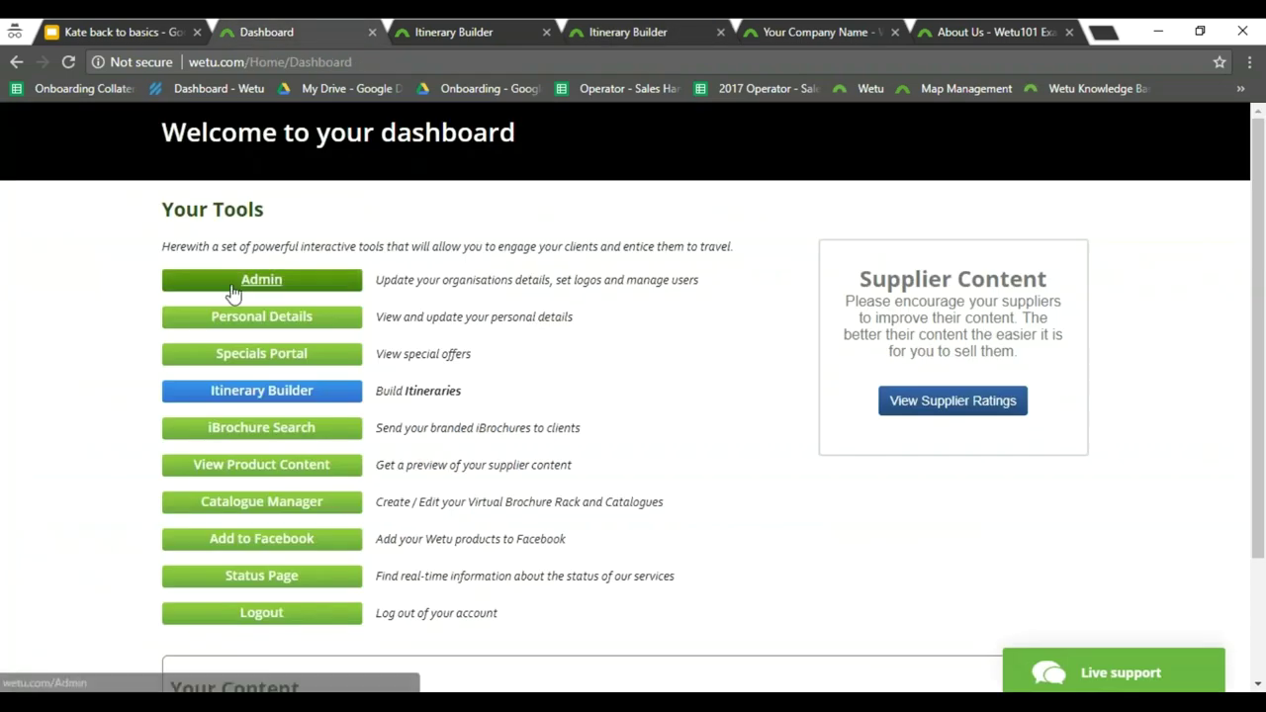
Open the Admin suppliers list, view the customisable room and activity entries for andBeyond Expedition - Classic Explorer Safari, and close the Admin page
left_click(294, 284)
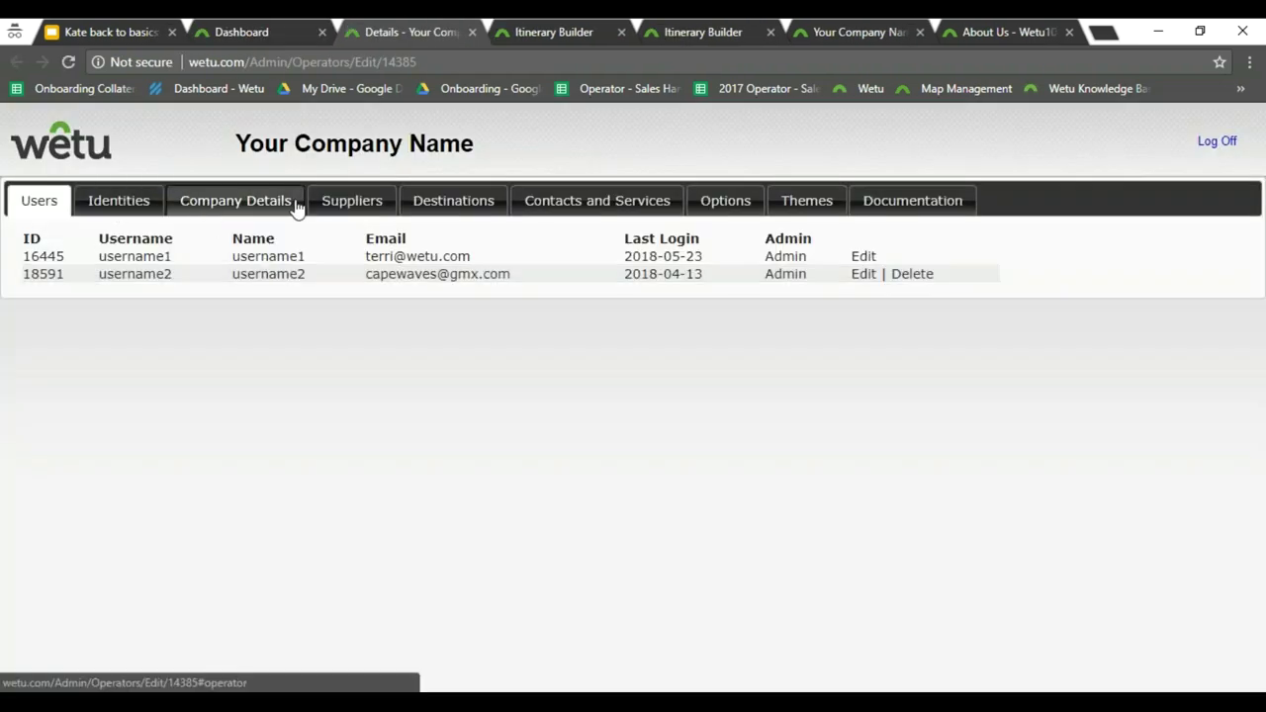
left_click(351, 202)
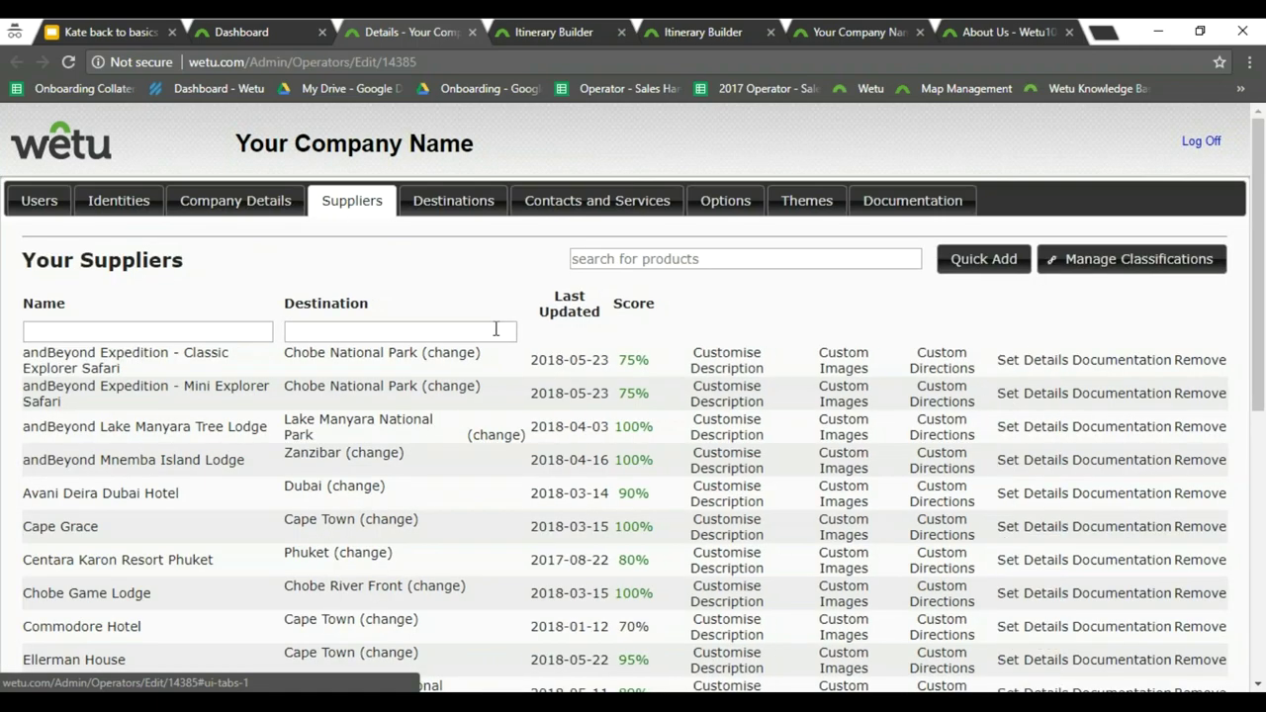
left_click(733, 365)
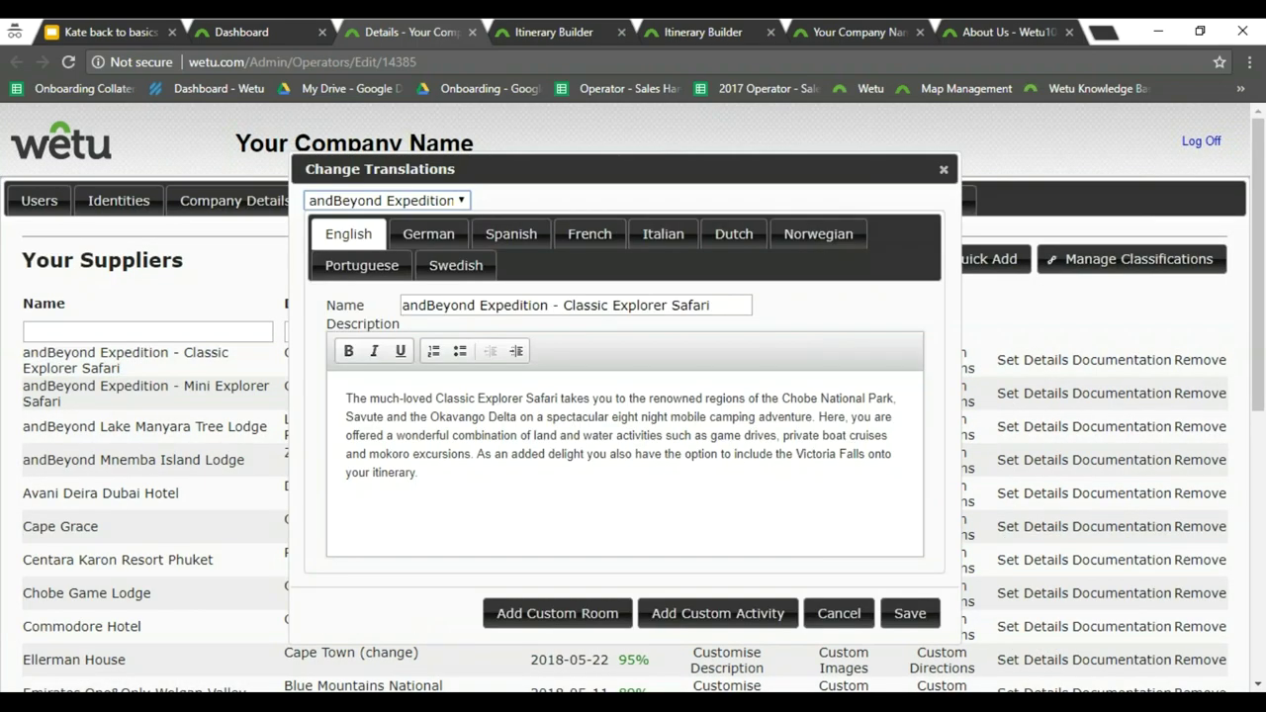
left_click(427, 204)
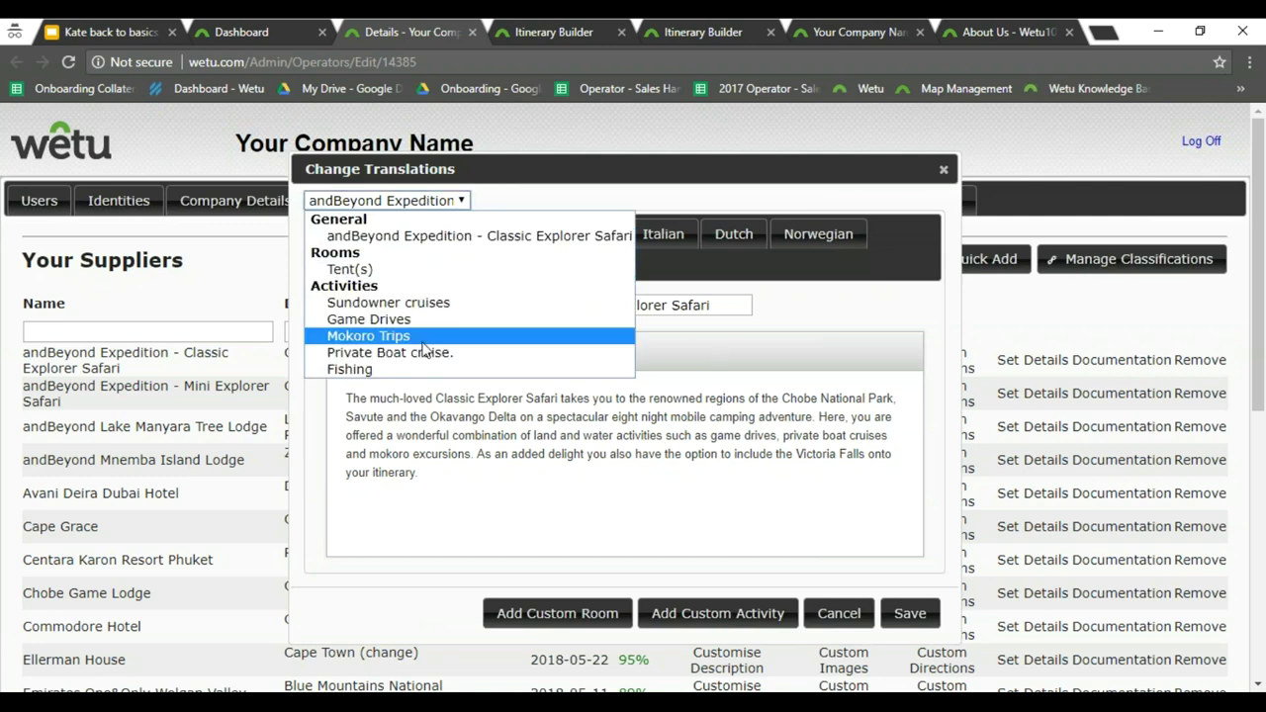
left_click(450, 203)
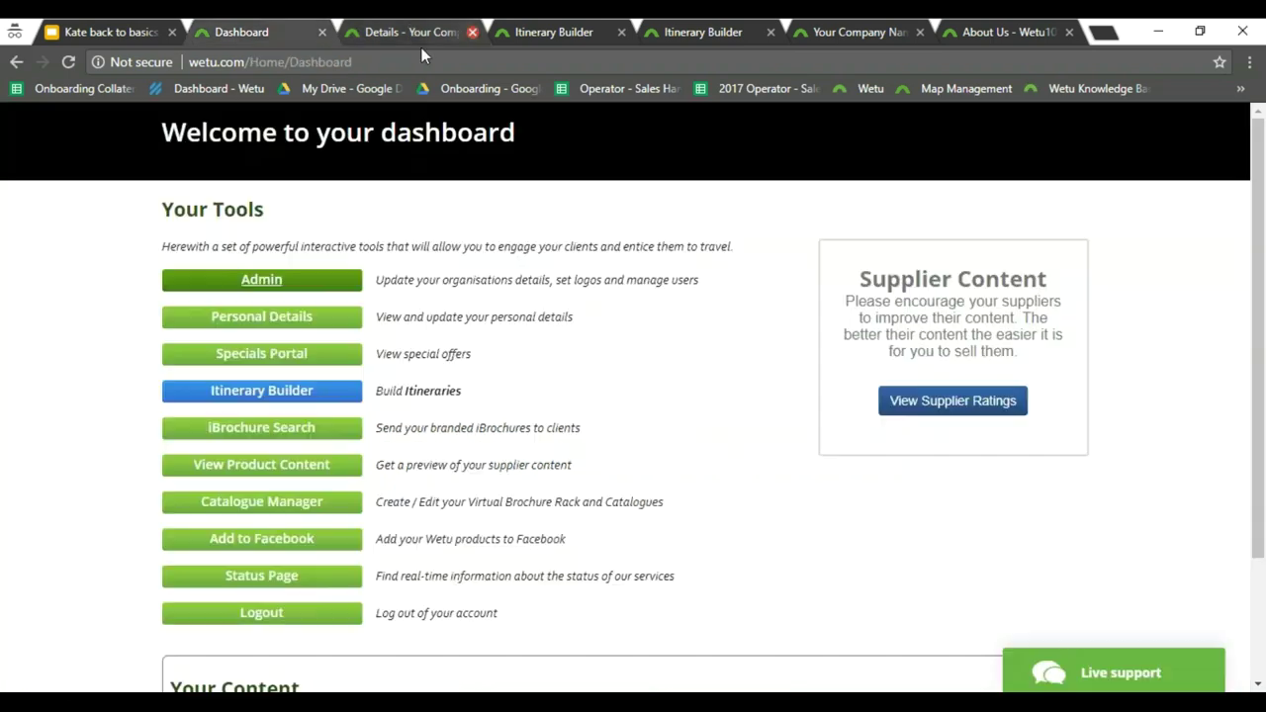
left_click(472, 32)
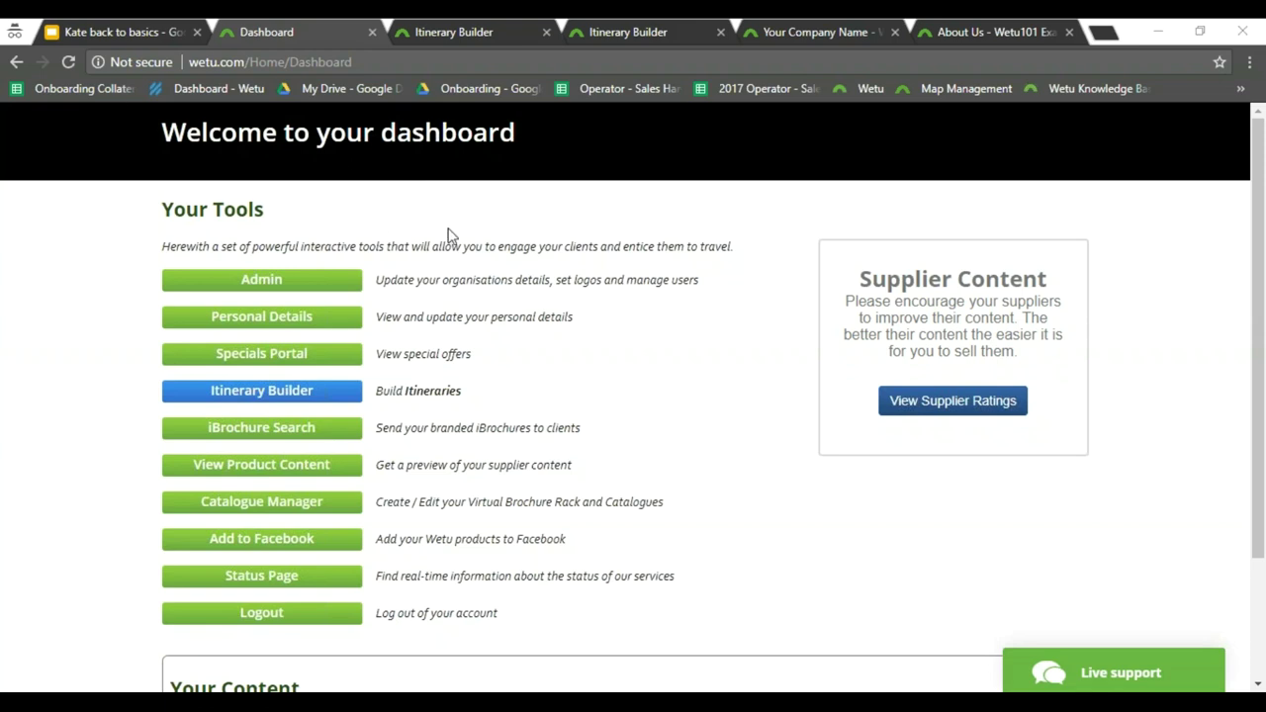
Show the Wetu101 Example's Additional Details outputs, select its client link, and look over the Printable Itinerary Options before closing them
left_click(515, 29)
left_click(640, 30)
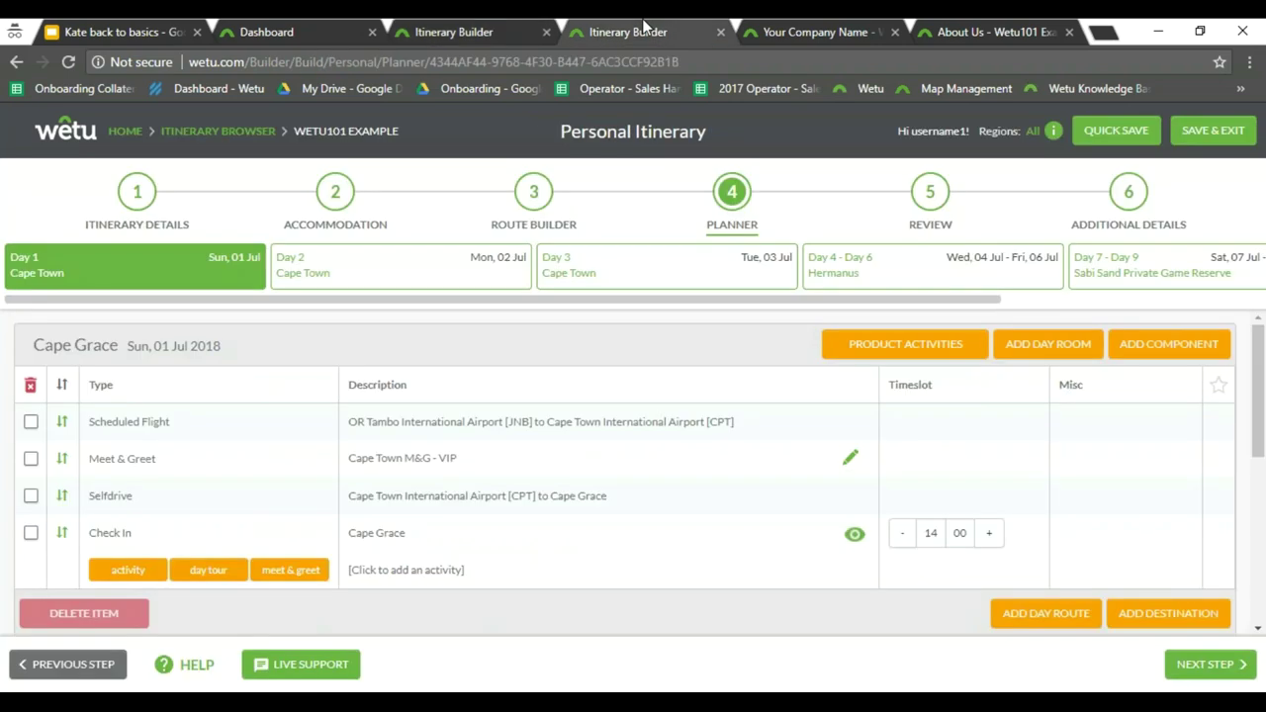
left_click(1133, 196)
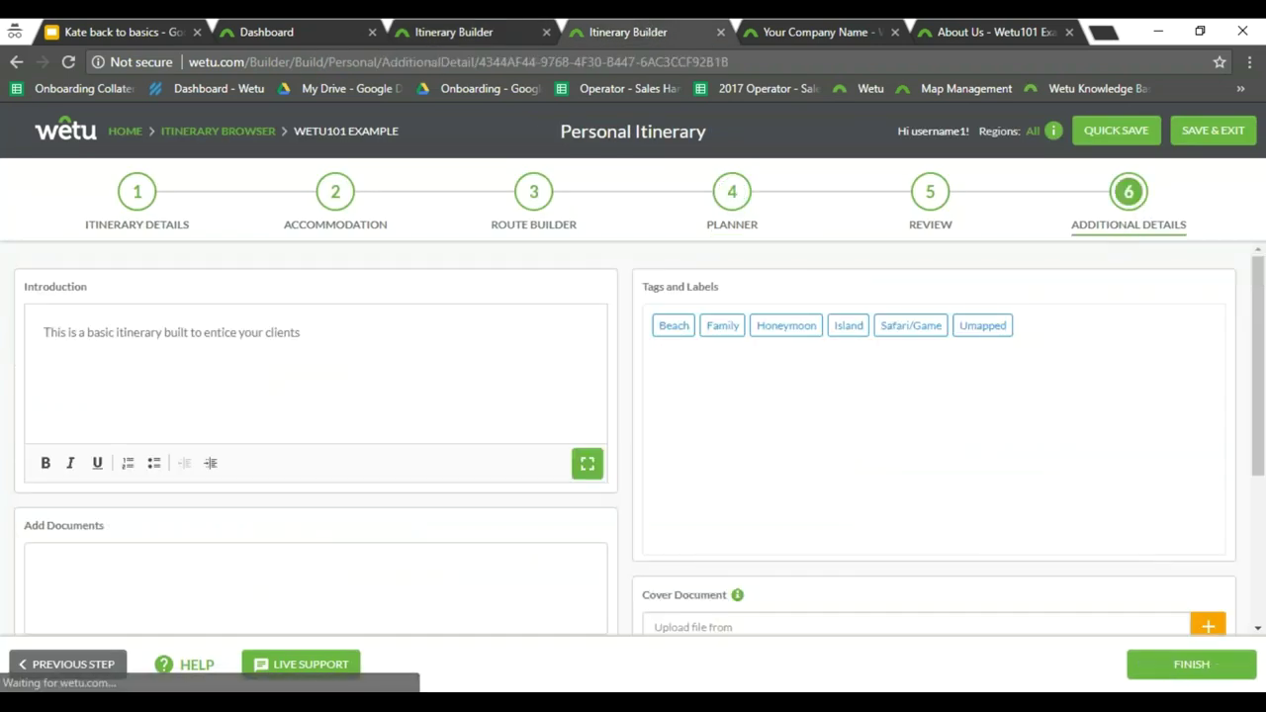
scroll(992, 429, "down", 5)
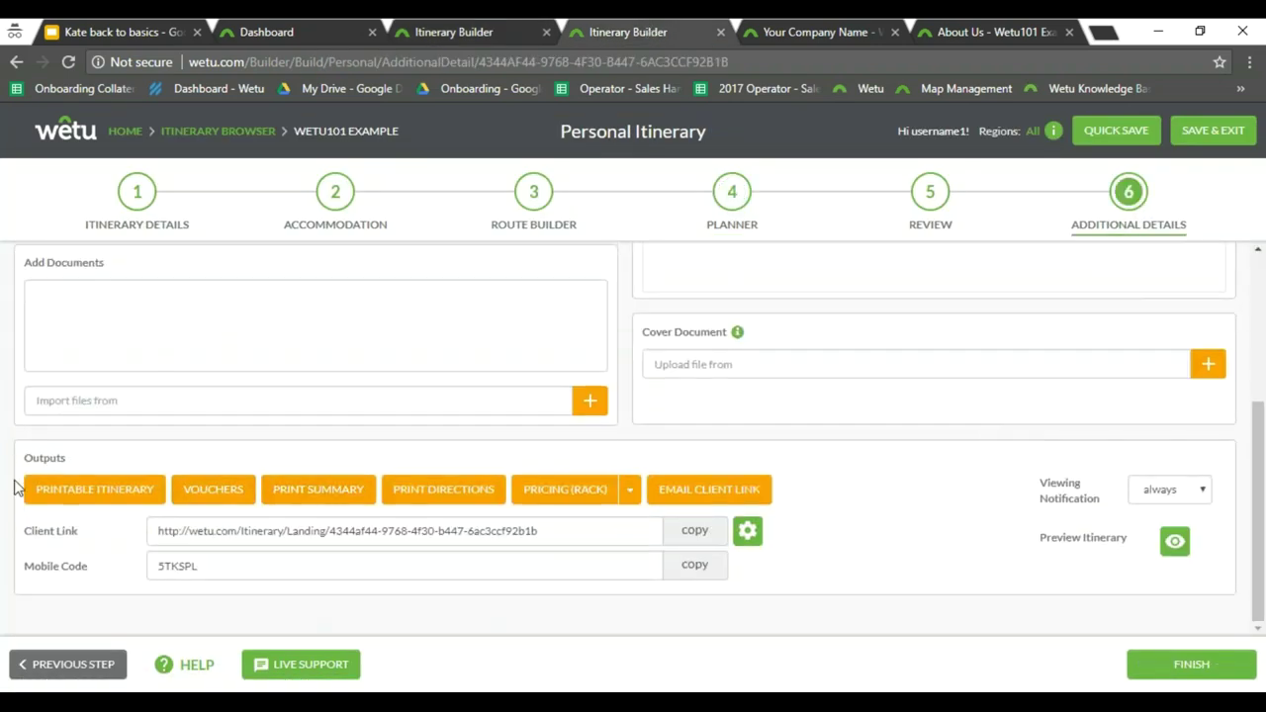
left_click(590, 536)
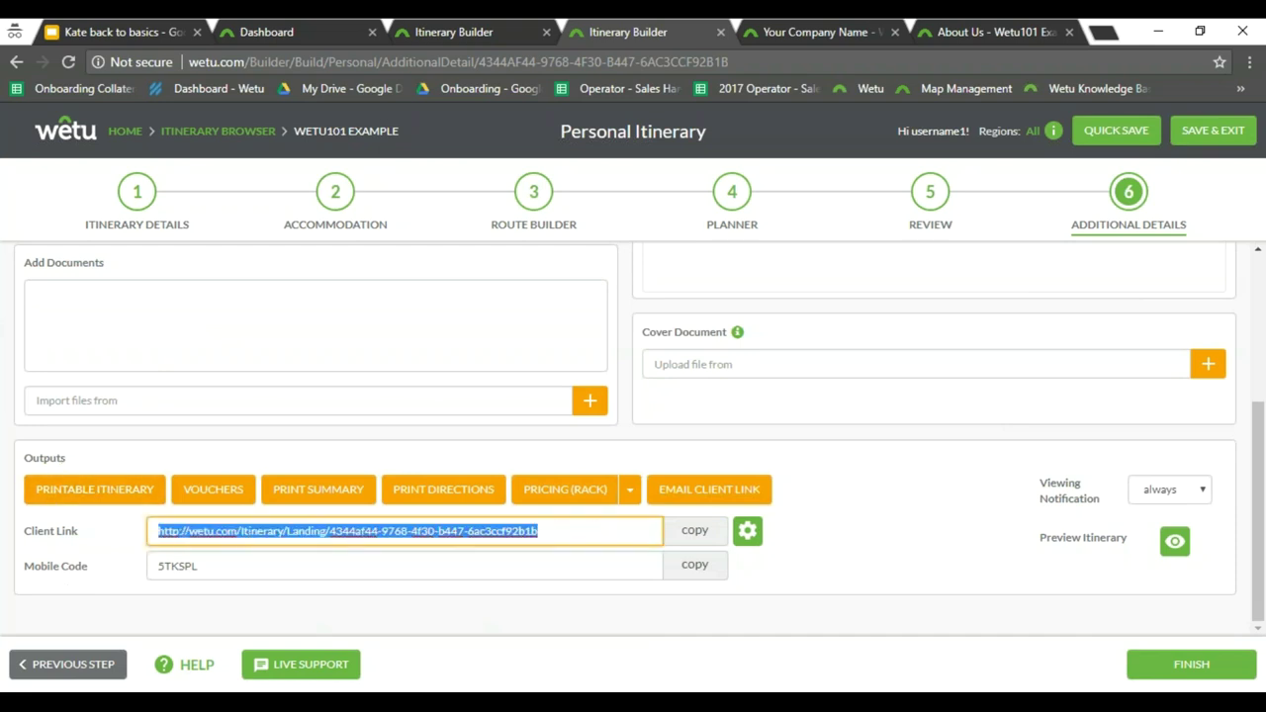
left_click(102, 506)
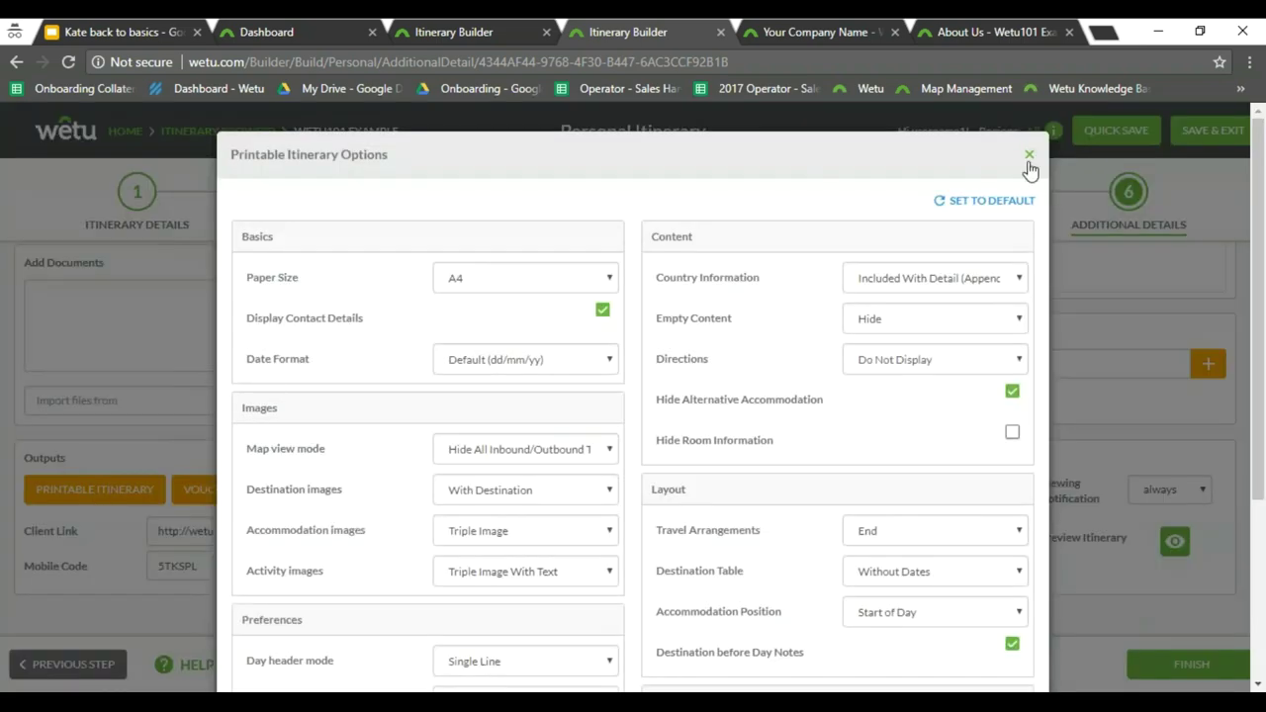
left_click(1029, 156)
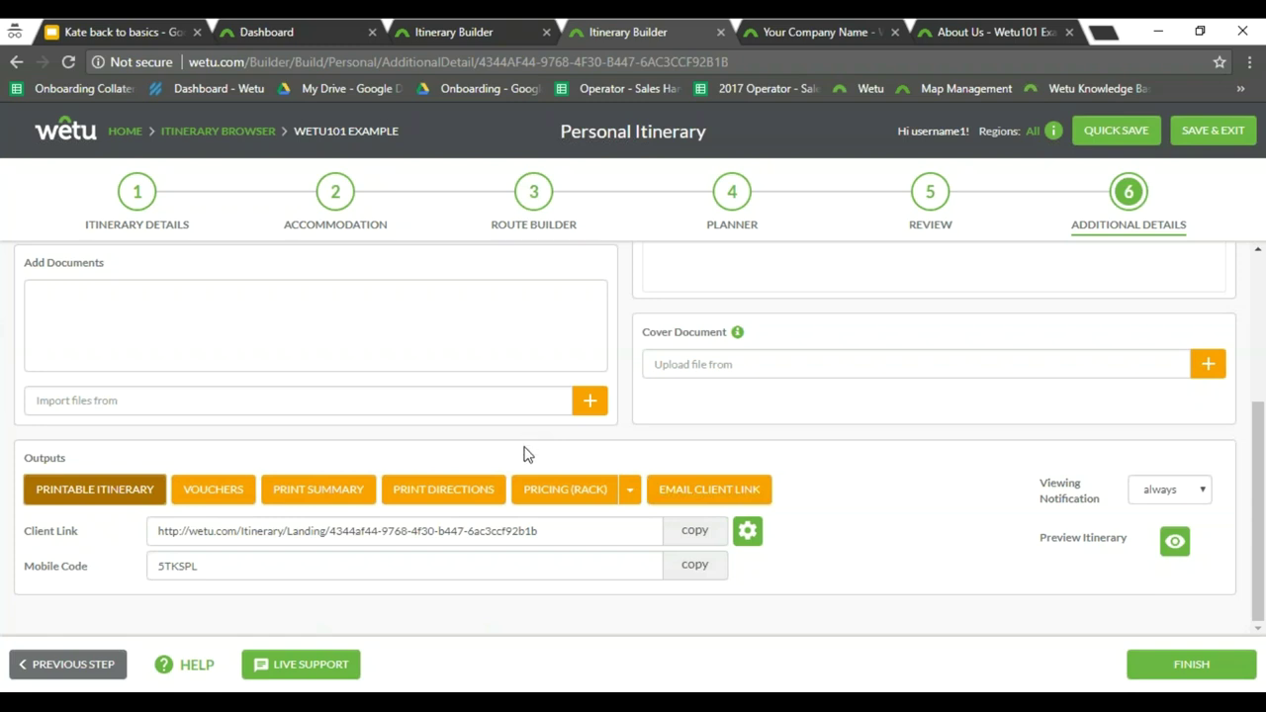
Highlight the Mobile Code label and its code, and the Cover Document label, in the itinerary's Additional Details
left_click_drag(119, 571, 27, 570)
right_click(26, 573)
left_click(83, 577)
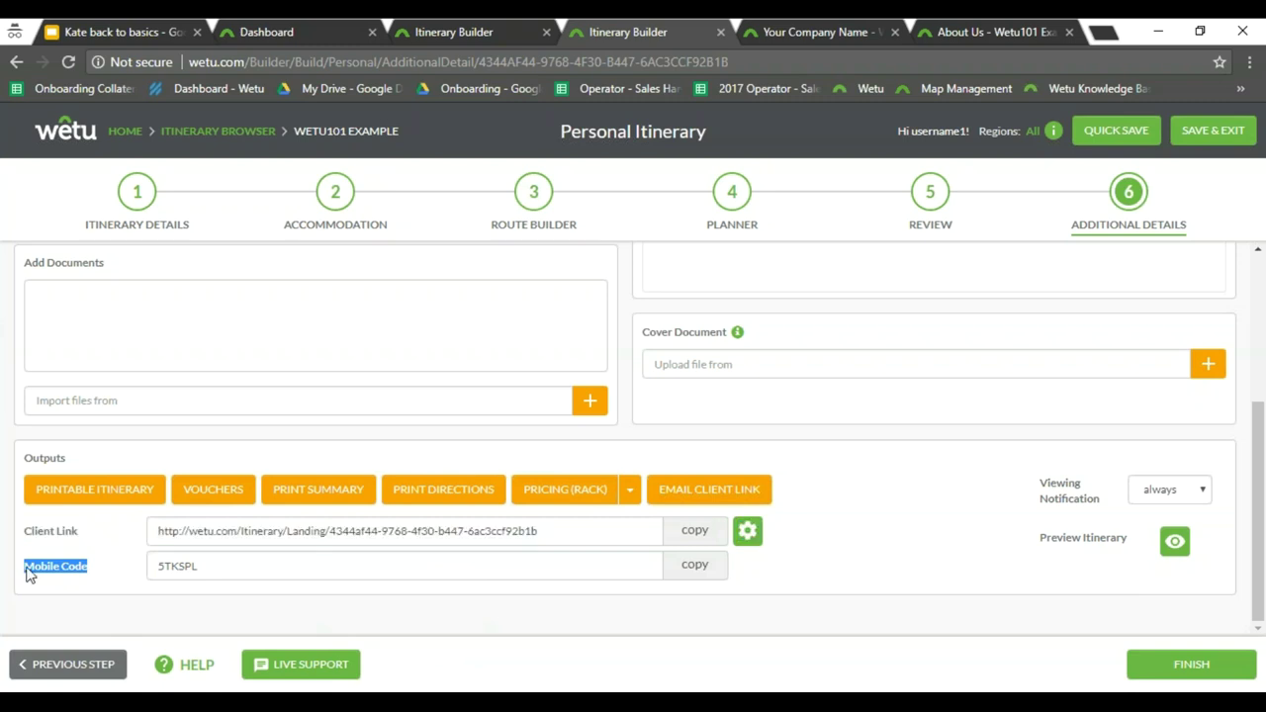
left_click(234, 564)
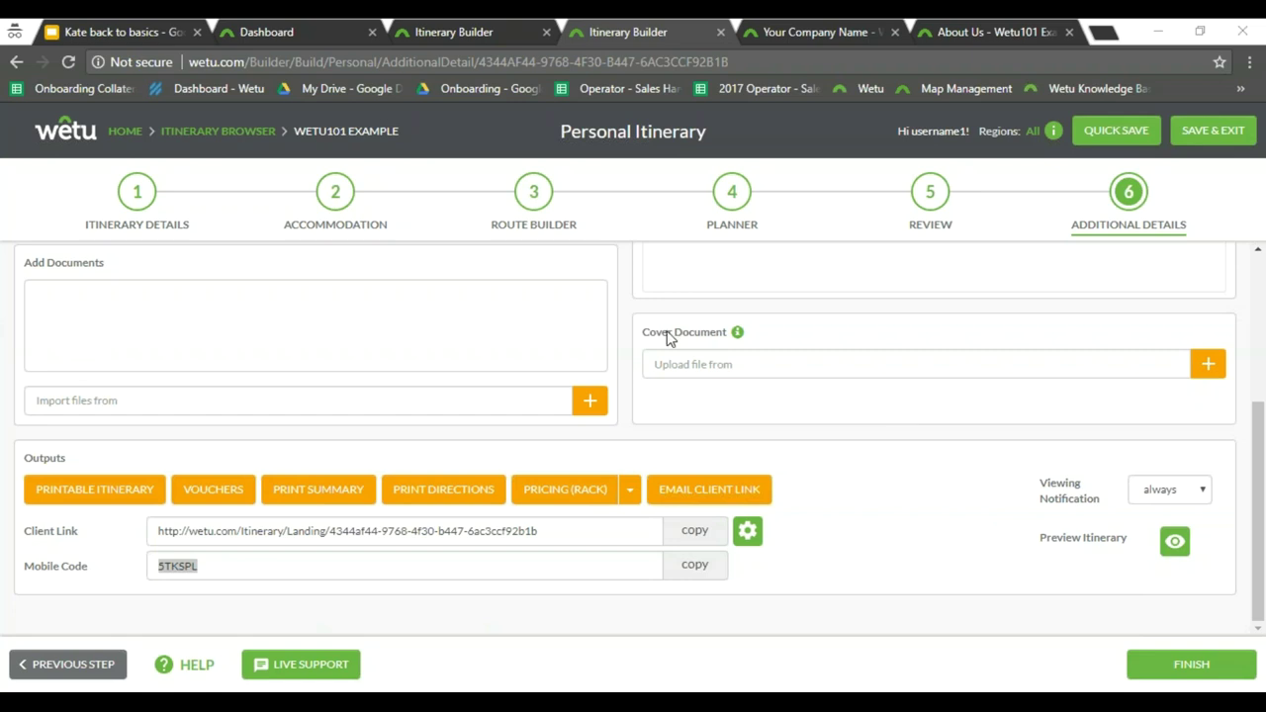
left_click_drag(641, 336, 749, 339)
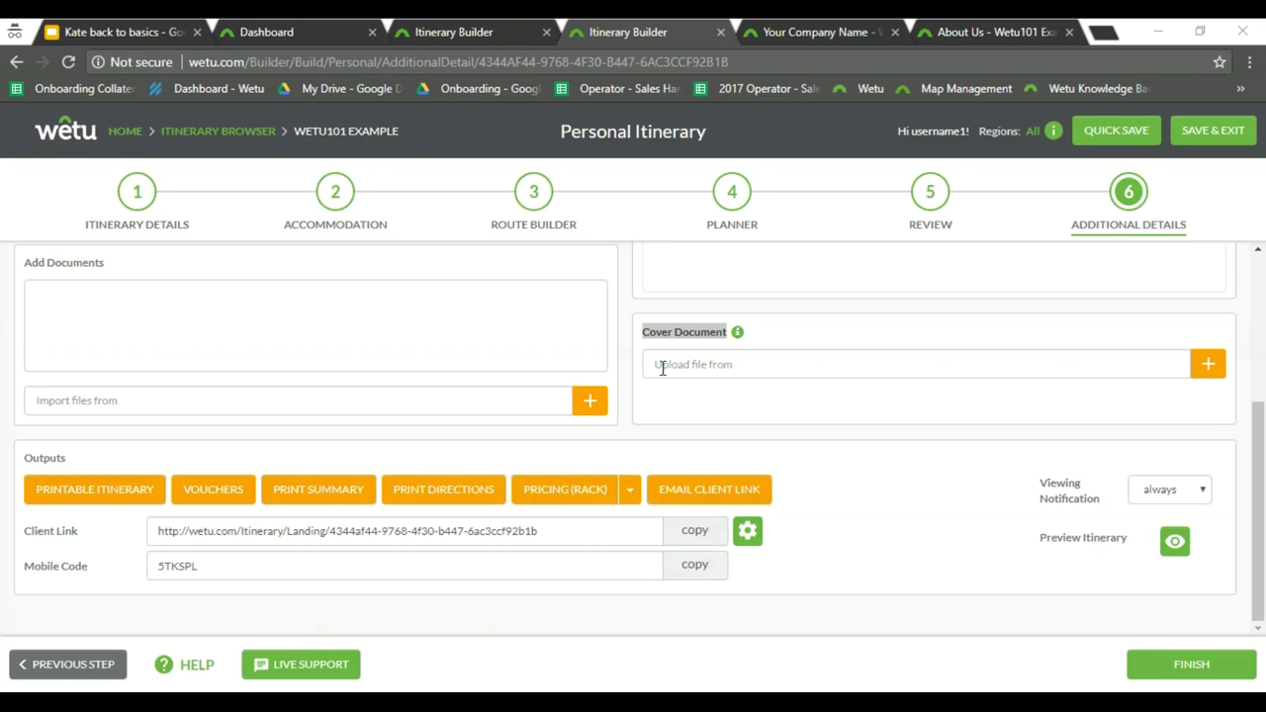
Deselect all activity vouchers, print the vouchers, and save the file as Wetu101 Example-vouchers.docx on the Desktop
left_click(212, 489)
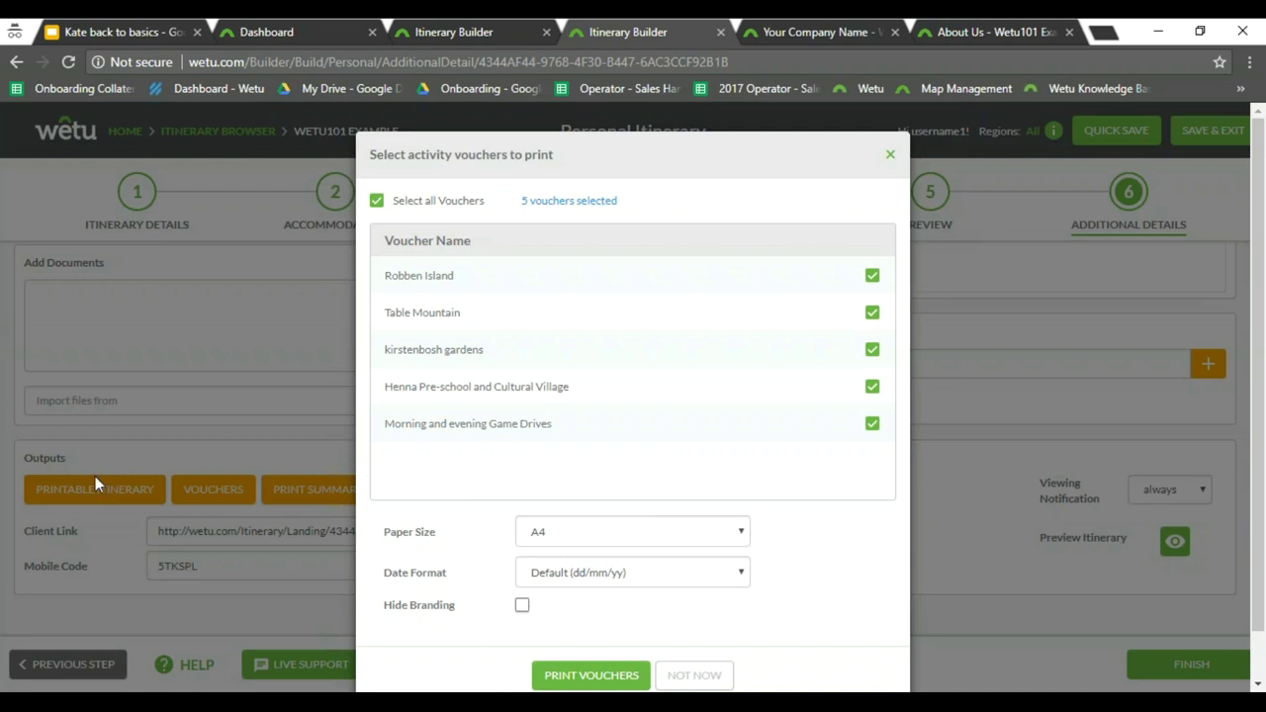
left_click(376, 201)
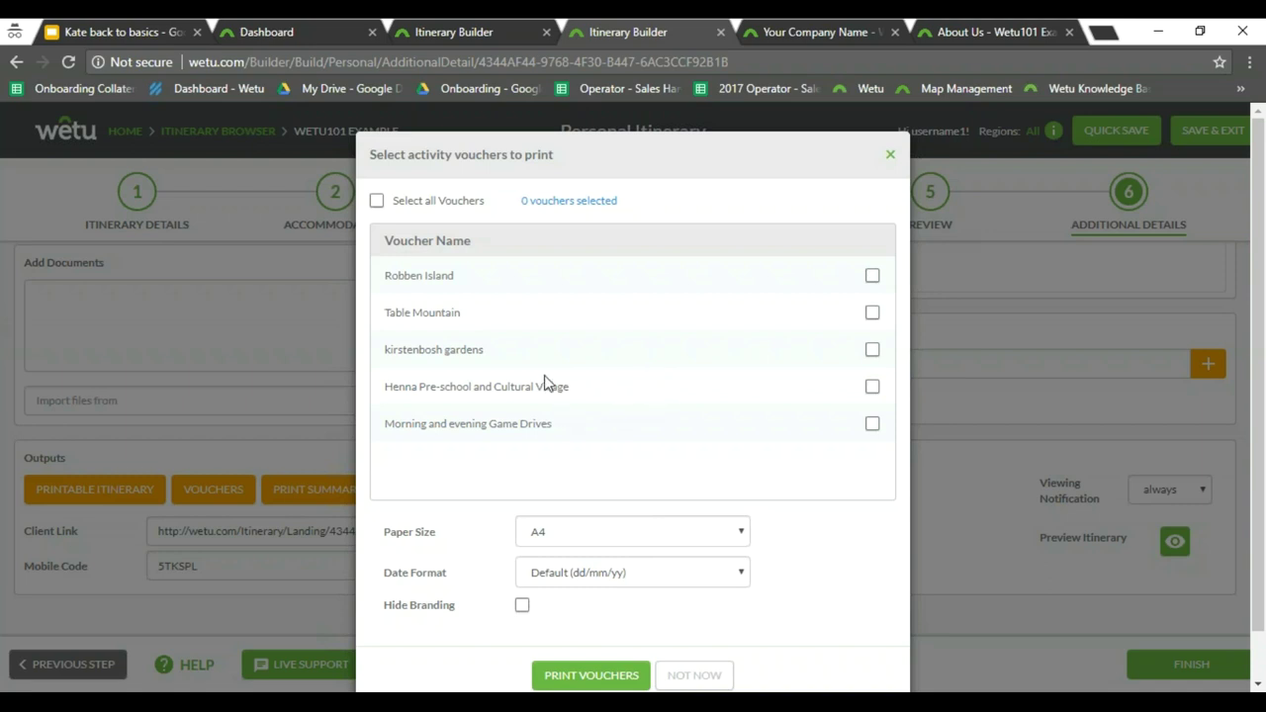
left_click(594, 676)
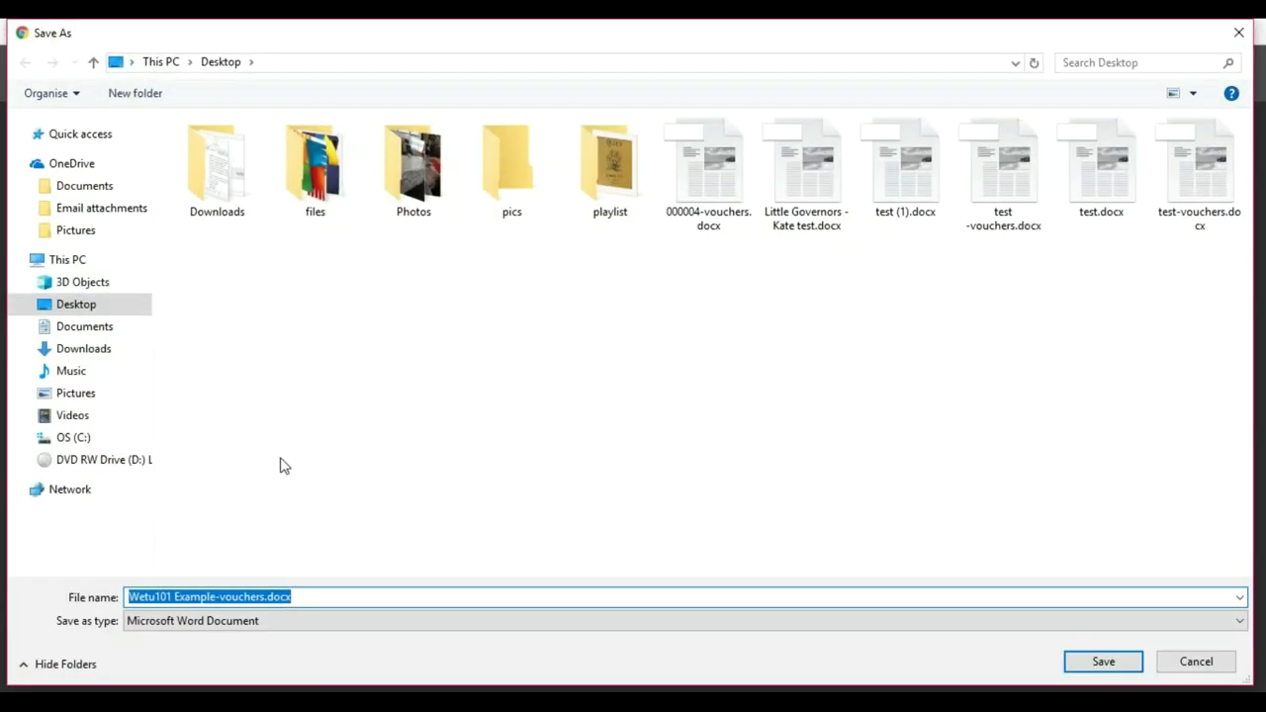
left_click(1104, 662)
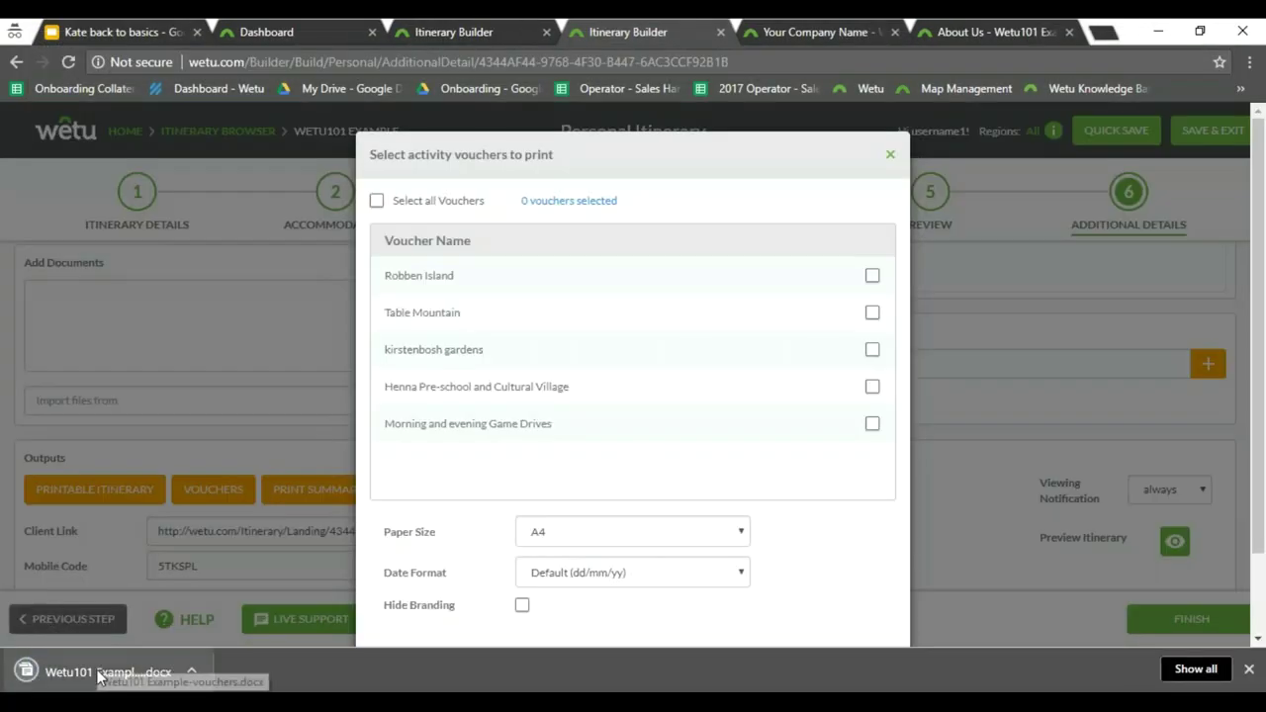
Open the downloaded vouchers document in OpenOffice Writer, review its travel vouchers, and close both the document and the voucher selection dialog
left_click(125, 682)
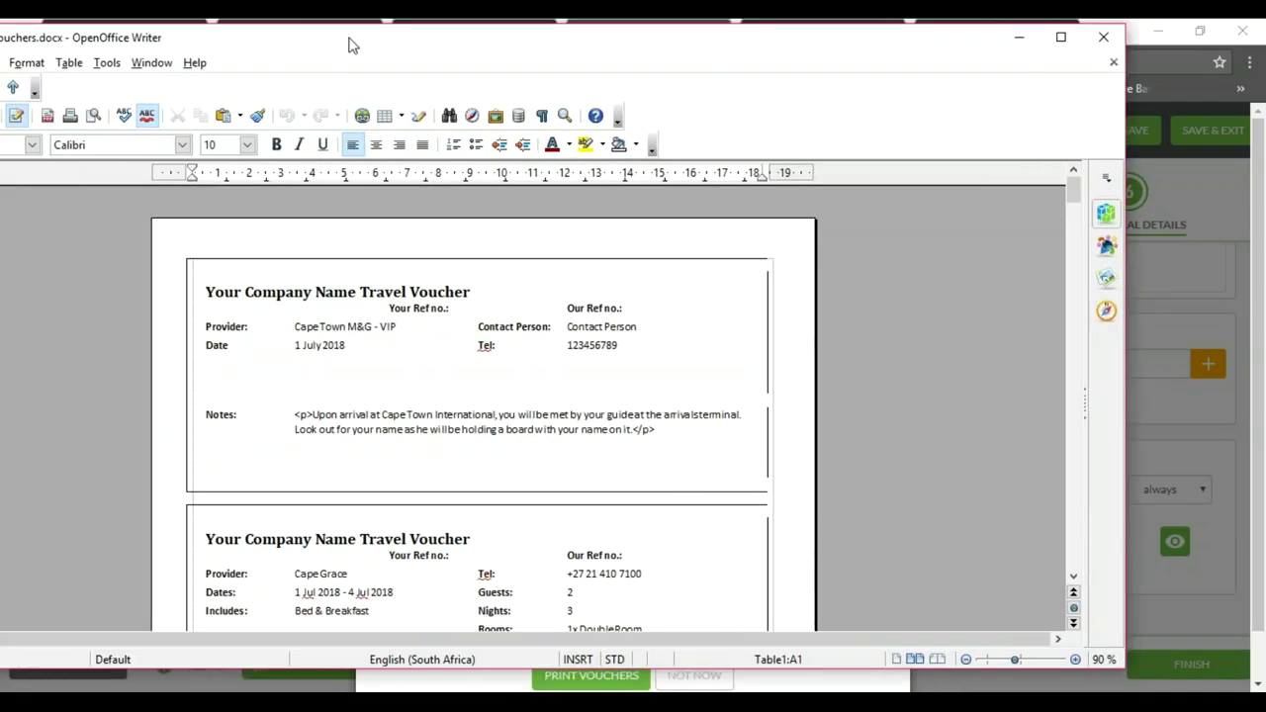
left_click_drag(351, 43, 477, 46)
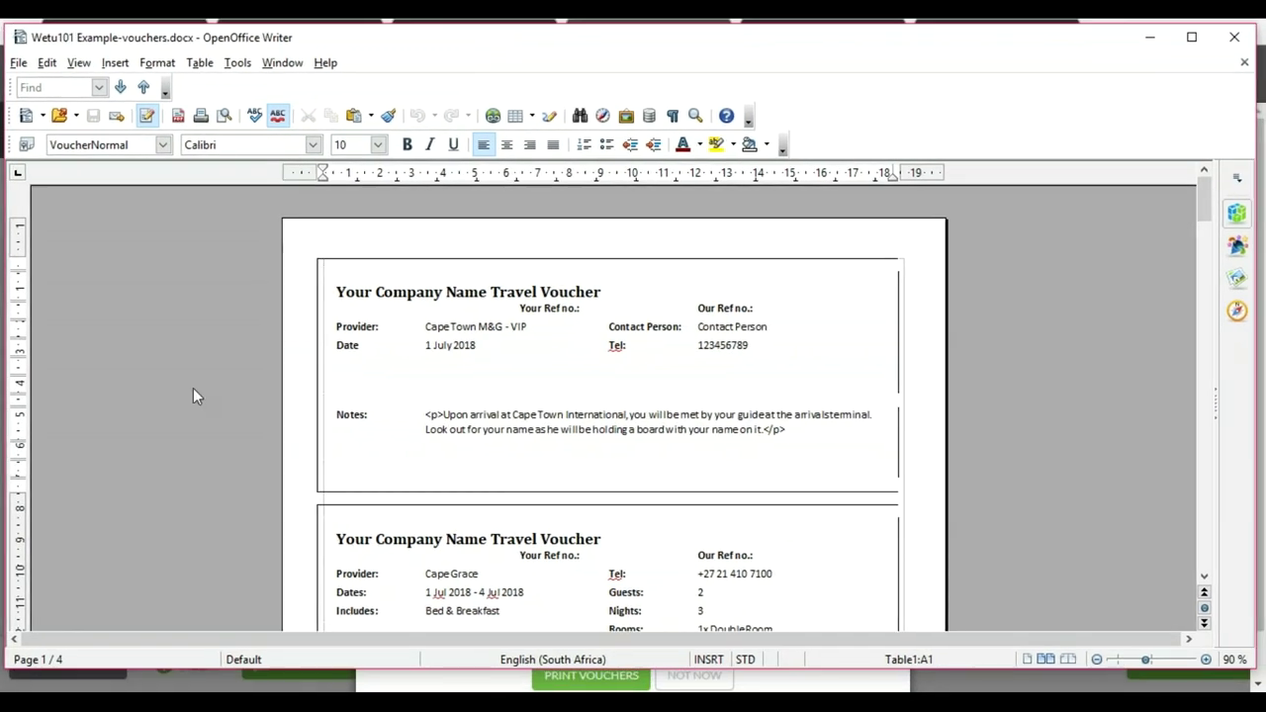
scroll(643, 425, "down", 3)
scroll(645, 428, "down", 2)
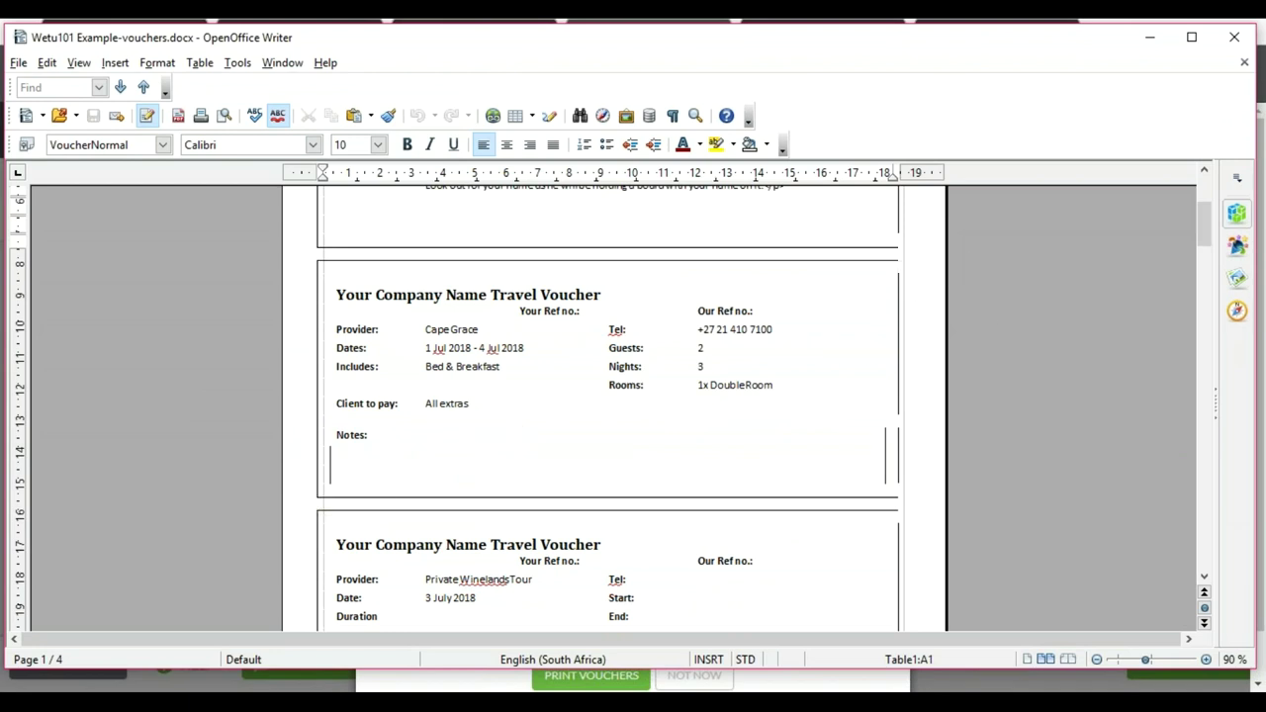
left_click(1234, 39)
left_click(887, 154)
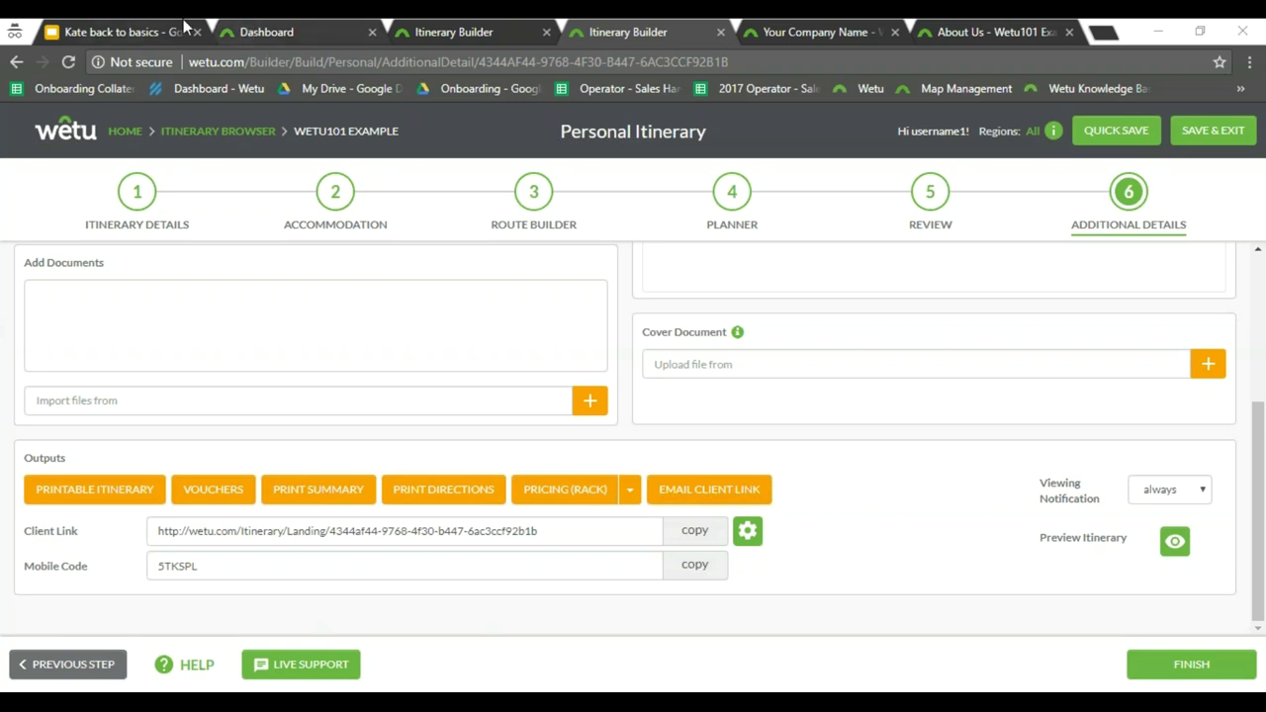
Open the Admin page from the dashboard and look at the Wetu101 Example's map-theme itinerary and classic-theme About Us page
left_click(334, 35)
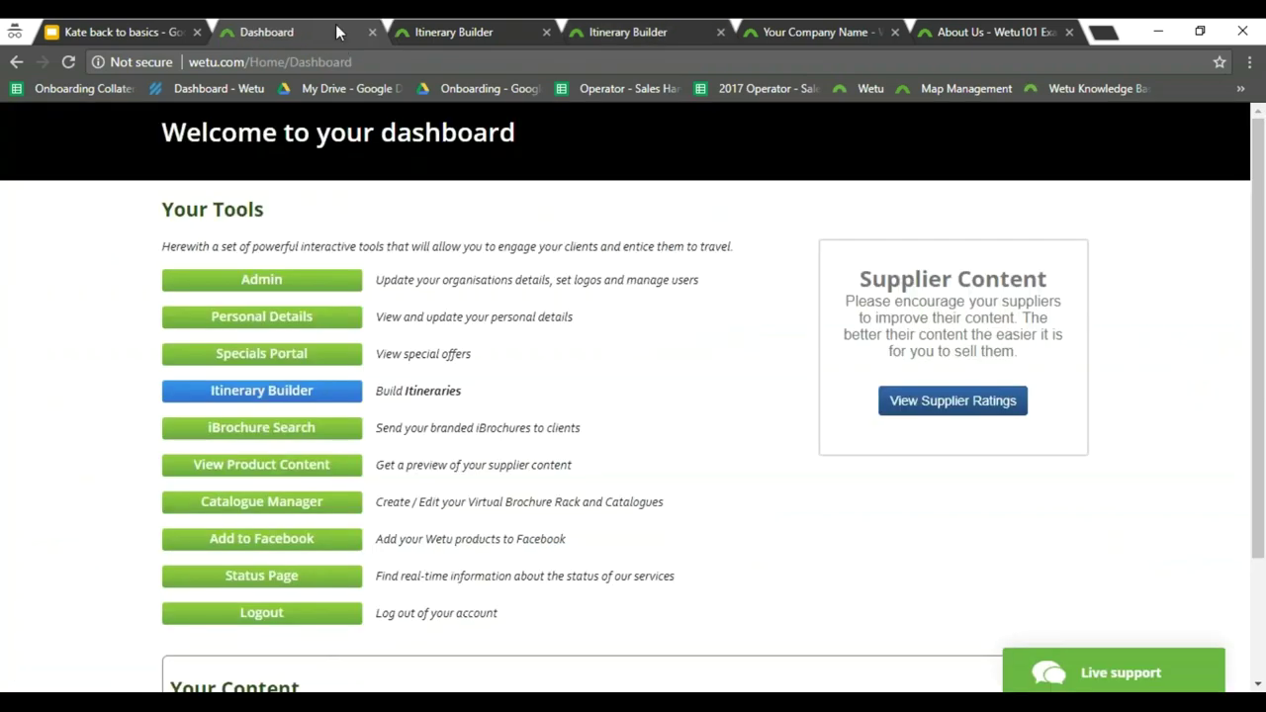
left_click(259, 279)
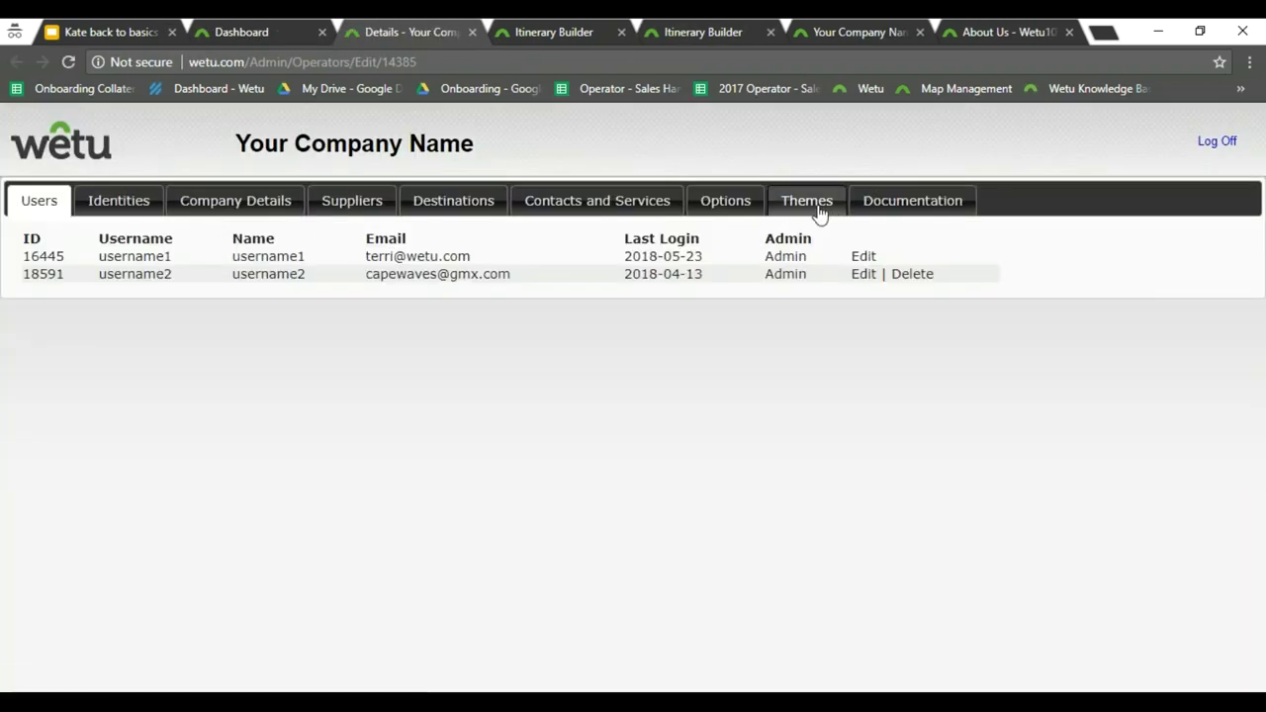
left_click(535, 32)
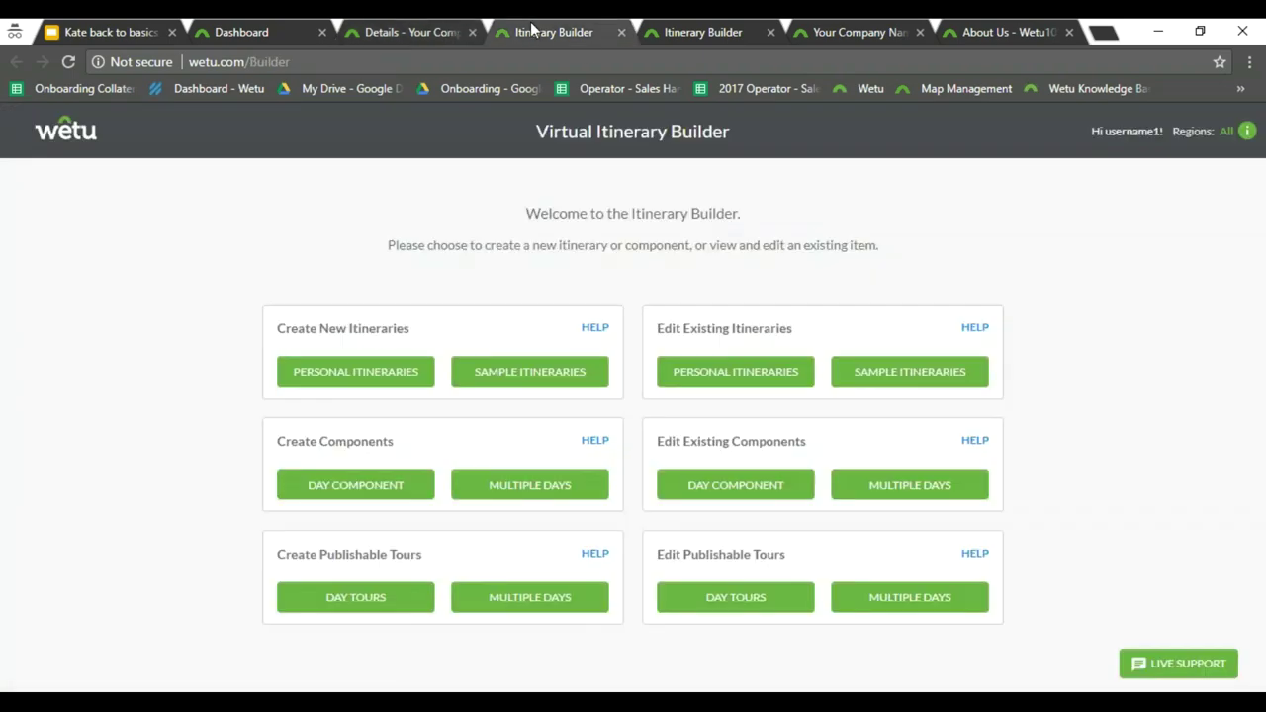
left_click(744, 32)
left_click(827, 32)
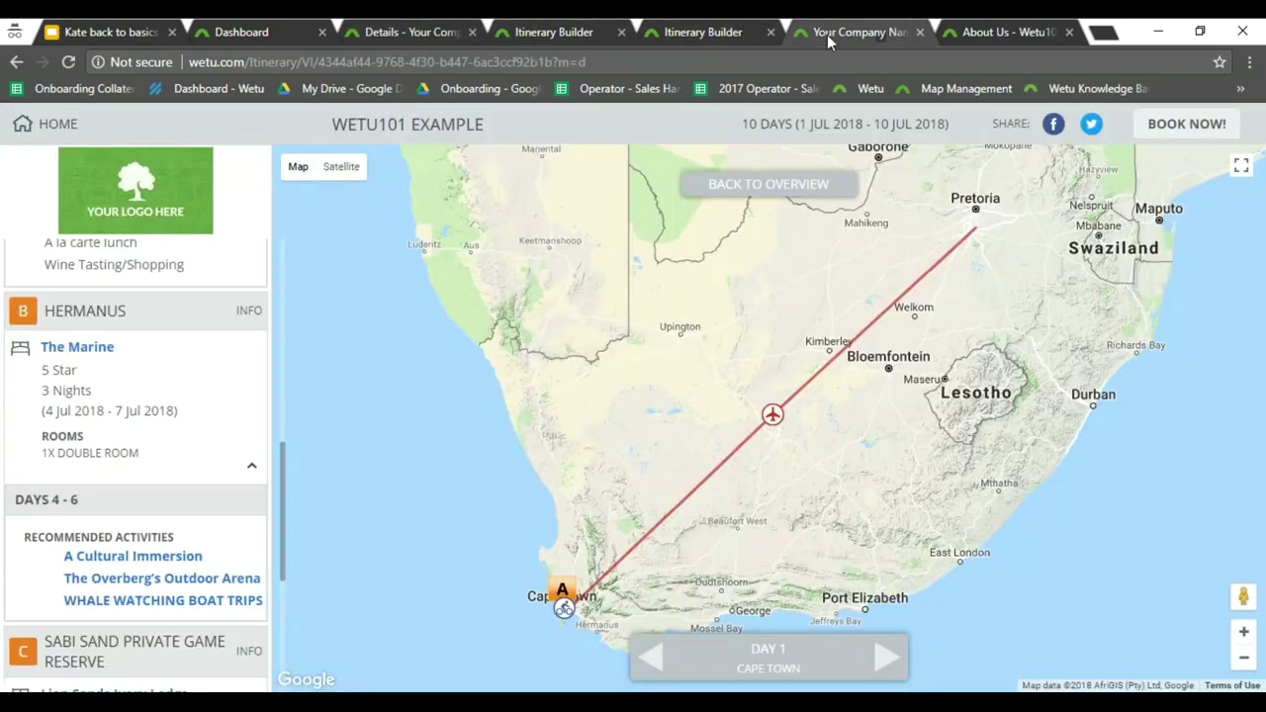
left_click(982, 33)
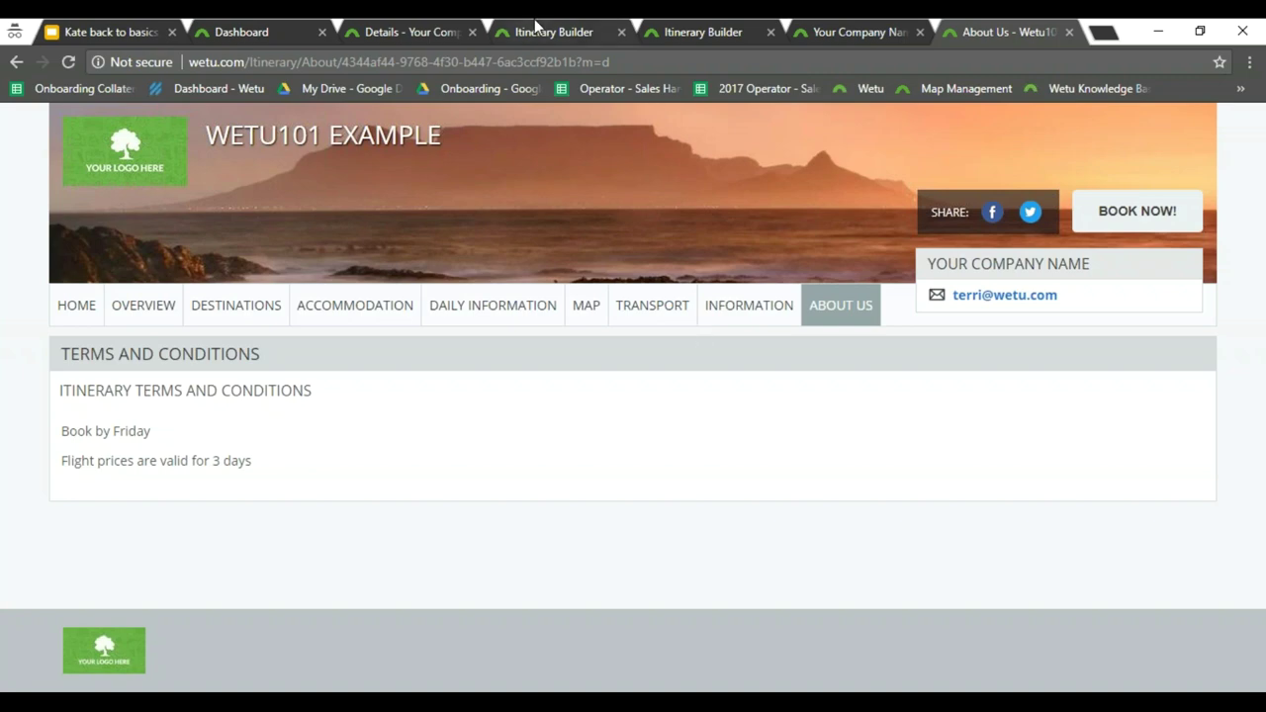
Return to the Wetu101 Example's Itinerary Details and view the available themes, keeping Default (Map)
left_click(714, 37)
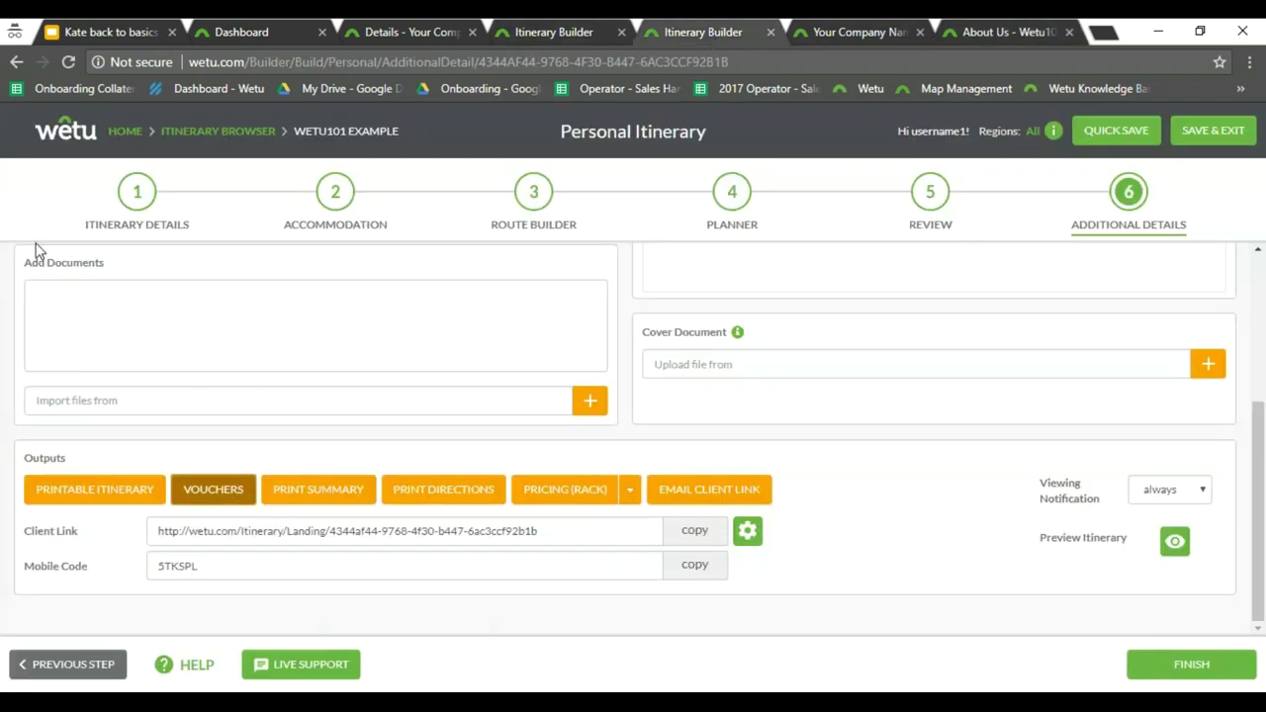
left_click(137, 193)
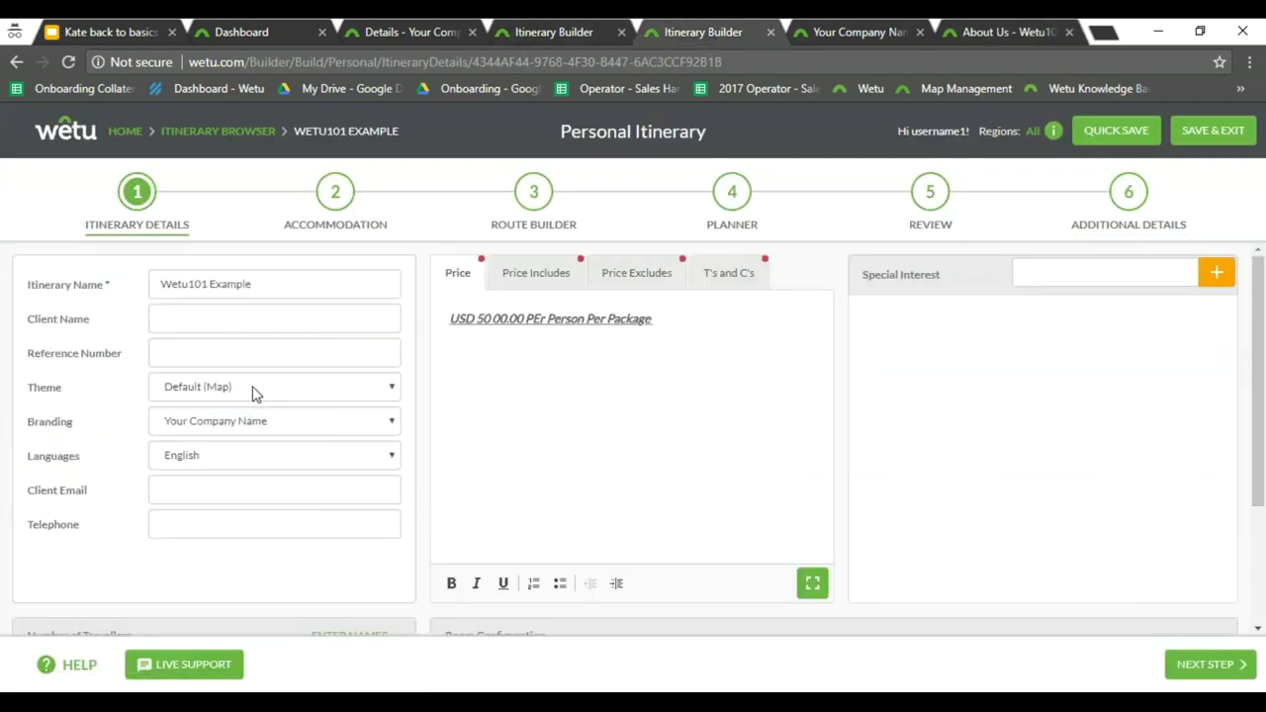
left_click(201, 389)
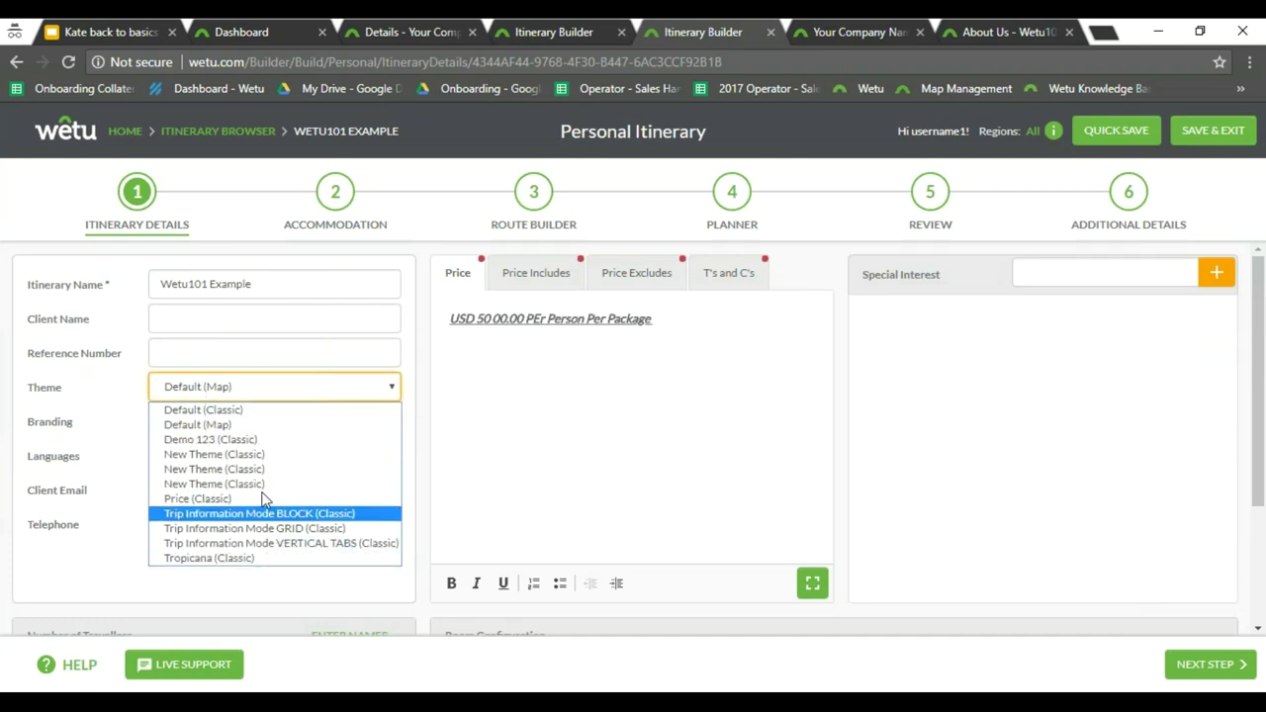
left_click(277, 394)
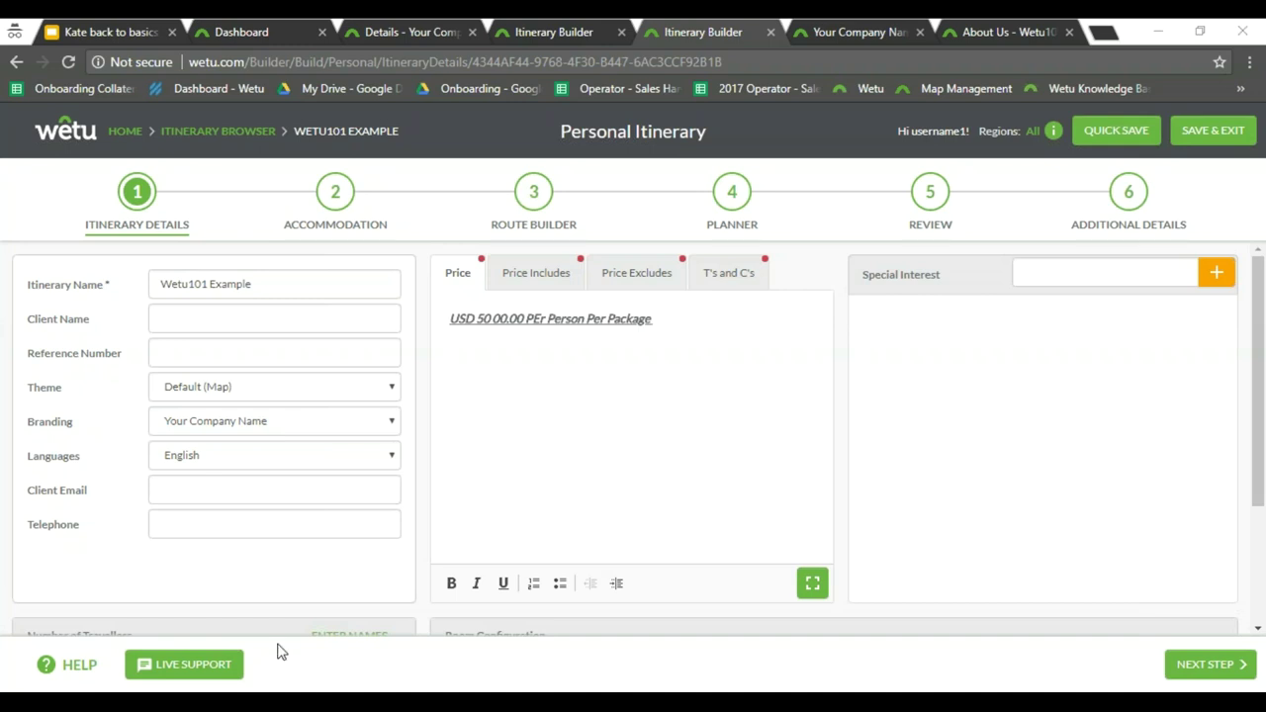
Go back to the Additional Details step and review its outputs, introduction and tags
left_click(1134, 202)
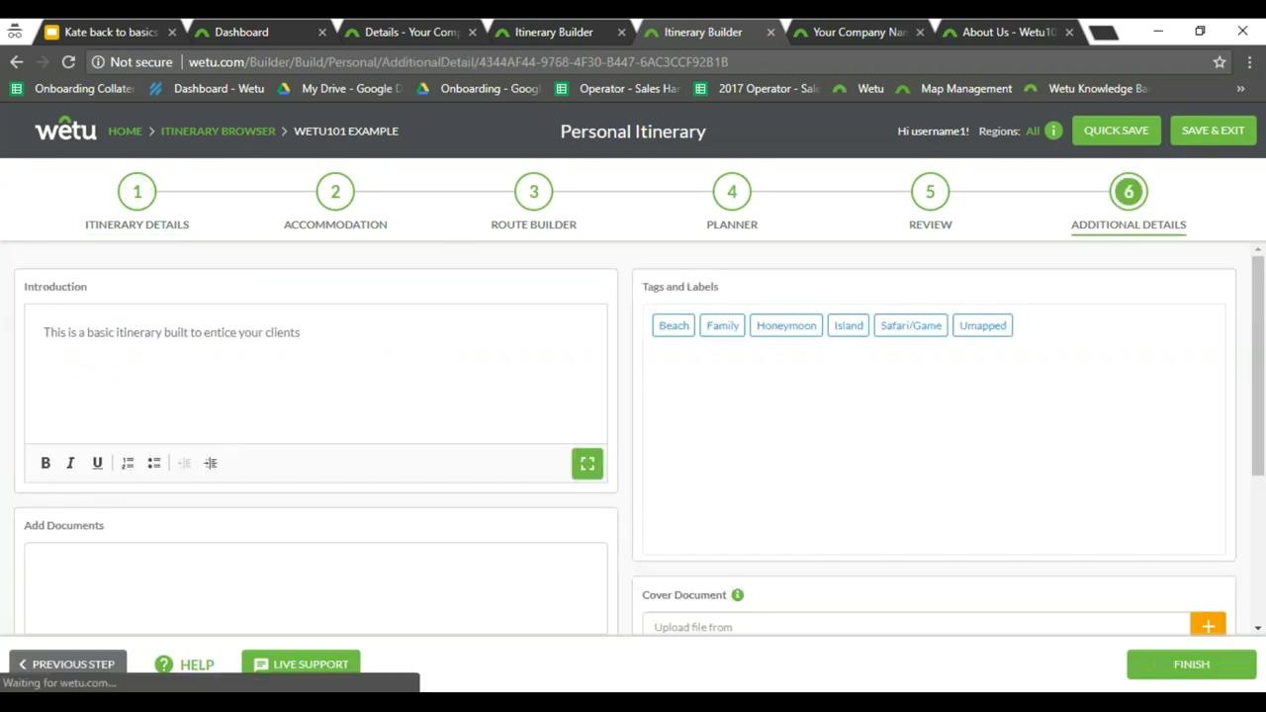
scroll(977, 588, "down", 5)
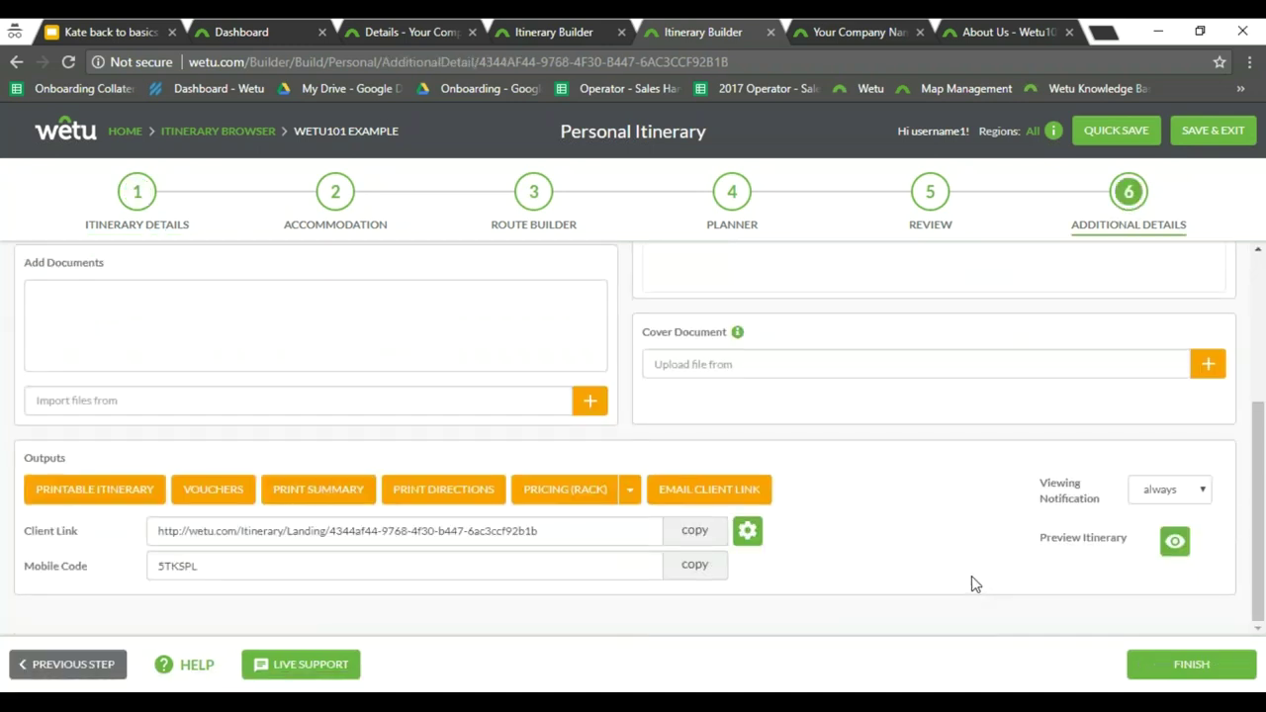
scroll(971, 577, "up", 3)
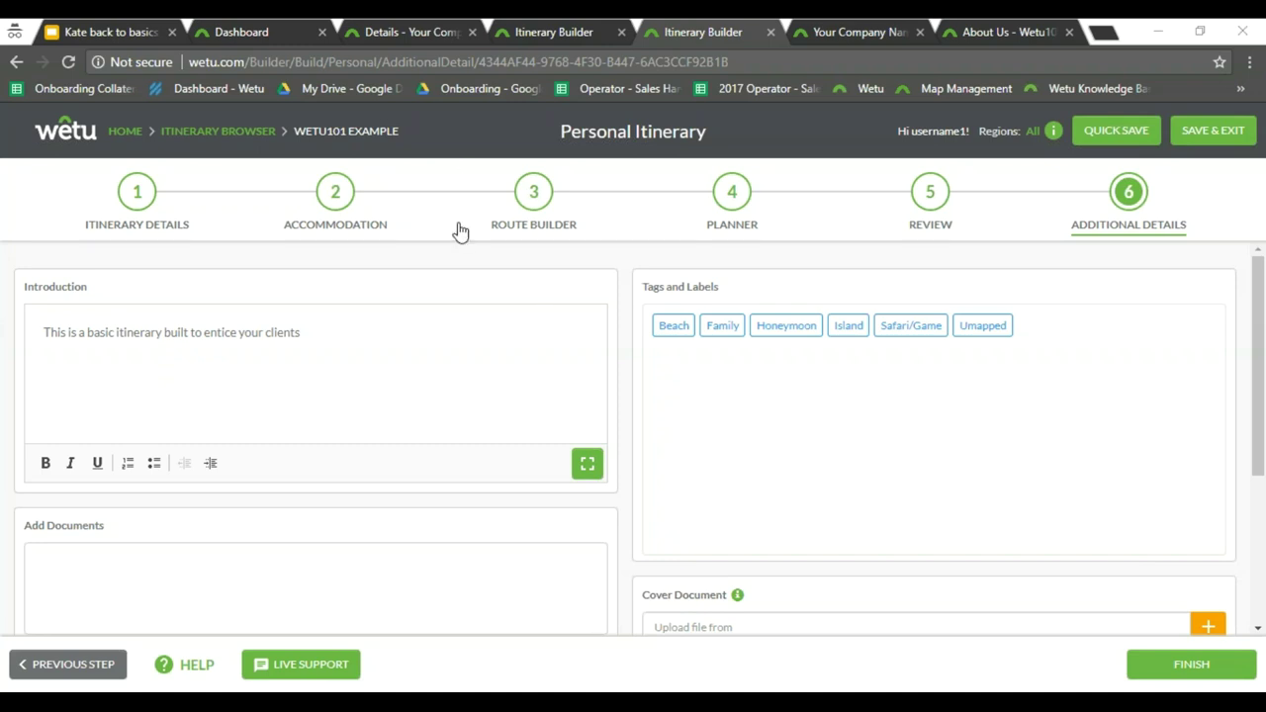
Add an Own Arrangements entry before Cape Grace in the Wetu101 Example's Accommodation step
left_click(335, 208)
mouse_move(30, 326)
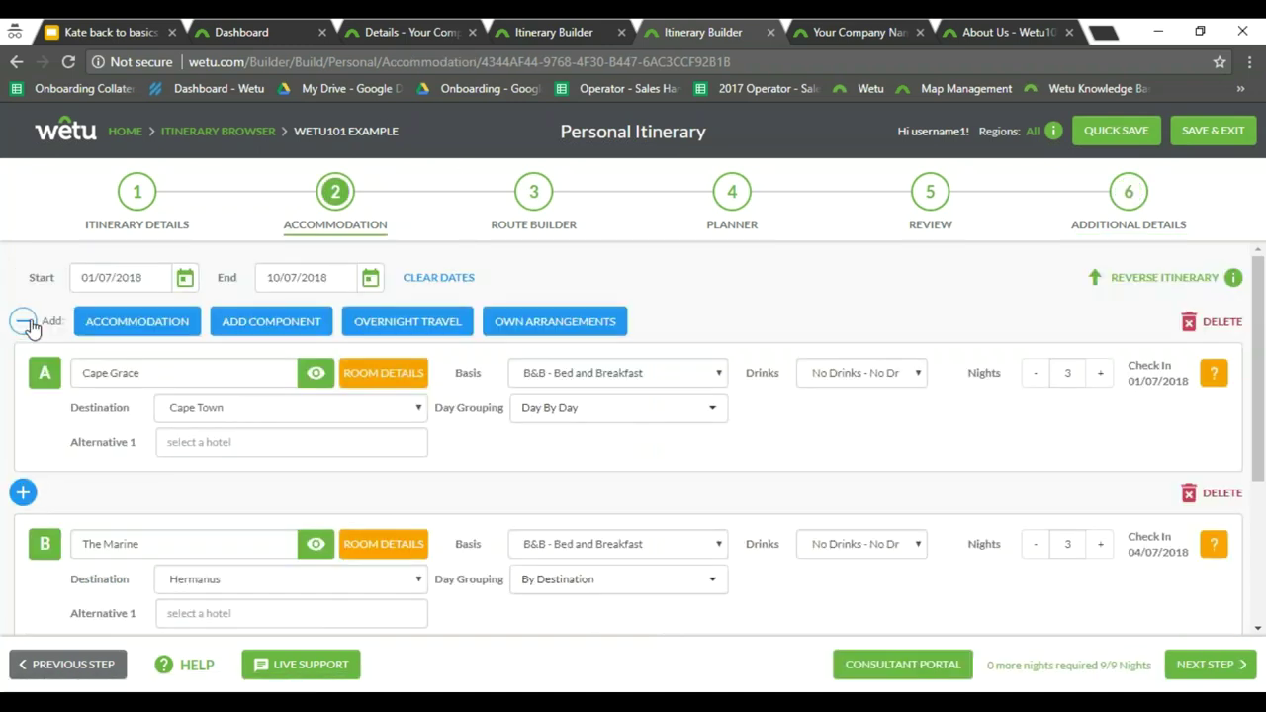
left_click(555, 327)
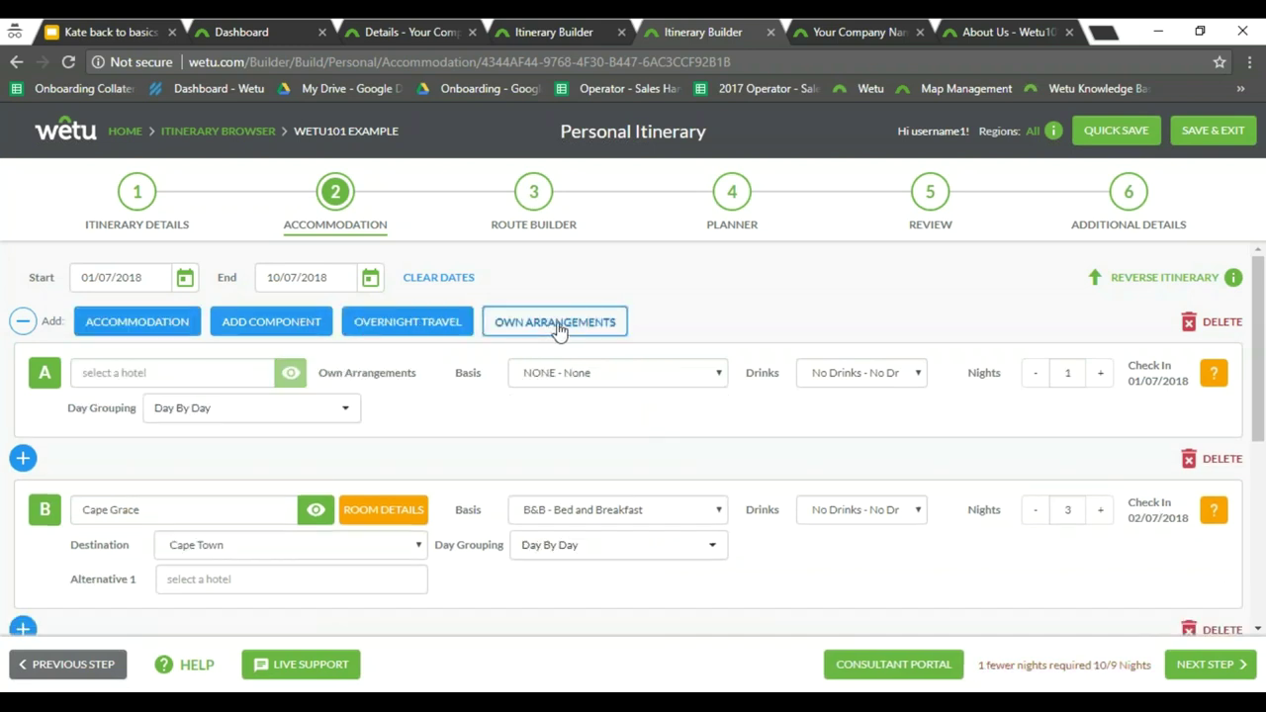
left_click(202, 372)
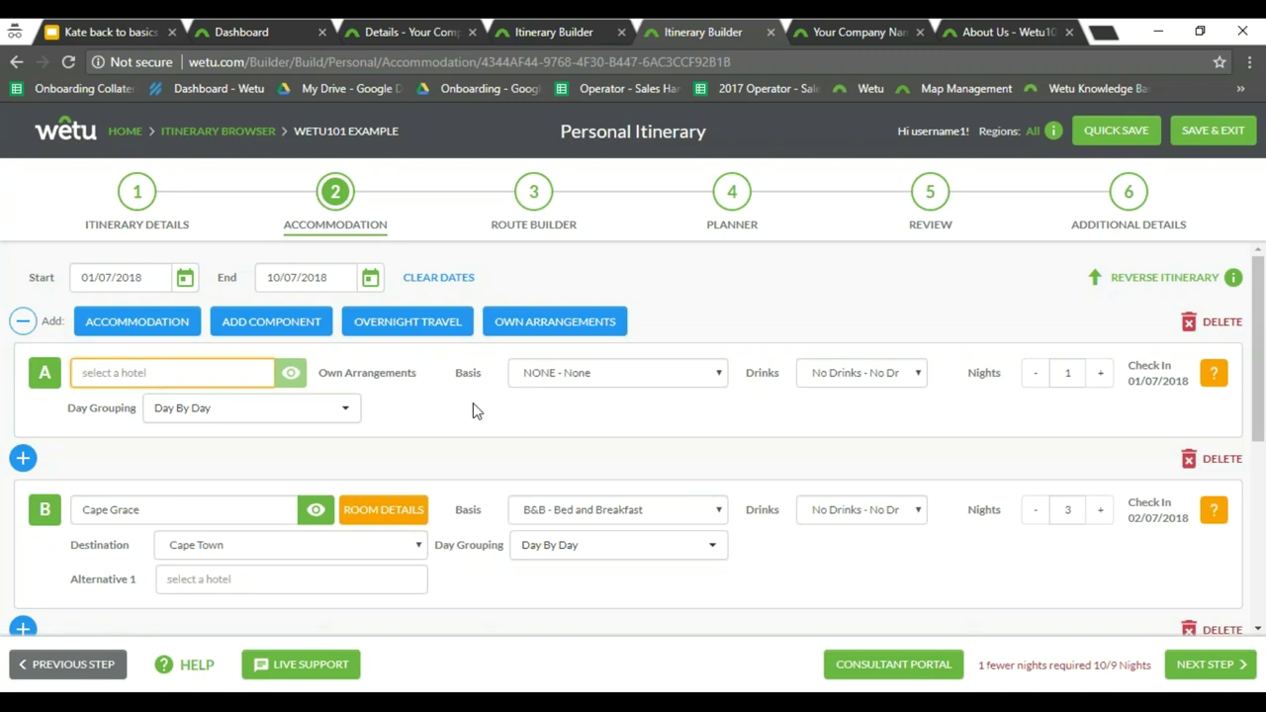
Switch to the Wetu bootcamp page, highlight the course 4 heading on overnight travel and alternative accommodation, and return to the itinerary
left_click(297, 705)
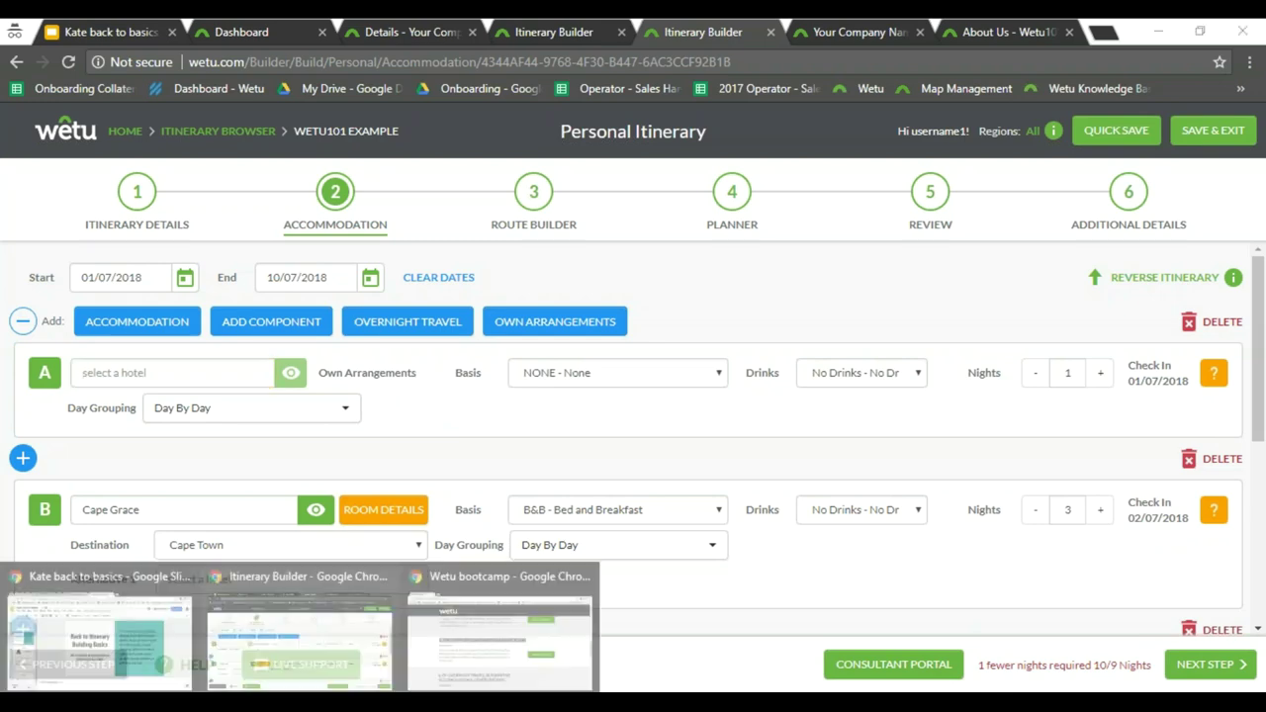
left_click(492, 644)
scroll(424, 378, "down", 1)
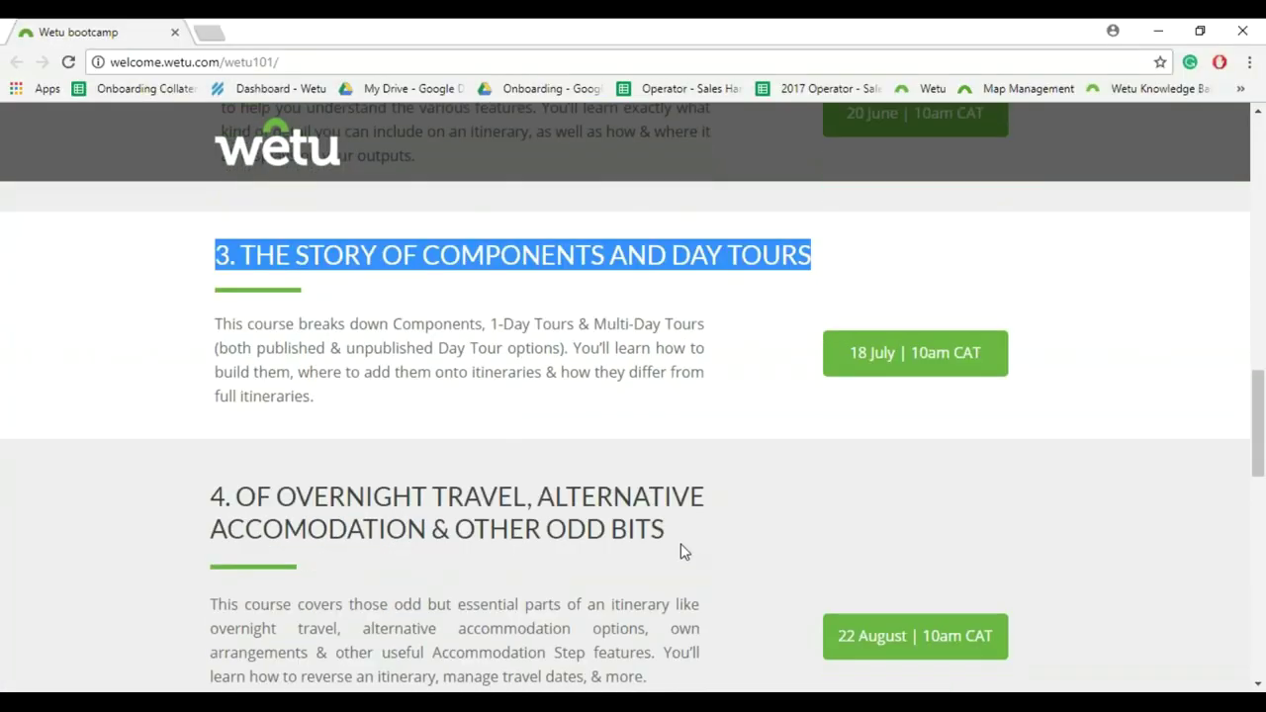
left_click_drag(681, 551, 210, 496)
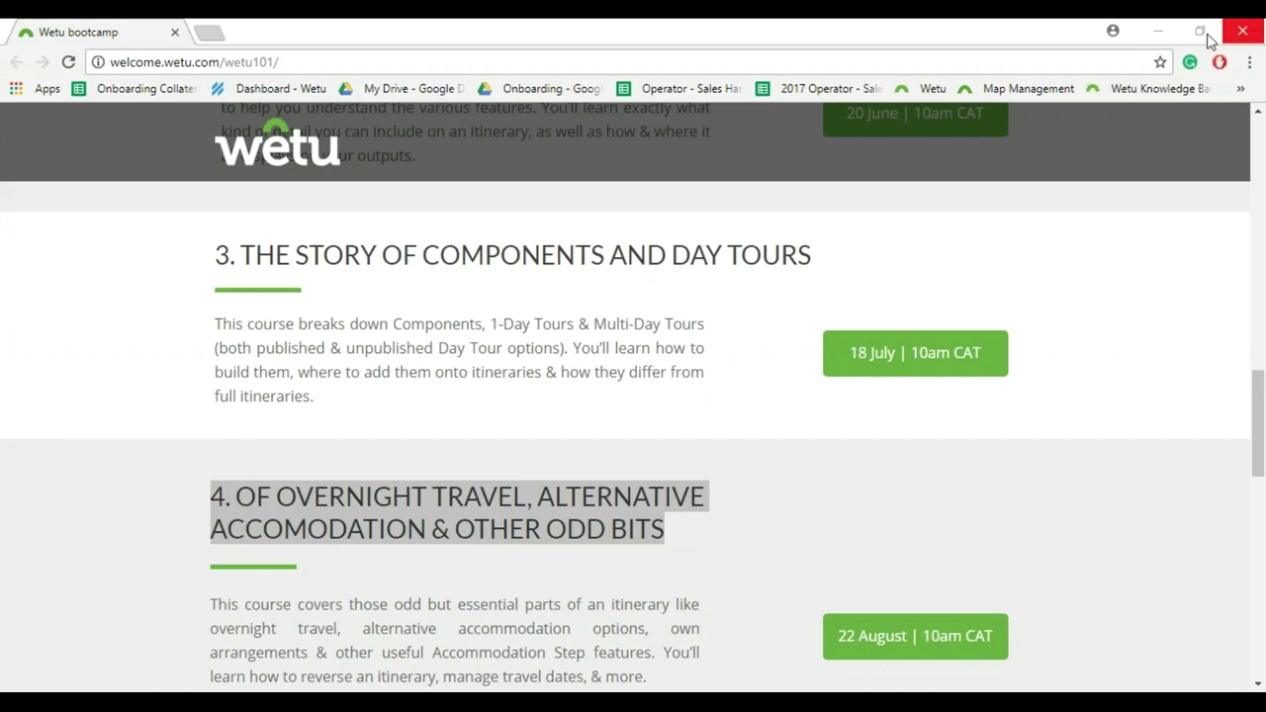
left_click(1156, 35)
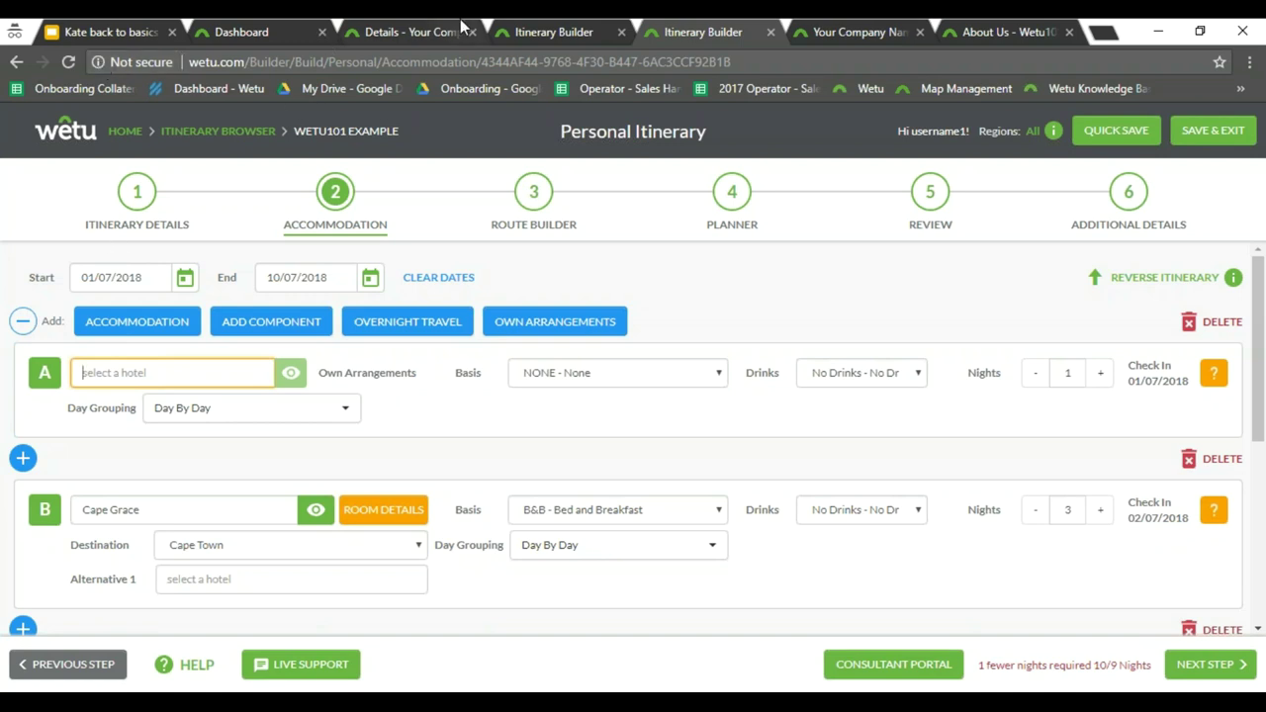
Open the list of existing personal itineraries from the Itinerary Builder home page and expand the Wetu101 Example's options
left_click(594, 32)
left_click(420, 35)
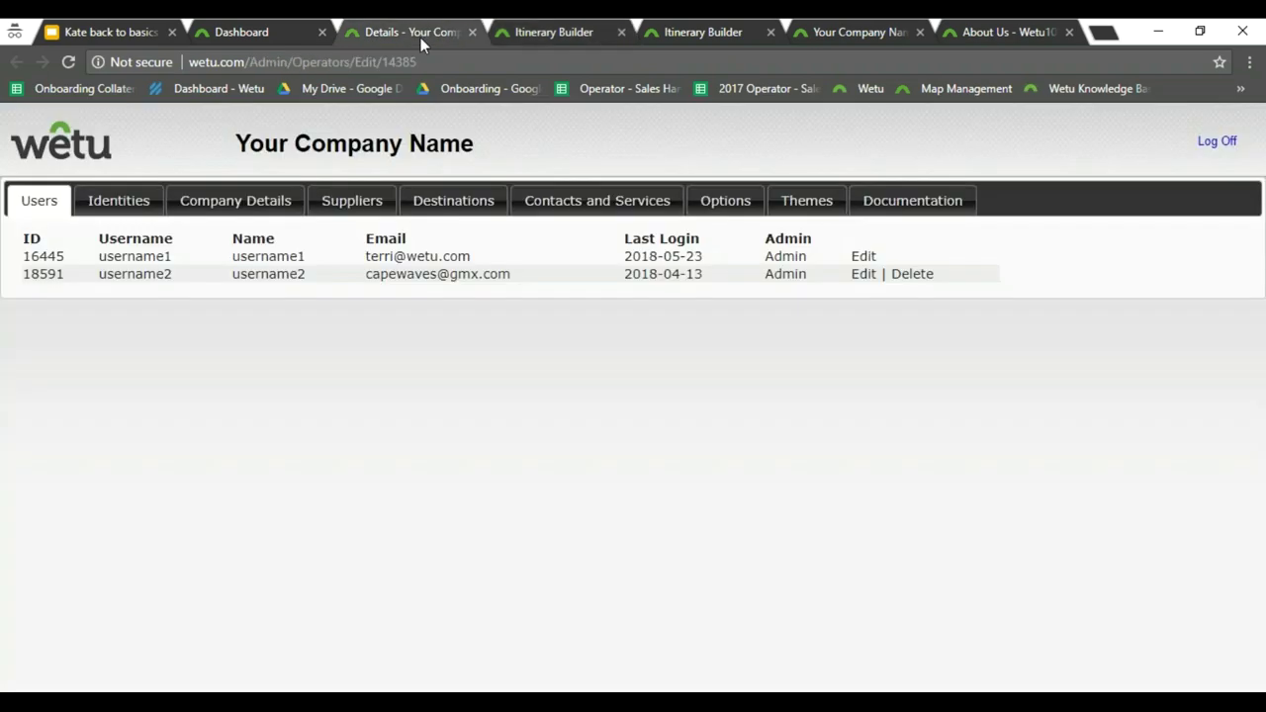
left_click(564, 30)
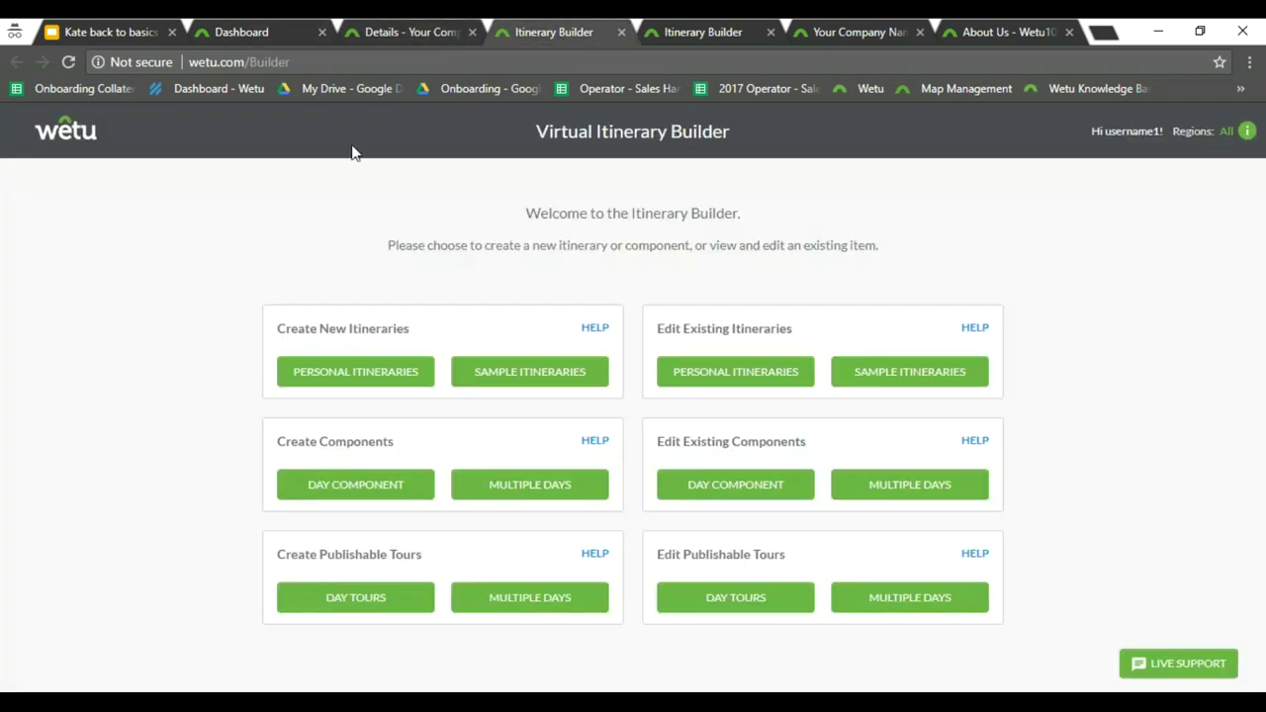
left_click(723, 369)
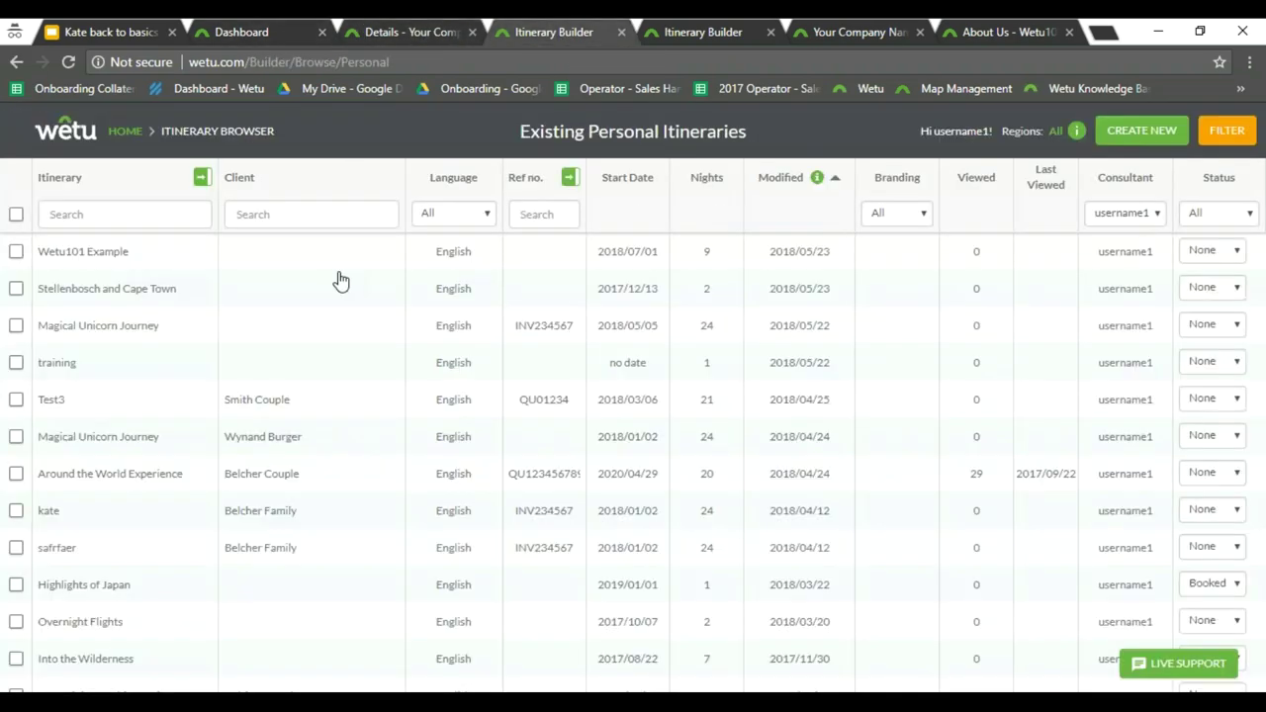
left_click(165, 252)
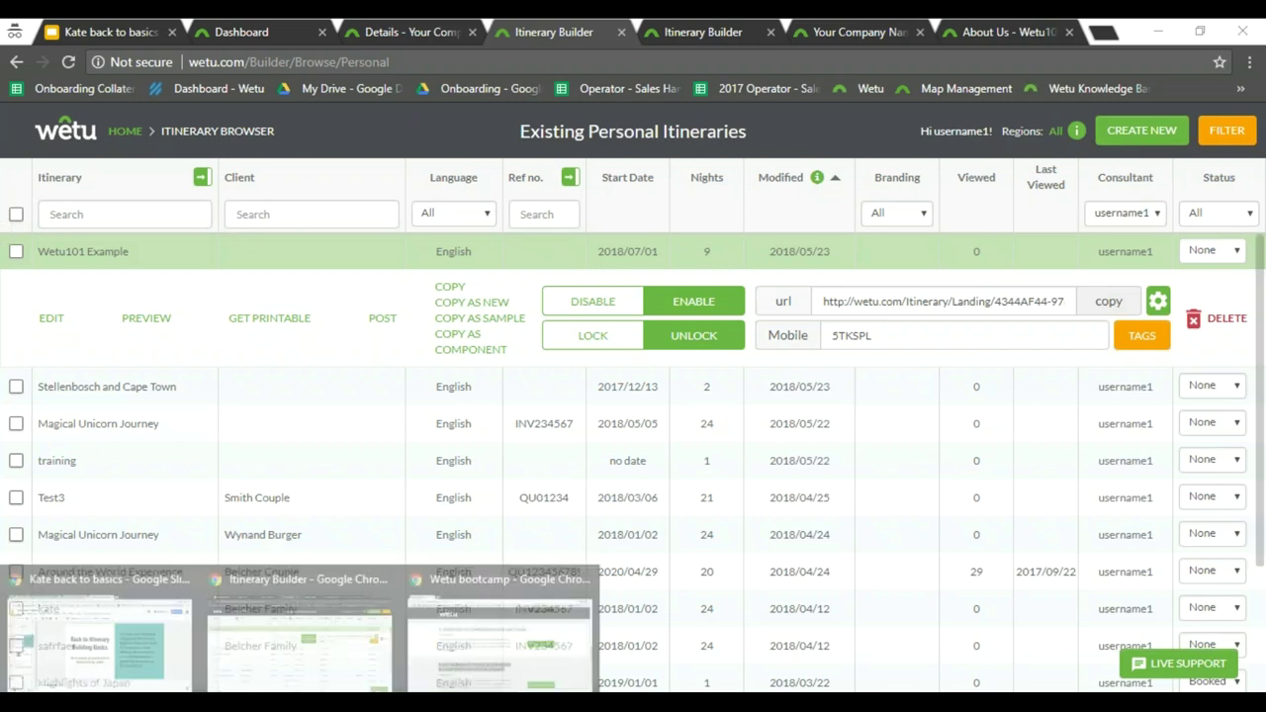
Switch back to the Wetu bootcamp page and look at course 2, Unpacking the Planner
left_click(552, 644)
scroll(491, 483, "up", 4)
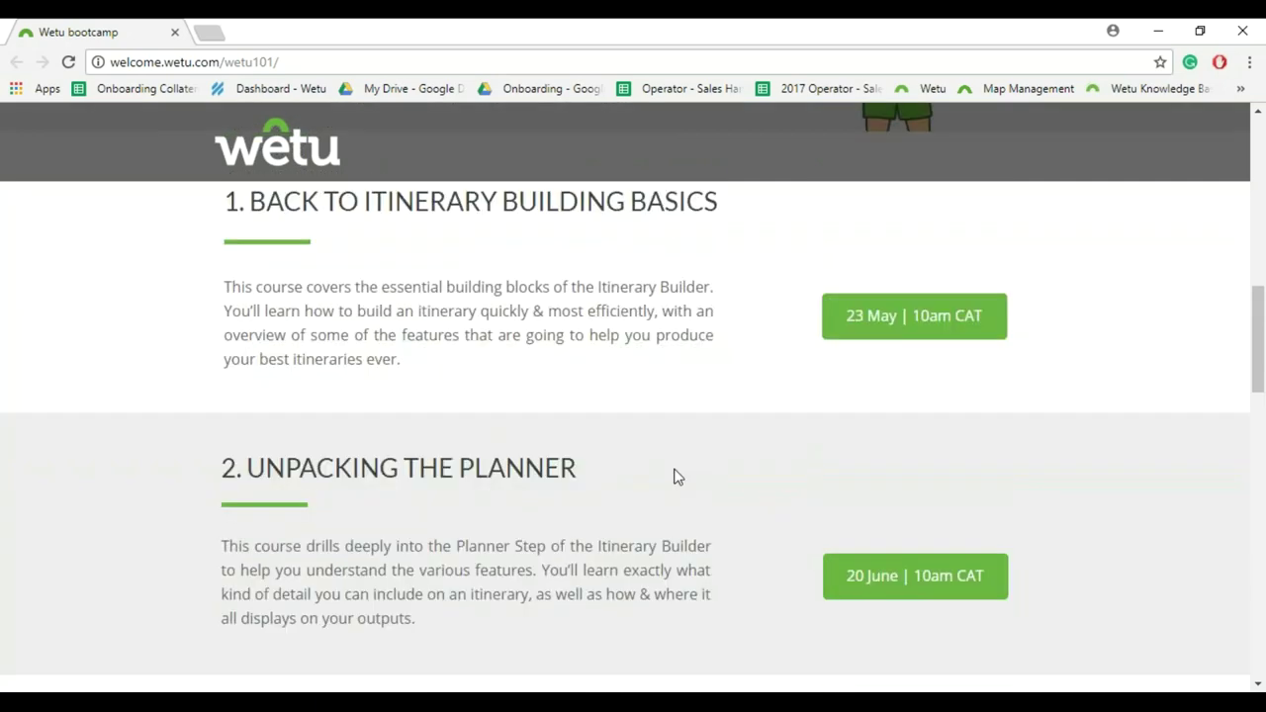
left_click_drag(676, 477, 244, 468)
left_click(636, 525)
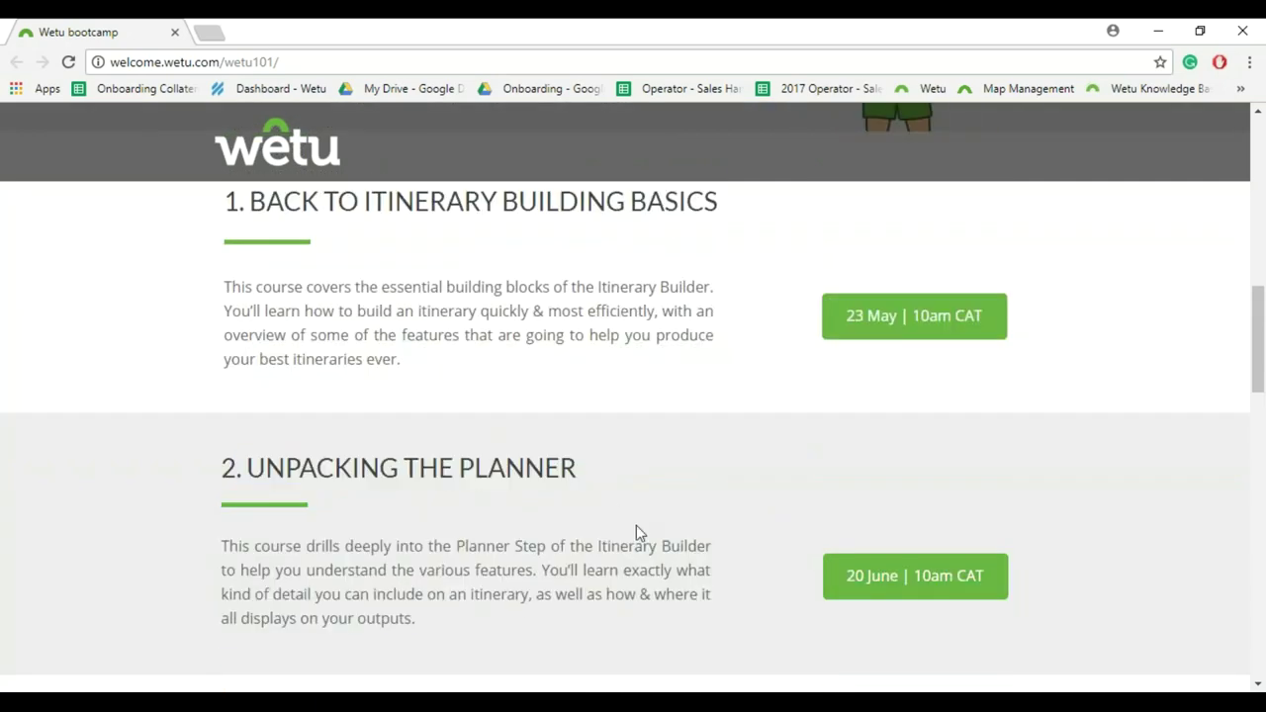